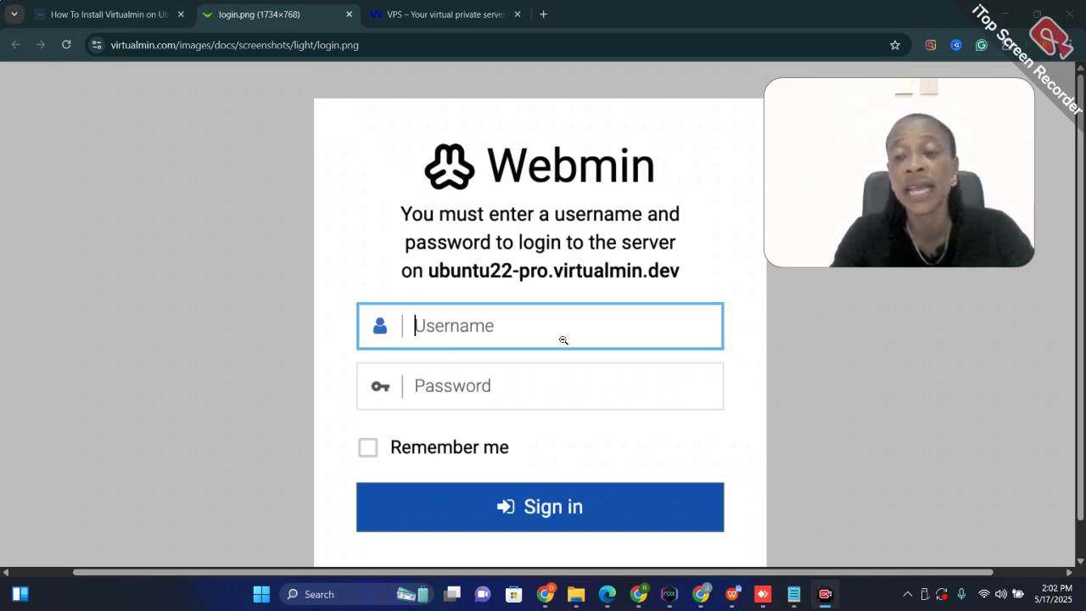
Switch to the Azure portal in Microsoft Edge, open the virtual machine virt, and copy its public IP address
mouse_move(614, 603)
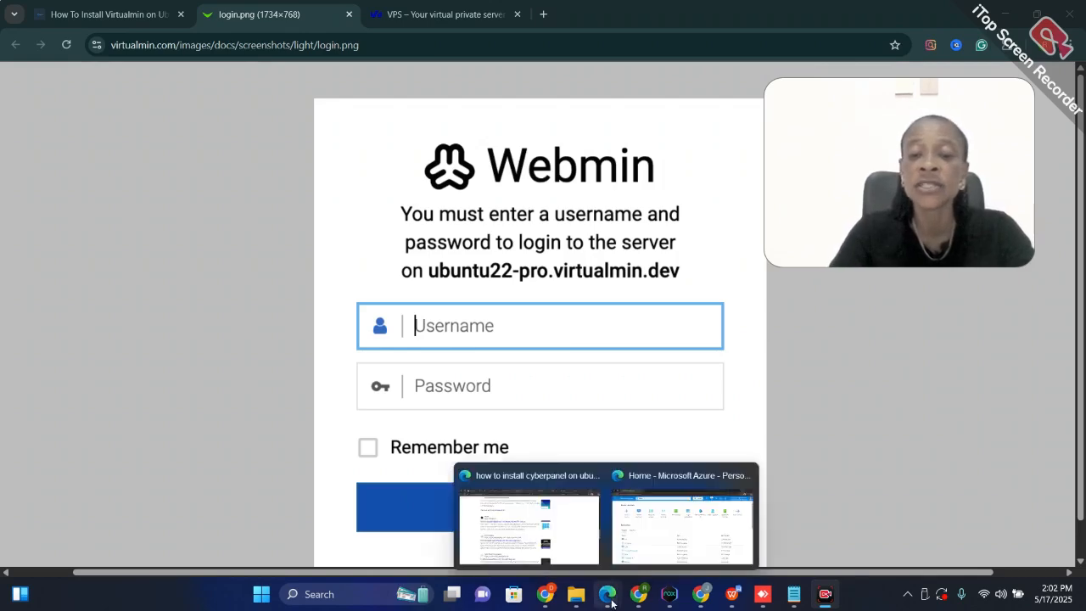
left_click(658, 550)
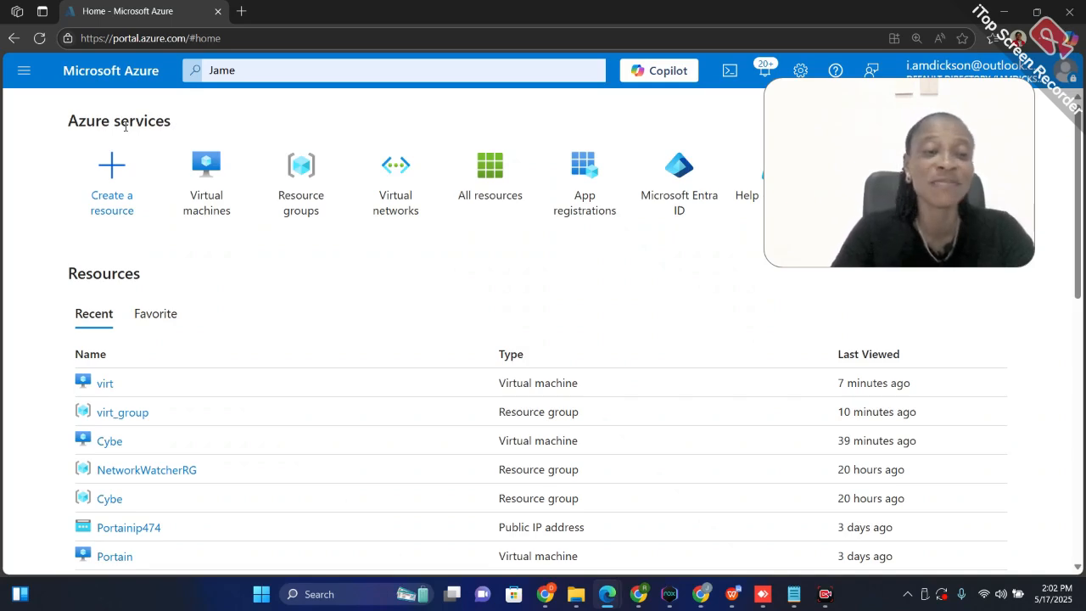
left_click(103, 385)
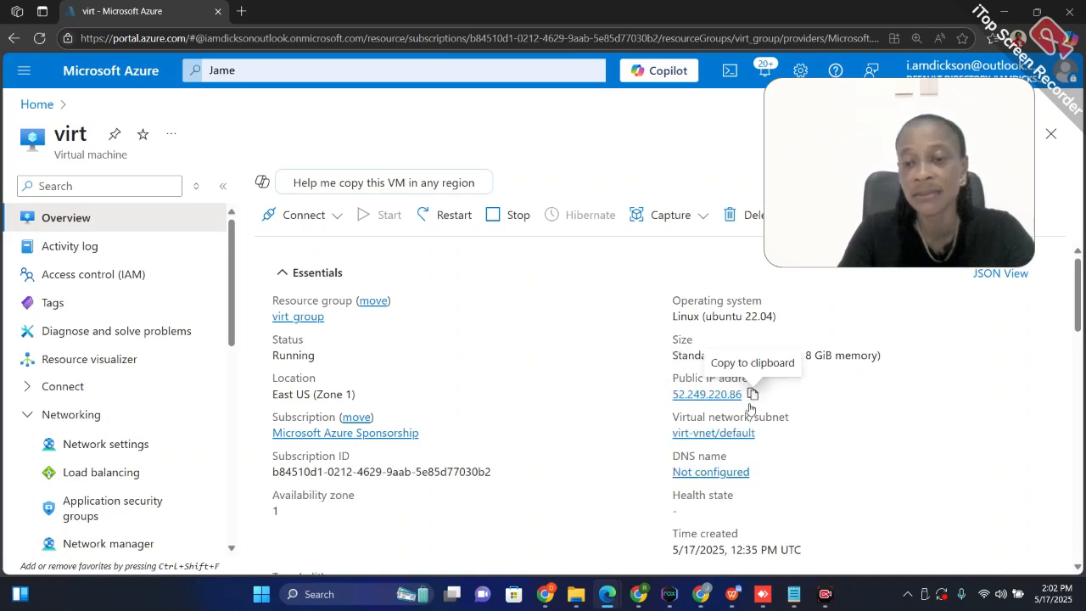
left_click(752, 396)
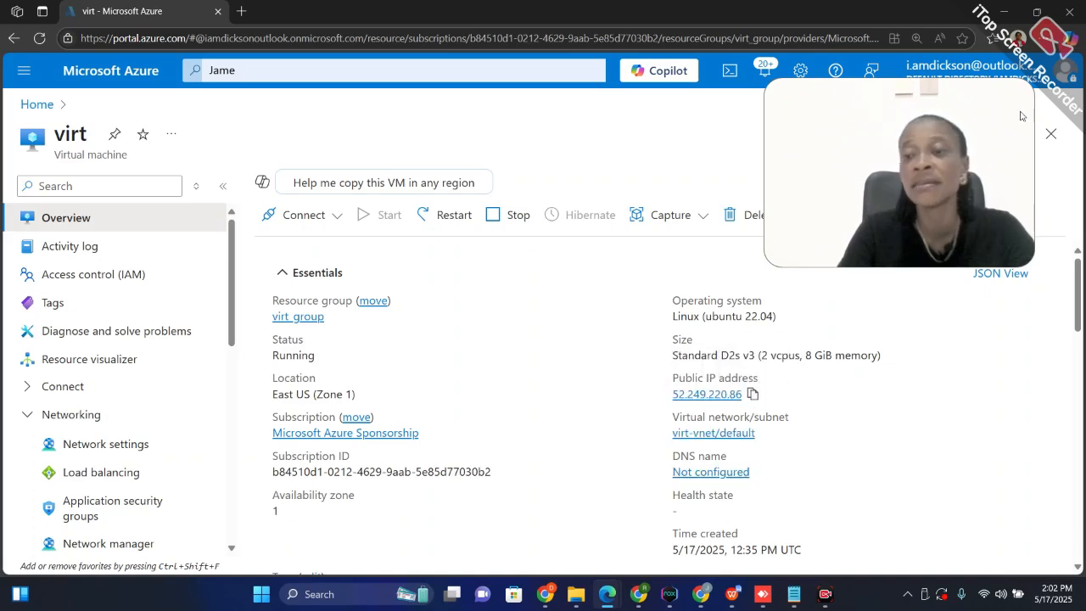
Switch to the Namecheap window in Chrome showing the Advanced DNS settings of digitaledgeservices.xyz
mouse_move(647, 602)
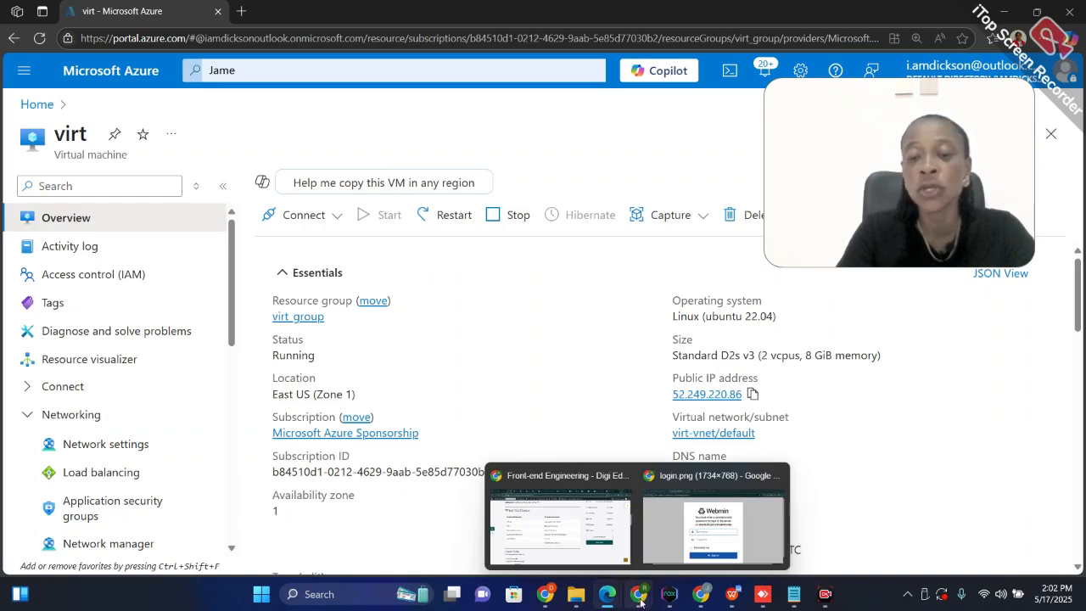
mouse_move(543, 597)
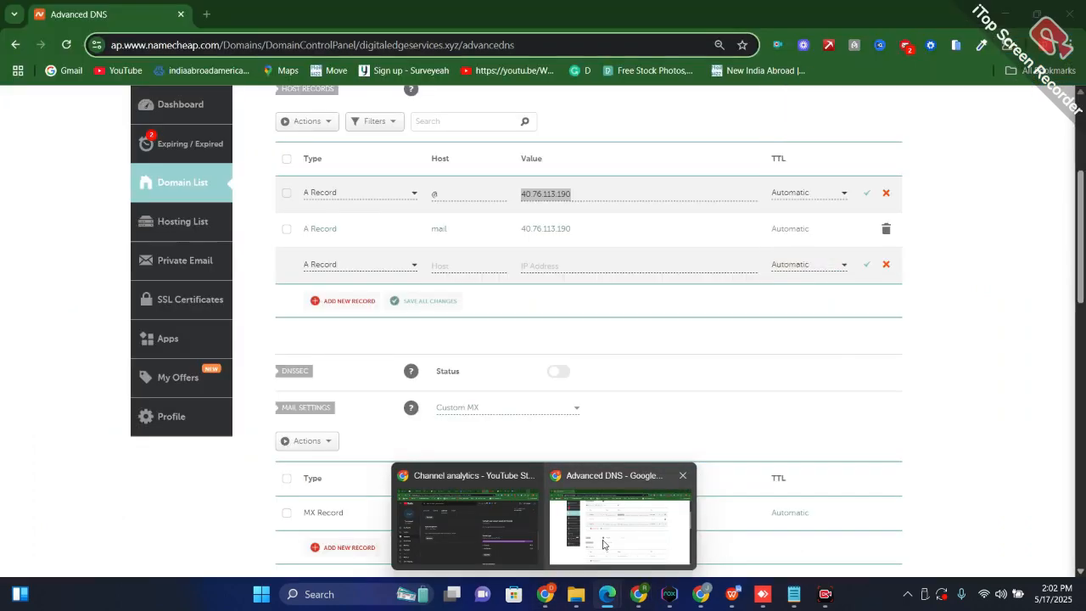
left_click(603, 543)
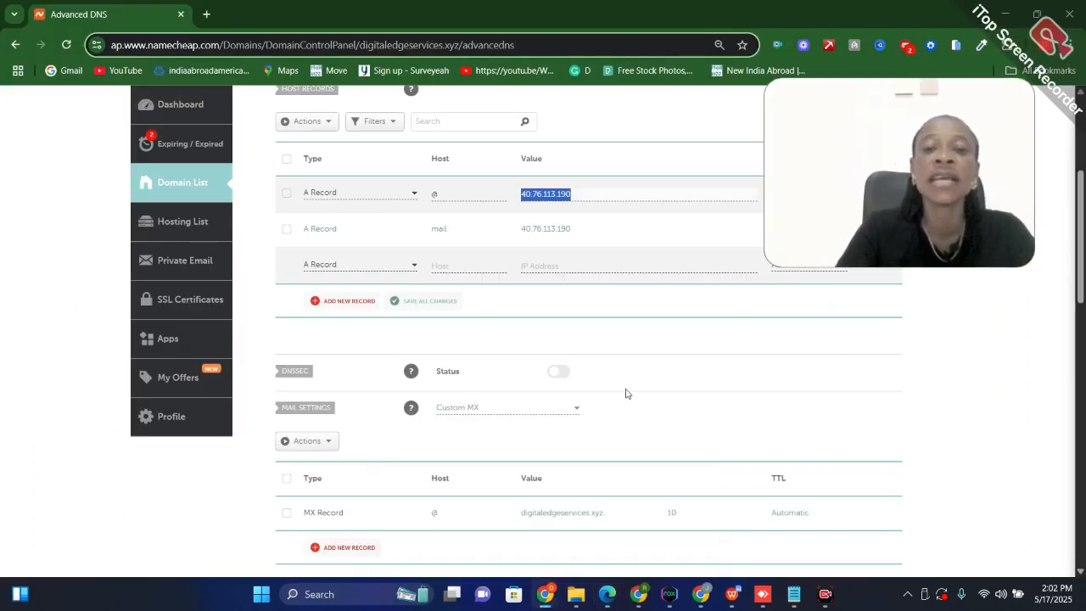
scroll(473, 233, "up", 3)
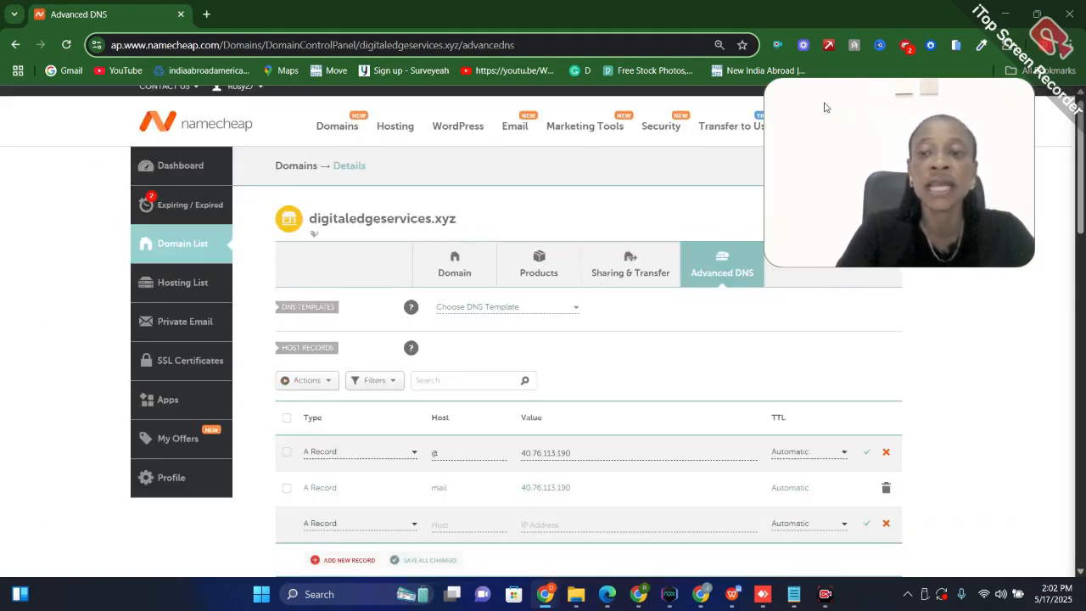
left_click_drag(833, 104, 889, 27)
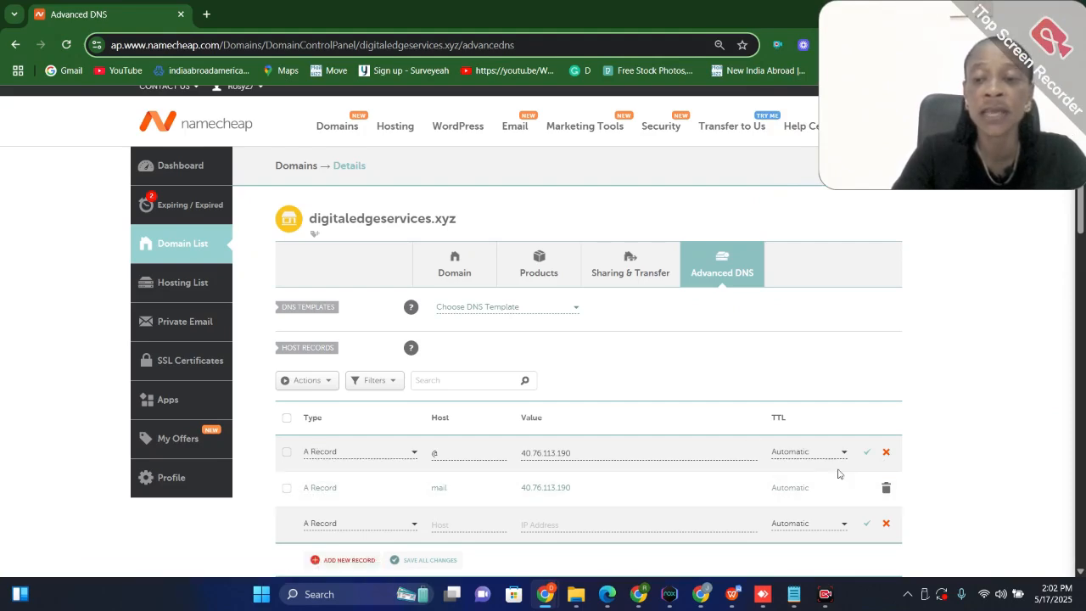
Discard the open edit of the @ record and delete both existing A records, @ and mail, from the host records
left_click(886, 452)
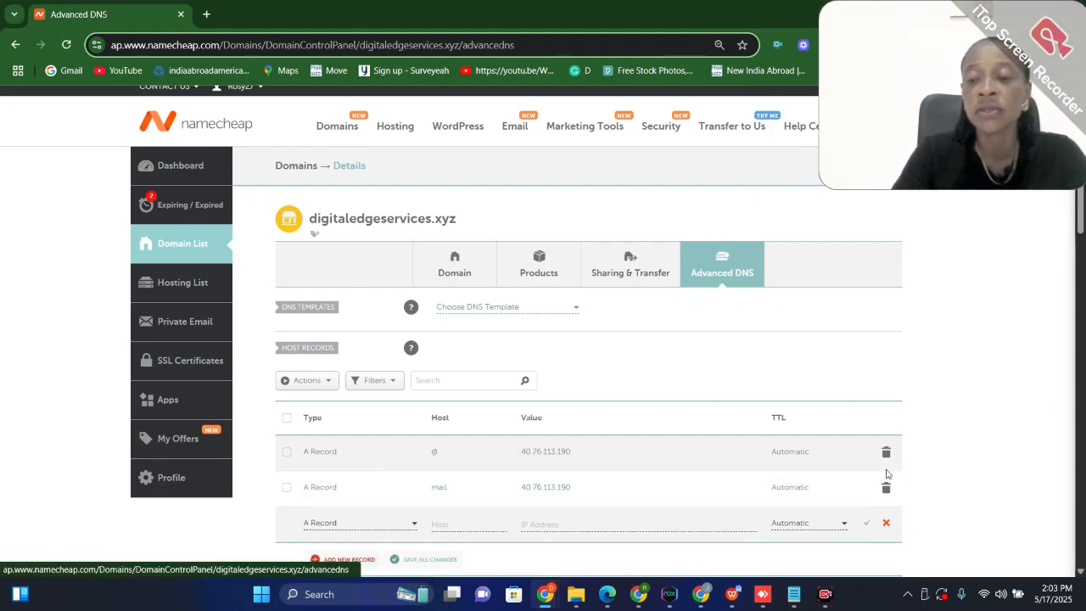
left_click(287, 418)
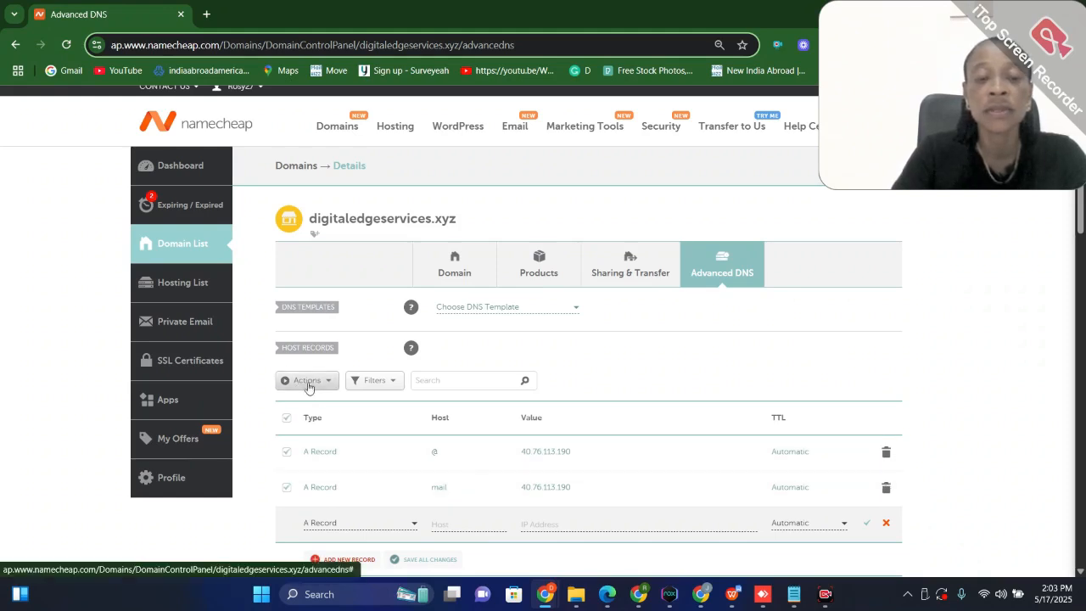
left_click(307, 381)
left_click(299, 400)
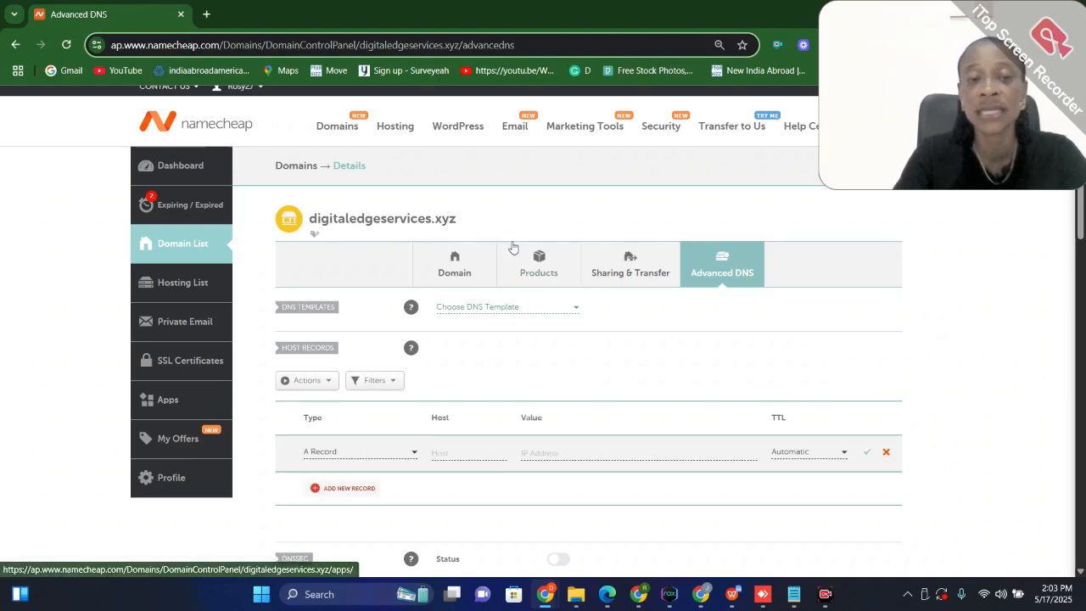
Reopen the Advanced DNS settings of digitaledgeservices.xyz by going through the account dashboard and managing the domain
scroll(512, 246, "down", 2)
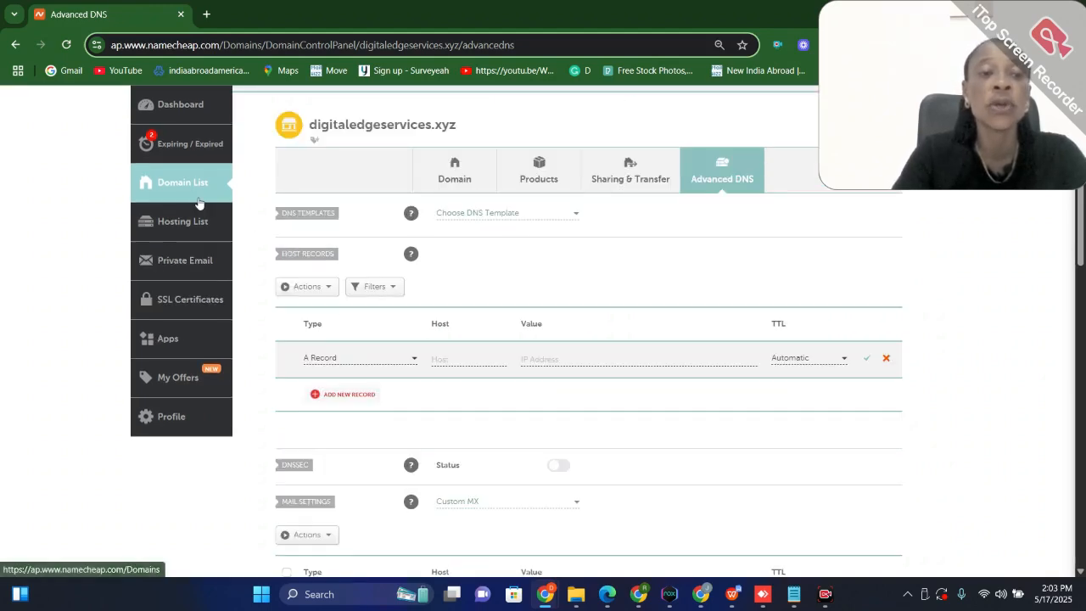
scroll(186, 183, "up", 2)
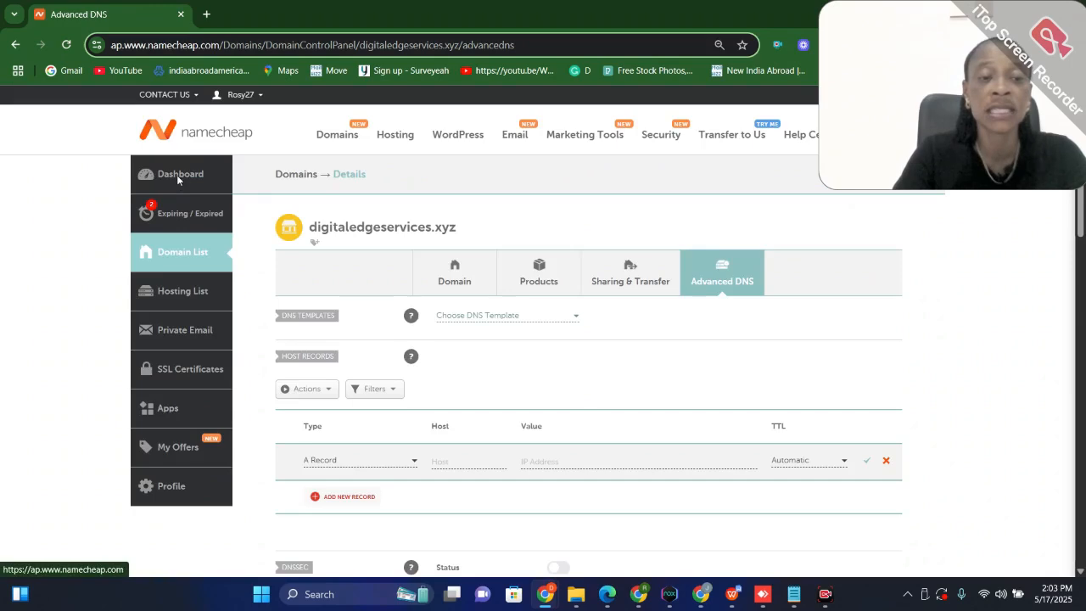
left_click(178, 175)
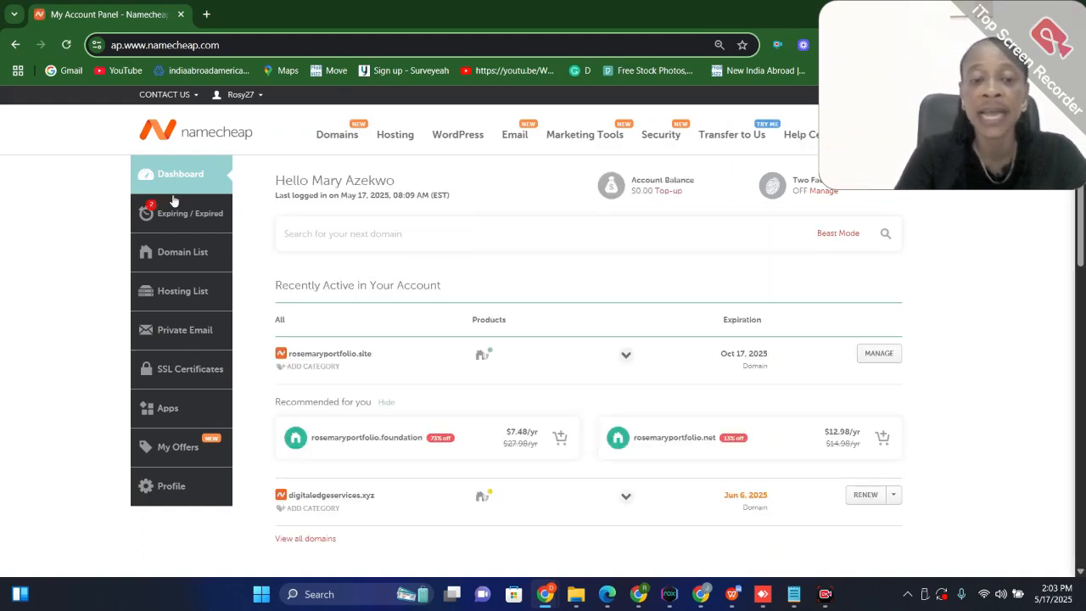
scroll(660, 483, "down", 5)
scroll(721, 441, "up", 3)
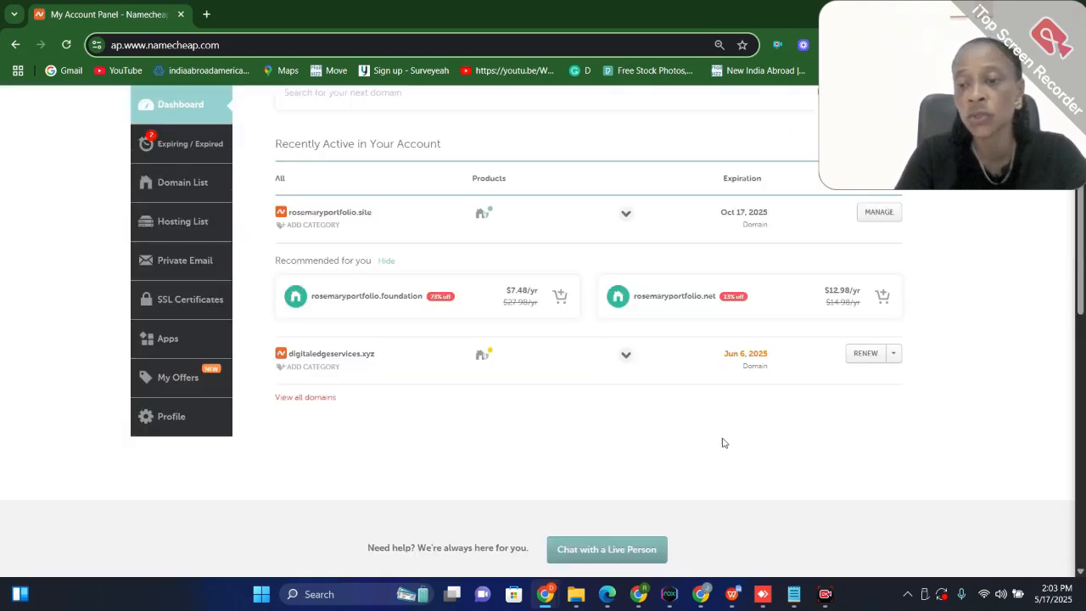
left_click(893, 354)
left_click(863, 382)
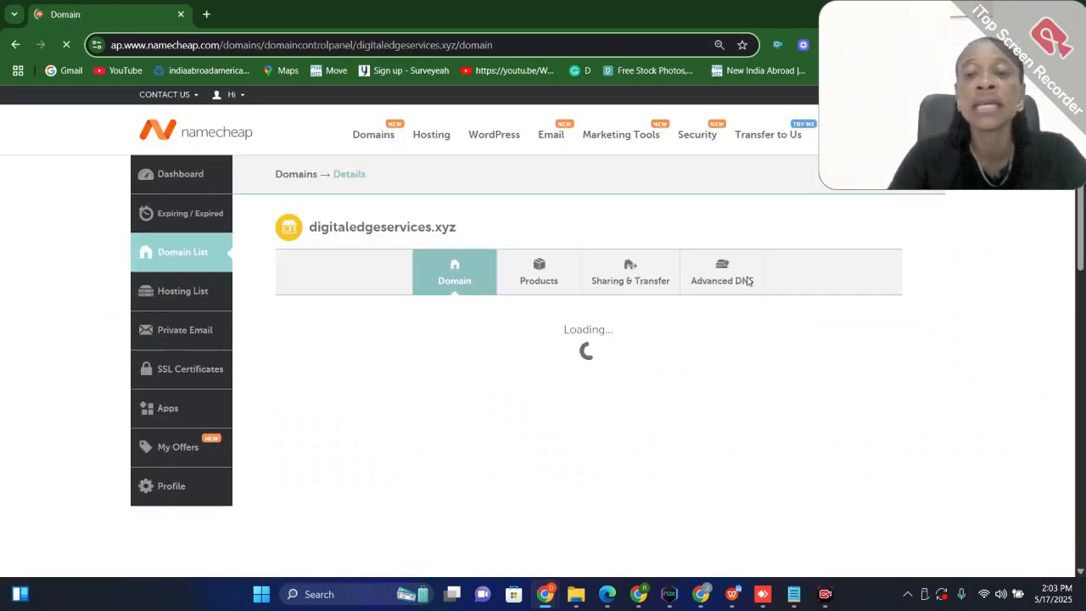
left_click(737, 282)
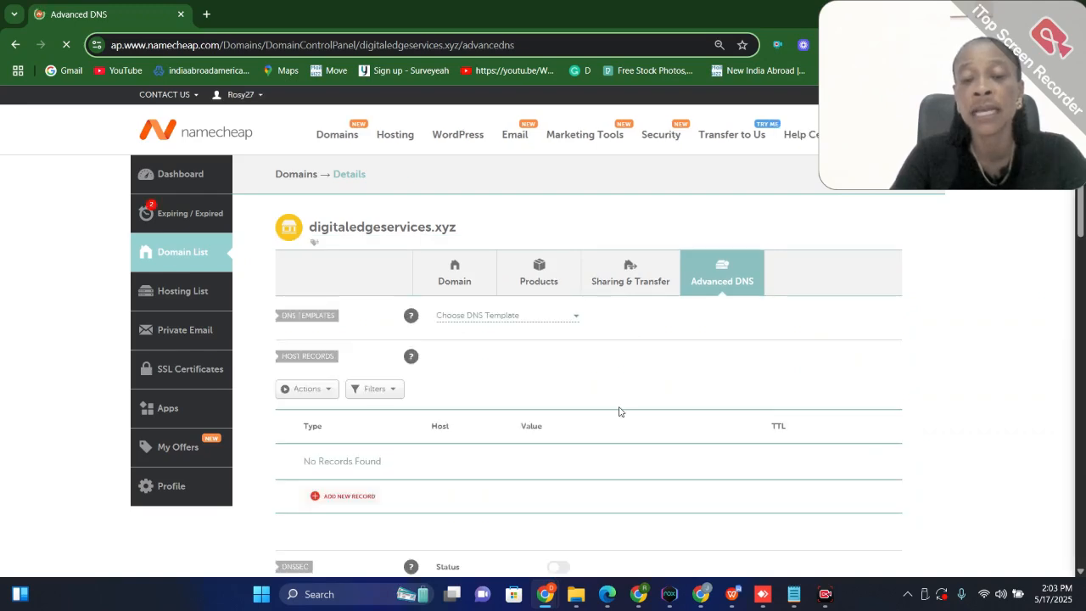
Add and save an A record in the host records with host @ and the copied IP address 52.249.220.86
scroll(619, 385, "down", 2)
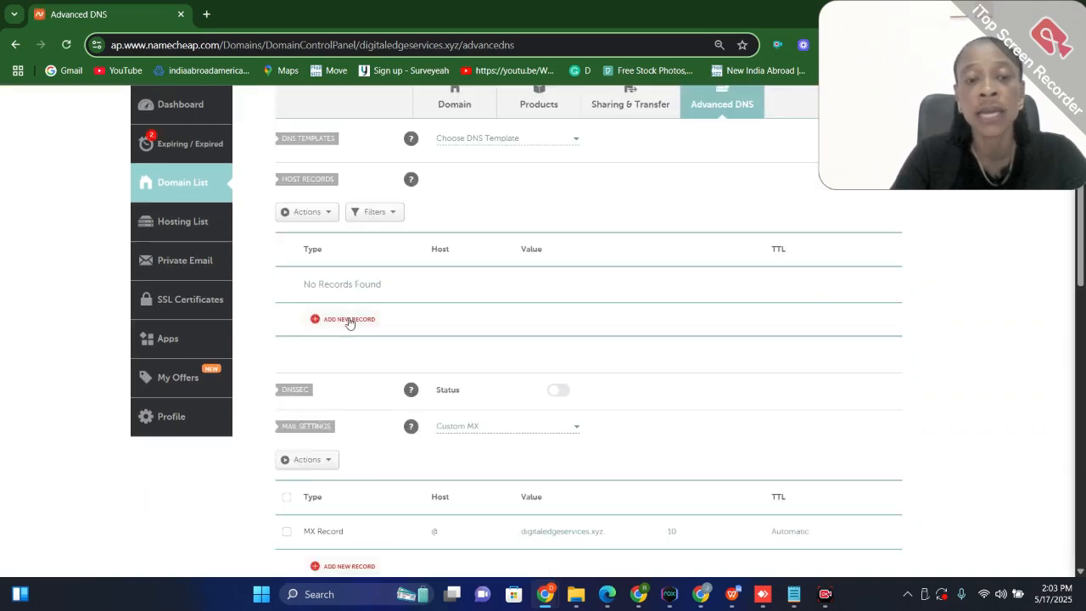
left_click(348, 320)
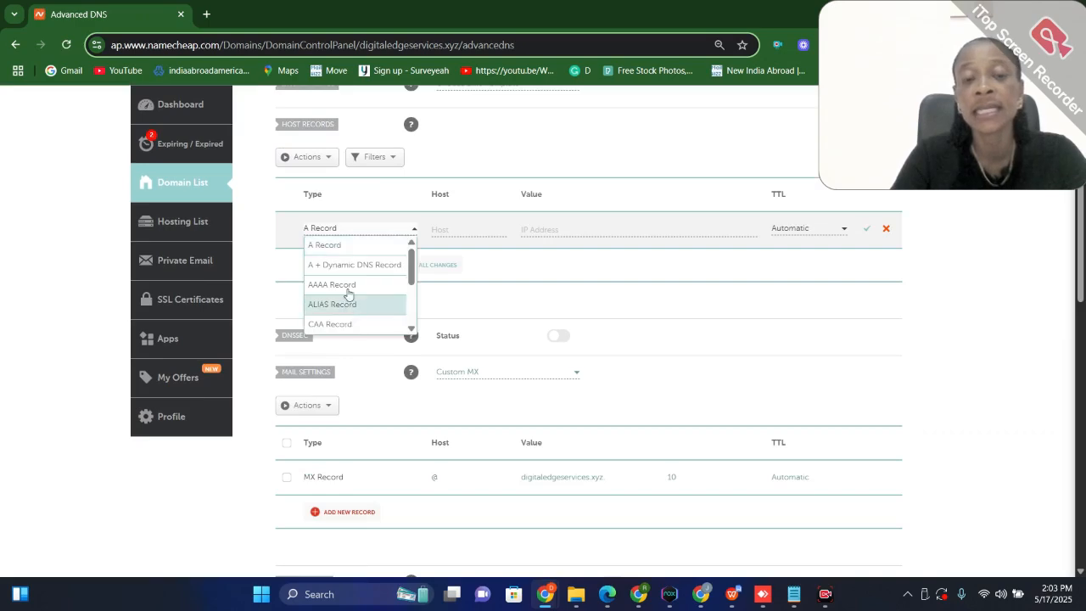
left_click(326, 246)
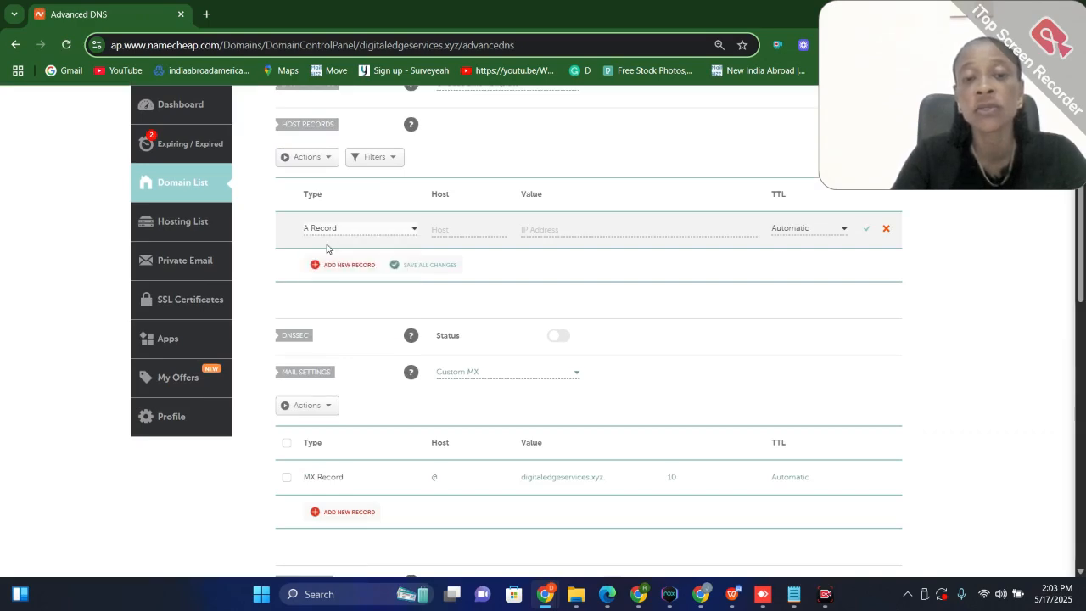
left_click(460, 227)
type("@")
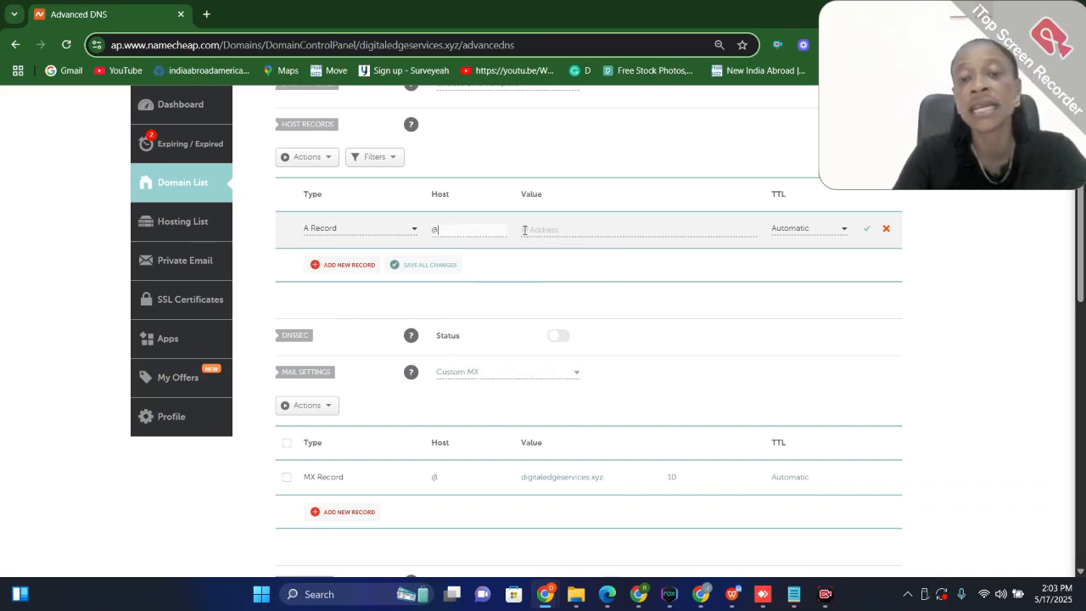
left_click(531, 230)
key("ctrl+v")
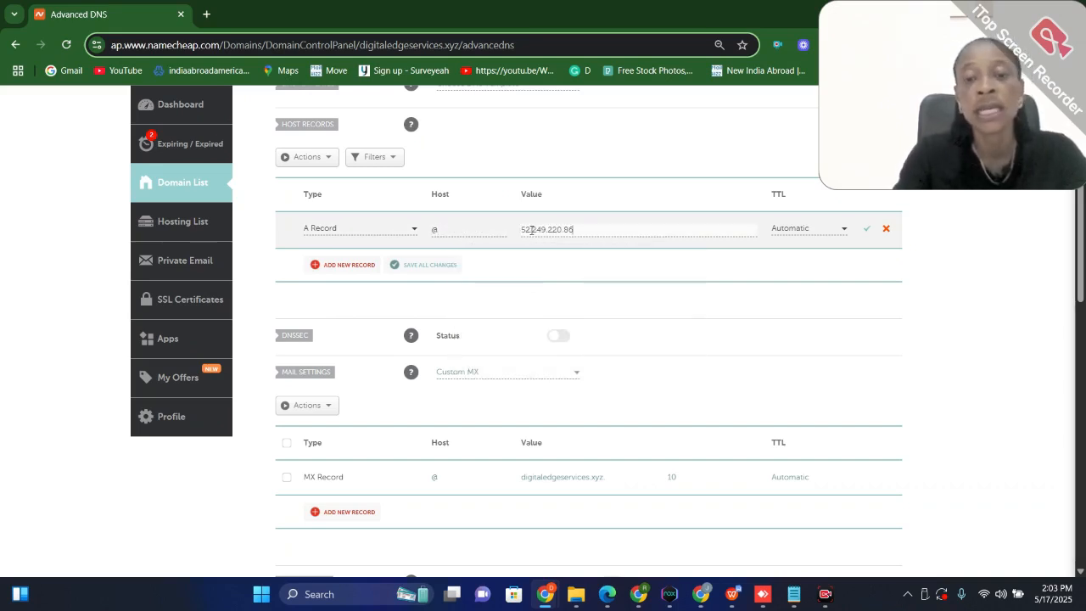
left_click(867, 230)
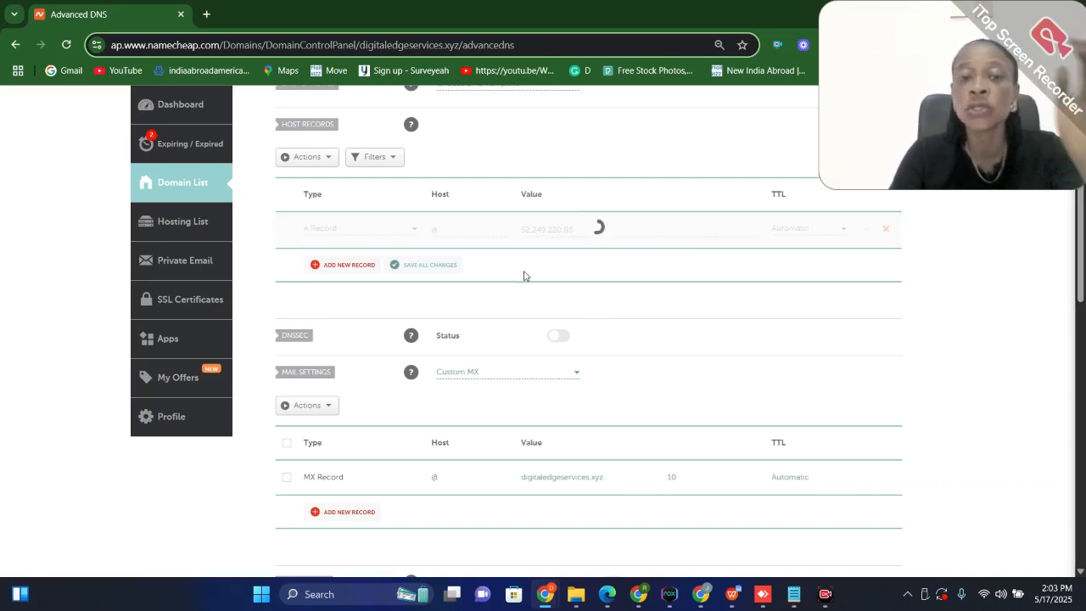
Add and save a second A record with host server and IP address 52.249.220.86
left_click(344, 263)
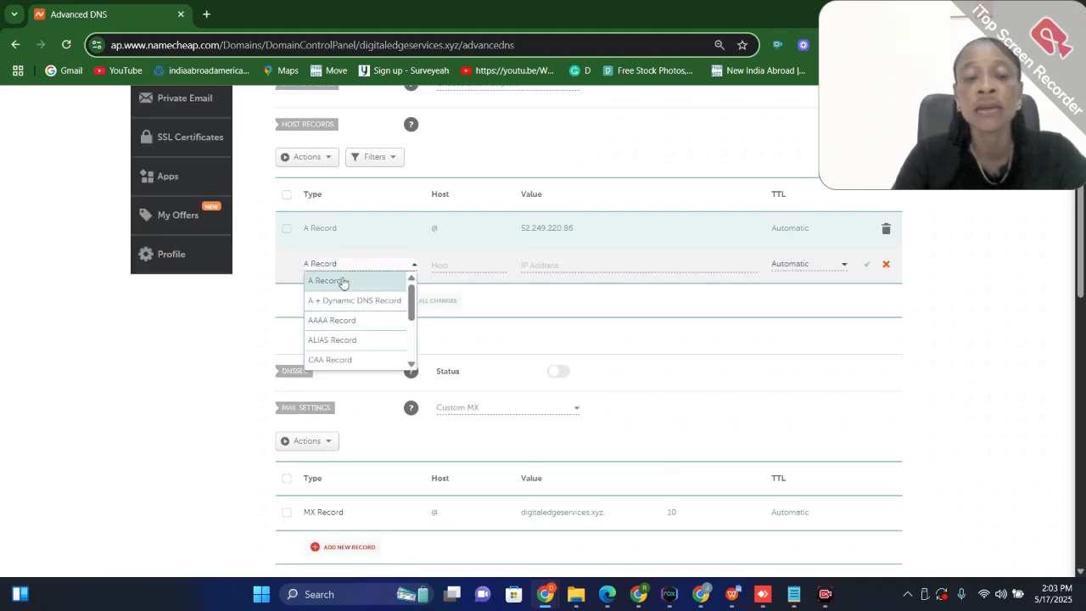
left_click(344, 282)
left_click(443, 265)
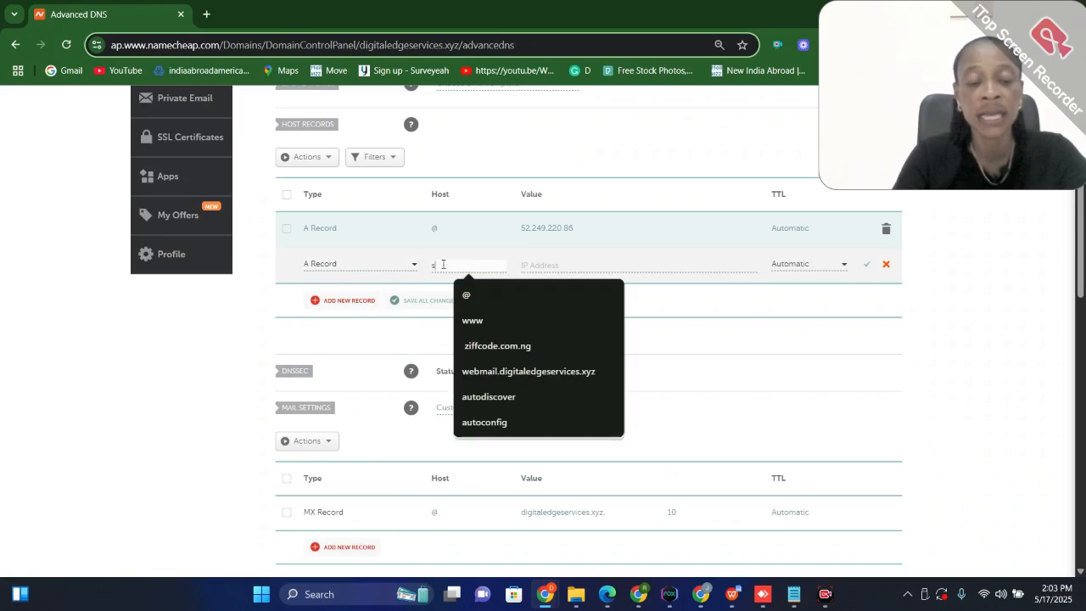
type("server")
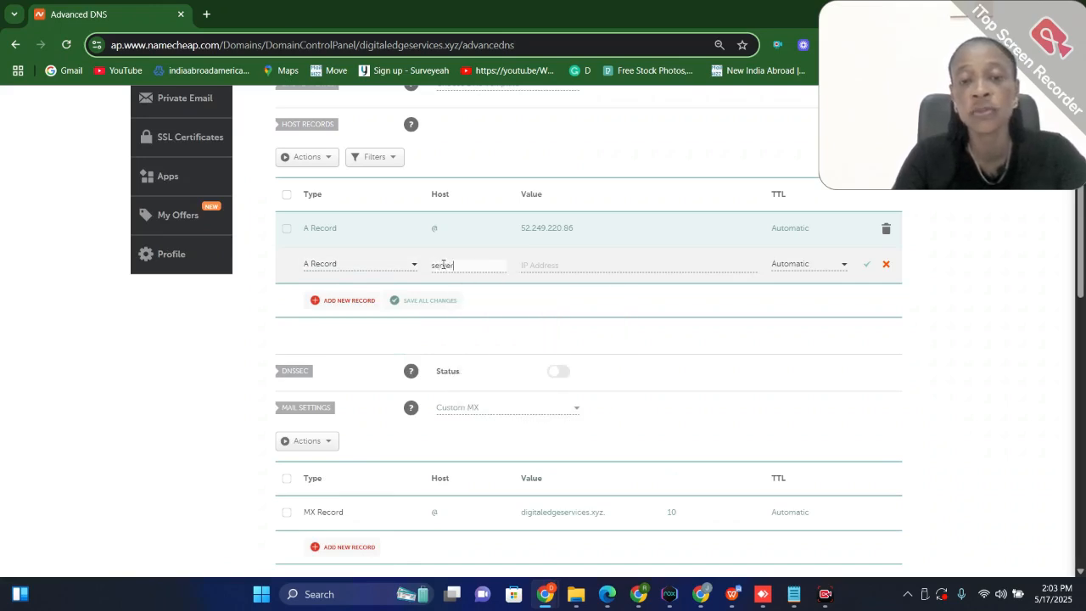
left_click(529, 265)
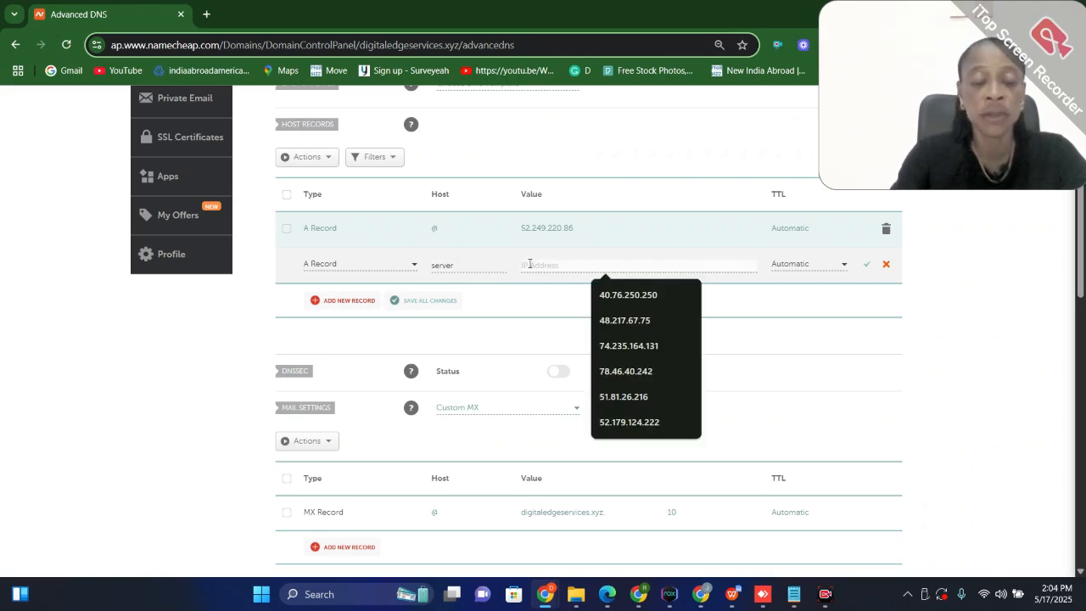
type("52.249.220.86")
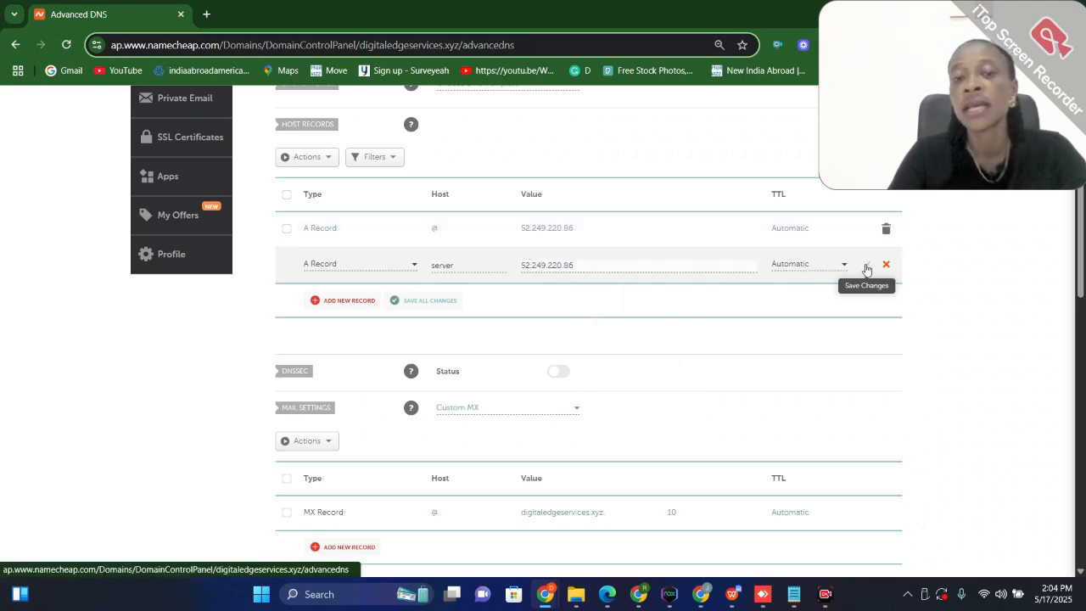
left_click(866, 269)
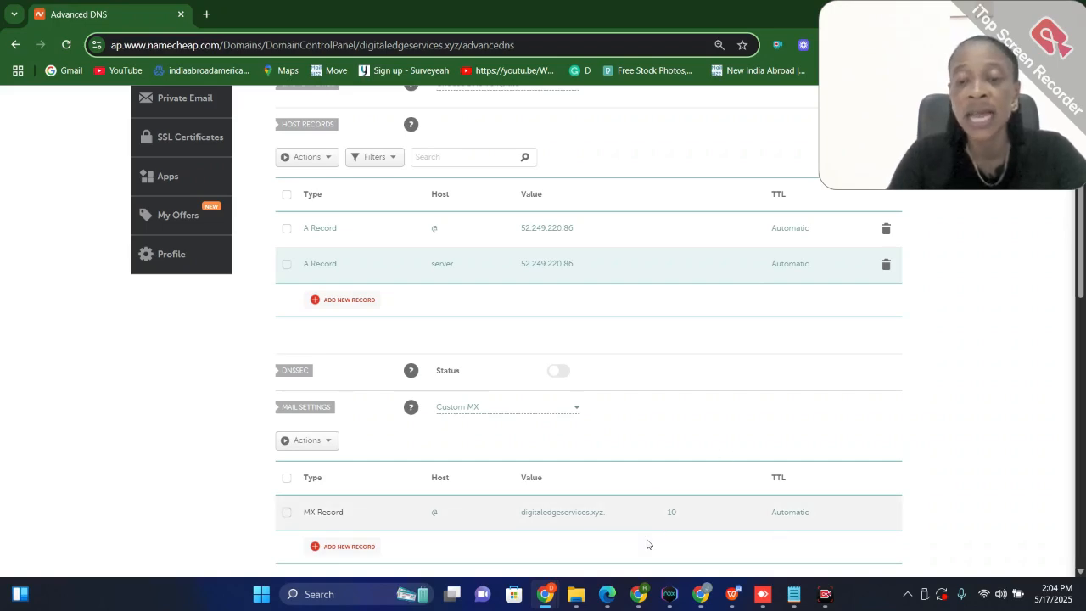
Switch to the Virtualmin installation guide on digiedgetech.com and review its Prerequisites section
mouse_move(645, 595)
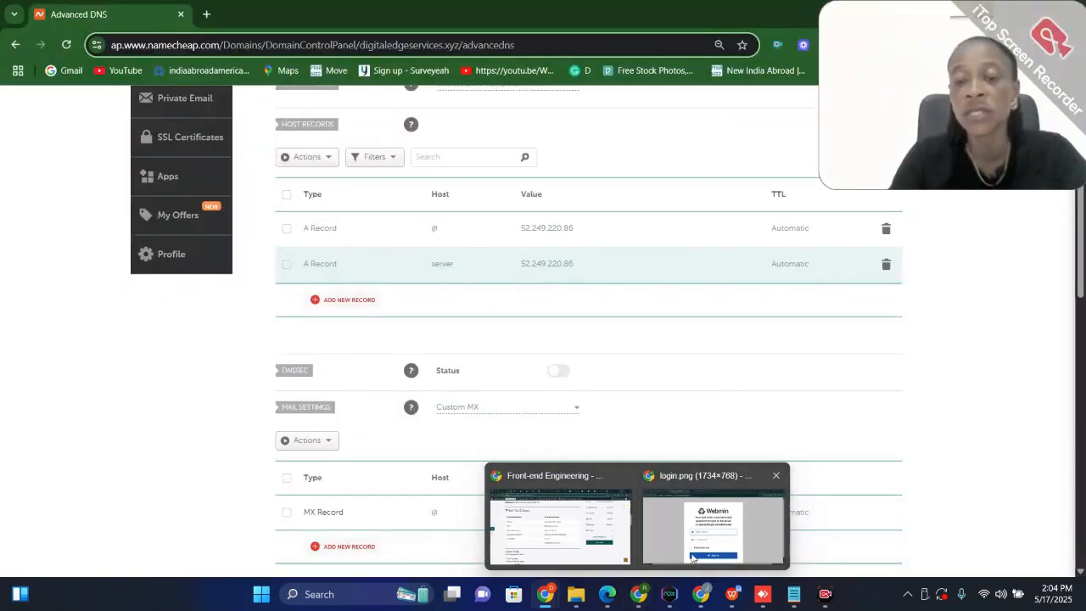
left_click(693, 557)
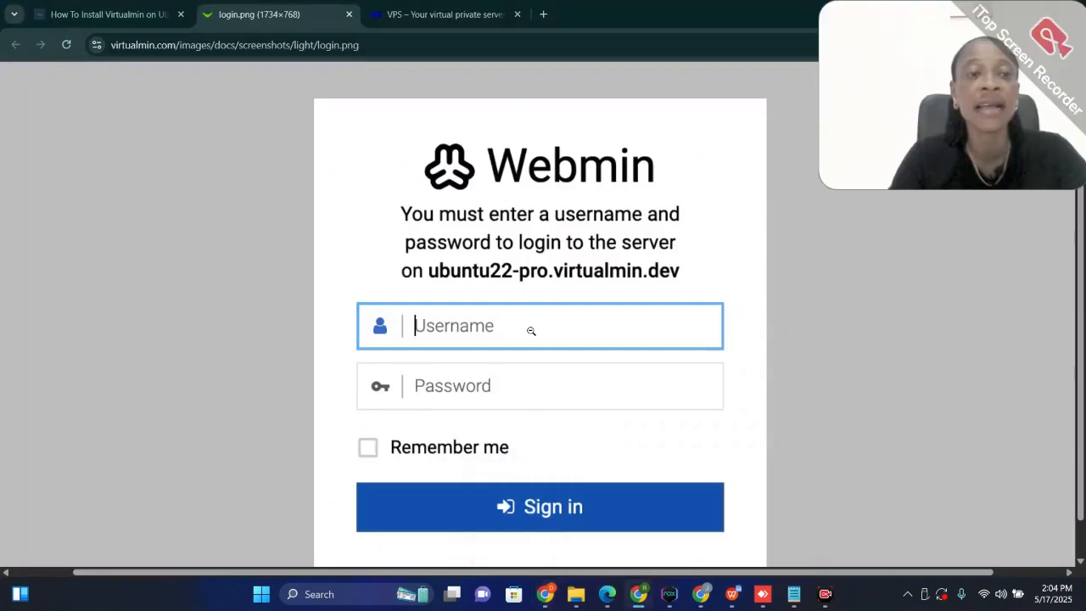
left_click(90, 13)
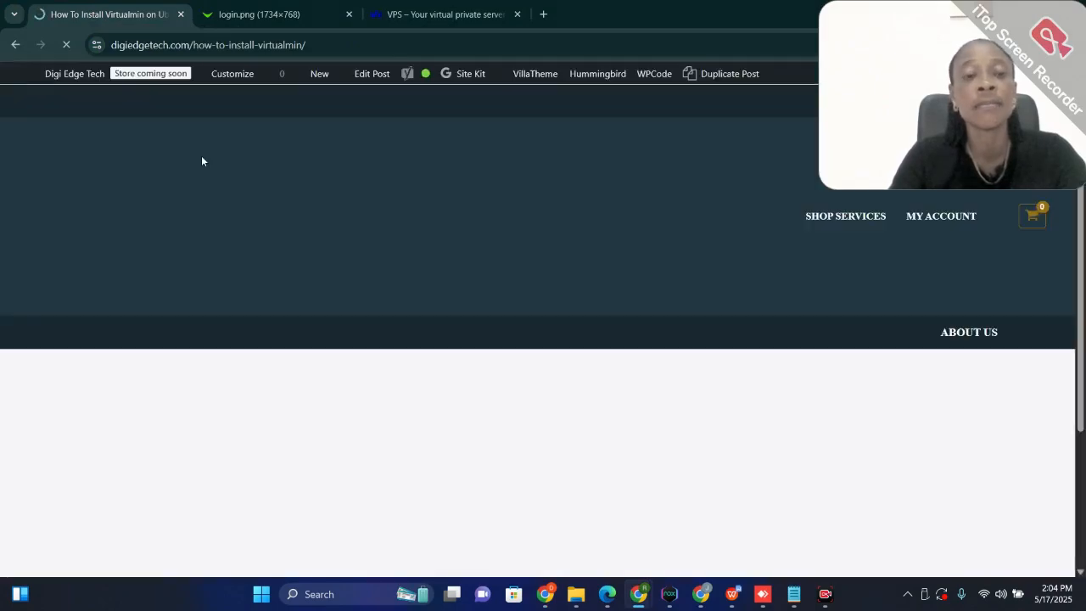
scroll(582, 334, "down", 3)
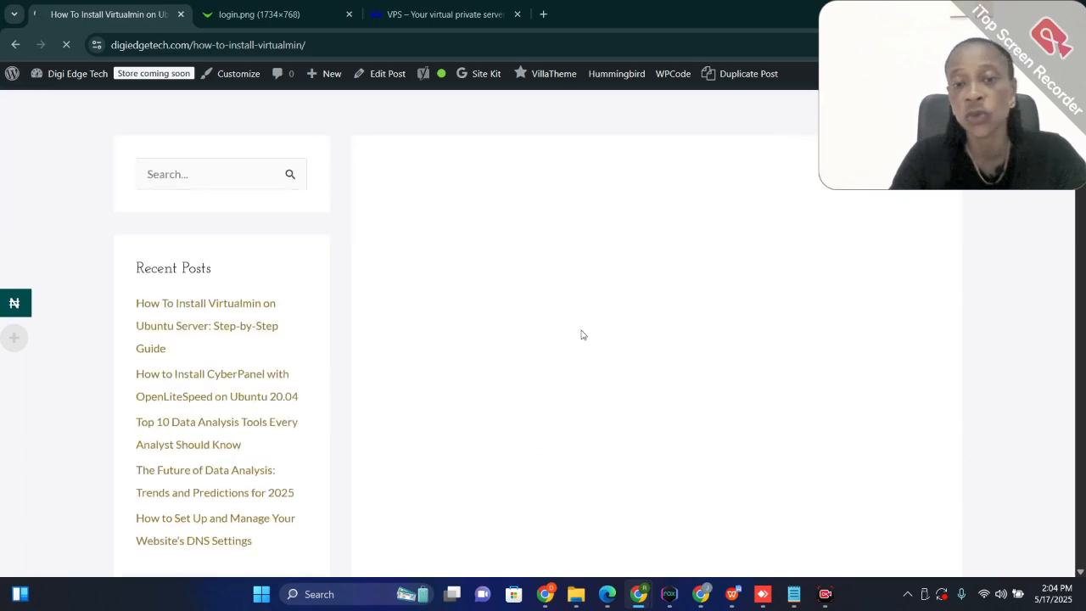
scroll(642, 303, "down", 4)
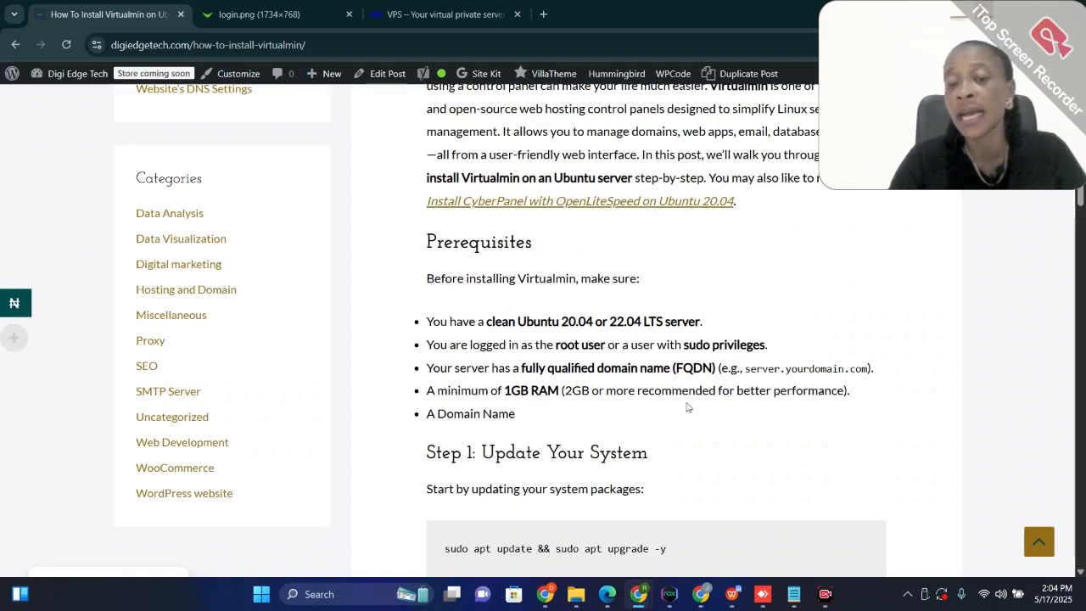
Switch to the Azure portal and copy the public IP address of the virt virtual machine
scroll(687, 407, "down", 3)
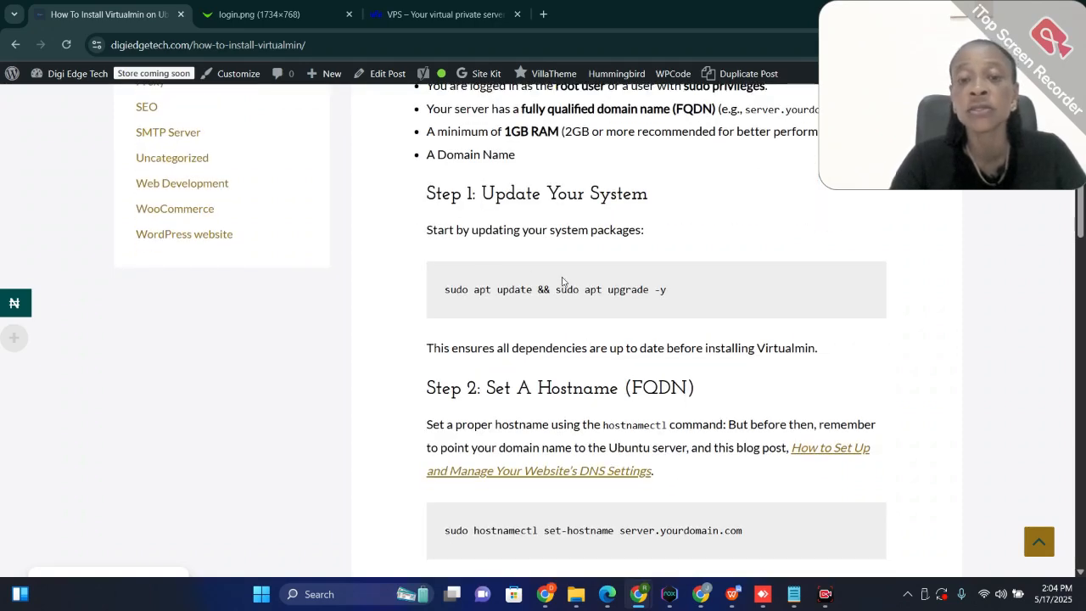
mouse_move(608, 594)
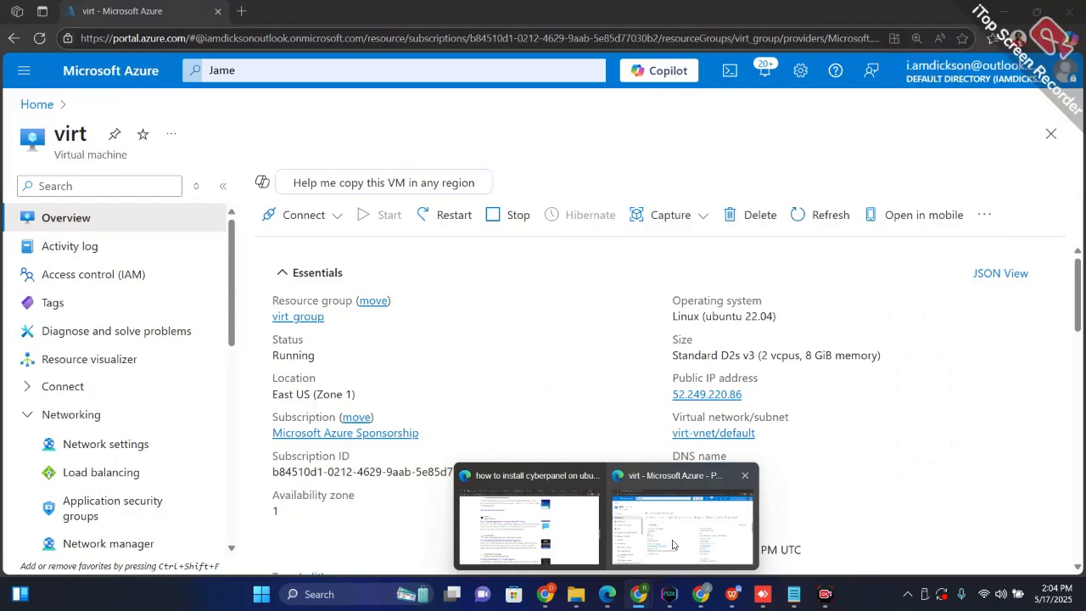
left_click(673, 544)
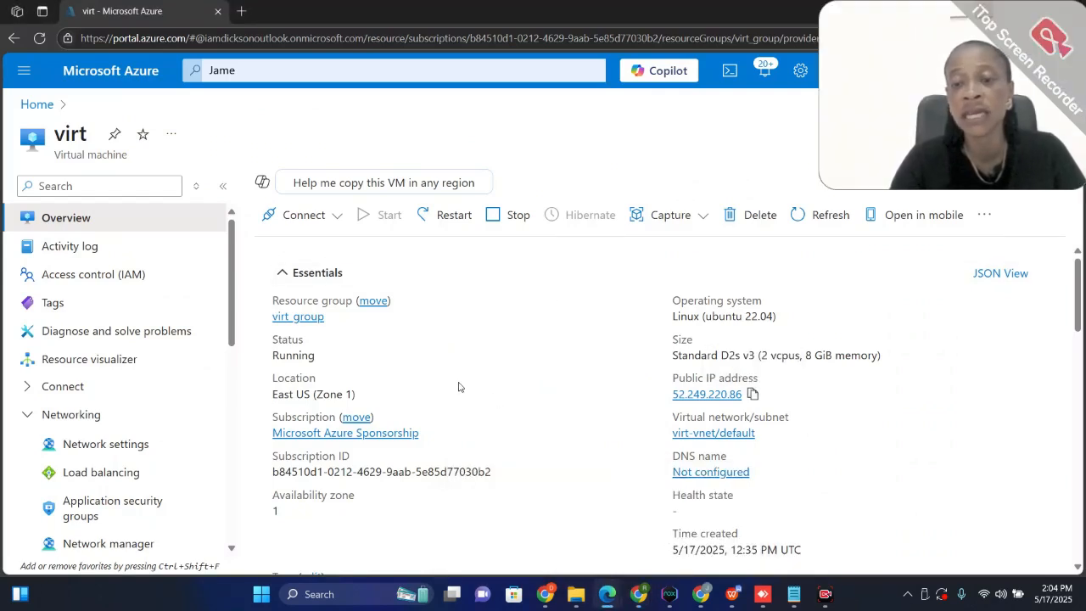
scroll(458, 387, "down", 1)
scroll(509, 377, "up", 1)
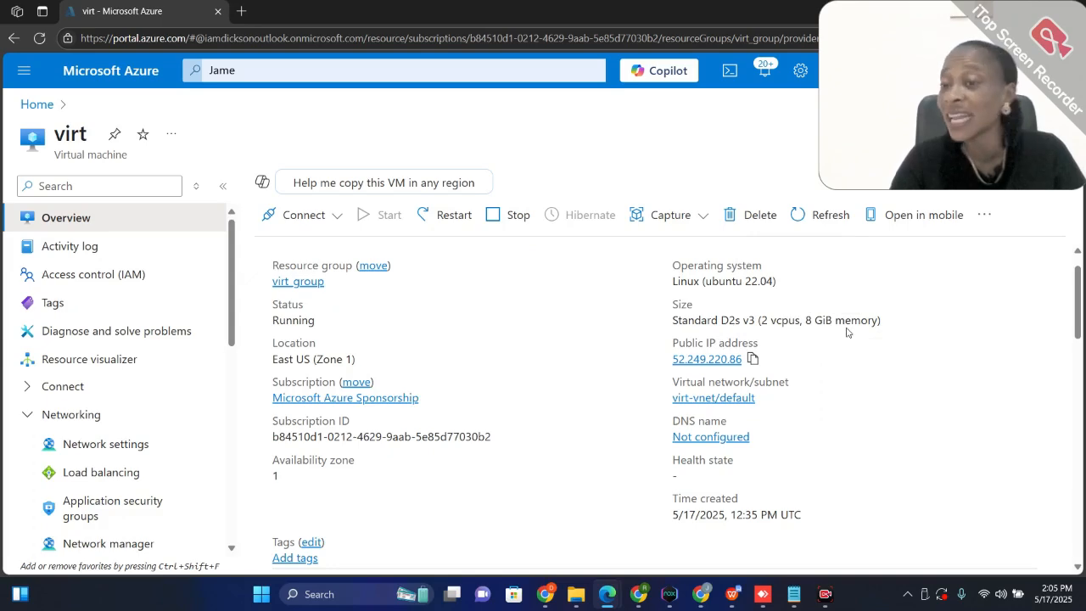
left_click(752, 360)
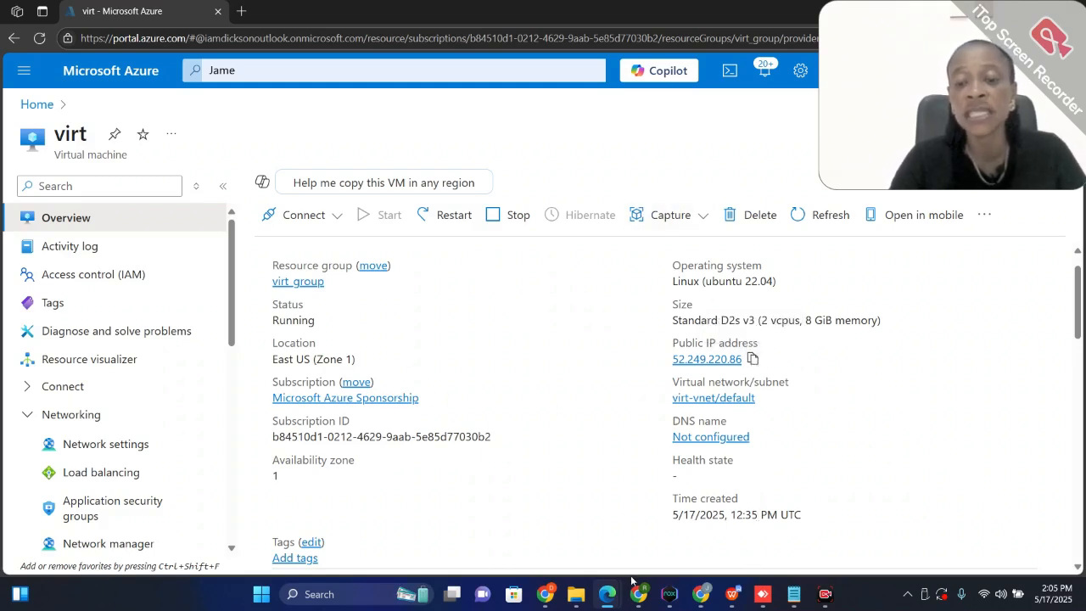
Return to the Virtualmin guide in Chrome, open putty.org in a new tab and follow its Download PuTTY link
mouse_move(638, 594)
left_click(681, 556)
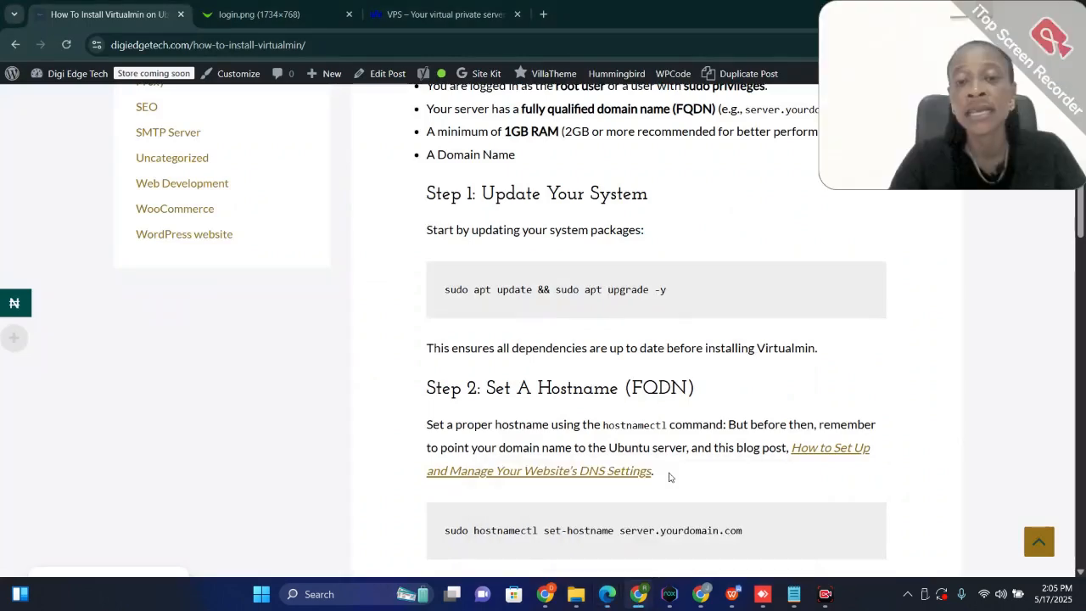
scroll(645, 407, "down", 1)
scroll(645, 407, "up", 1)
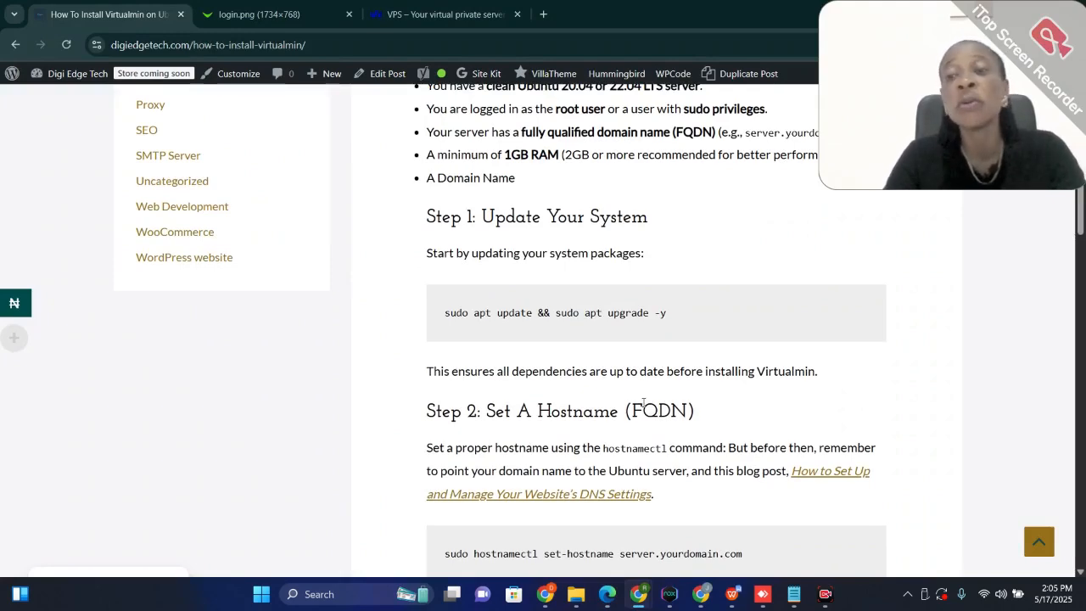
left_click(543, 14)
left_click(507, 45)
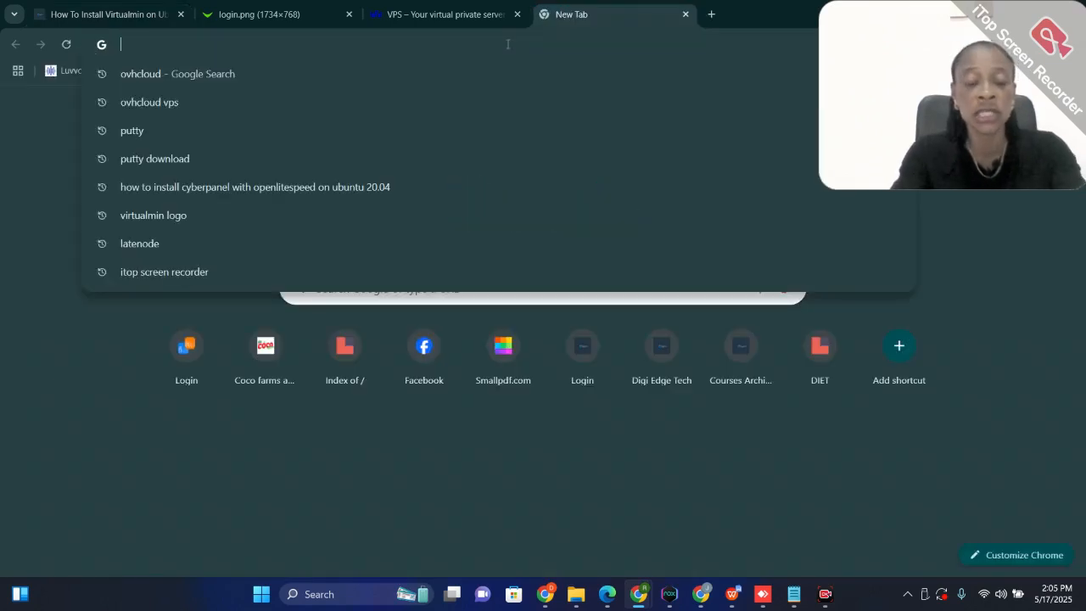
type("putty")
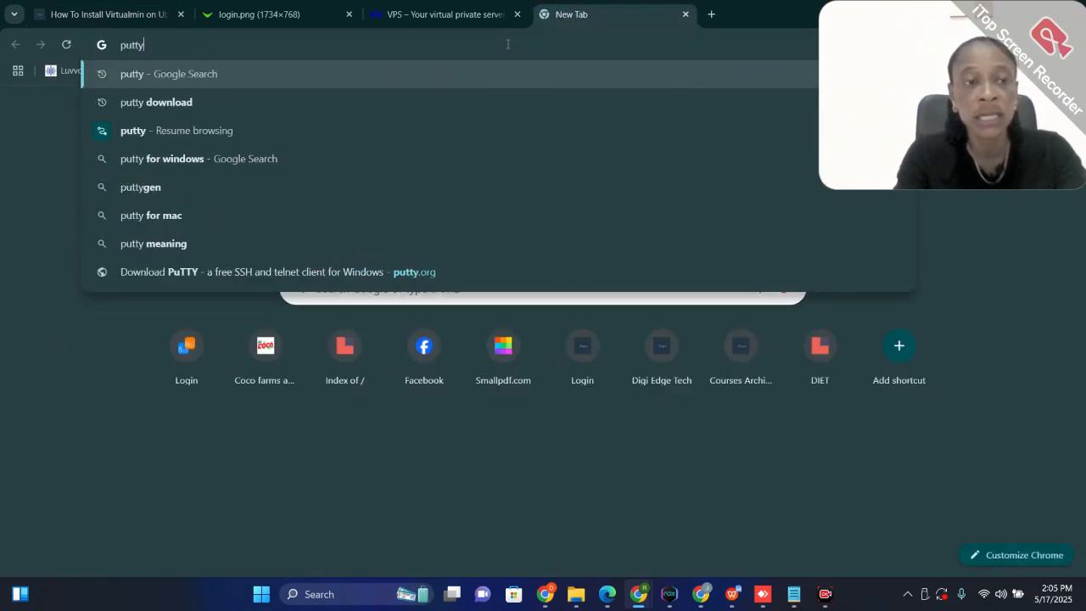
type(".org")
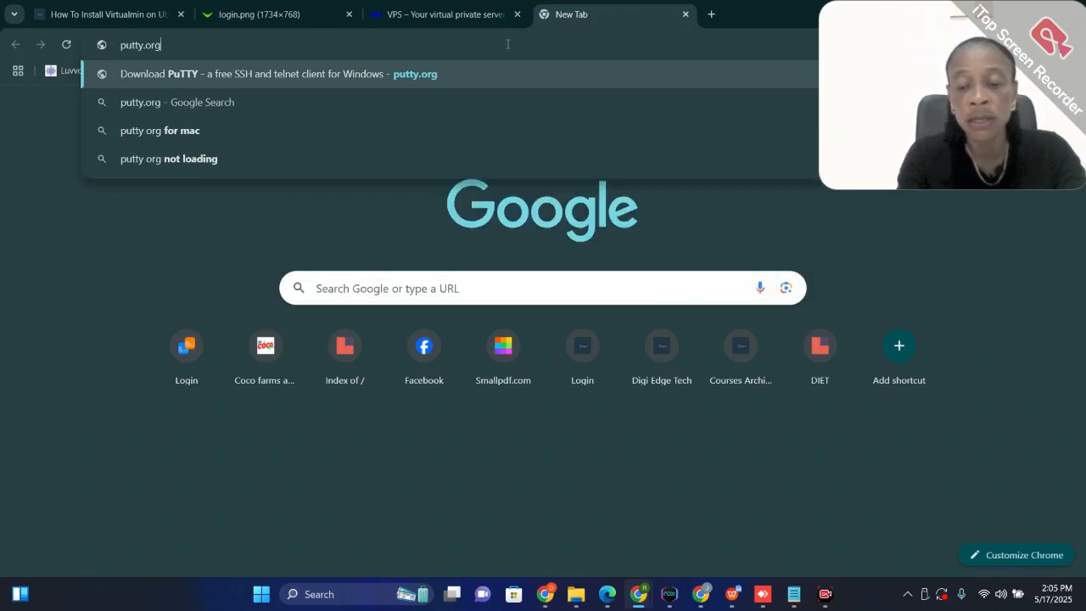
key("Return")
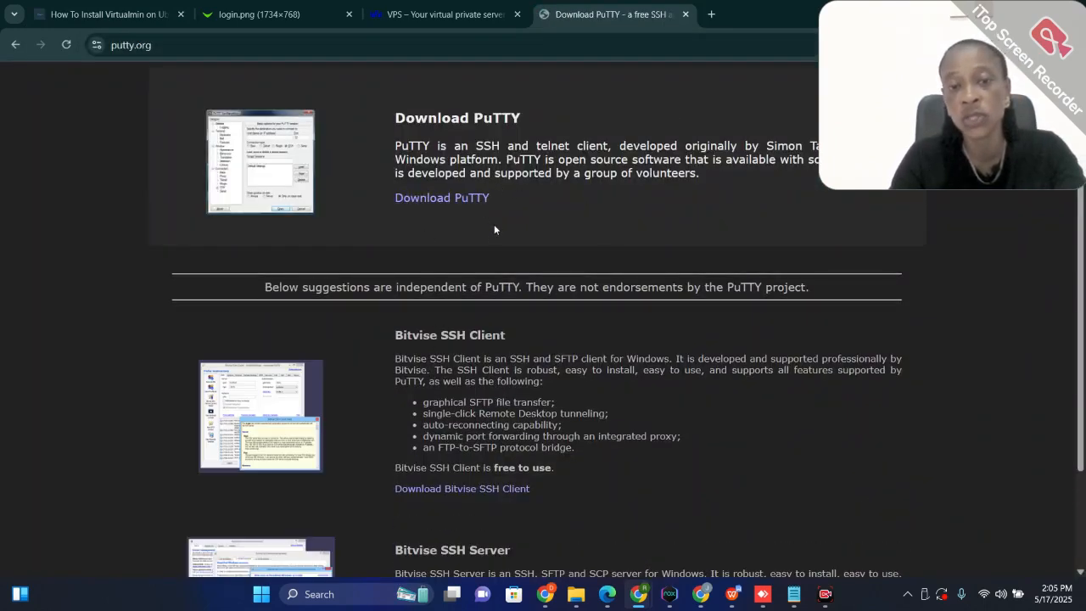
left_click(449, 204)
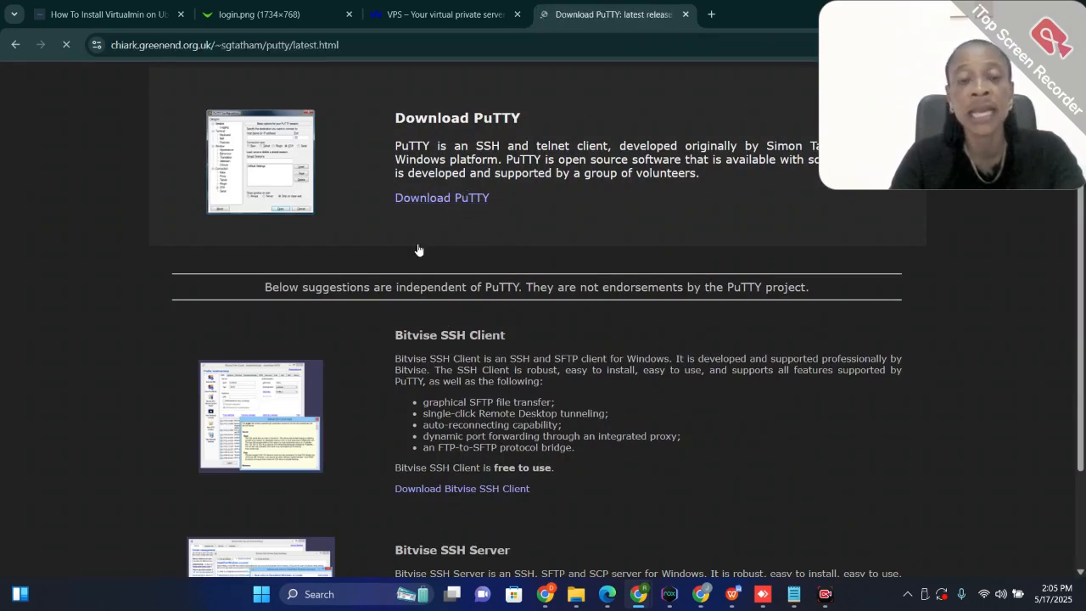
Review the installer packages and binary files on the PuTTY download page and close its tab
scroll(336, 371, "down", 6)
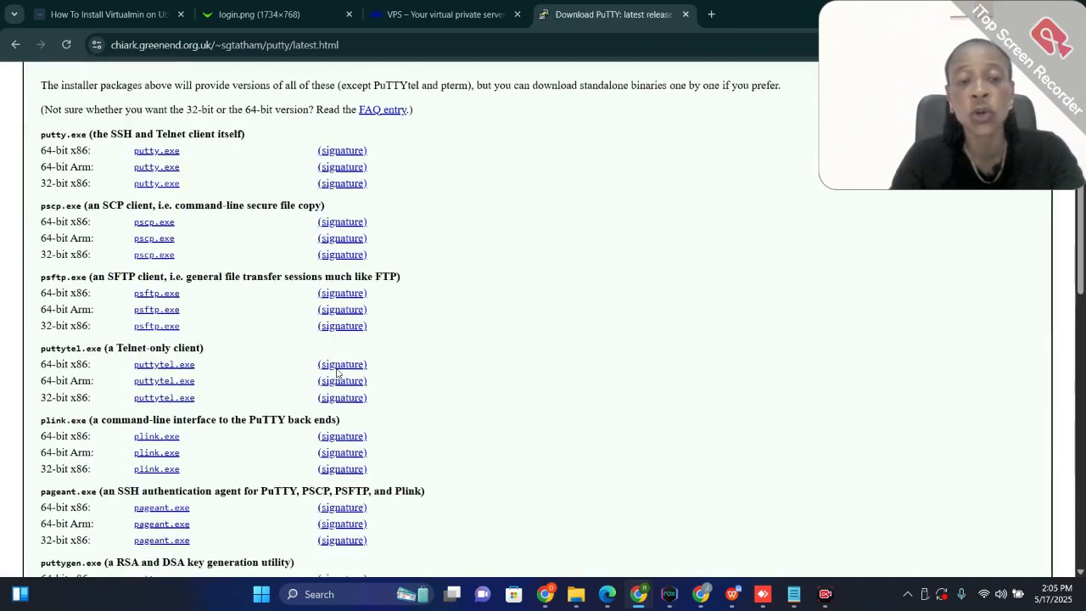
scroll(336, 371, "down", 6)
scroll(348, 382, "up", 10)
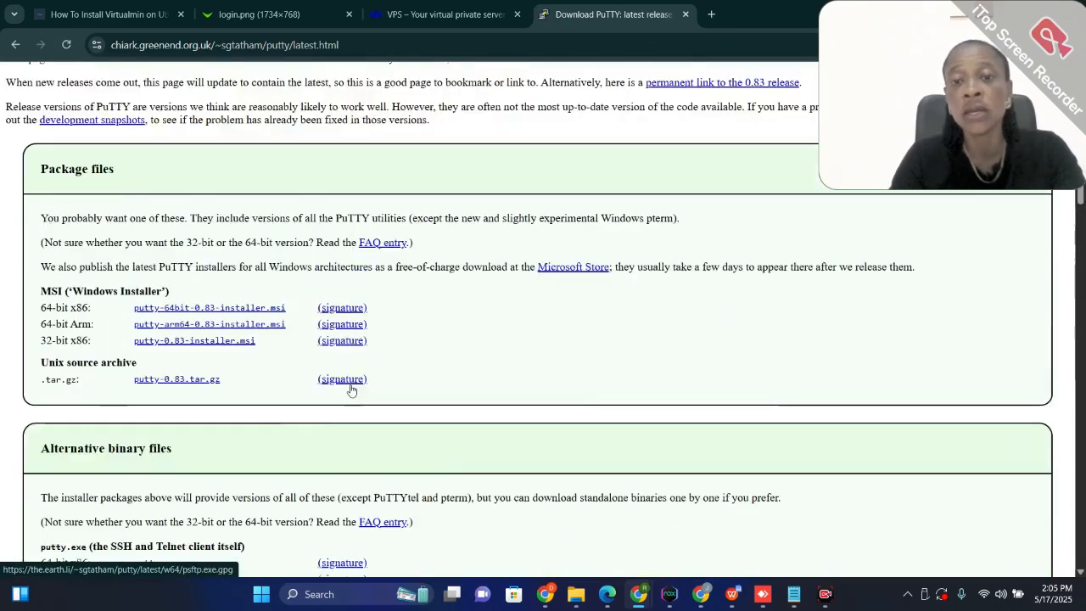
scroll(351, 389, "up", 1)
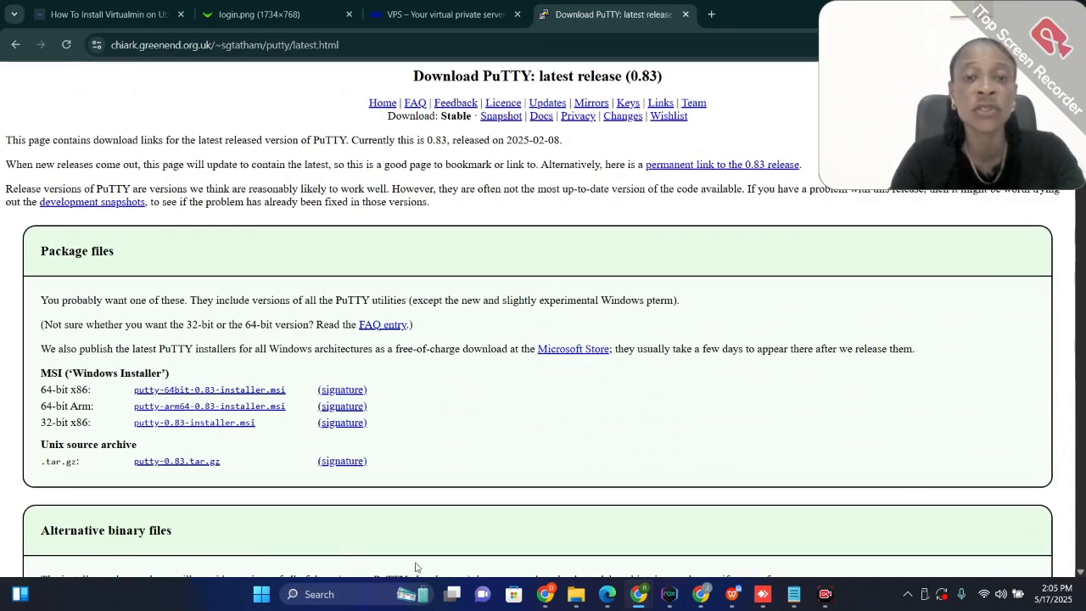
left_click(686, 15)
Find and launch the installed PuTTY app, and move its configuration window clear of the guide text
left_click(338, 599)
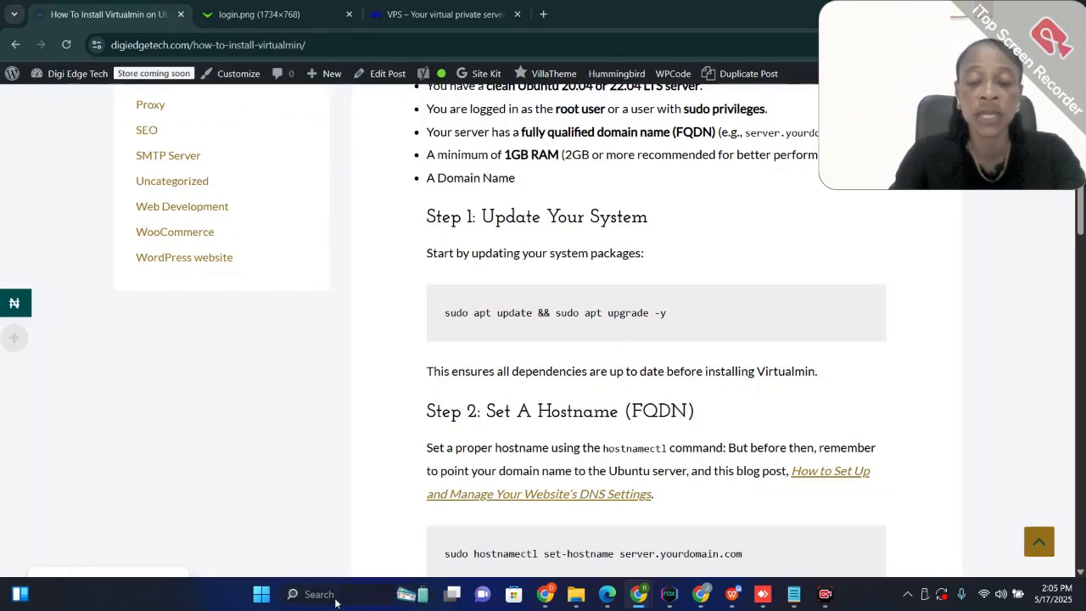
type("putty")
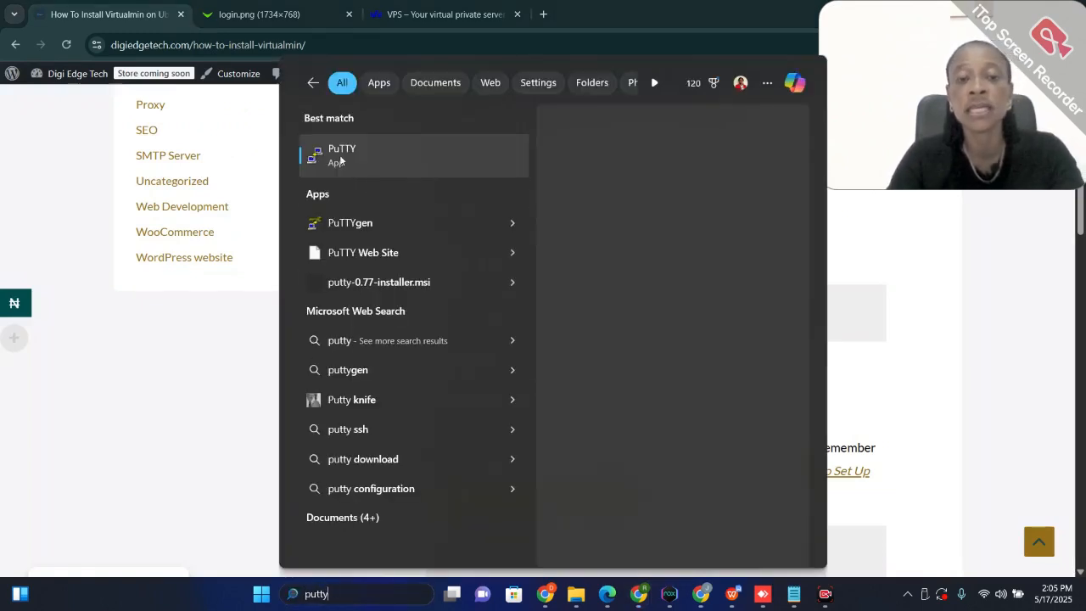
left_click(343, 158)
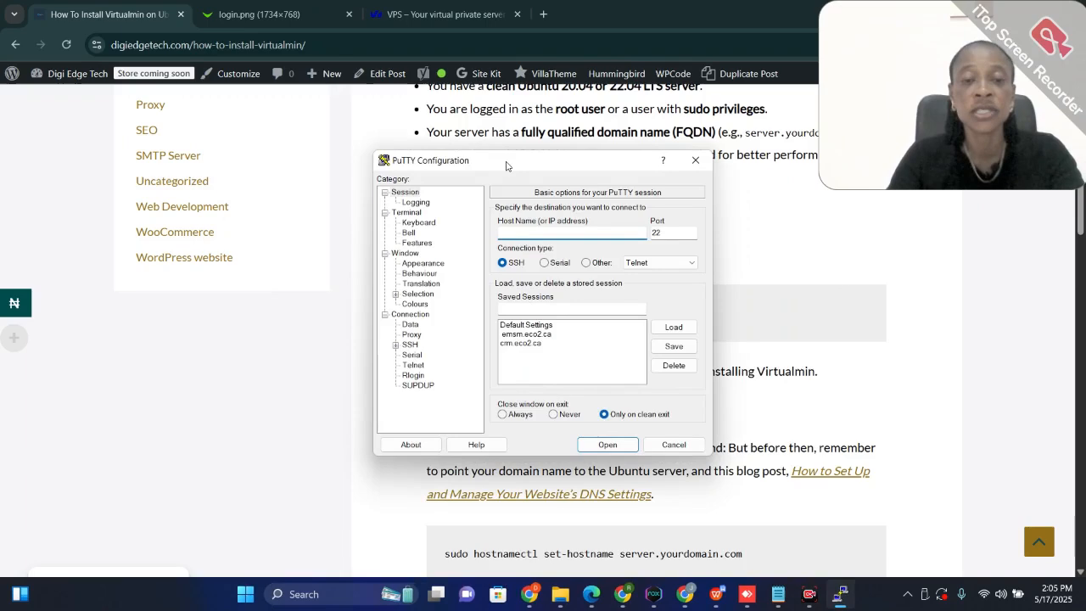
left_click_drag(508, 164, 203, 139)
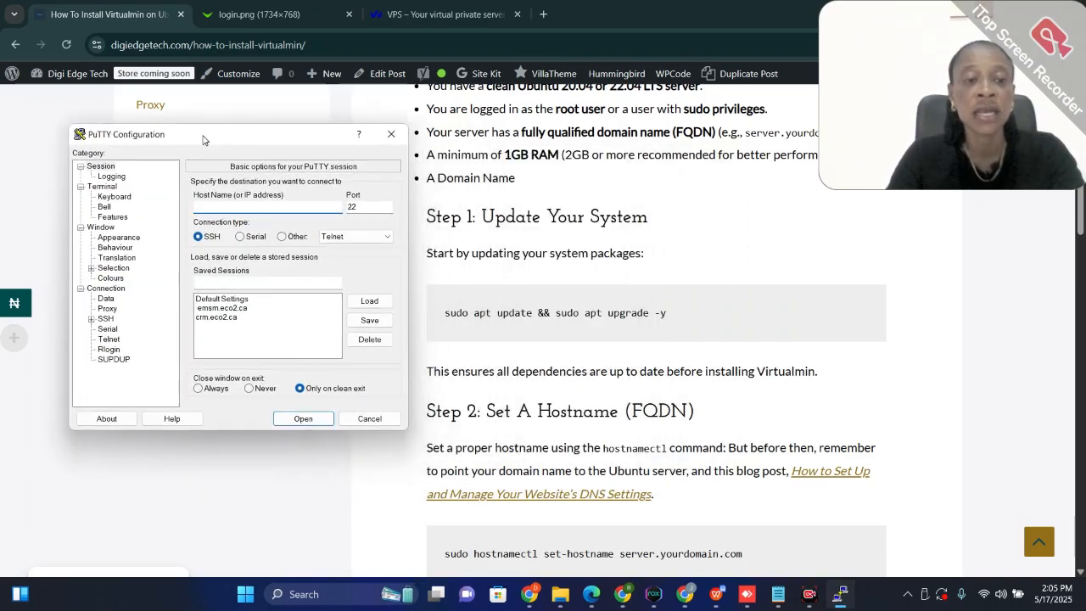
Set the terminal font size to 12 in PuTTY's window appearance settings
left_click(123, 237)
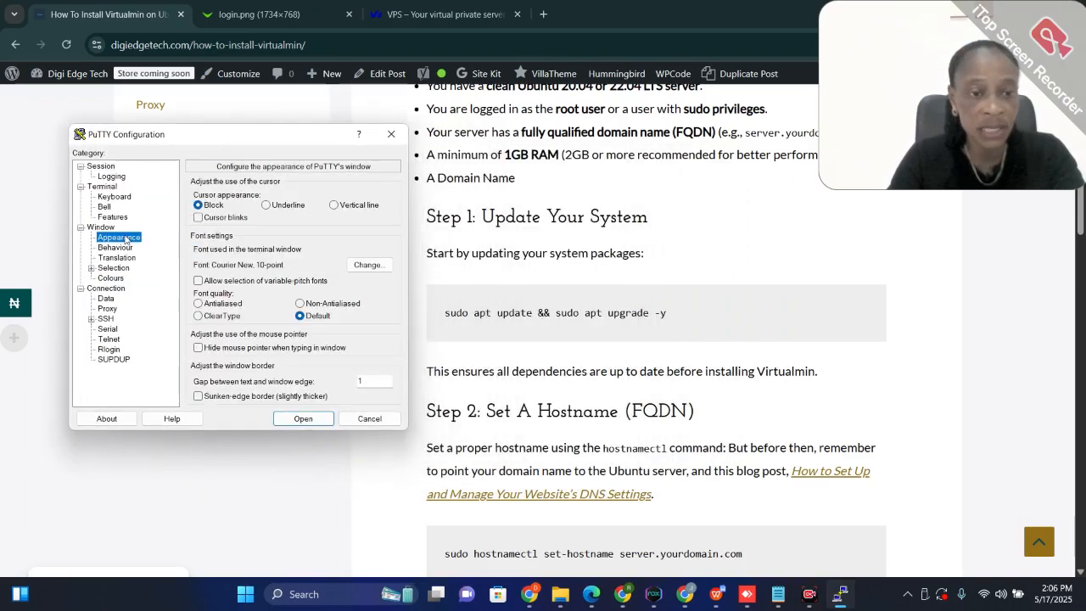
left_click(381, 270)
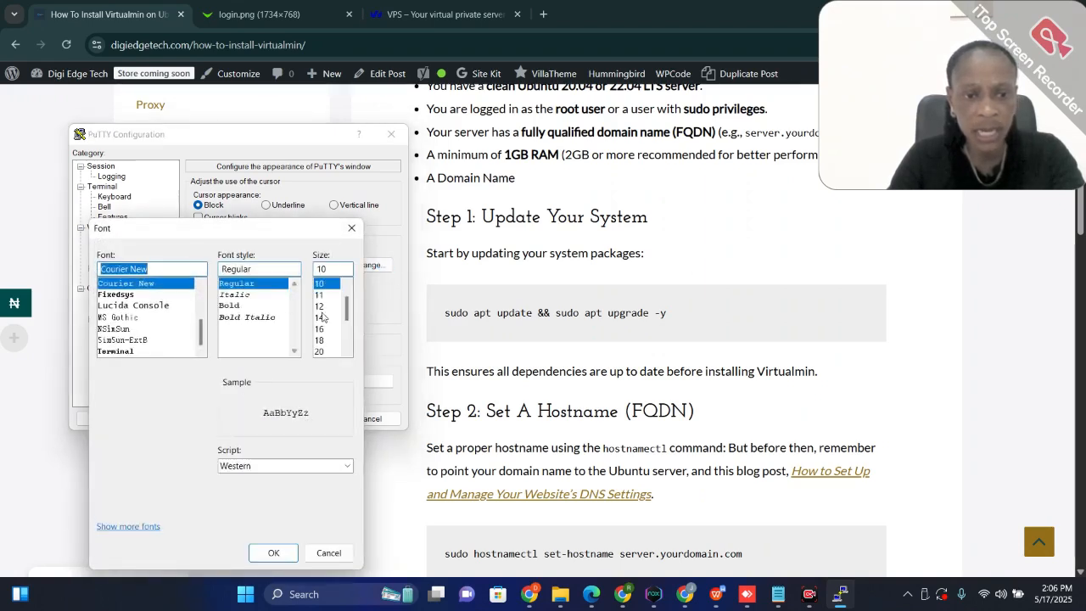
left_click(320, 309)
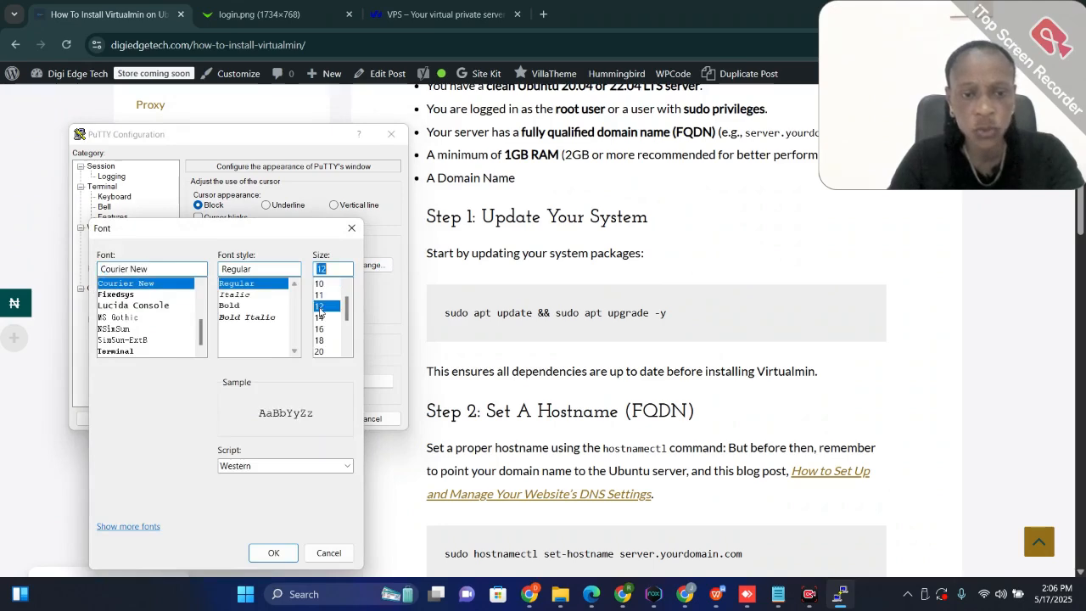
left_click(272, 553)
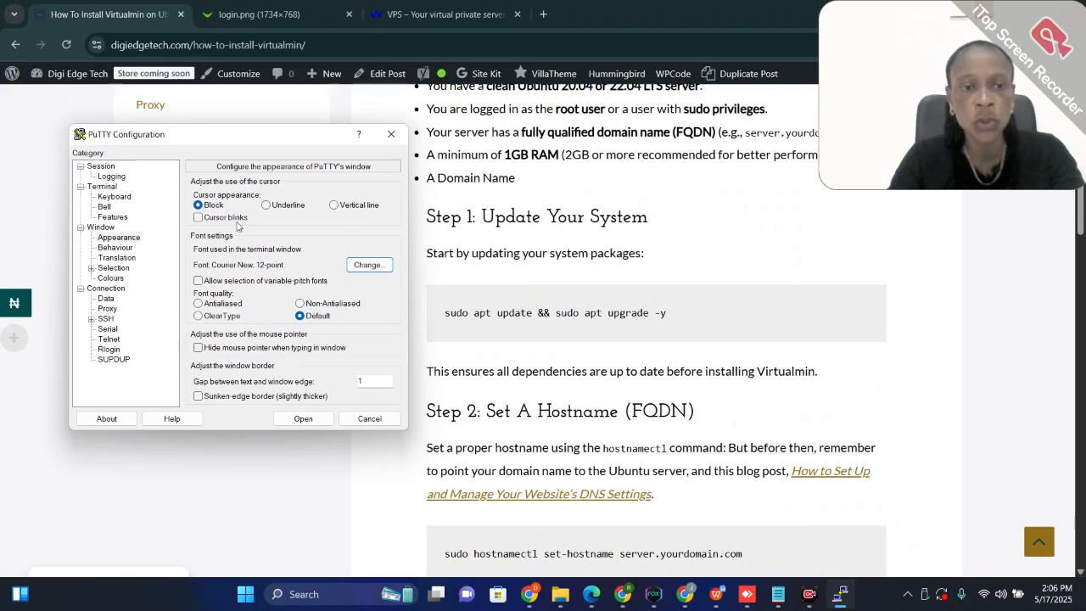
Open an SSH session to the copied IP address 52.249.220.86 on port 22 and accept the server's host key
left_click(107, 169)
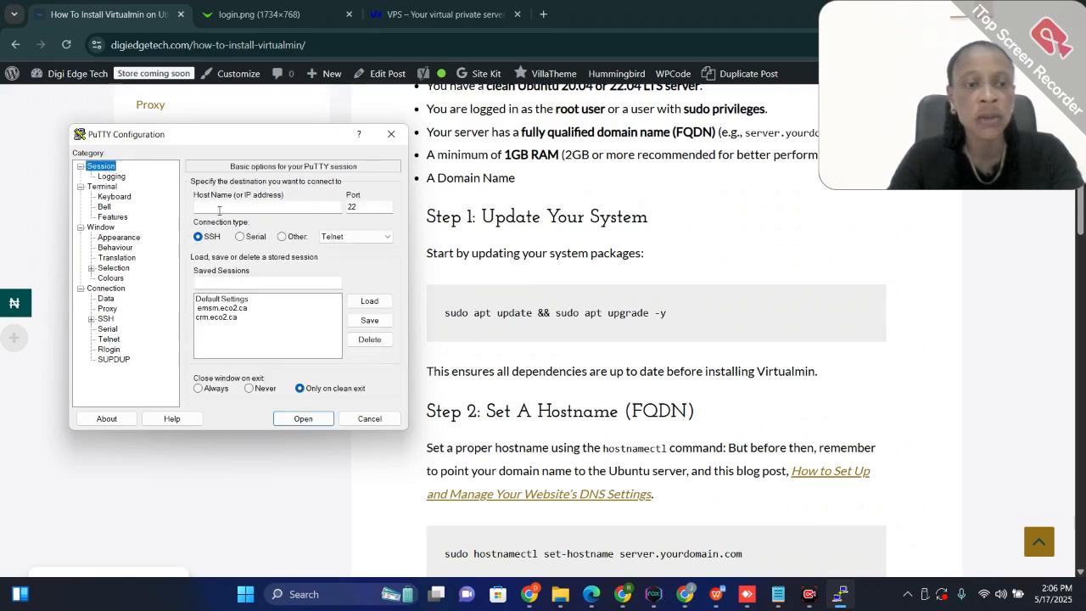
left_click(207, 207)
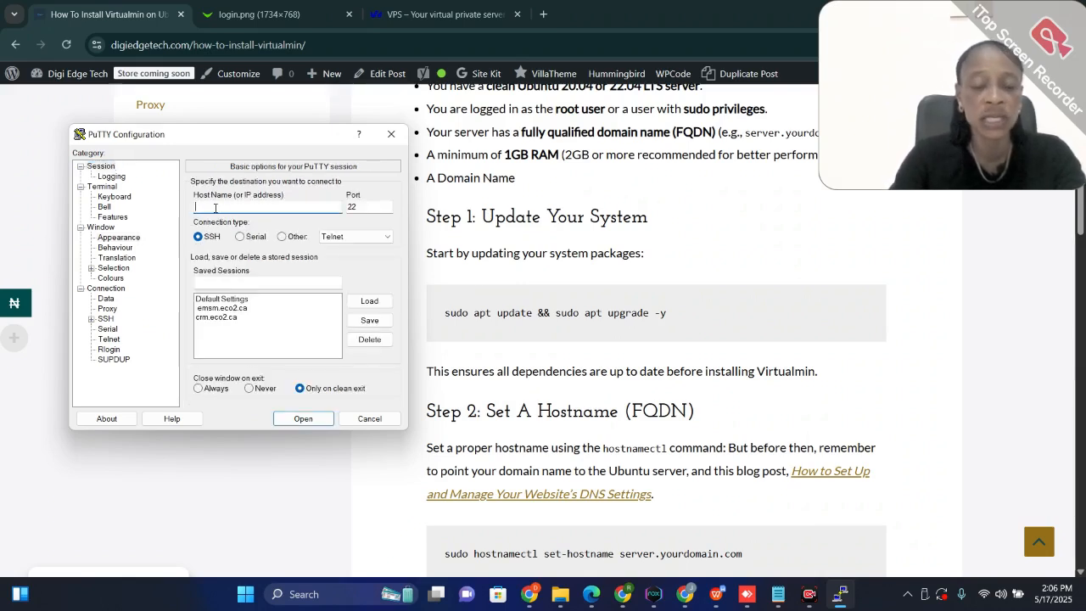
type("52.249.220.86")
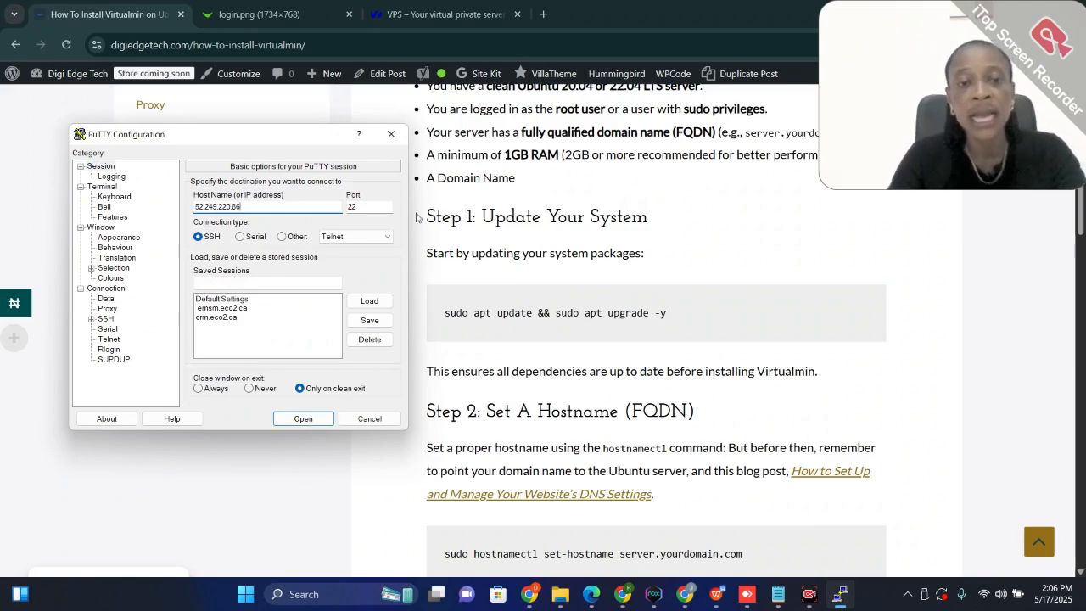
left_click(305, 419)
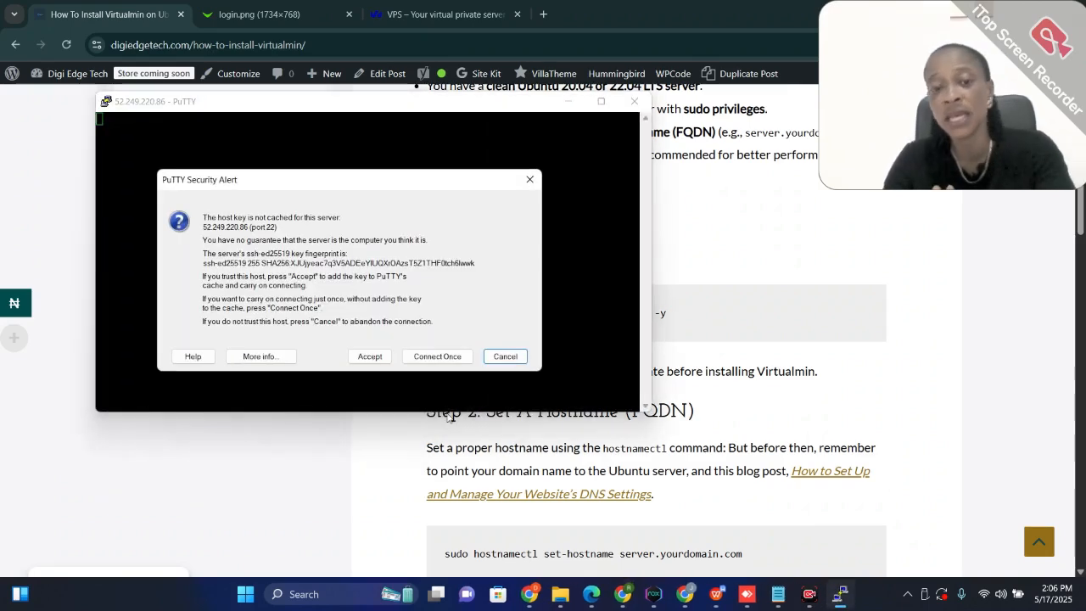
left_click(380, 360)
Switch to the Notepad file with the server credentials and cut the password line to the clipboard
mouse_move(778, 595)
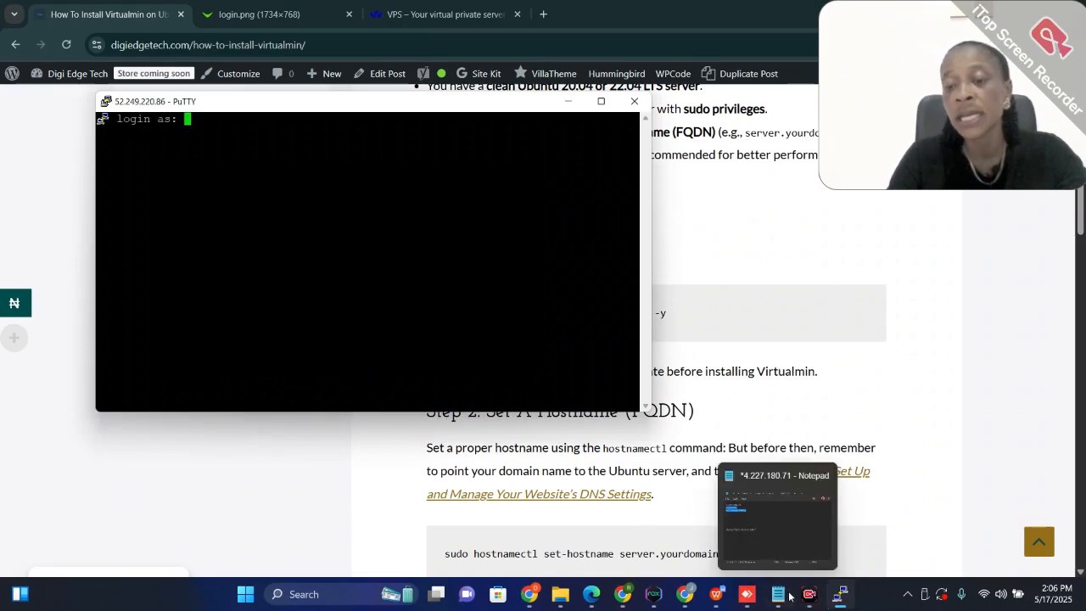
left_click(766, 528)
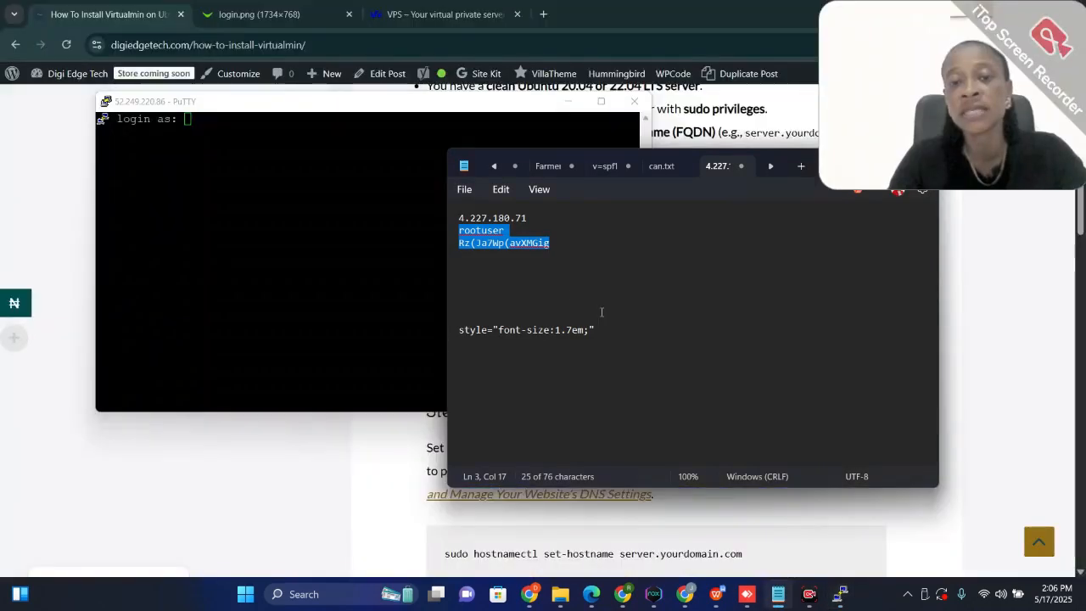
left_click(551, 242)
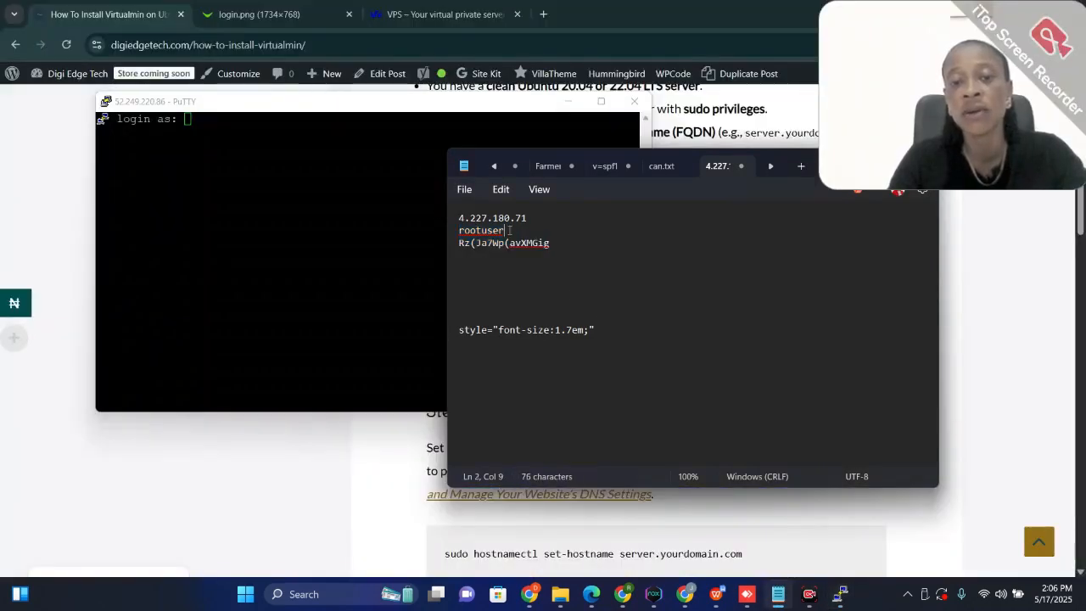
left_click_drag(552, 243, 470, 243)
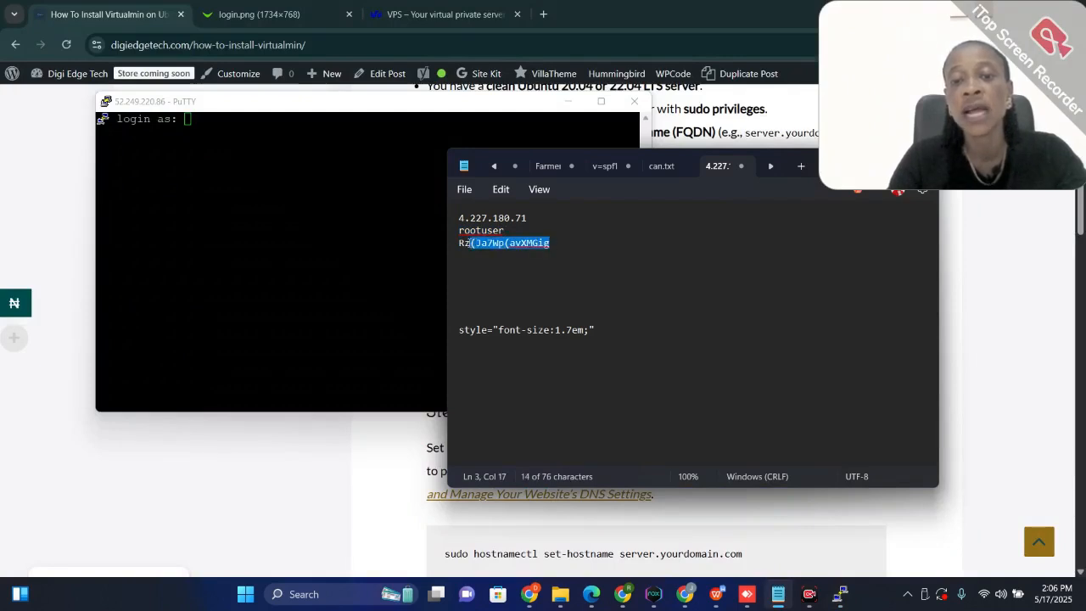
left_click(459, 243)
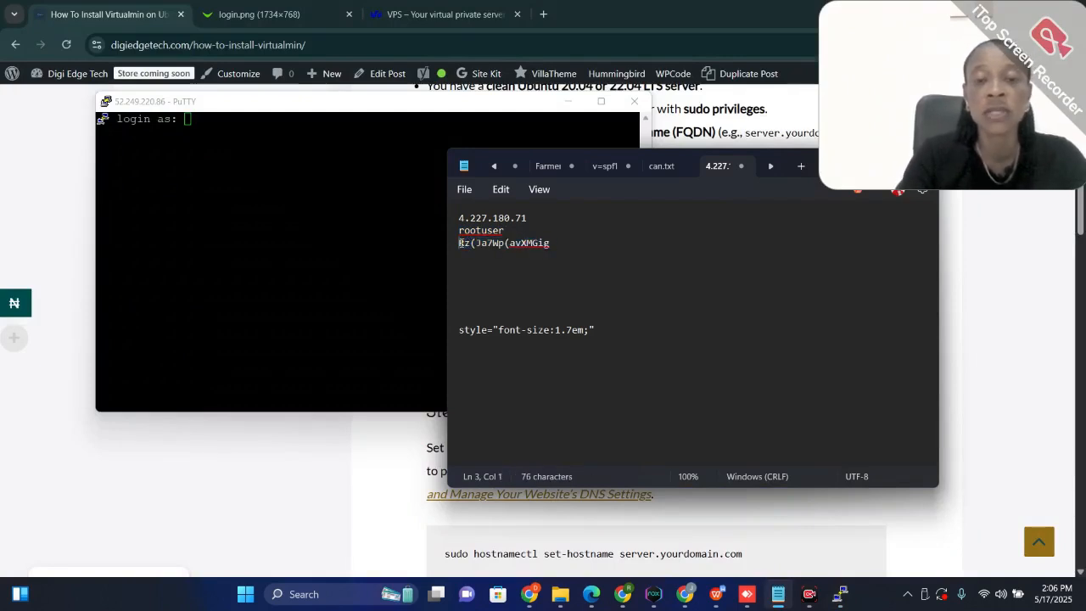
left_click_drag(459, 242, 570, 243)
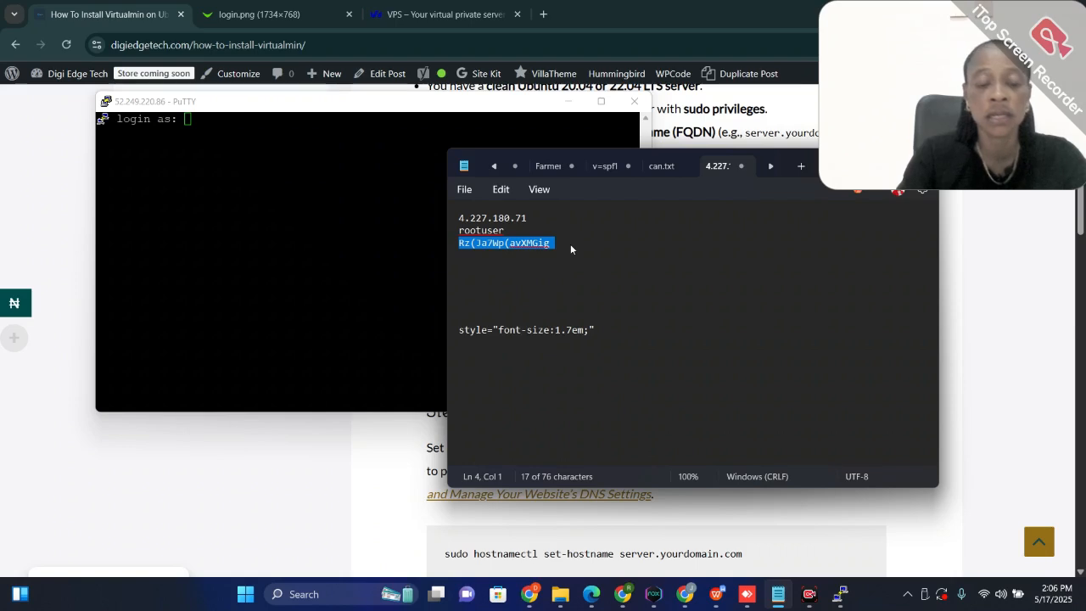
key("ctrl+x")
Log in to the PuTTY session as azureuser with the account password
left_click(317, 172)
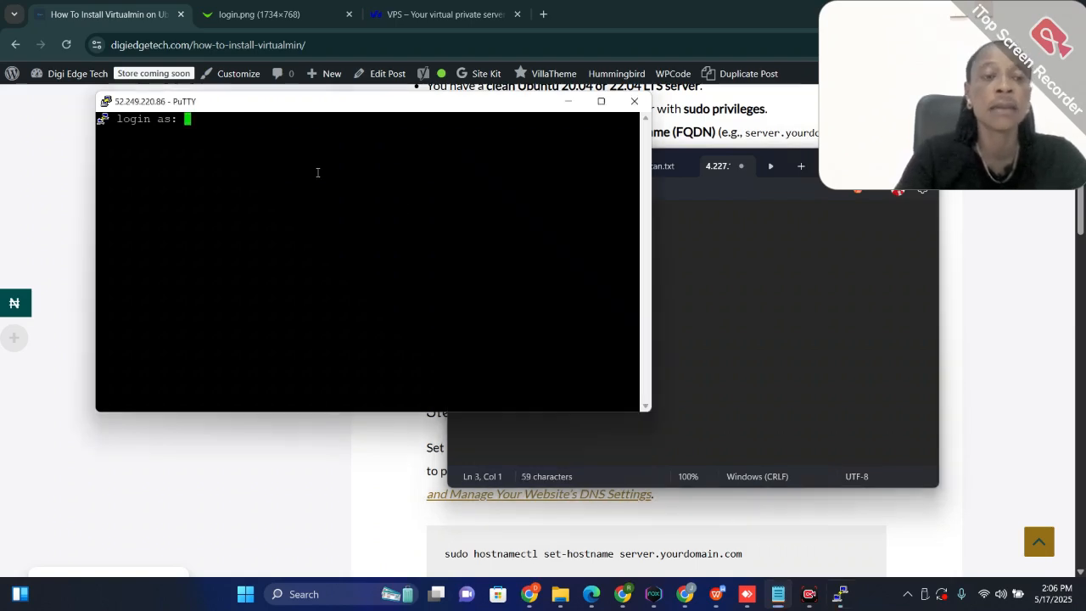
type("au")
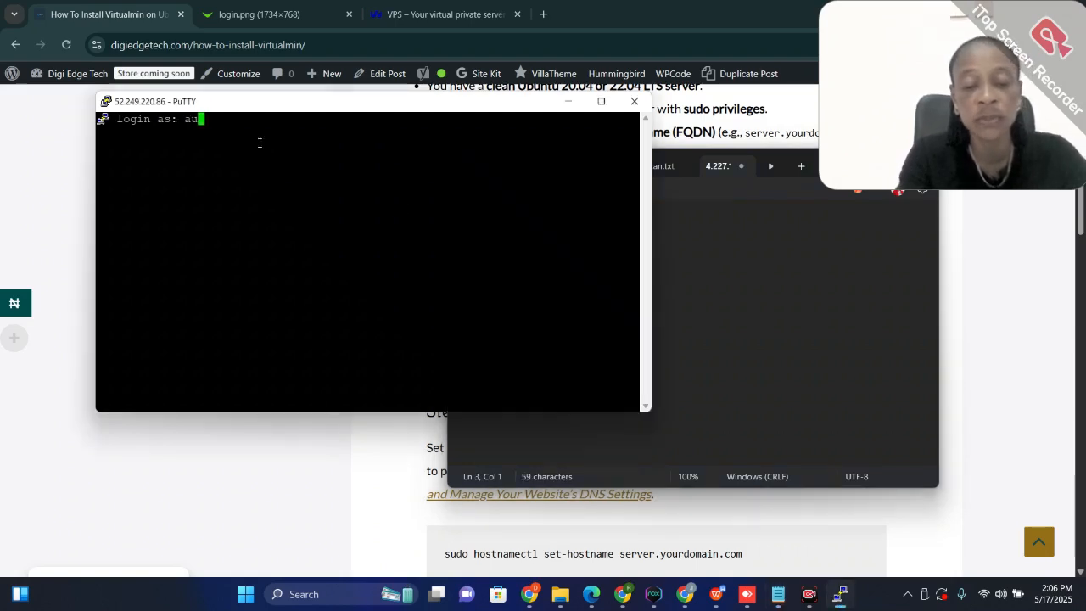
type("re")
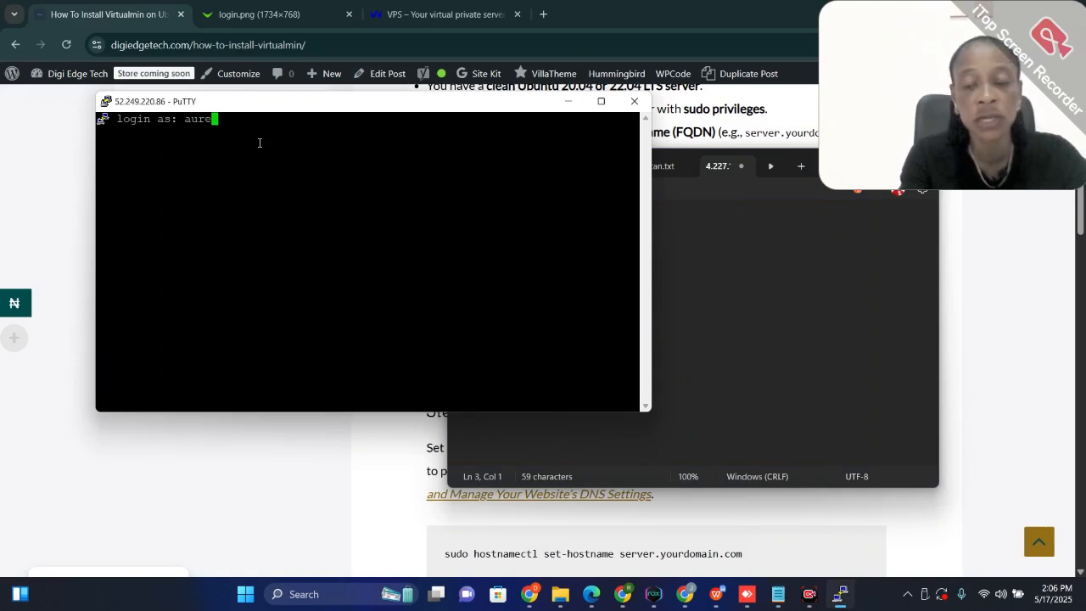
key("BackSpace")
key("BackSpace")
key("BackSpace")
type("zure")
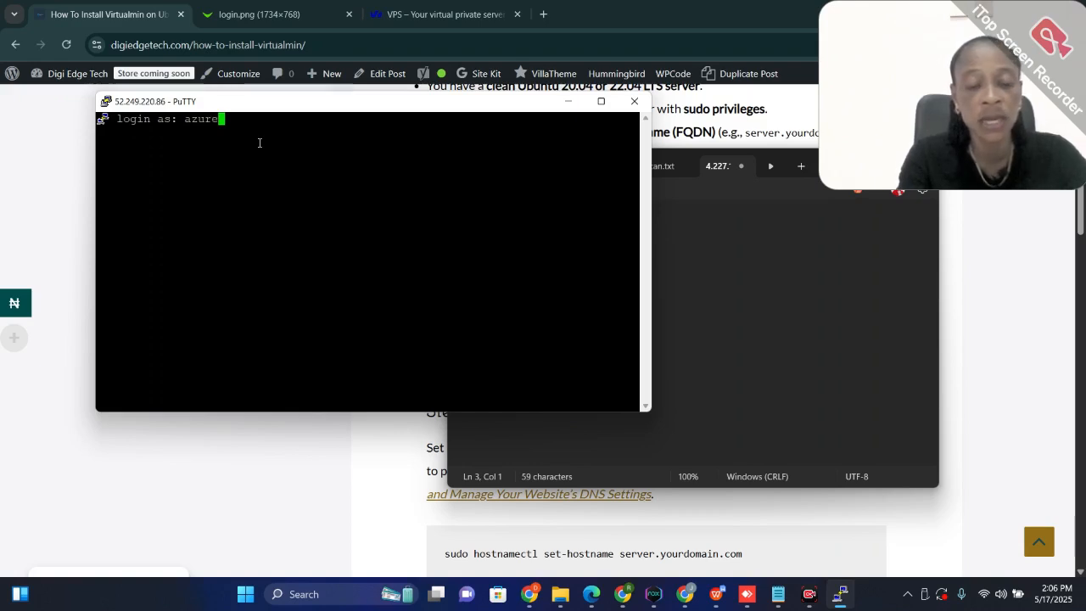
type("user")
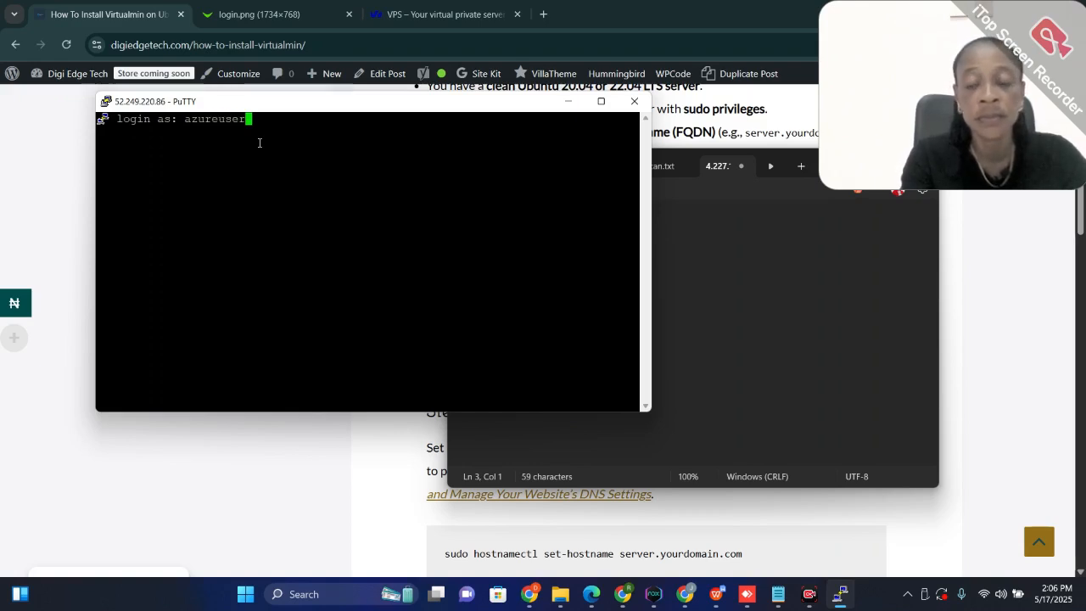
key("Return")
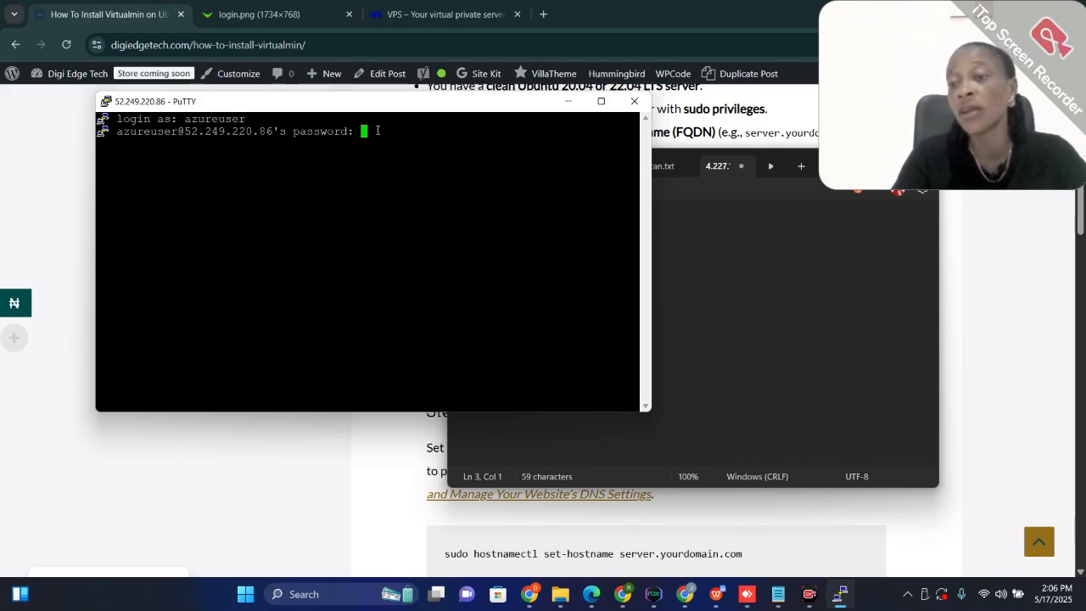
key("Return")
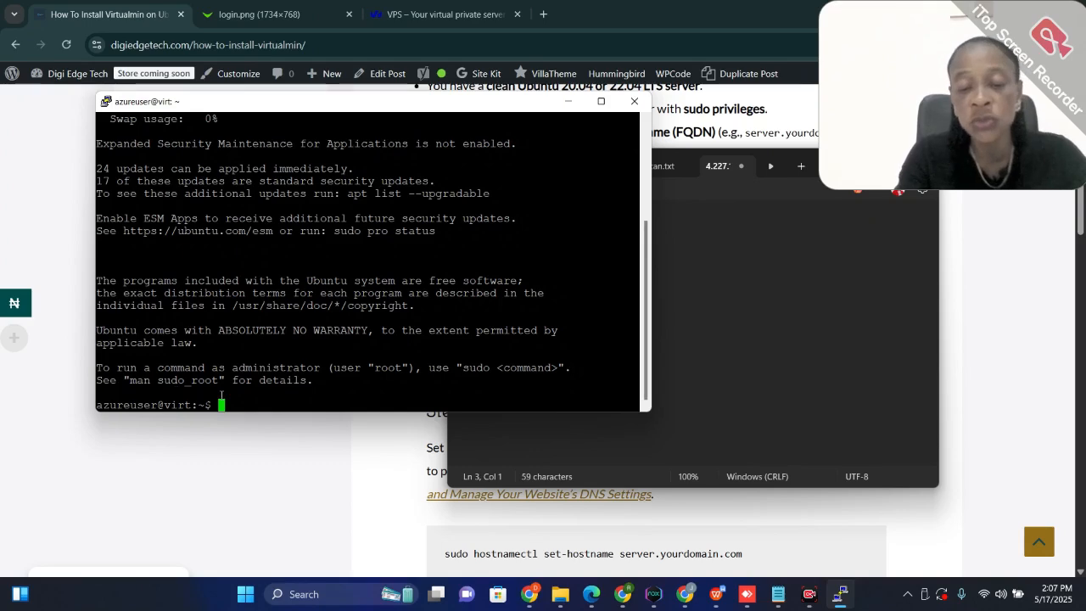
Try to switch from the azureuser prompt to a root shell
type("suod")
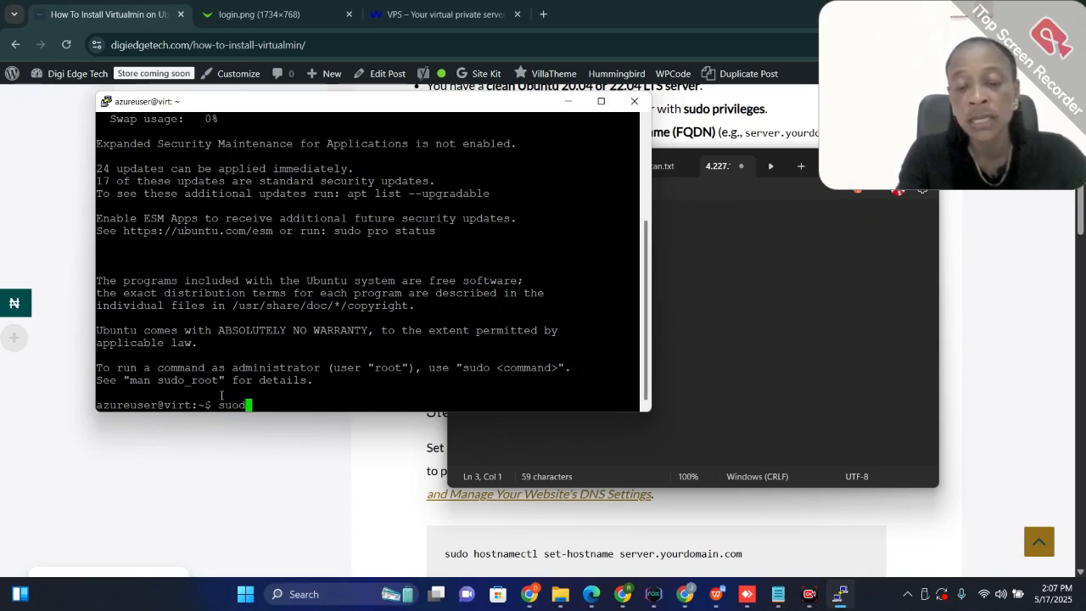
type(" -i")
key("Return")
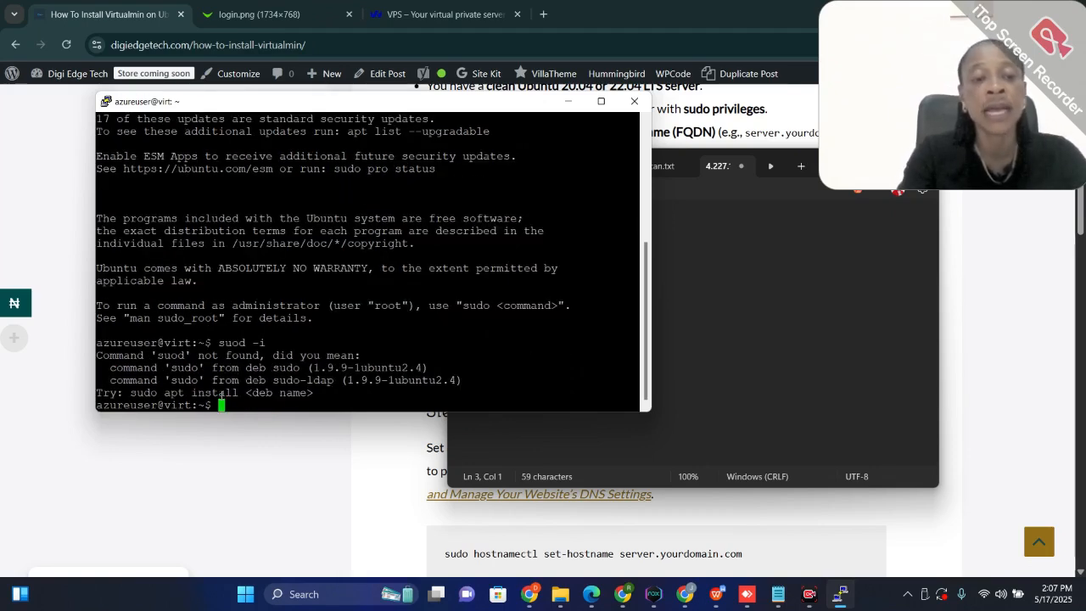
Open a root shell with sudo -i and clear the terminal screen
type("s")
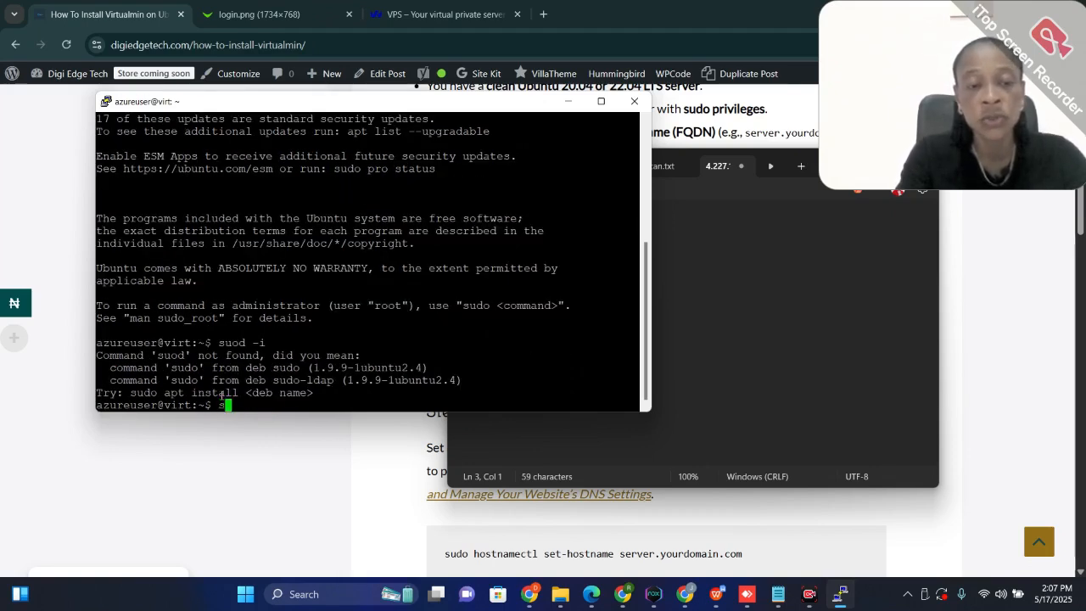
type("udo ")
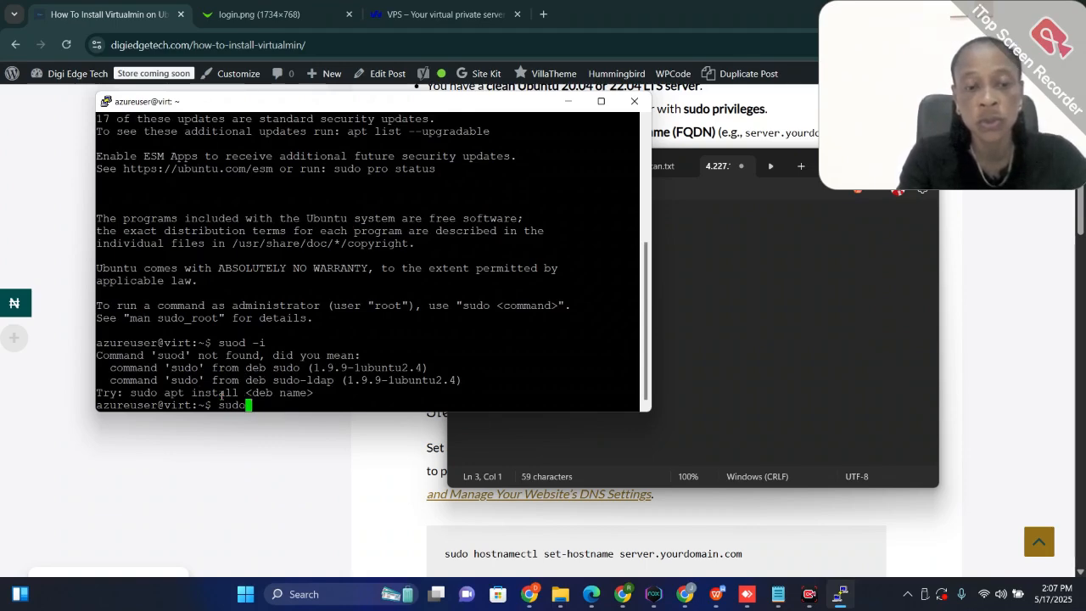
type("-i")
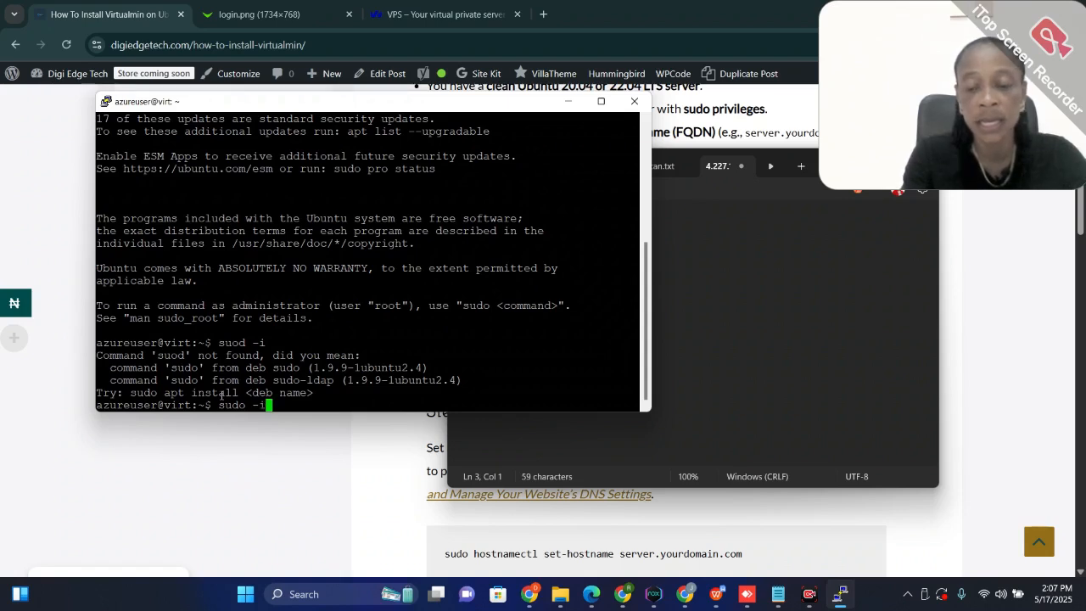
key("Return")
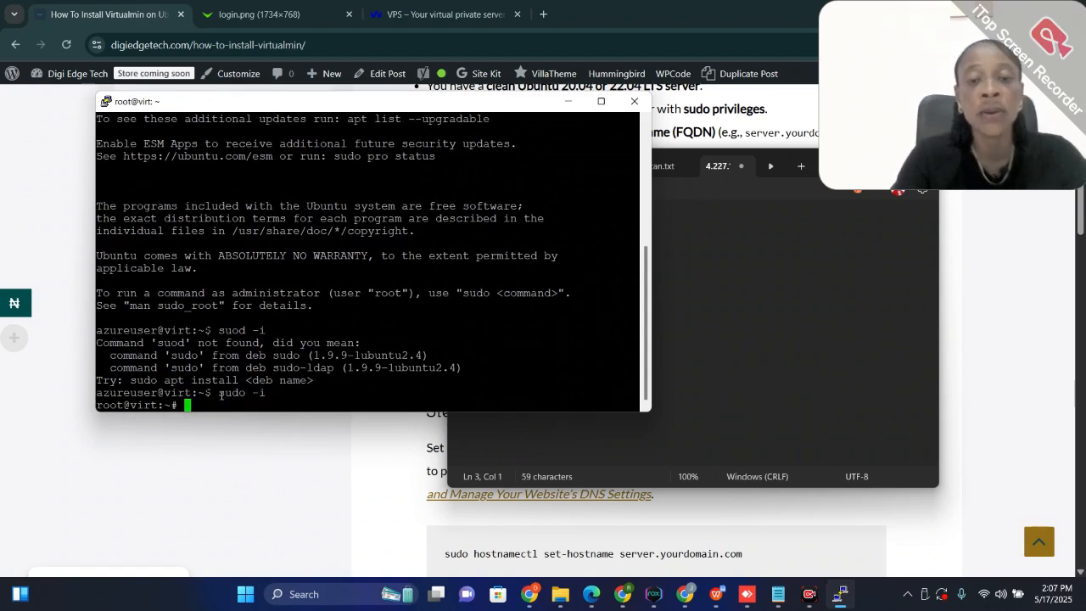
type("clear")
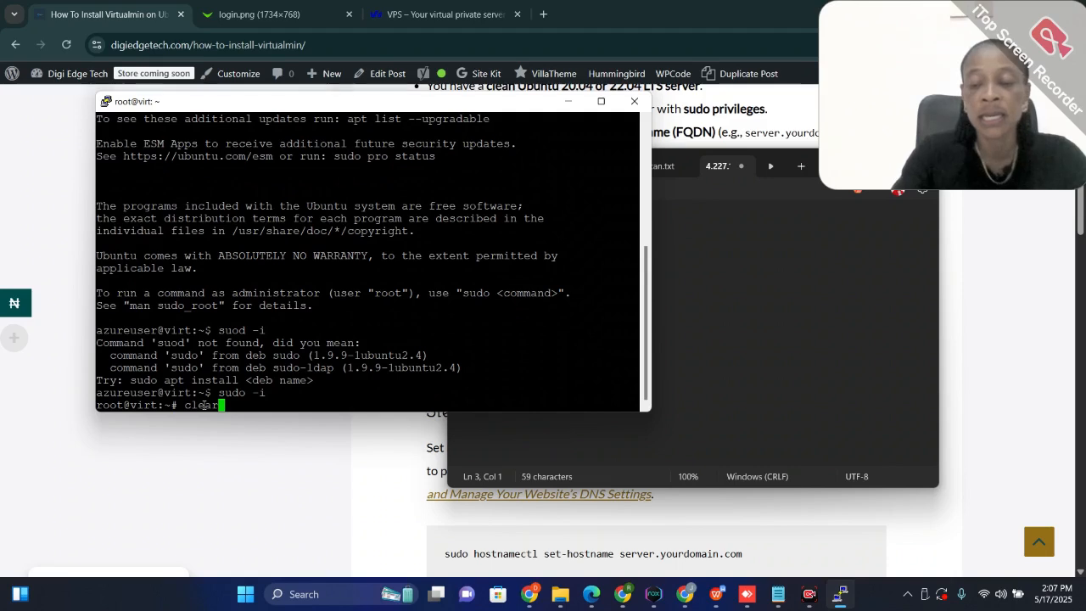
key("Return")
Return to the guide in Chrome and copy "apt update && sudo apt upgrade -y" from Step 1, omitting the leading sudo
left_click(816, 301)
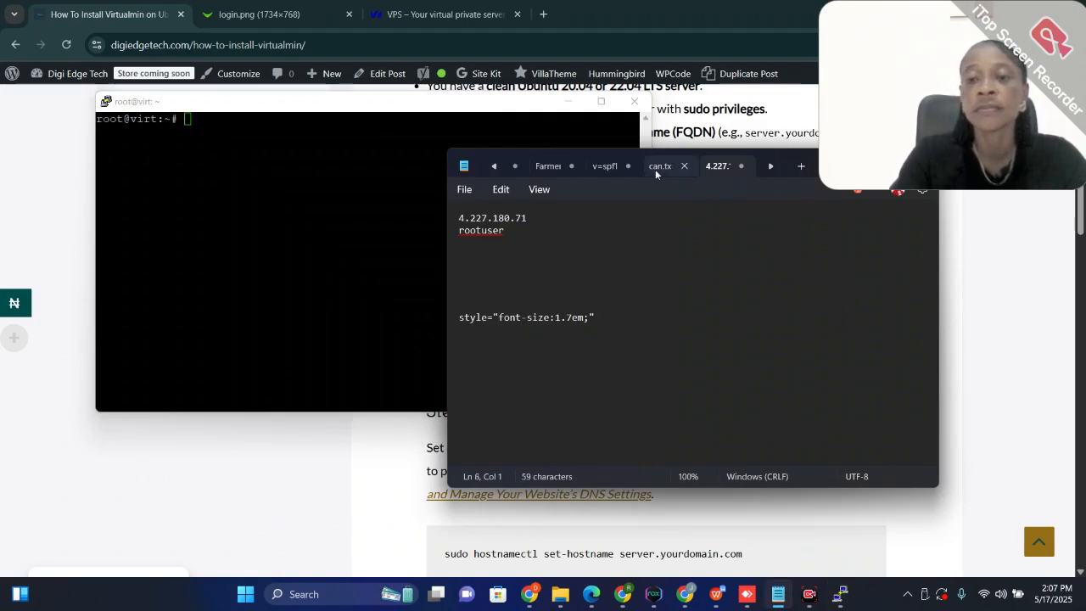
left_click(1050, 273)
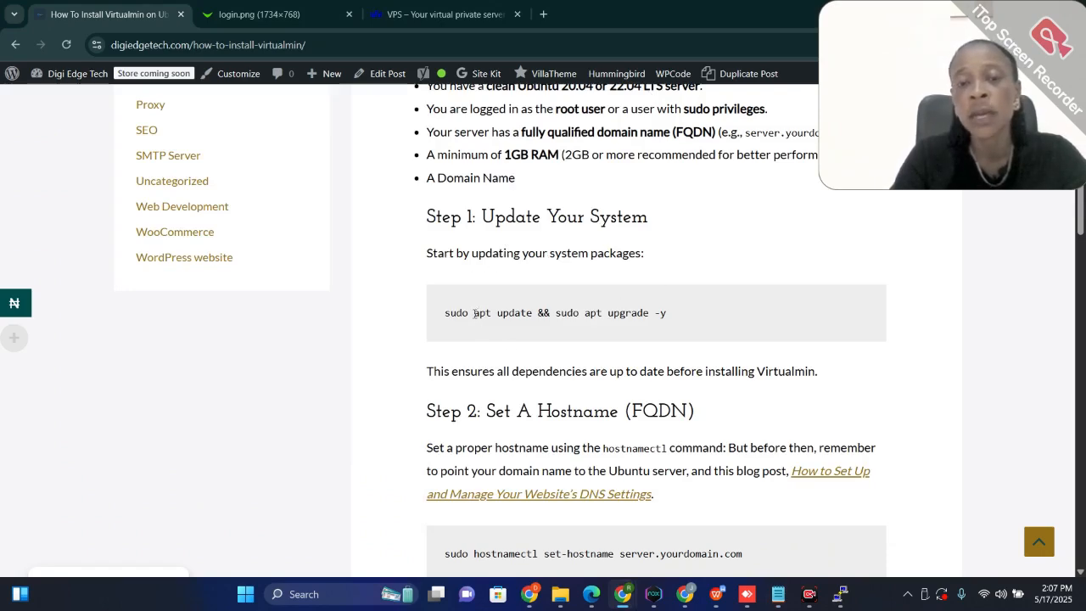
left_click_drag(473, 313, 514, 313)
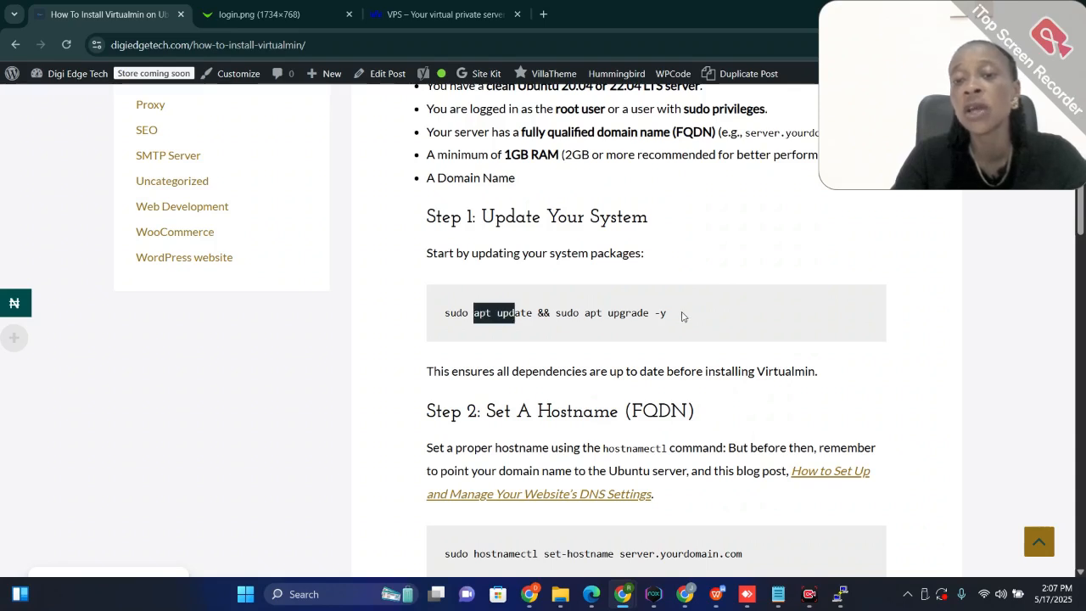
left_click_drag(666, 313, 445, 314)
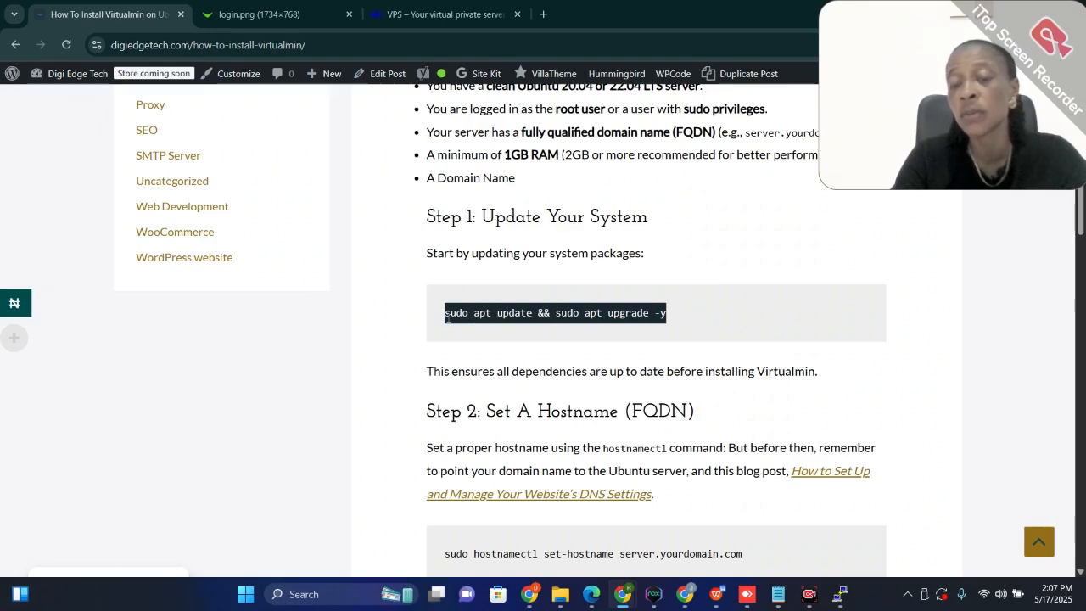
left_click(475, 312)
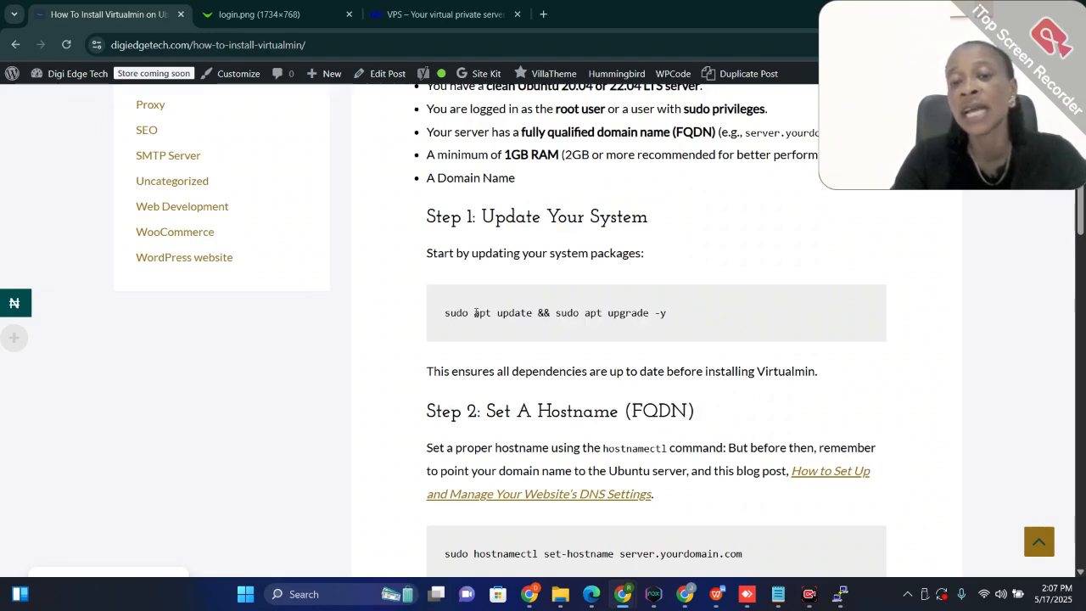
left_click_drag(473, 313, 711, 313)
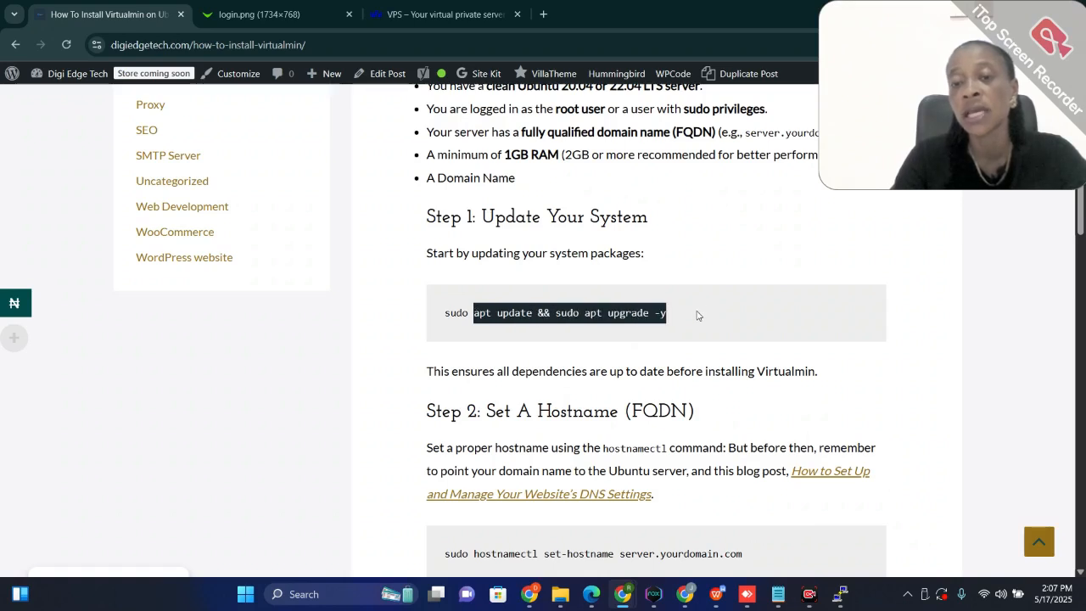
right_click(596, 310)
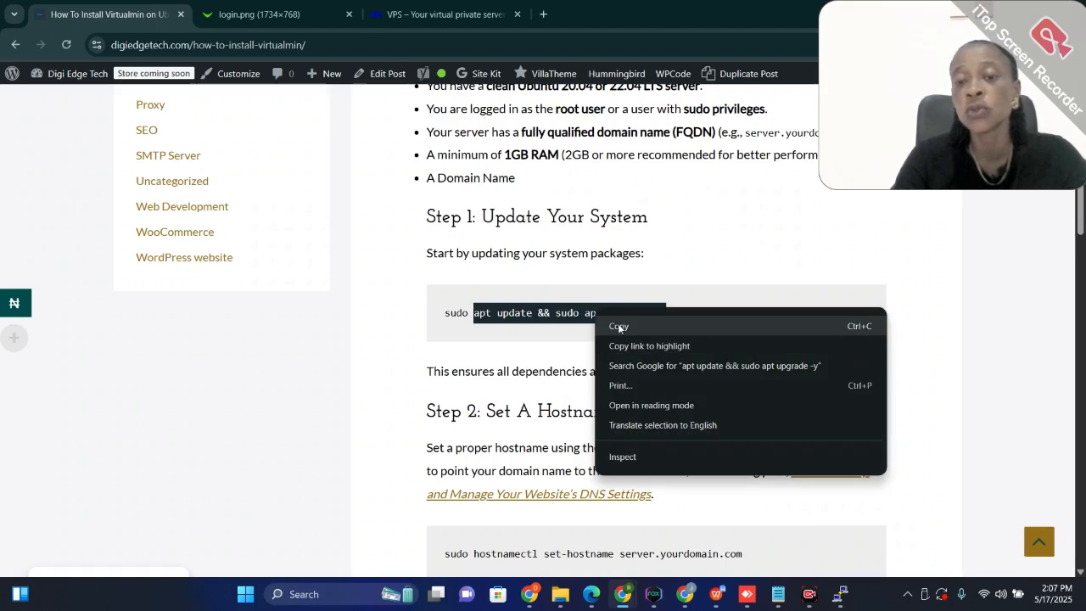
left_click(618, 326)
left_click(611, 321)
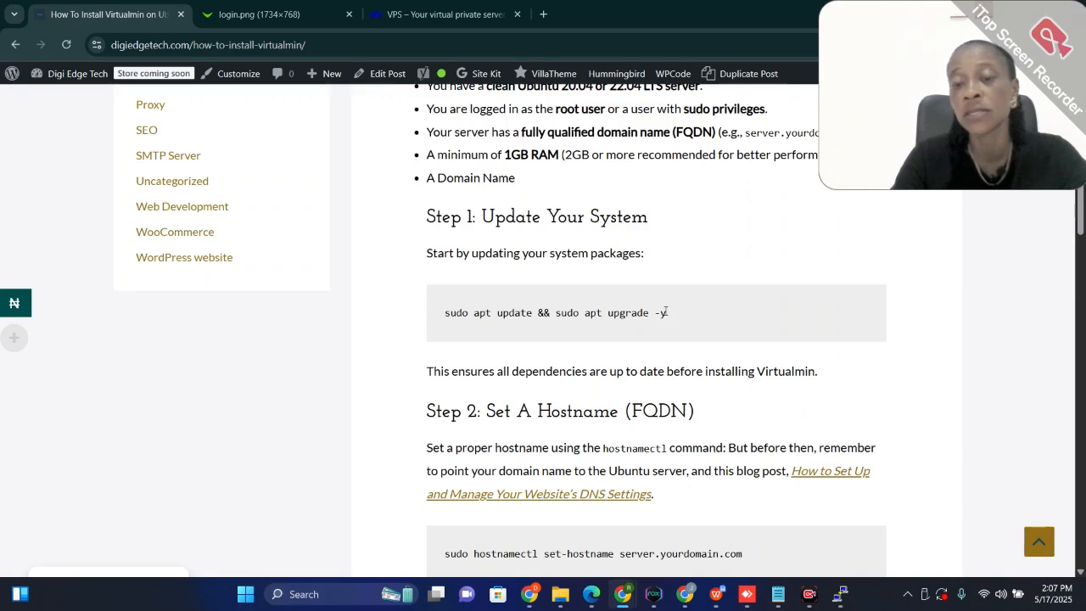
left_click_drag(669, 313, 473, 313)
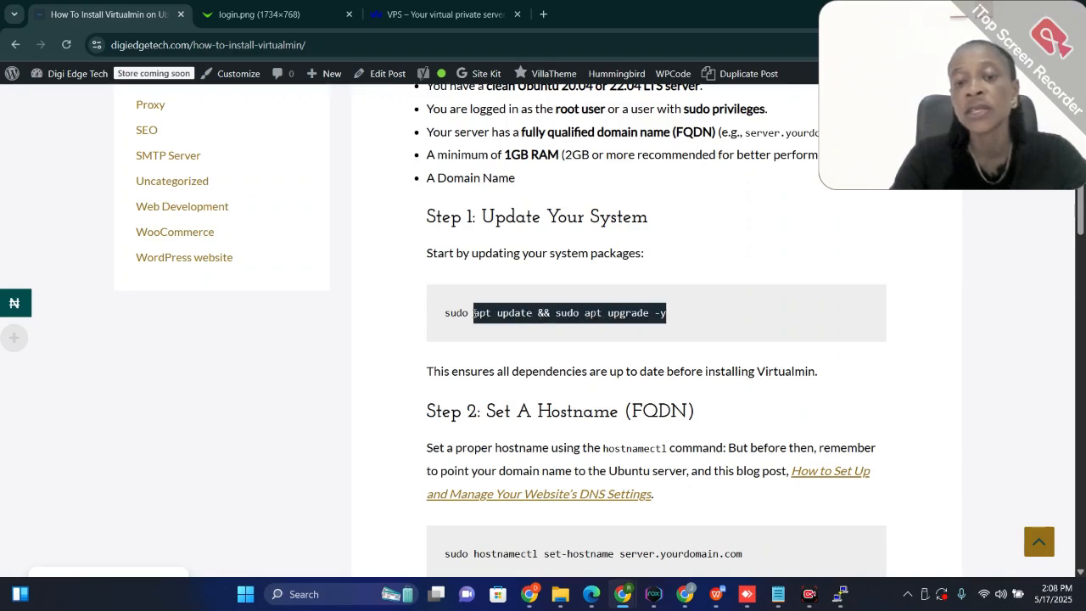
right_click(522, 313)
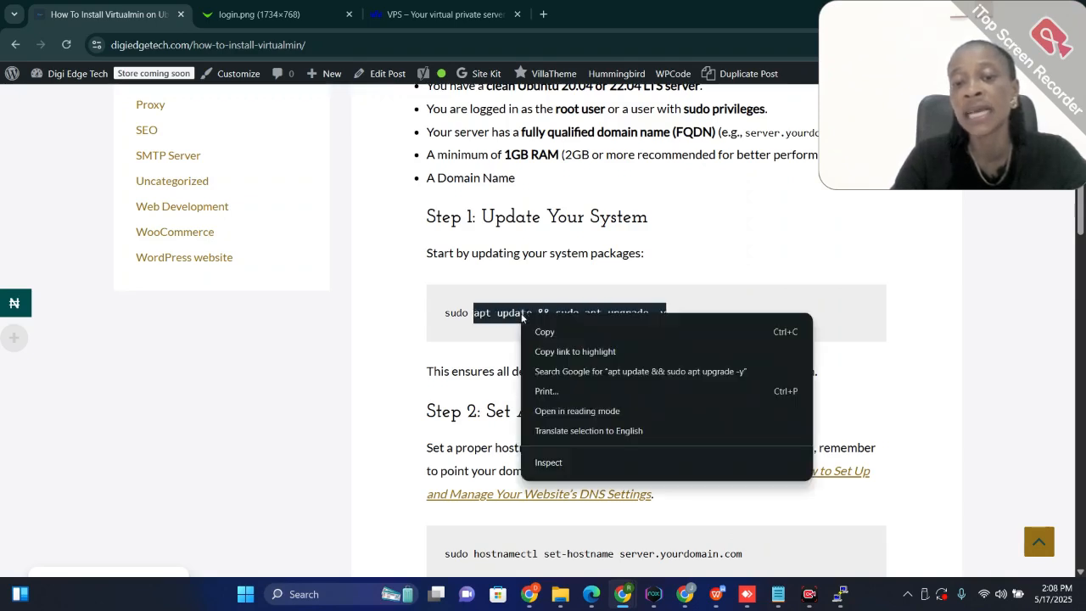
left_click(554, 332)
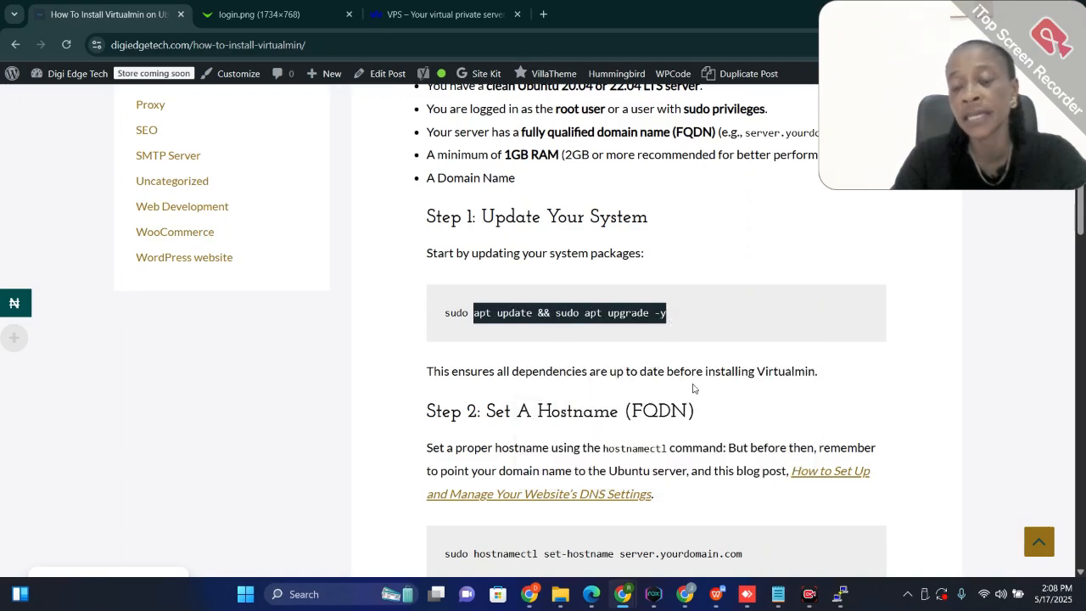
Switch to PuTTY and run the copied apt update && sudo apt upgrade -y command at the root prompt
mouse_move(844, 598)
left_click(826, 523)
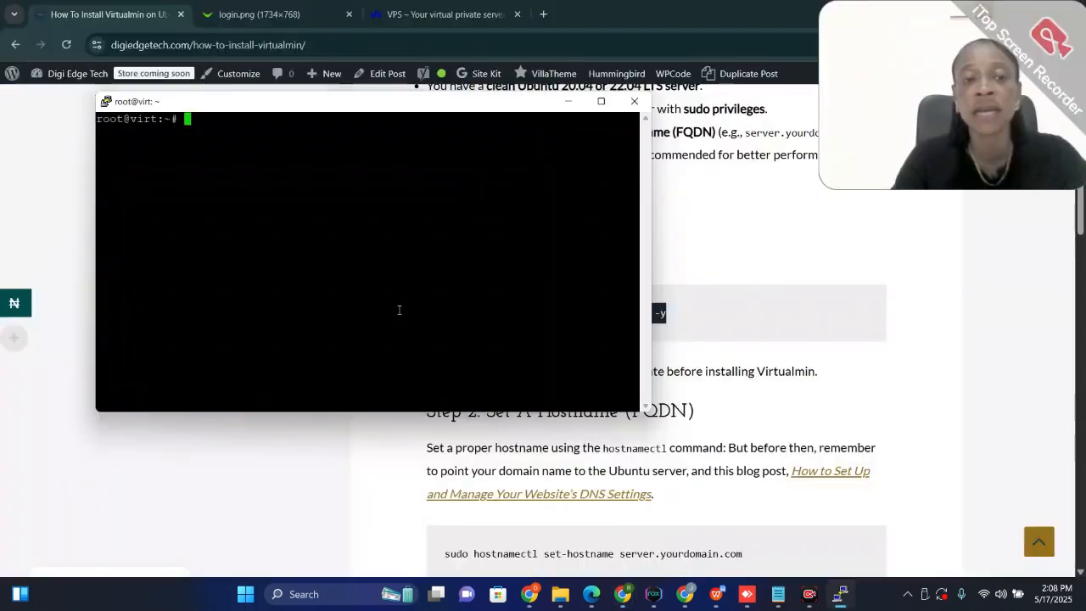
right_click(194, 123)
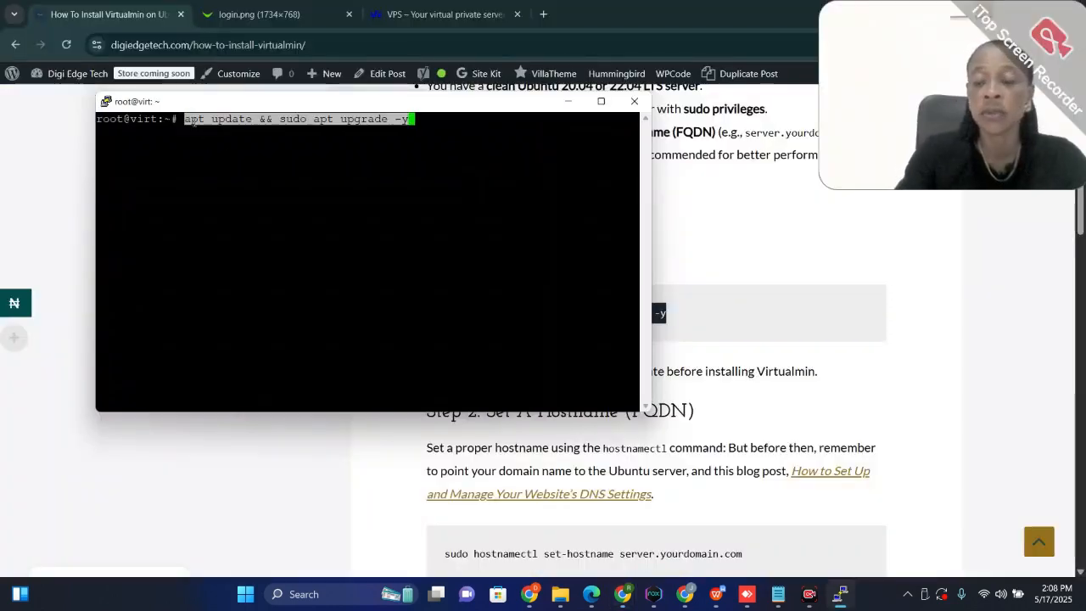
key("Return")
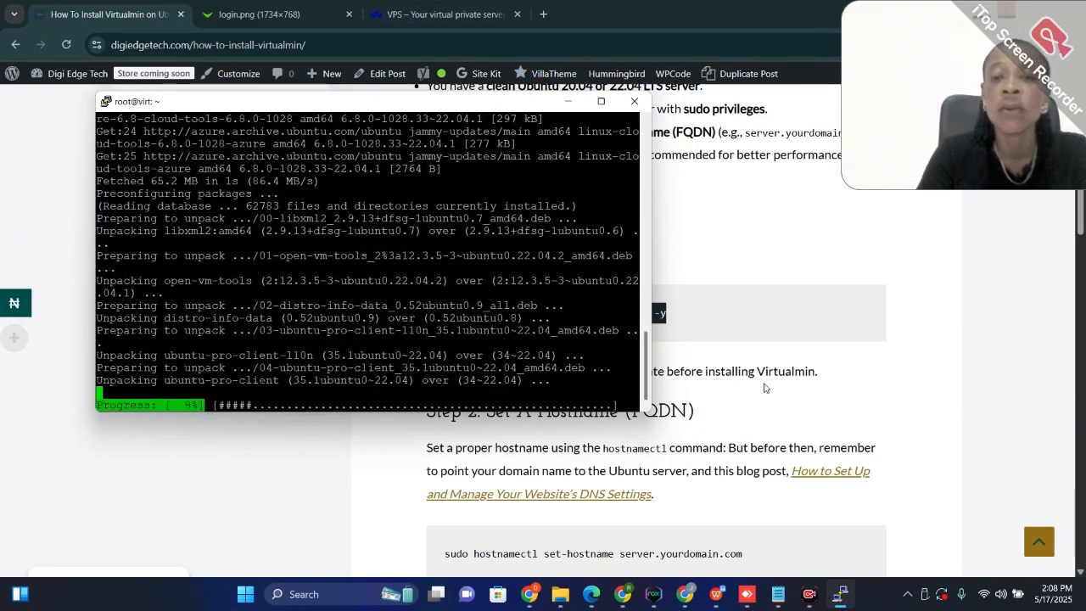
Return to the guide in Chrome and copy "hostnamectl set-hostname server.yourdomain.com" from Step 2, omitting the leading sudo
scroll(812, 400, "down", 1)
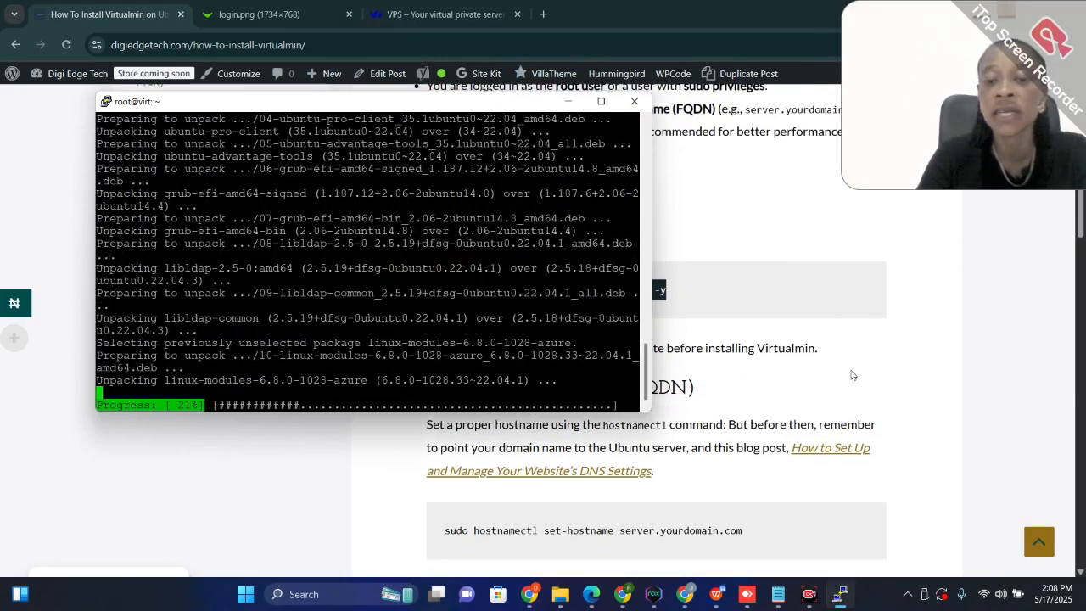
left_click(853, 375)
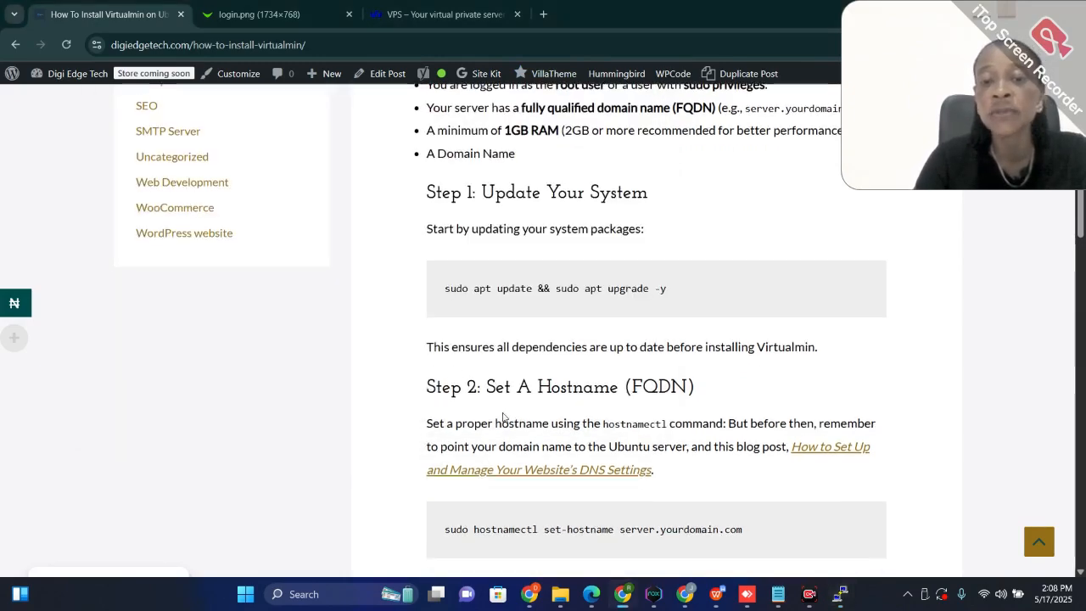
scroll(501, 418, "down", 2)
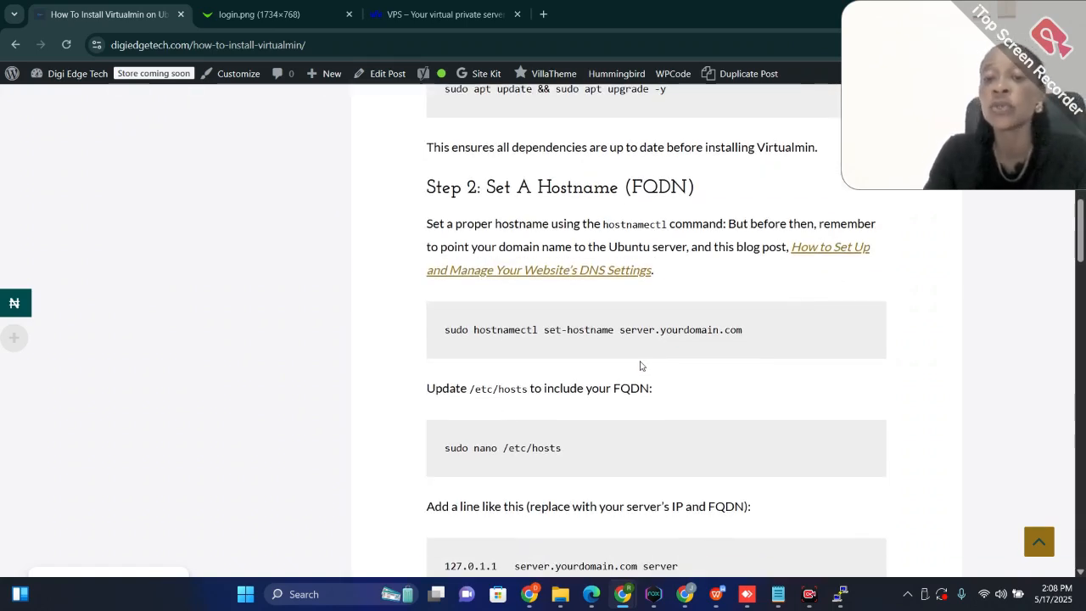
mouse_move(779, 596)
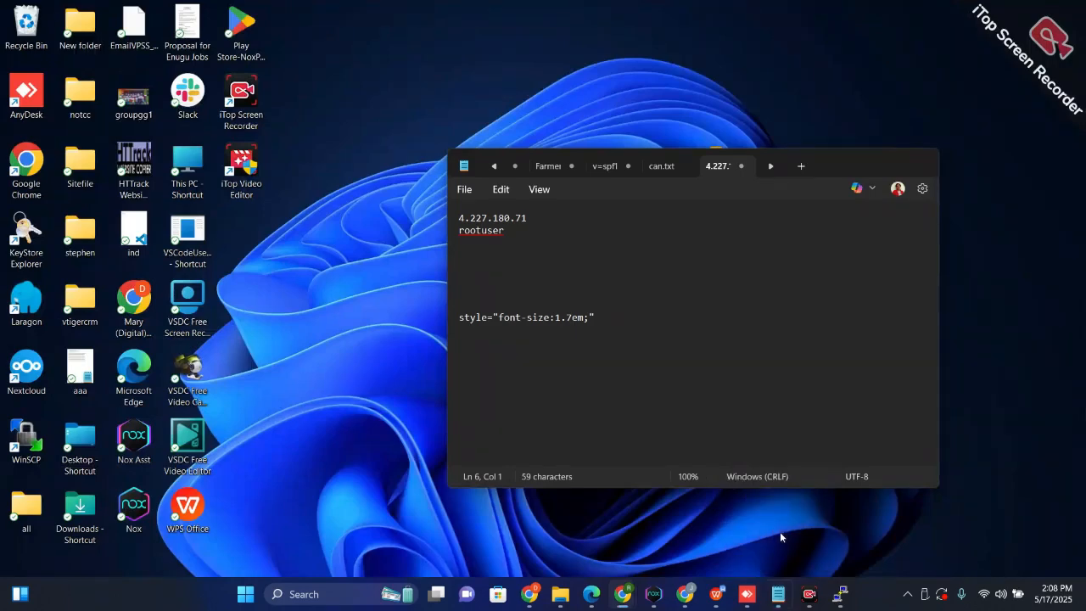
left_click(779, 532)
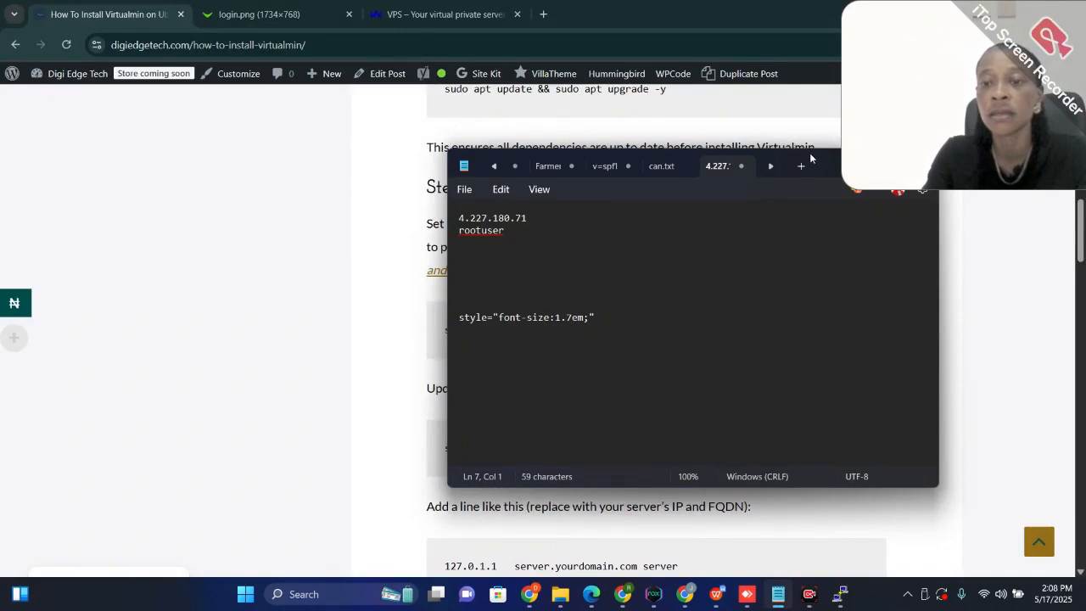
left_click_drag(810, 159, 266, 113)
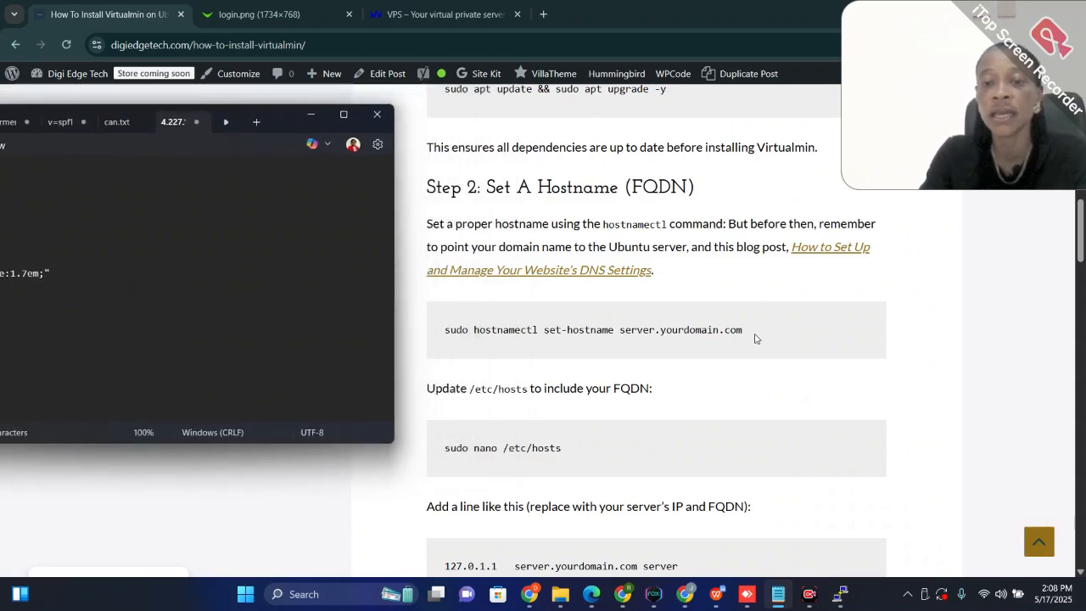
left_click_drag(756, 337, 476, 326)
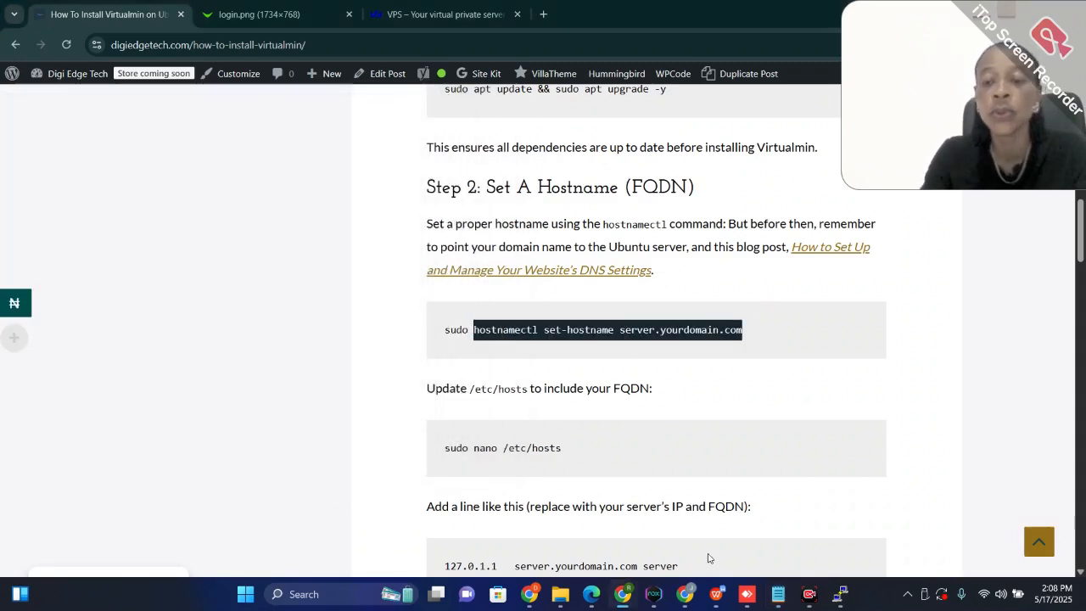
Switch to Notepad and paste the copied hostname command below the rootuser line
mouse_move(778, 593)
left_click(773, 554)
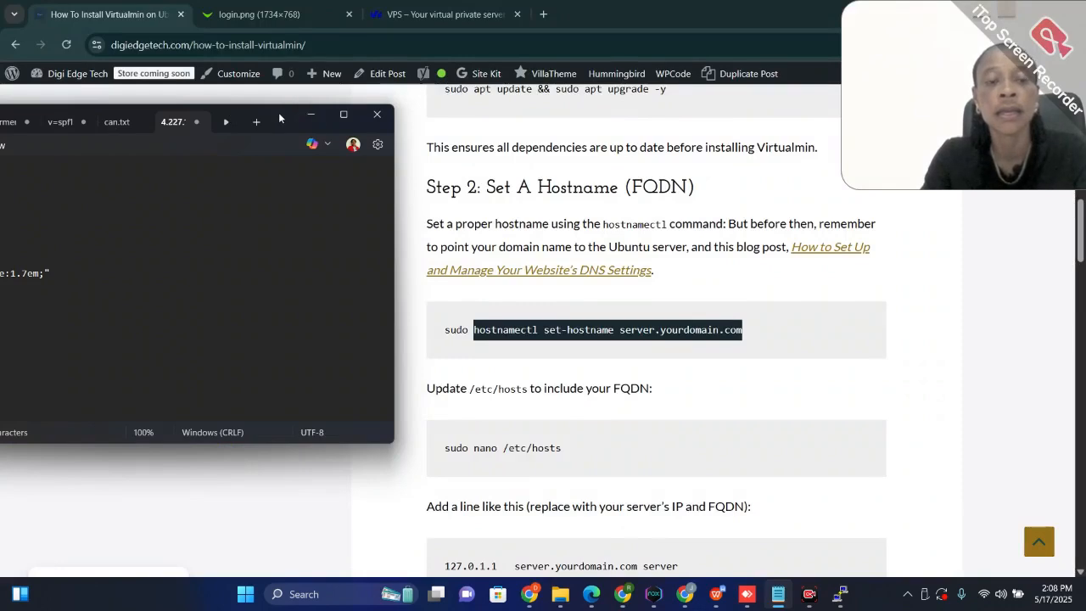
left_click_drag(278, 112, 481, 85)
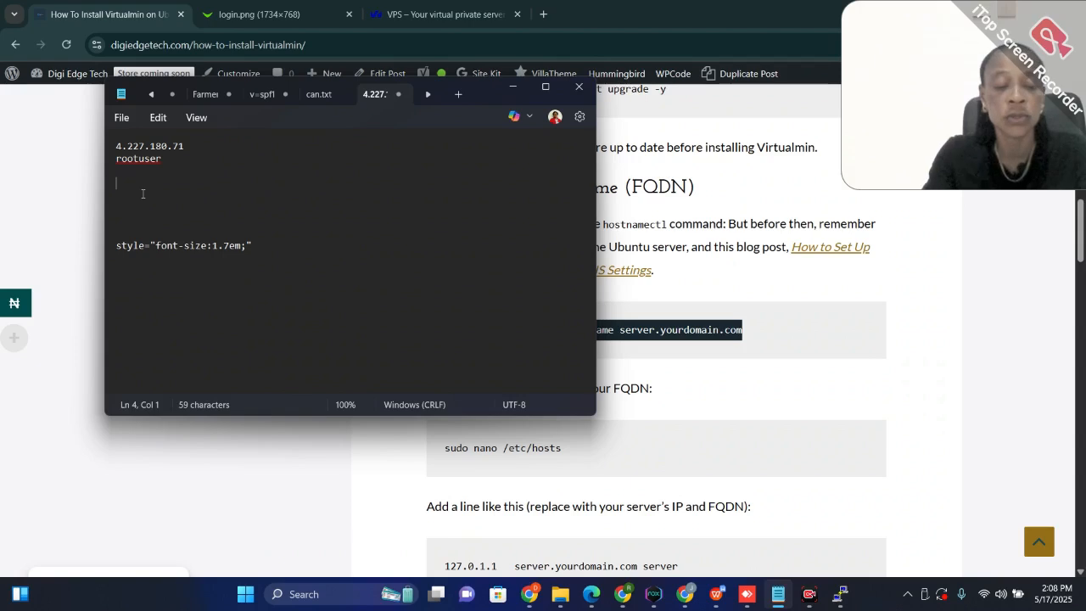
key("ctrl+v")
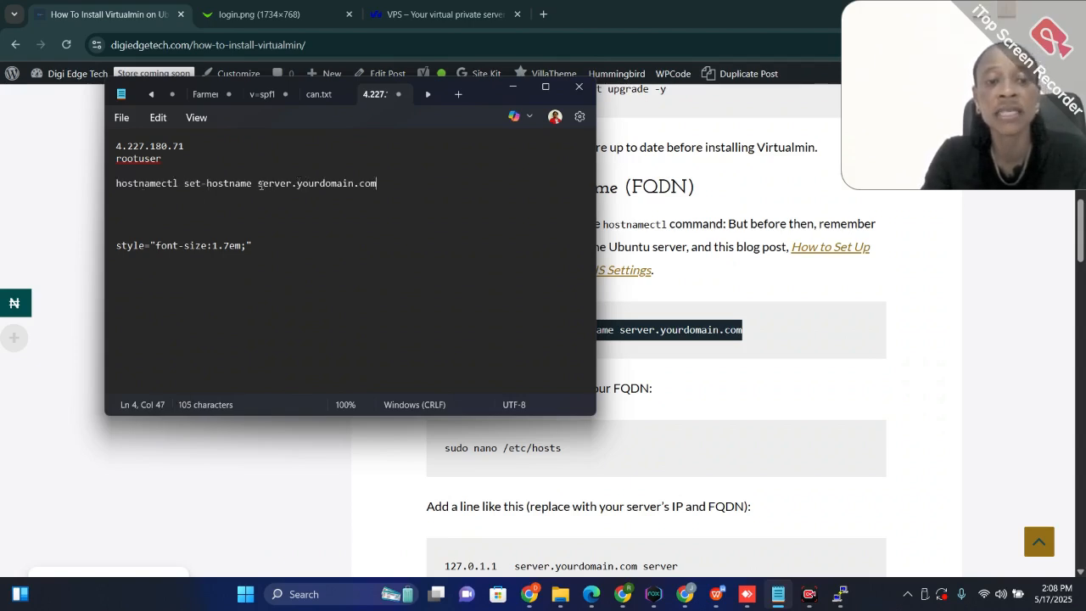
Select the placeholder hostname in the note, then switch to the Namecheap Advanced DNS page and copy the domain digitaledgeservices.xyz
left_click_drag(259, 183, 377, 186)
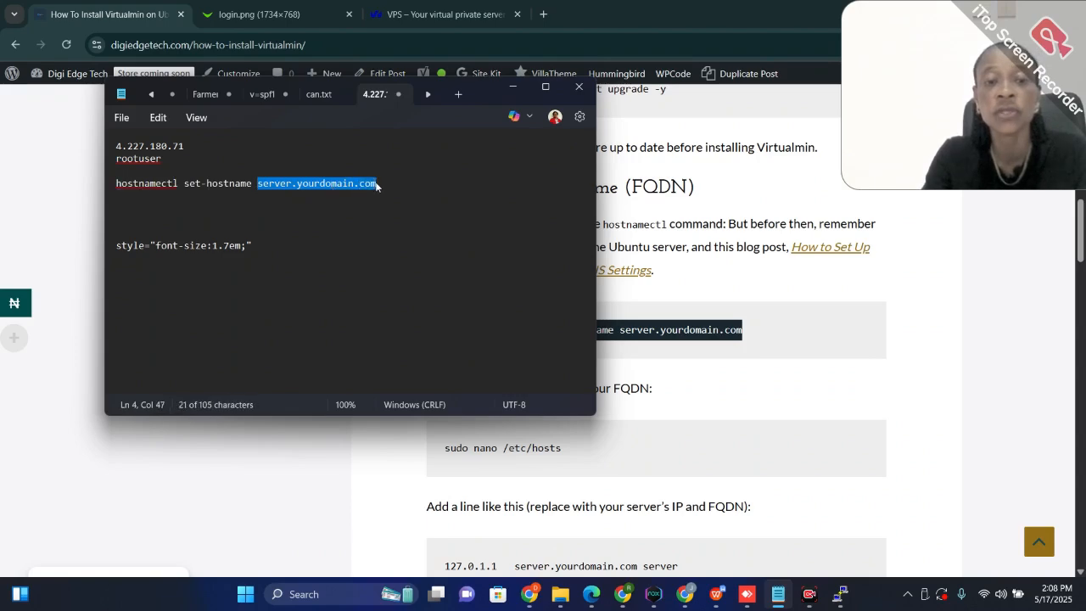
mouse_move(529, 594)
left_click(596, 534)
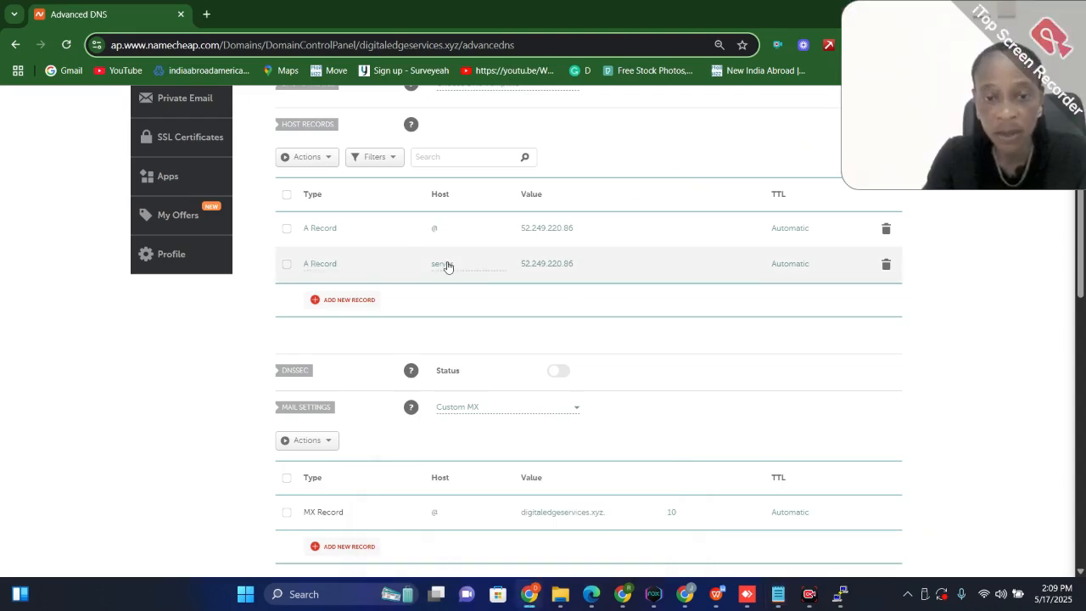
scroll(560, 256, "up", 3)
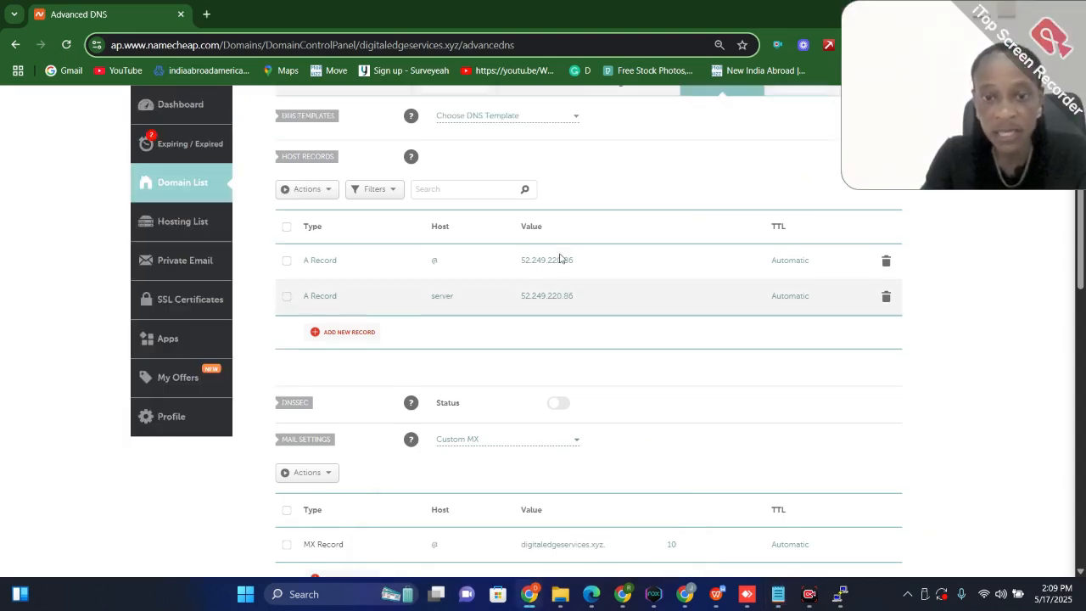
left_click_drag(465, 229, 310, 227)
key("ctrl+c")
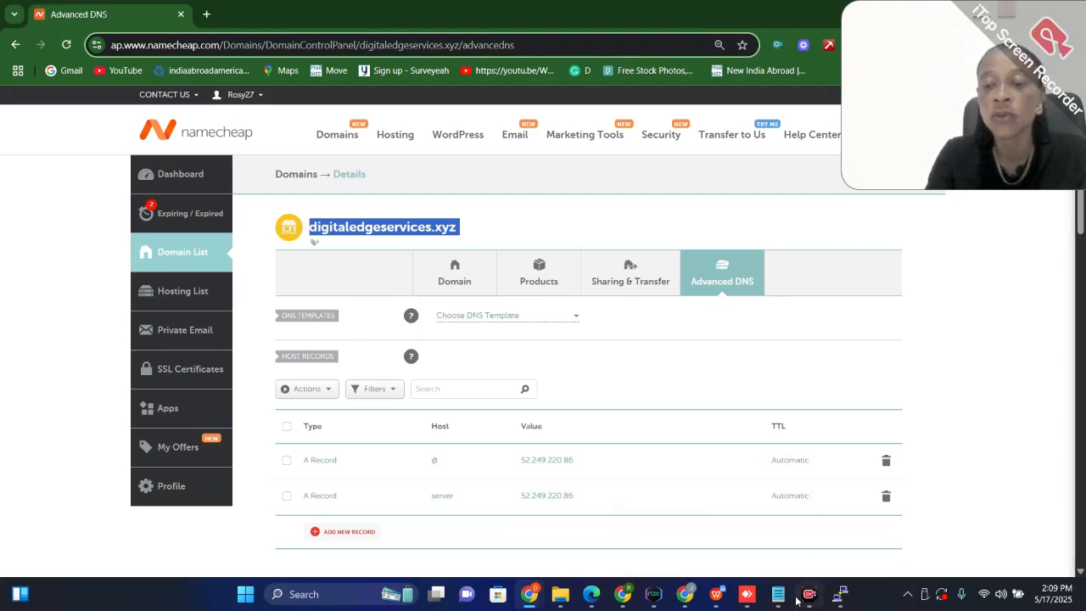
Back in Notepad, replace the placeholder with server.digitaledgeservices.xyz and copy the whole hostnamectl command
mouse_move(795, 599)
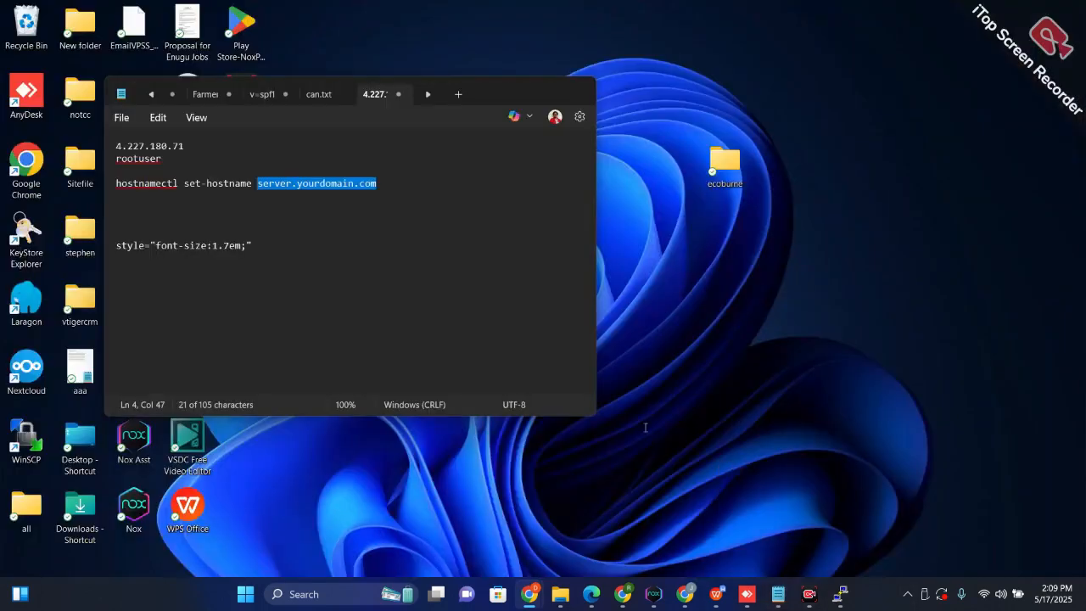
left_click(771, 550)
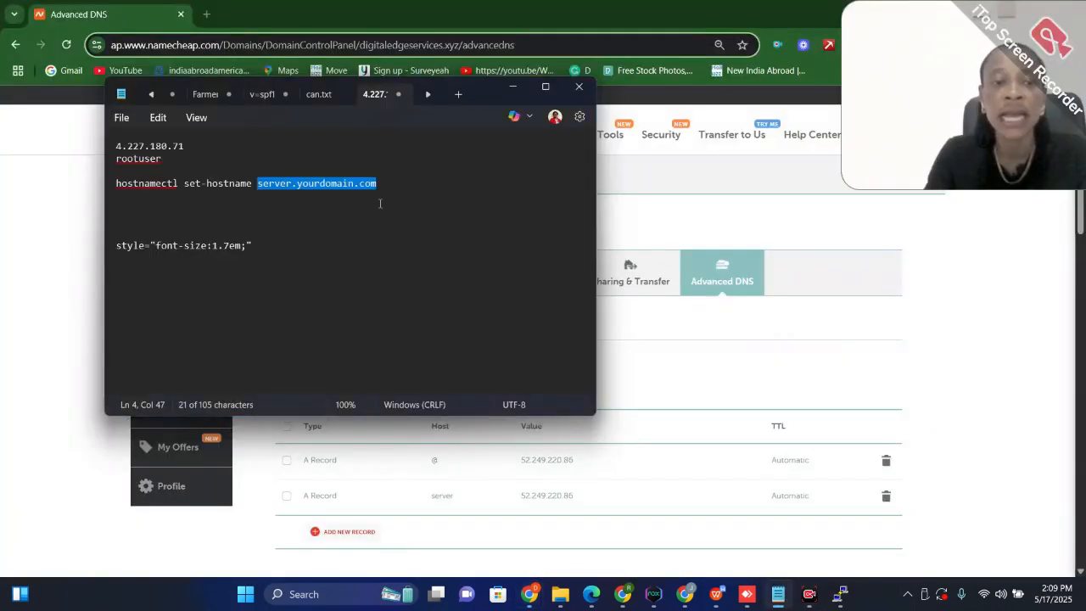
type("serv")
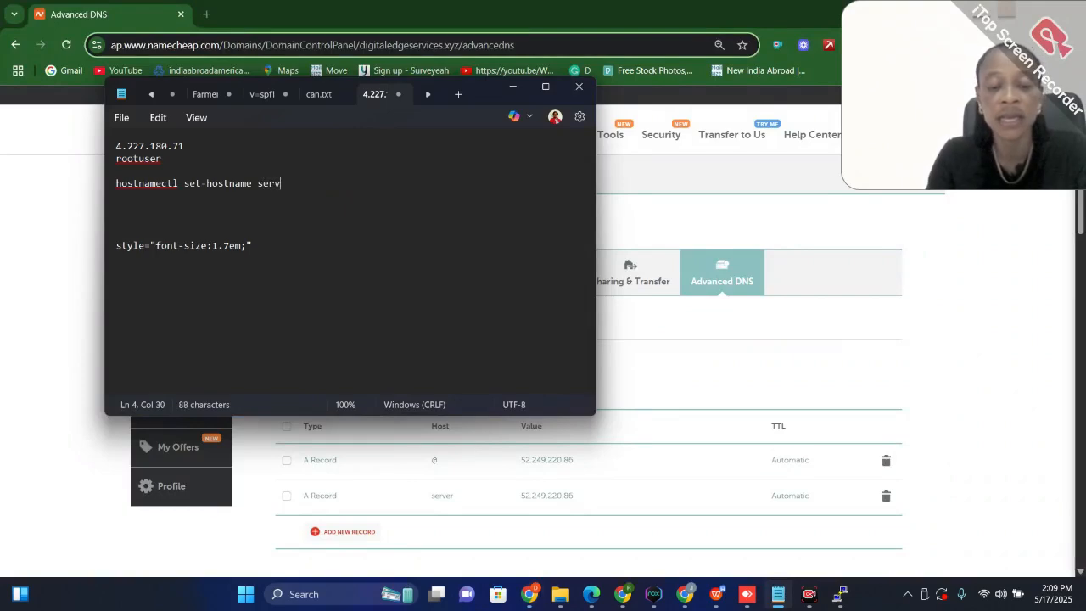
type("er.")
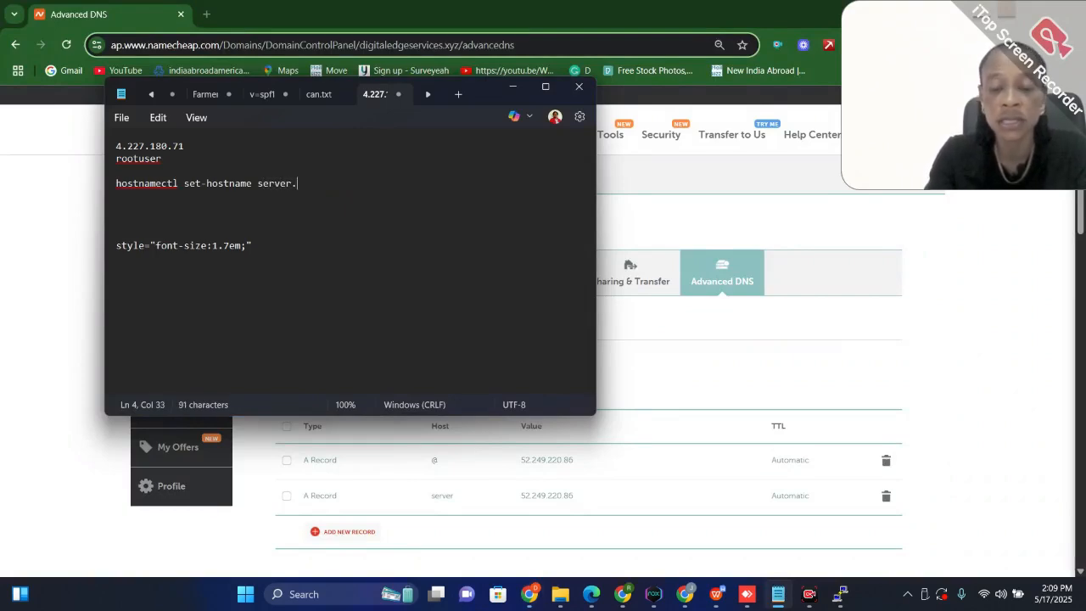
key("ctrl+v")
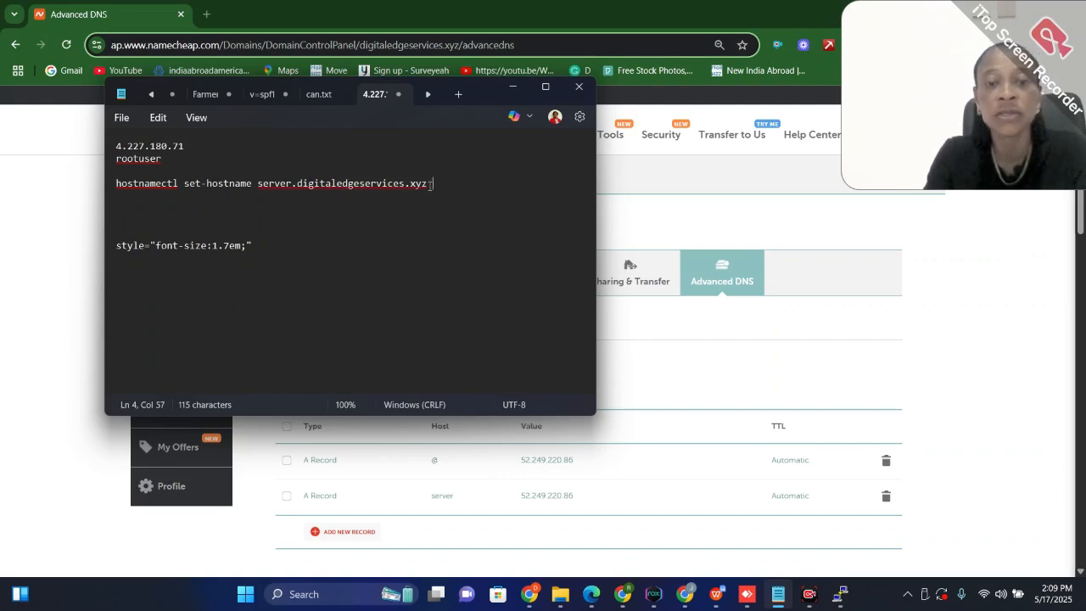
left_click_drag(427, 183, 116, 185)
key("ctrl+c")
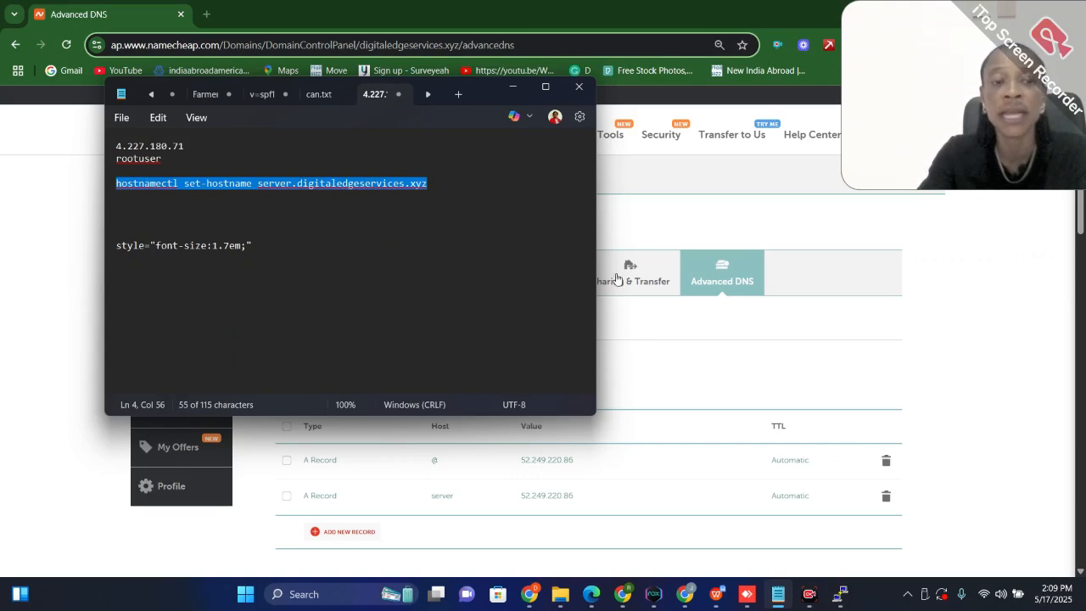
Switch to PuTTY, acknowledge the pending kernel upgrade notice and accept restarting packagekit.service
mouse_move(780, 600)
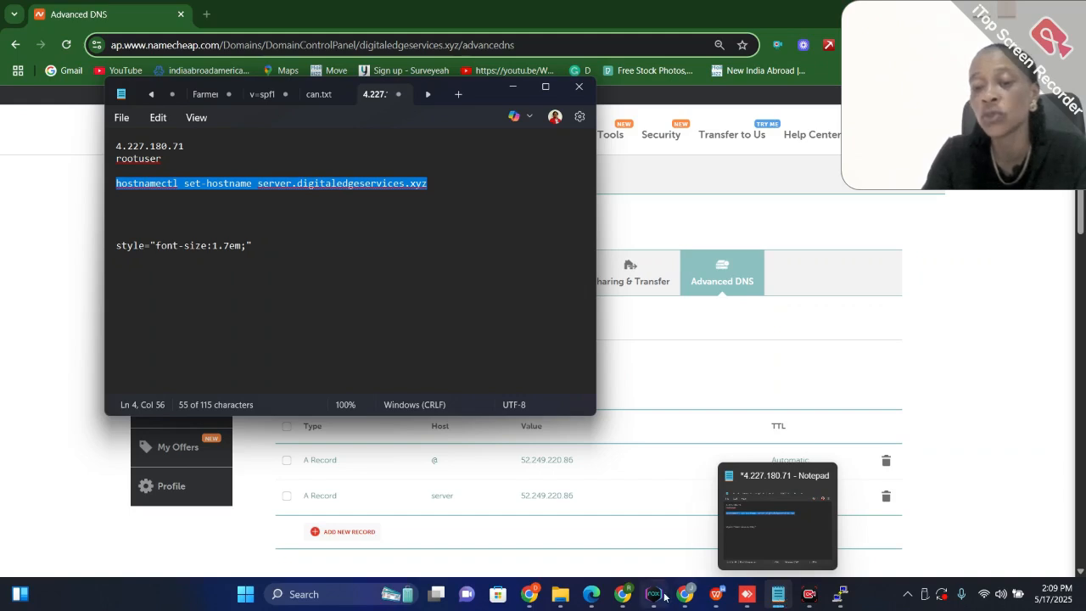
mouse_move(623, 594)
left_click(699, 544)
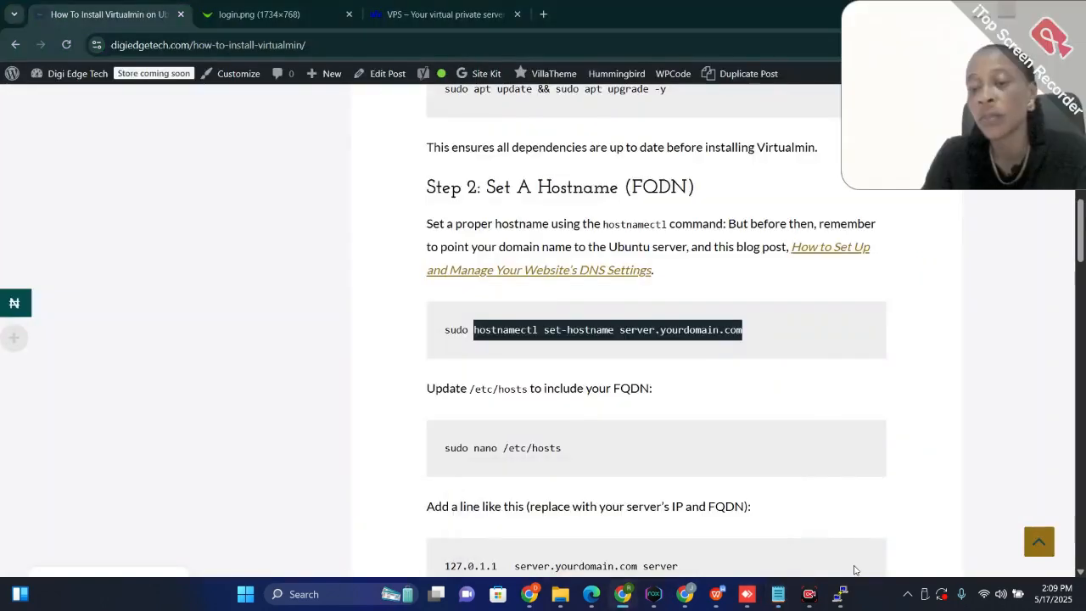
mouse_move(840, 594)
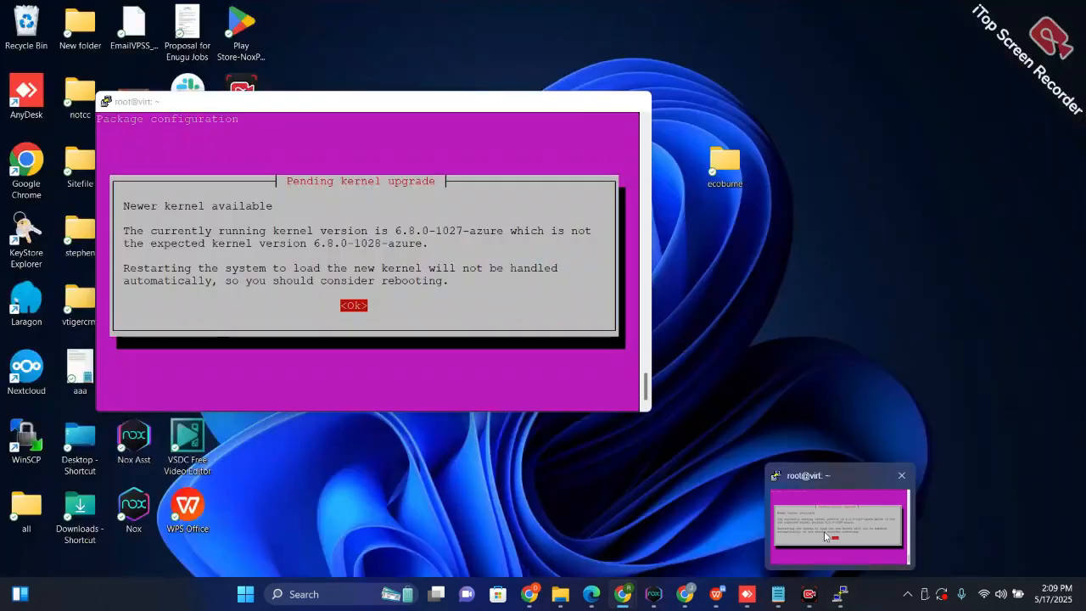
left_click(824, 531)
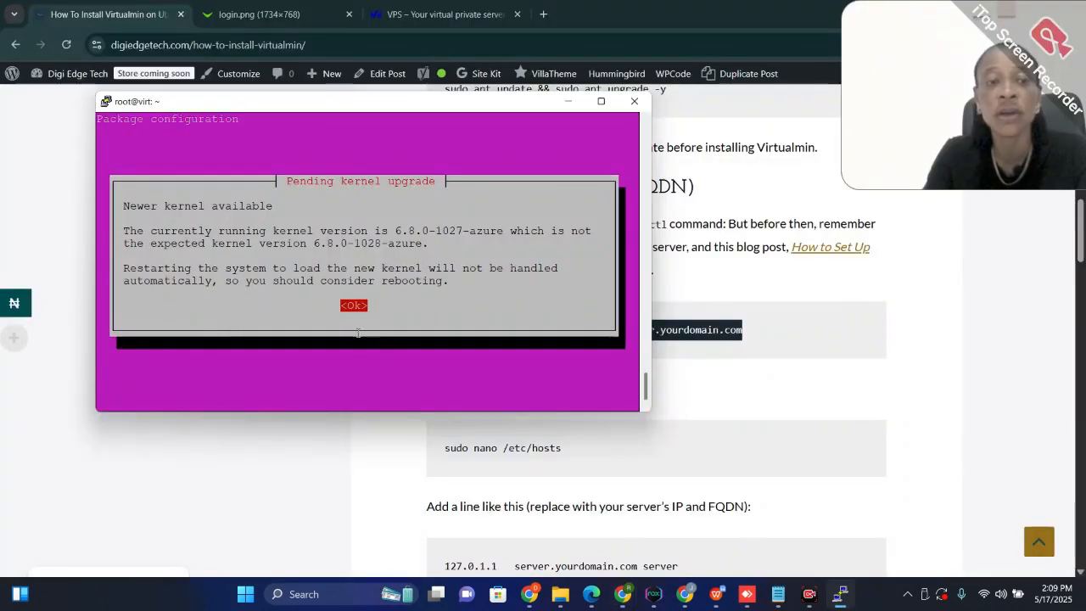
key("Return")
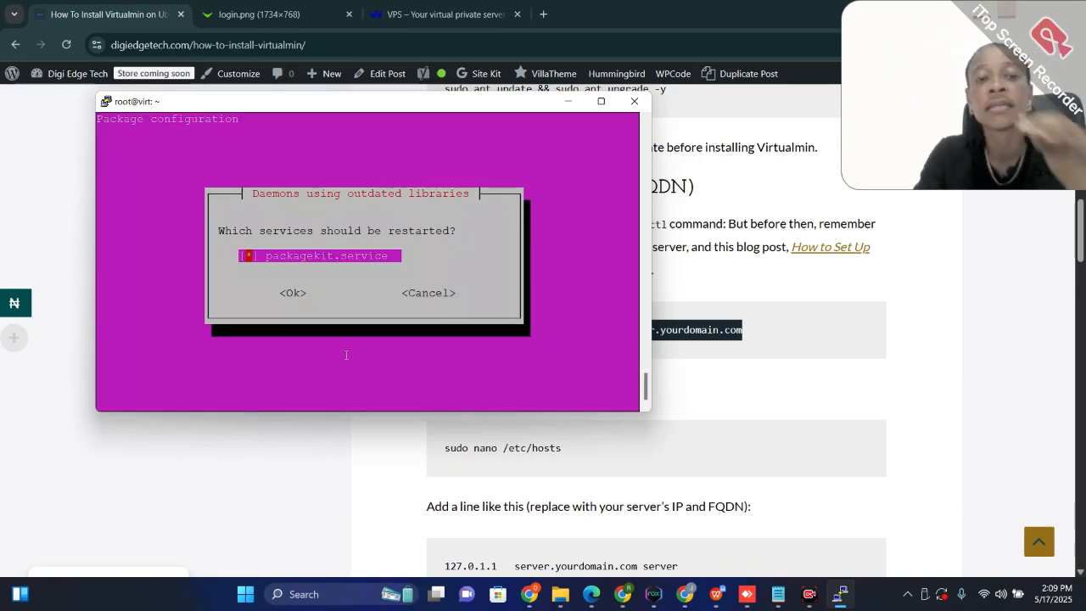
key("Return")
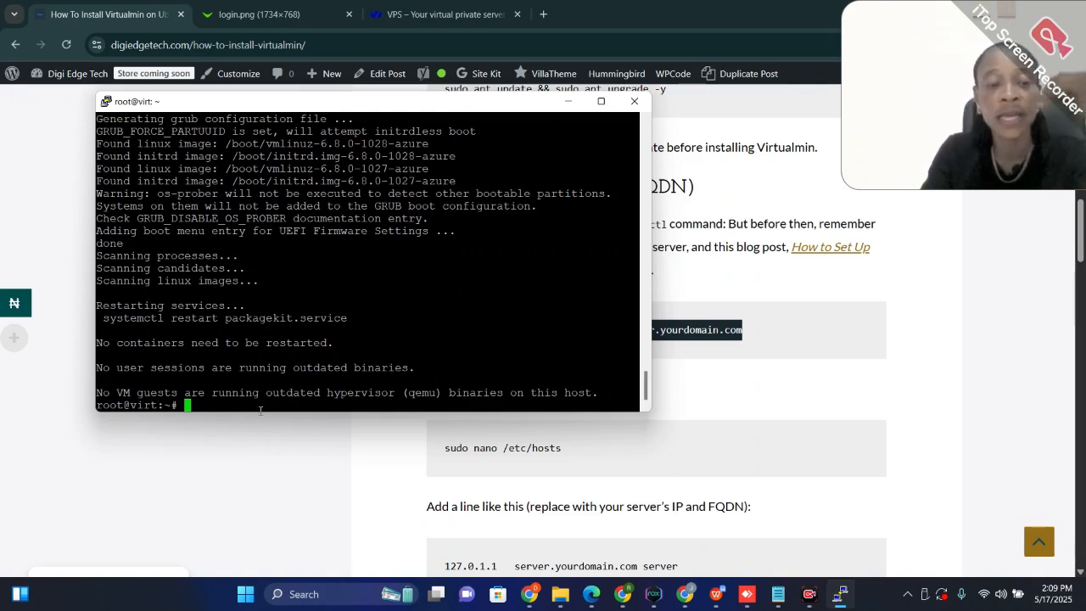
Run the copied command hostnamectl set-hostname server.digitaledgeservices.xyz at the root prompt
right_click(204, 405)
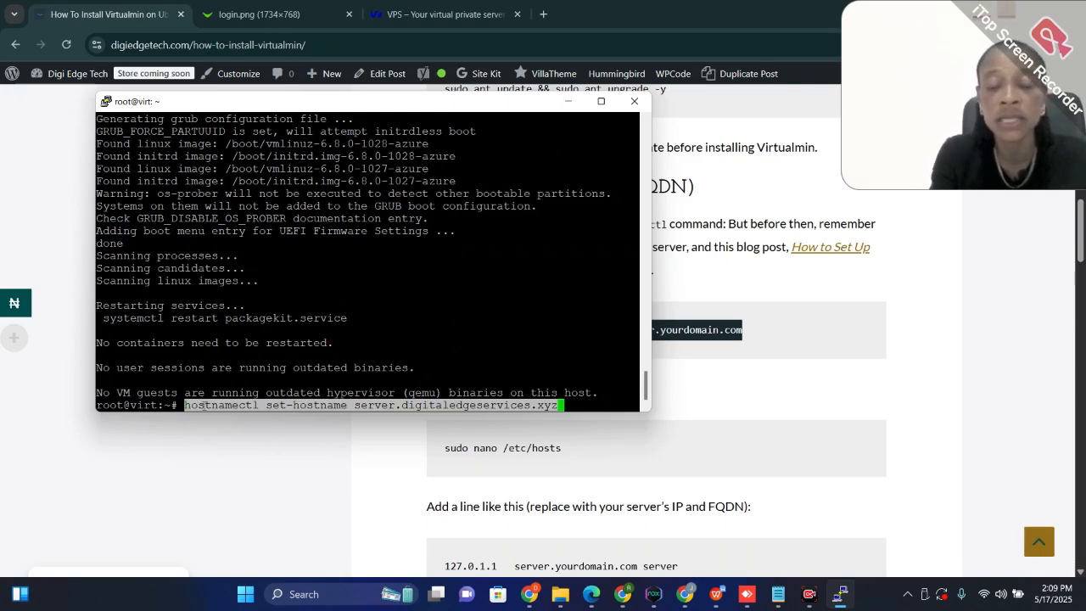
key("Return")
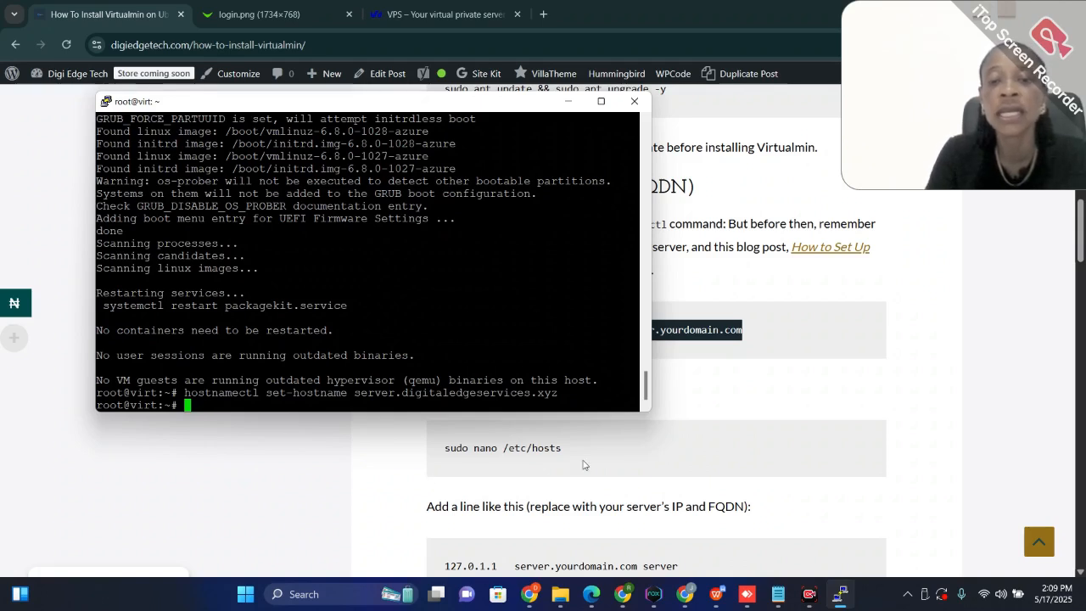
Return to the guide in Chrome and copy "nano /etc/hosts" from Step 2 without the leading sudo
left_click(634, 449)
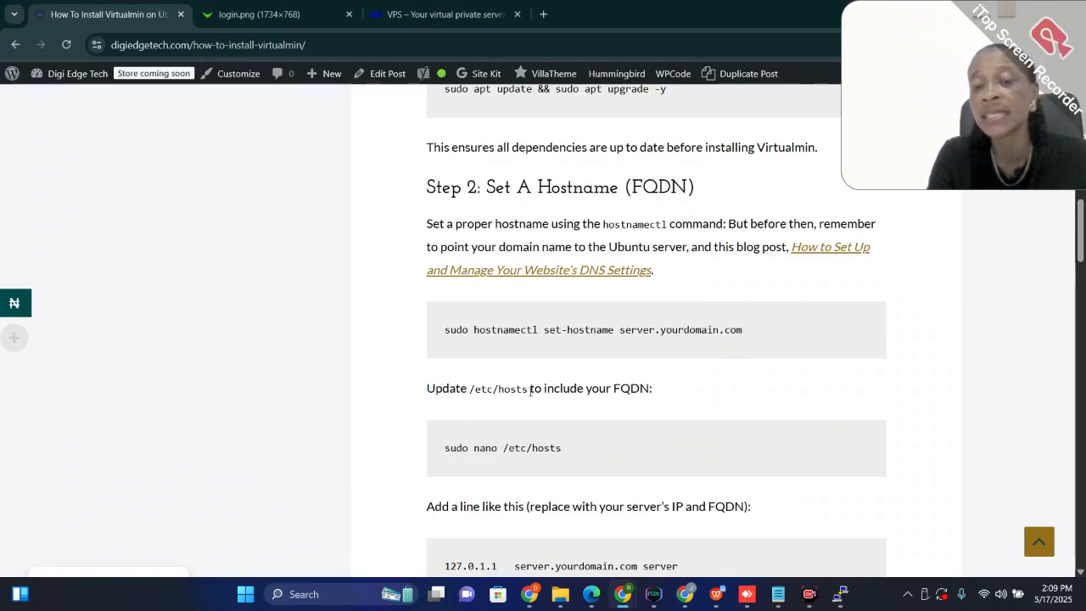
left_click_drag(565, 450, 476, 452)
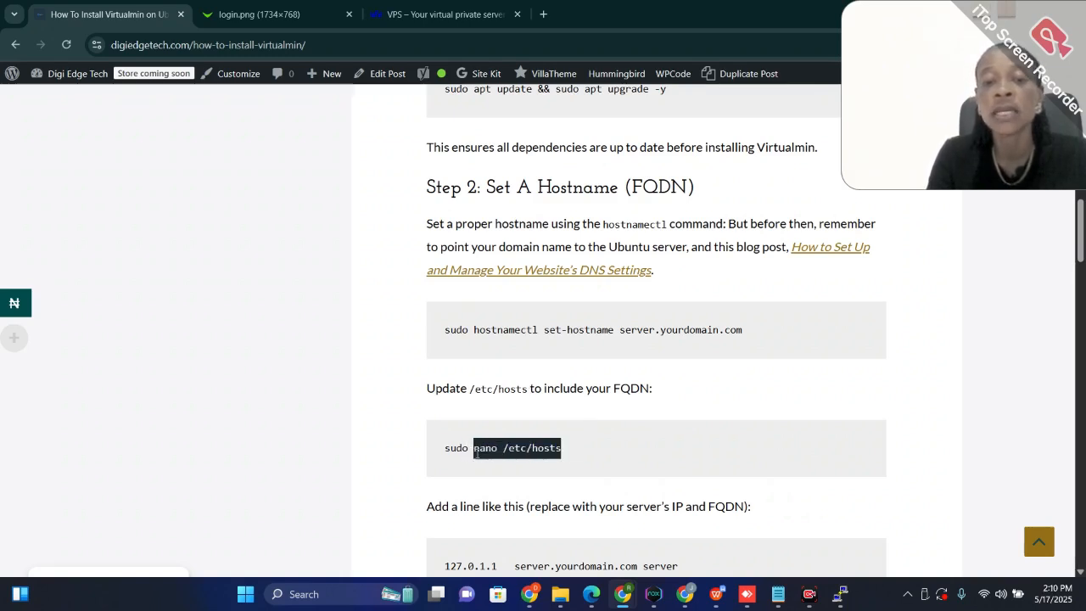
right_click(502, 450)
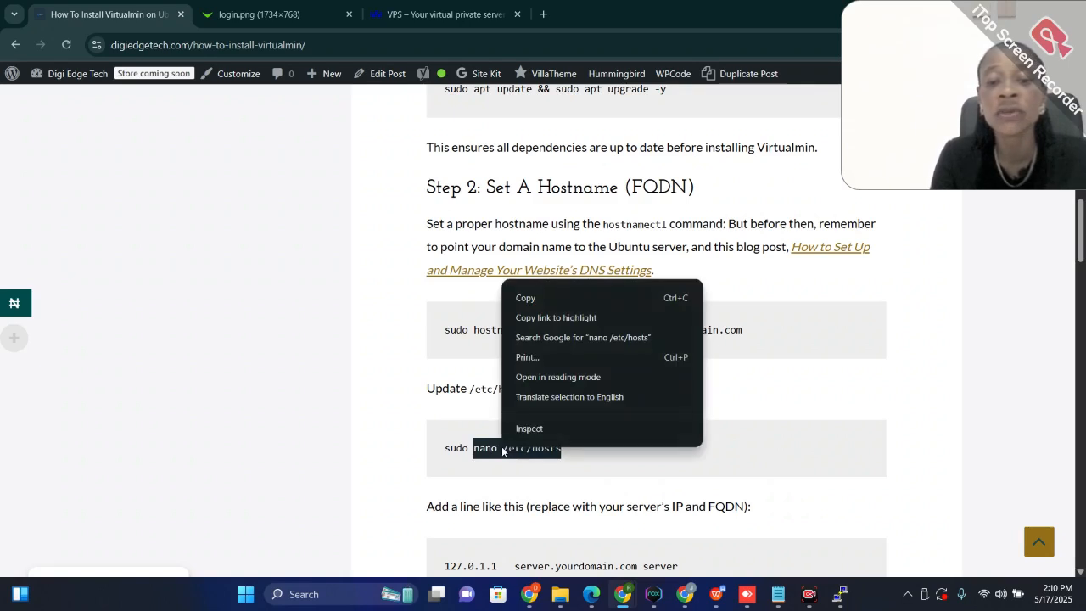
left_click(527, 302)
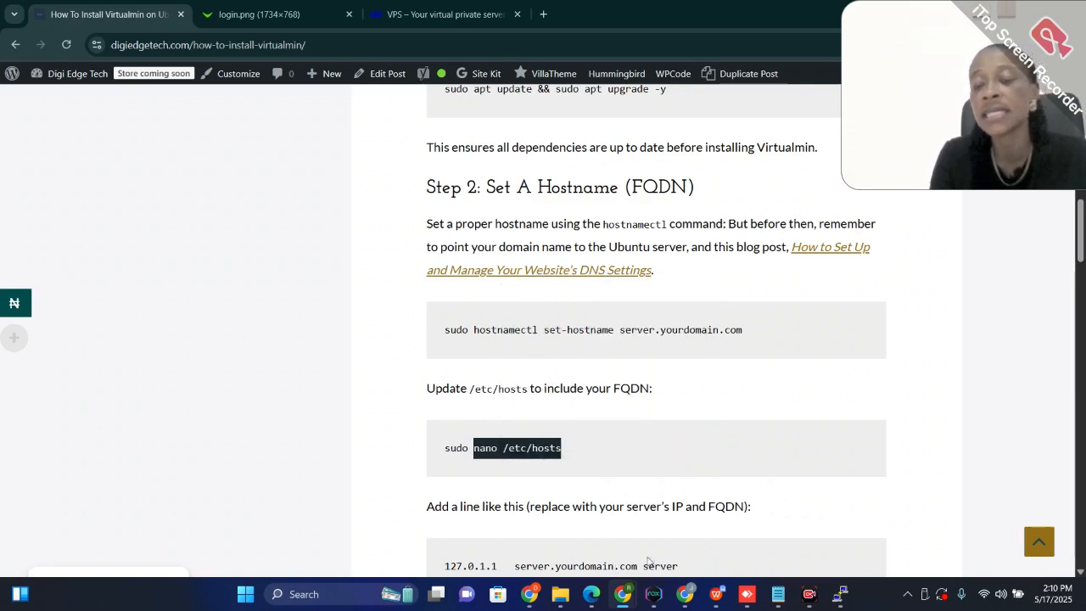
Switch to PuTTY, open the hosts file with nano /etc/hosts, and move the terminal window clear of the guide's text
mouse_move(838, 594)
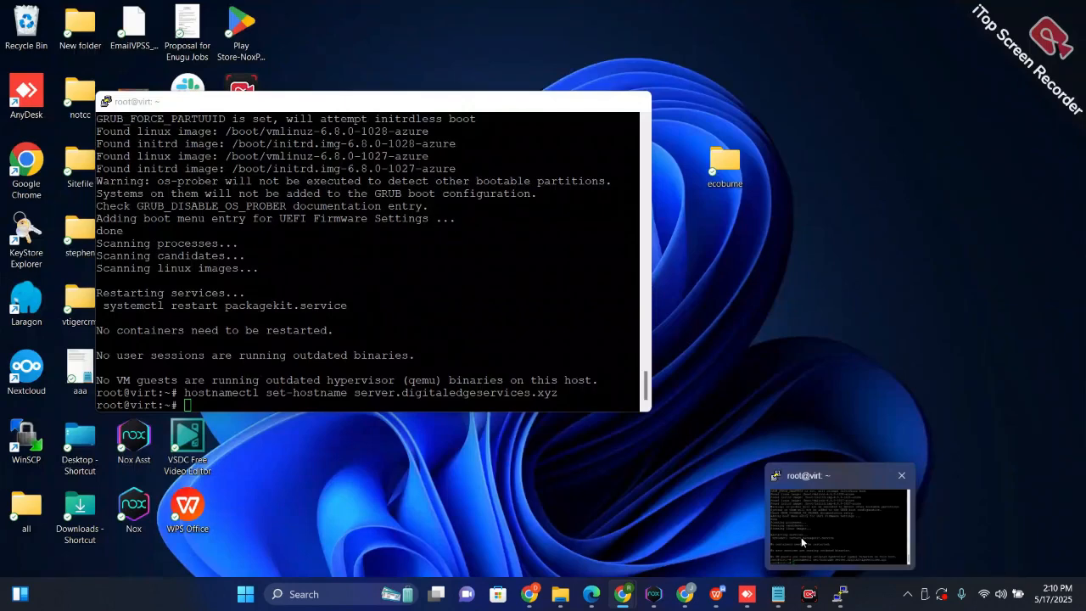
left_click(800, 537)
right_click(187, 406)
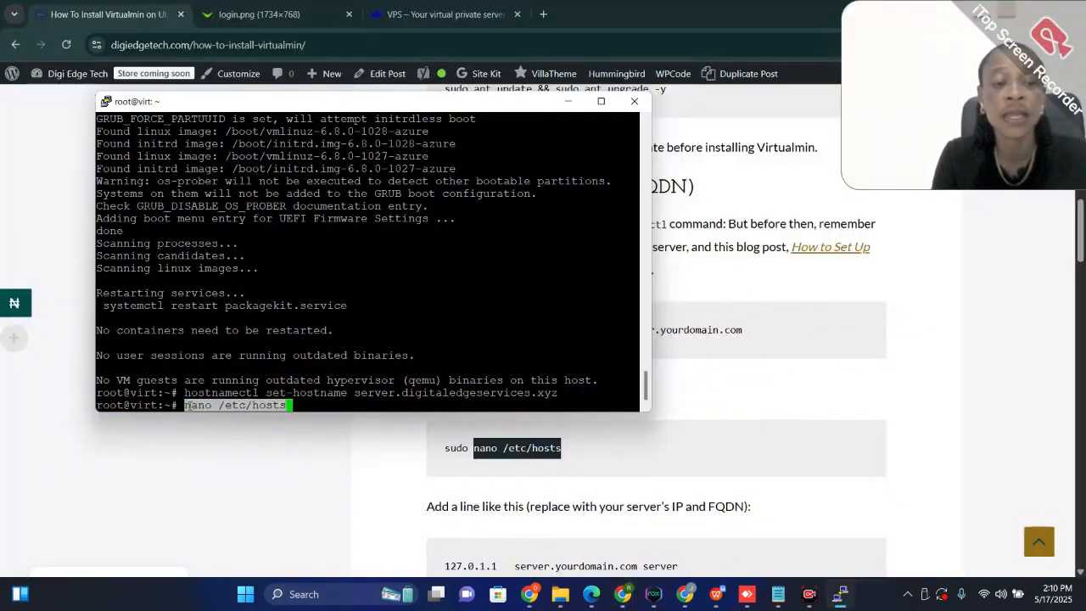
key("Return")
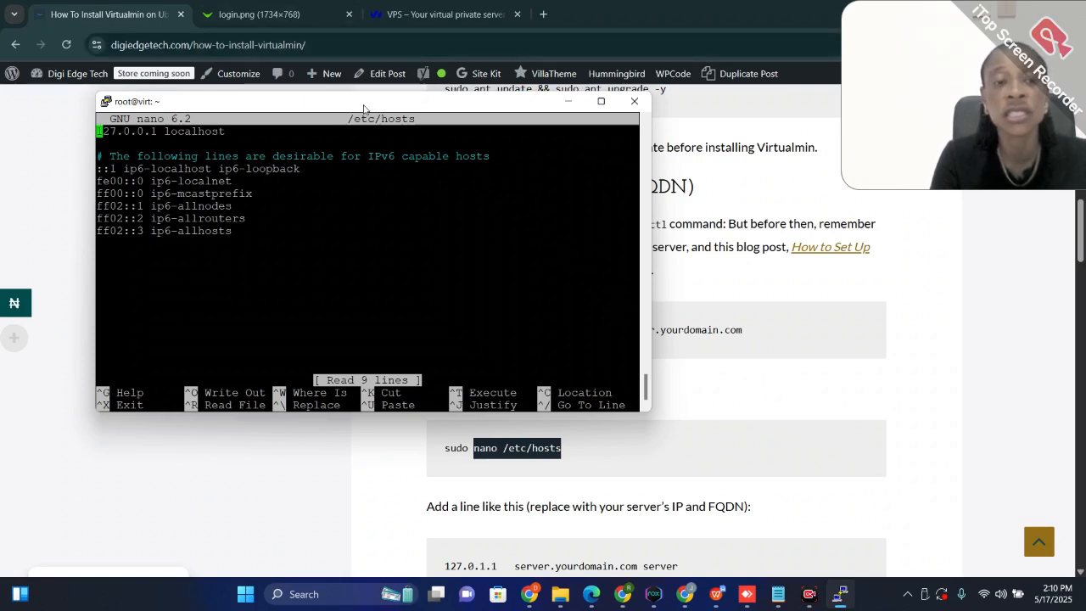
left_click_drag(364, 107, 308, 63)
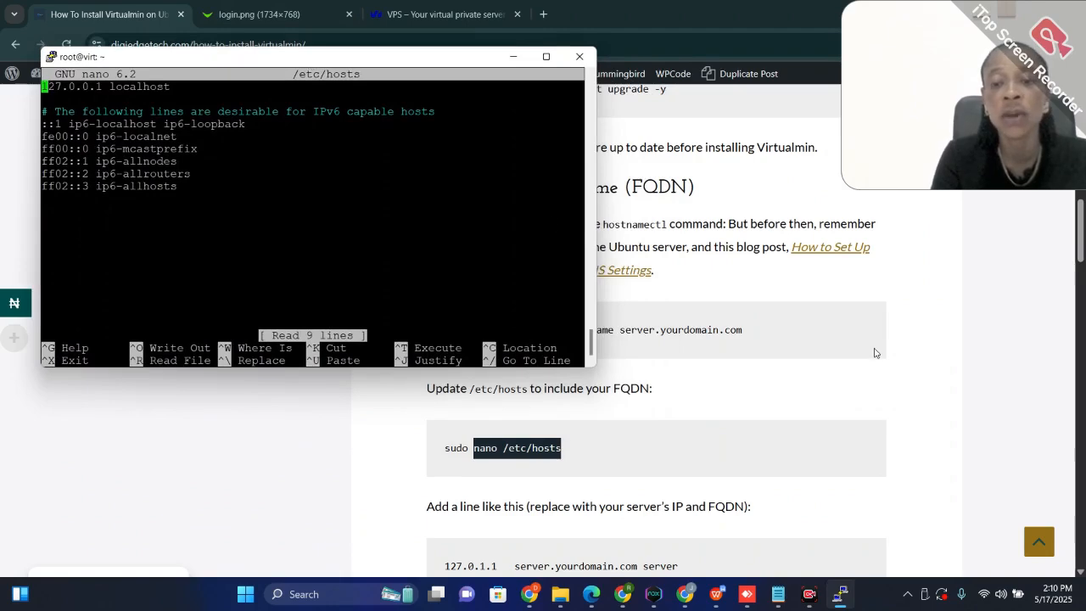
Copy "server.yourdomain.com server" from the guide's sample hosts line, leaving out the 127.0.1.1 address
scroll(848, 351, "down", 2)
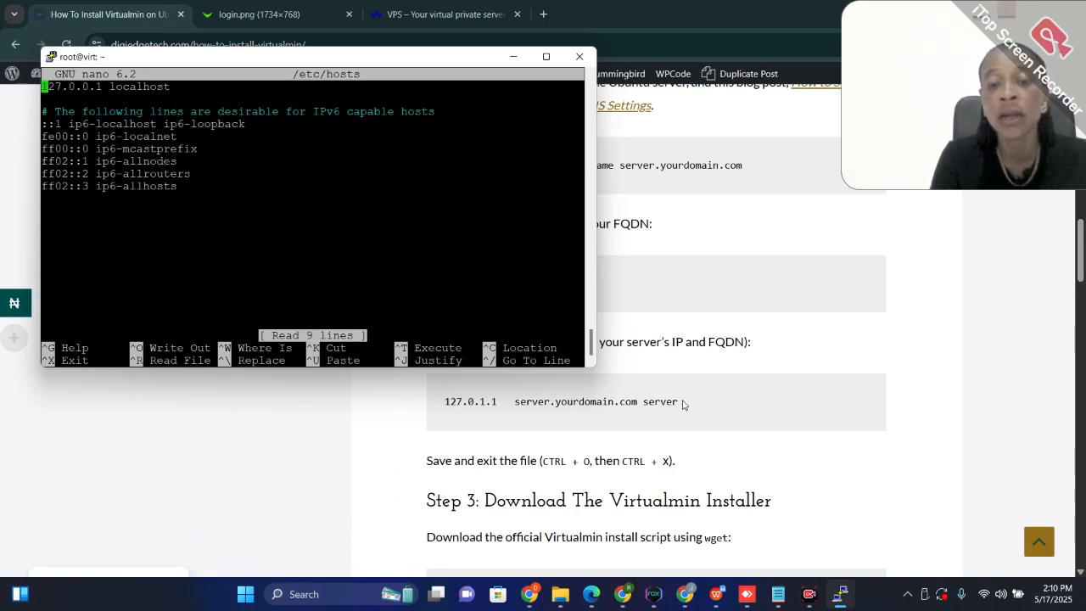
left_click_drag(683, 405, 513, 413)
right_click(552, 384)
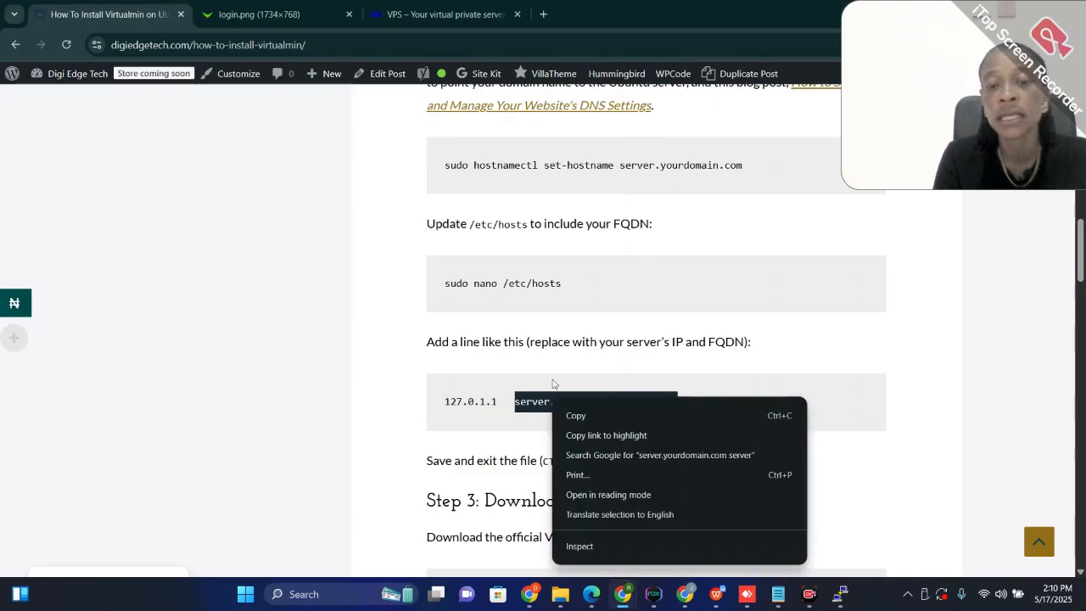
left_click(585, 415)
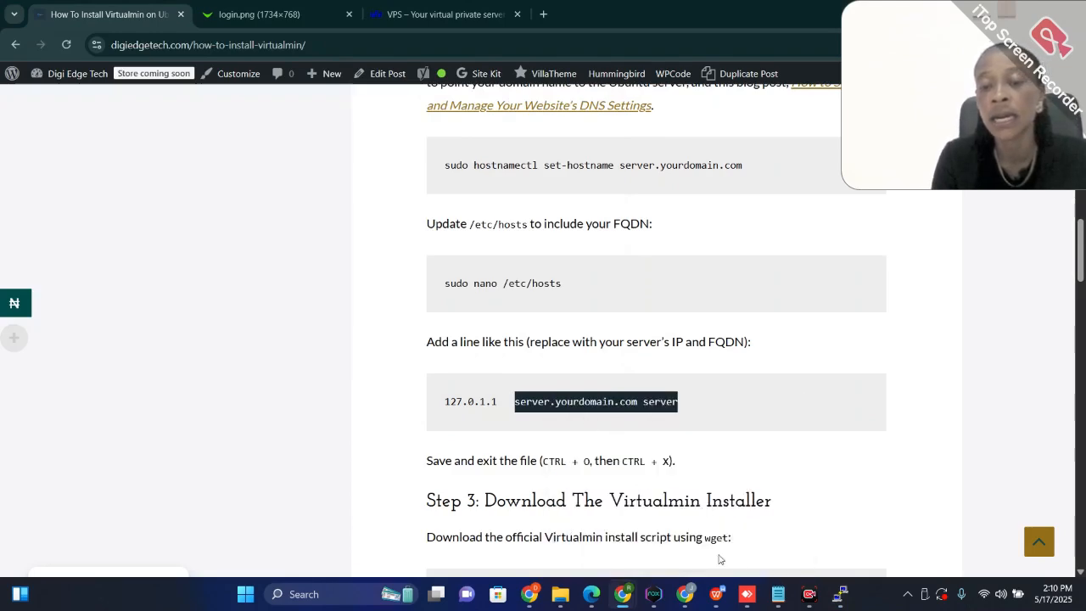
Switch to PuTTY and add an indented line with the copied "server.yourdomain.com server" below 127.0.0.1 localhost in /etc/hosts
mouse_move(836, 594)
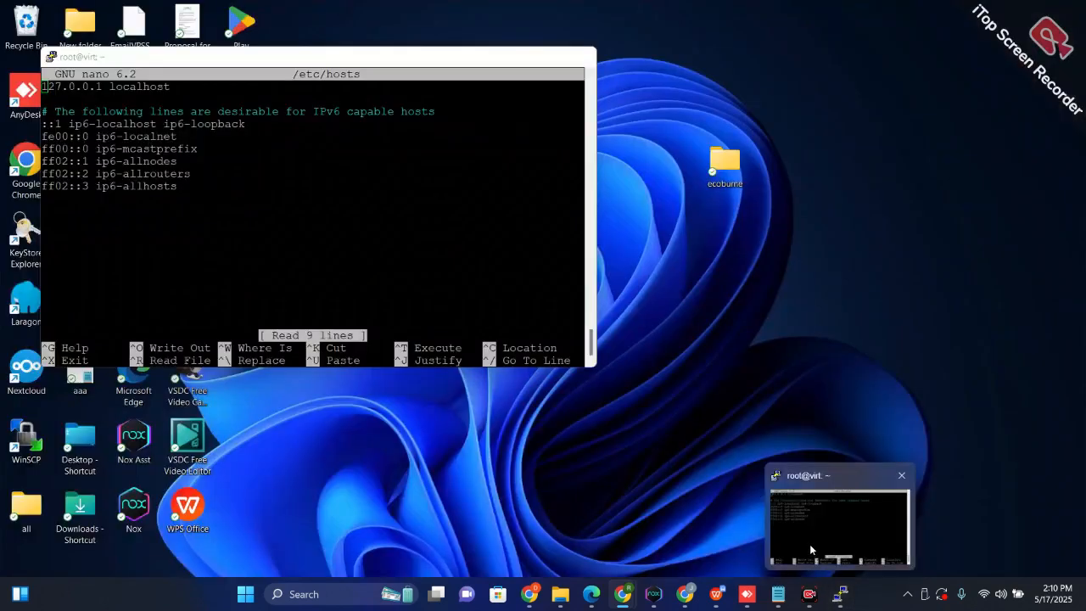
left_click(809, 544)
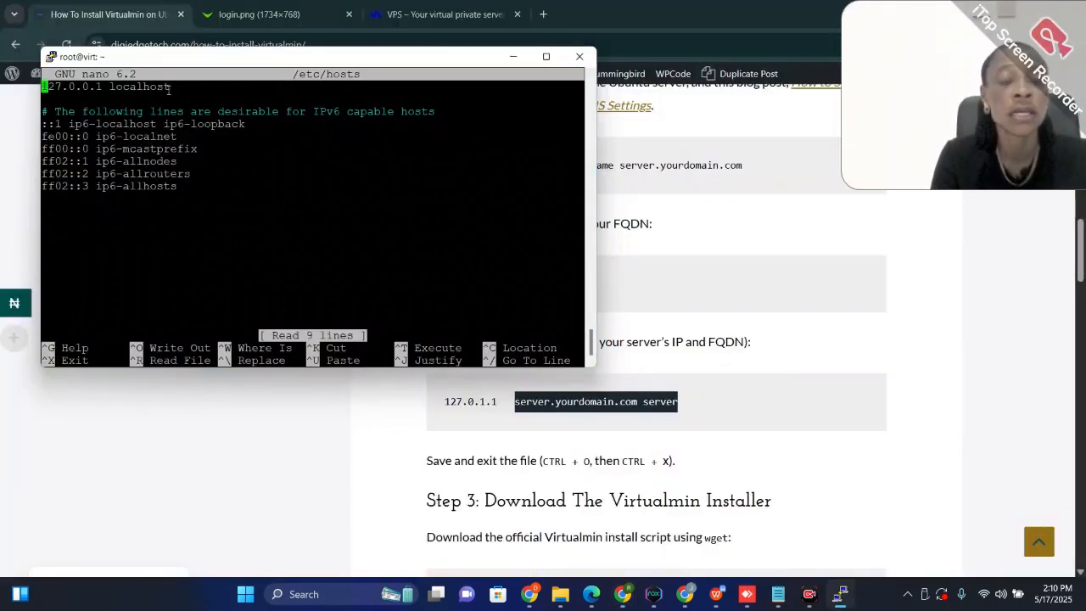
key("Right")
key("Right")
key("Right")
key("Right")
key("Right")
key("Right")
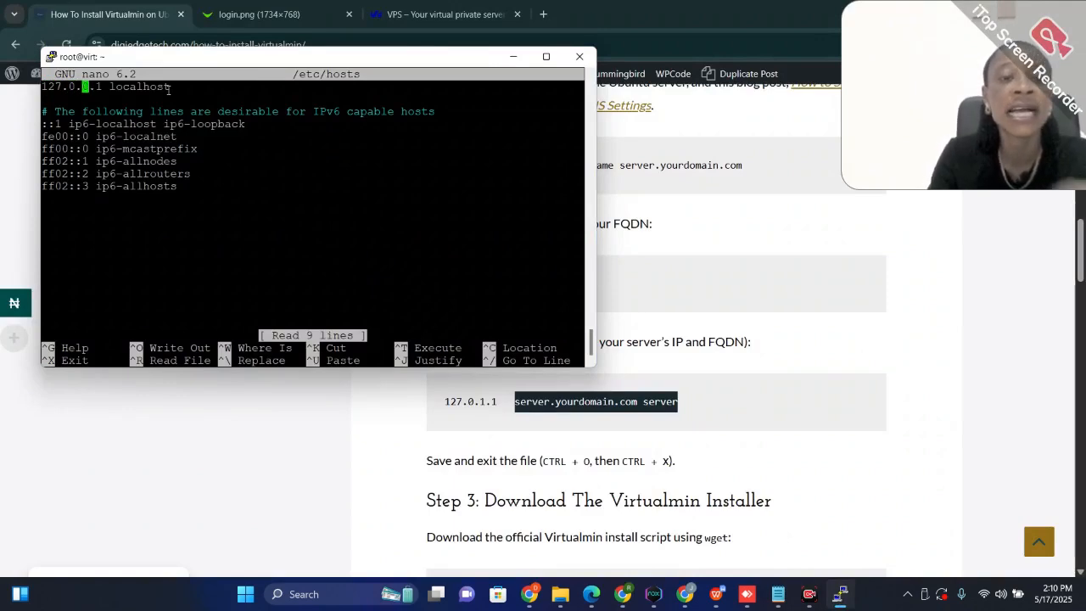
key("Right")
key("Right")
key("Right")
key("Right")
key("Right")
key("Right")
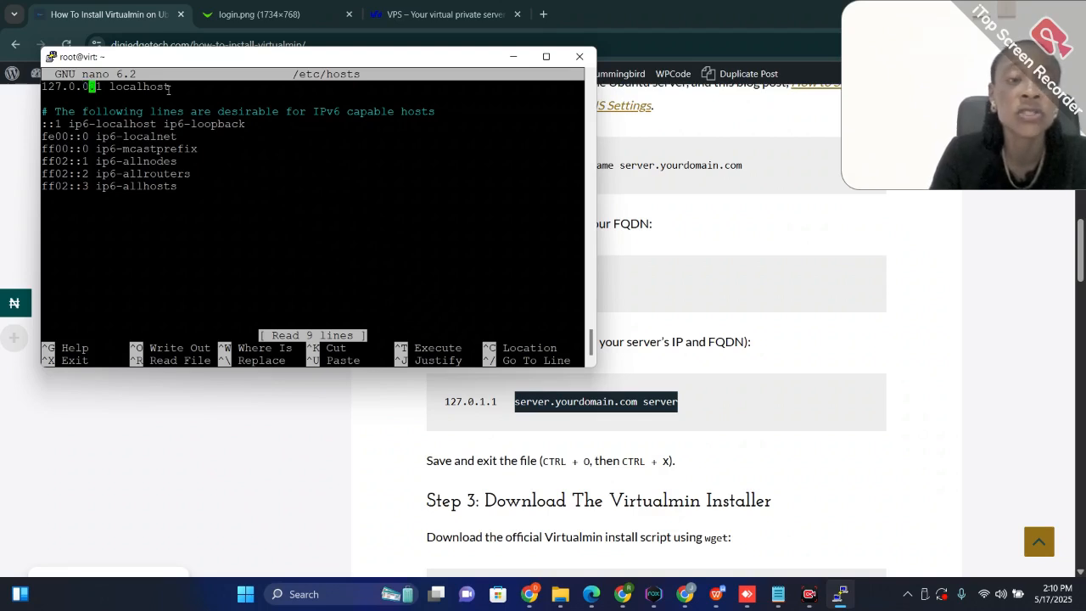
key("Right")
key("Right")
key("Right")
key("Right")
key("Right")
key("Right")
key("Right")
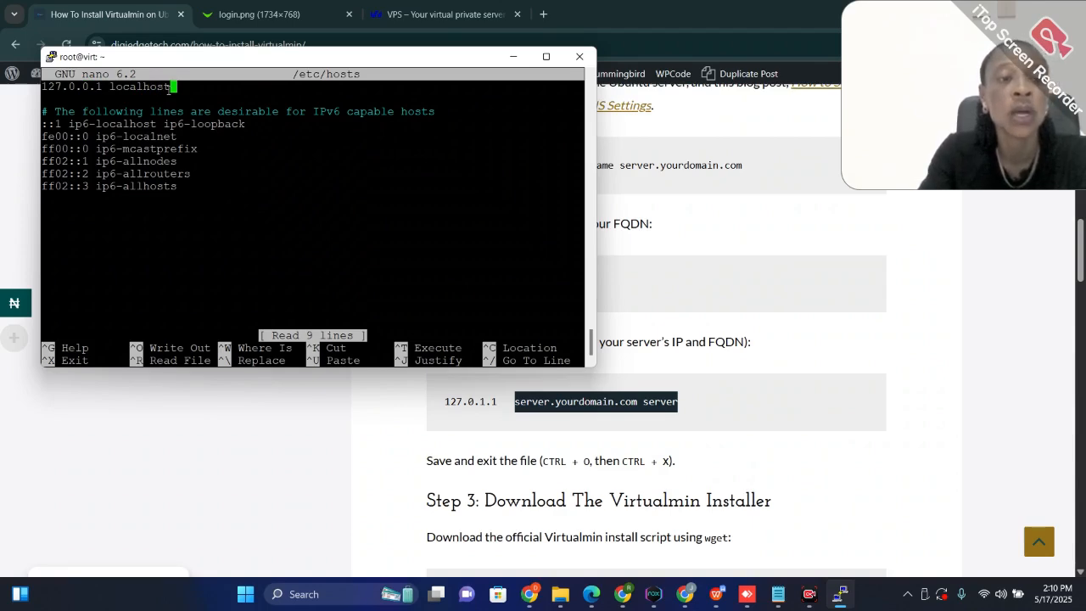
key("Return")
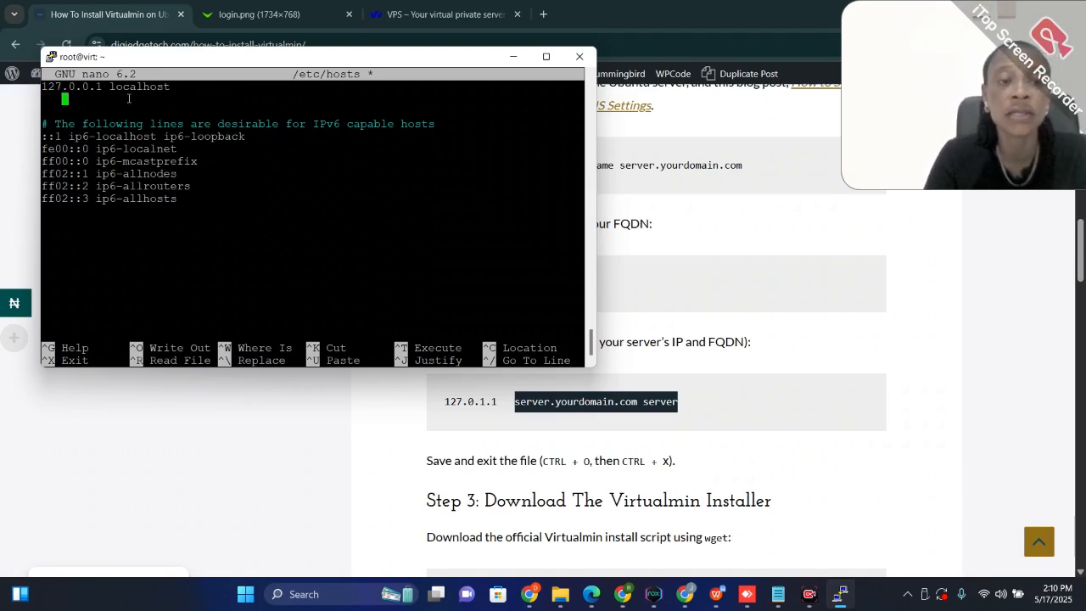
right_click(129, 98)
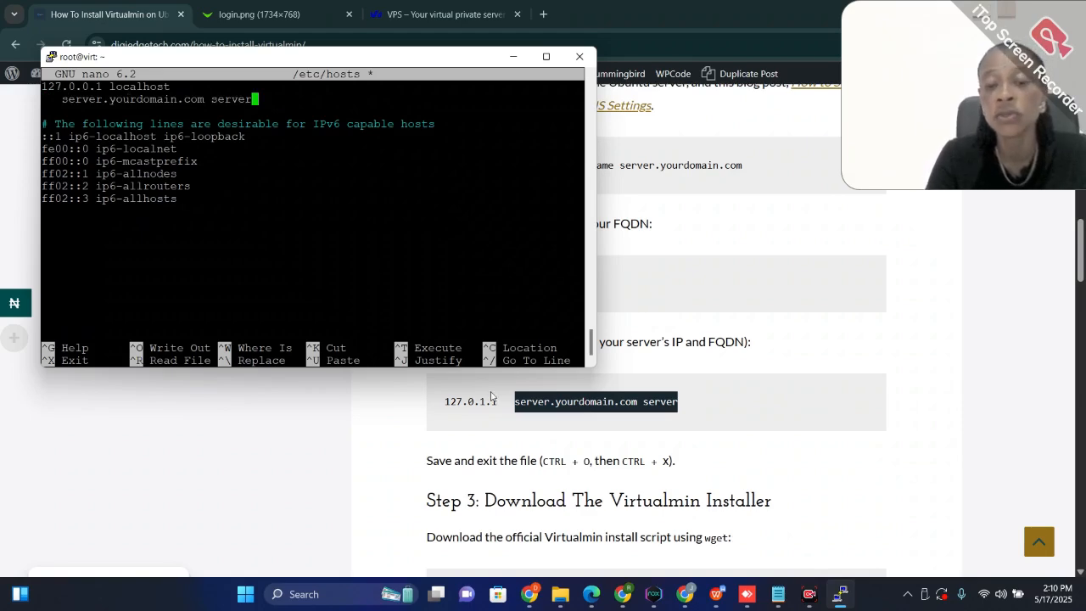
Switch to the Azure portal in Edge and copy the public IP address of the virt virtual machine
mouse_move(575, 599)
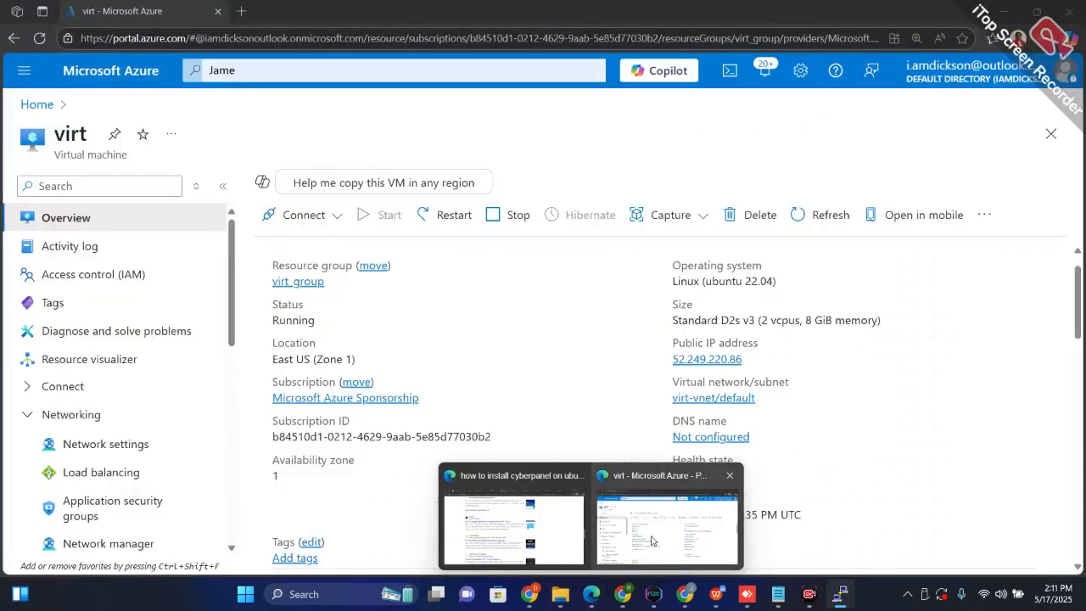
left_click(657, 522)
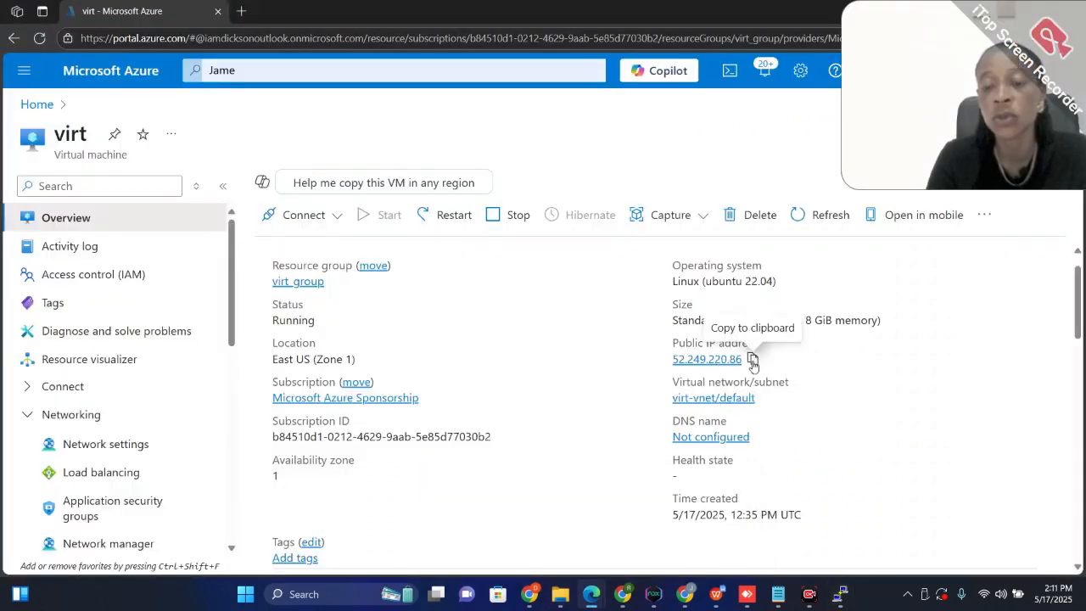
left_click(752, 360)
Return to PuTTY and insert the copied IP address 52.249.220.86 at the start of the new hosts line
mouse_move(840, 596)
left_click(843, 515)
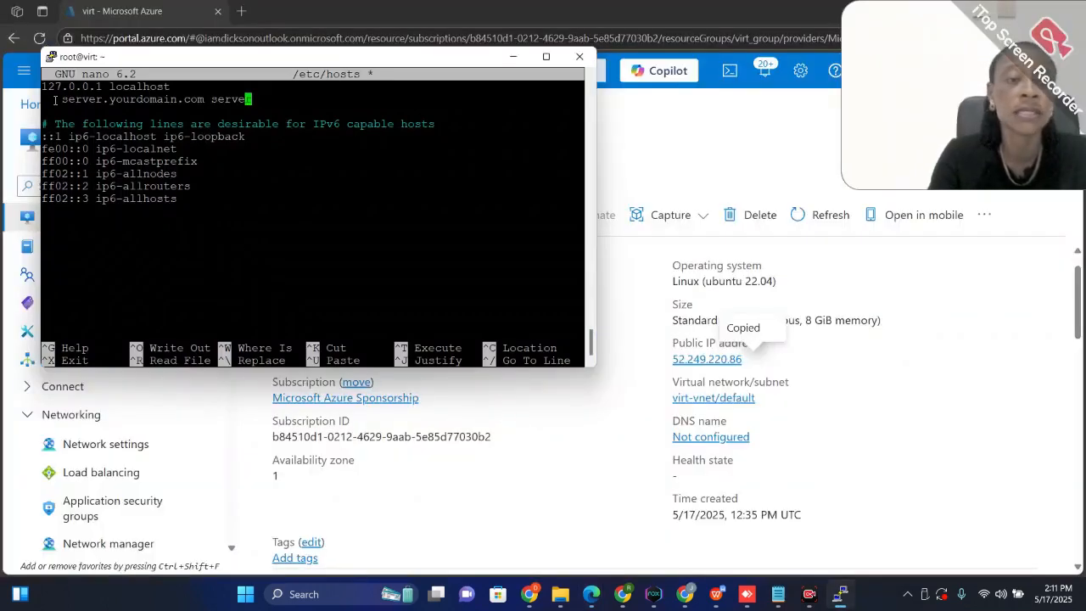
key("Left")
key("Left")
key("Left")
key("Left")
key("Left")
key("Left")
key("Left")
key("Left")
key("Left")
key("Left")
key("Left")
key("Left")
key("Left")
key("Left")
key("Left")
key("Left")
key("Left")
key("Left")
key("Left")
key("Left")
key("Left")
key("Left")
key("Left")
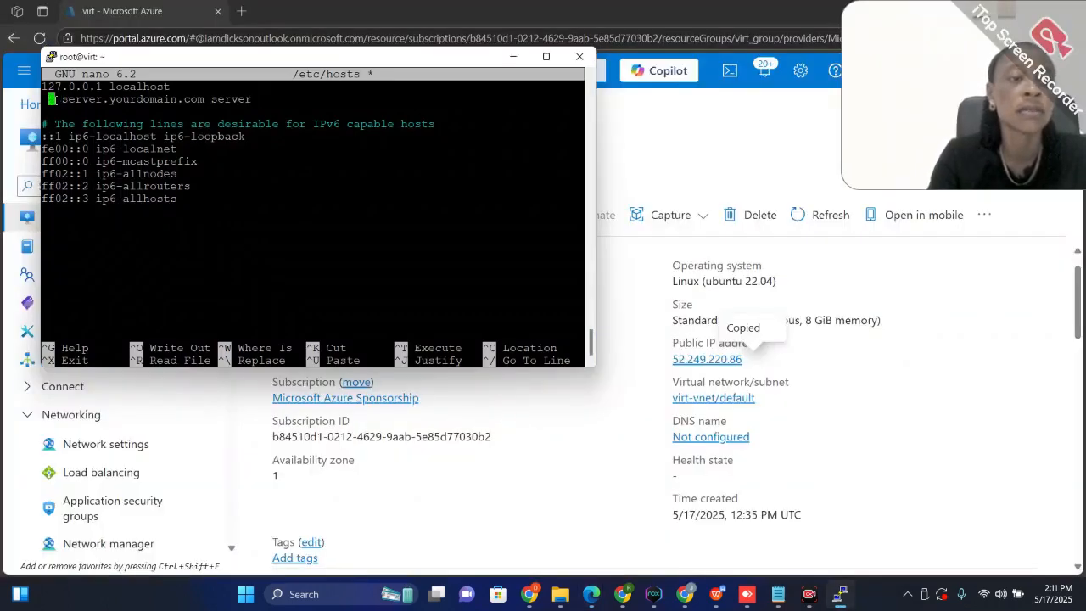
right_click(54, 100)
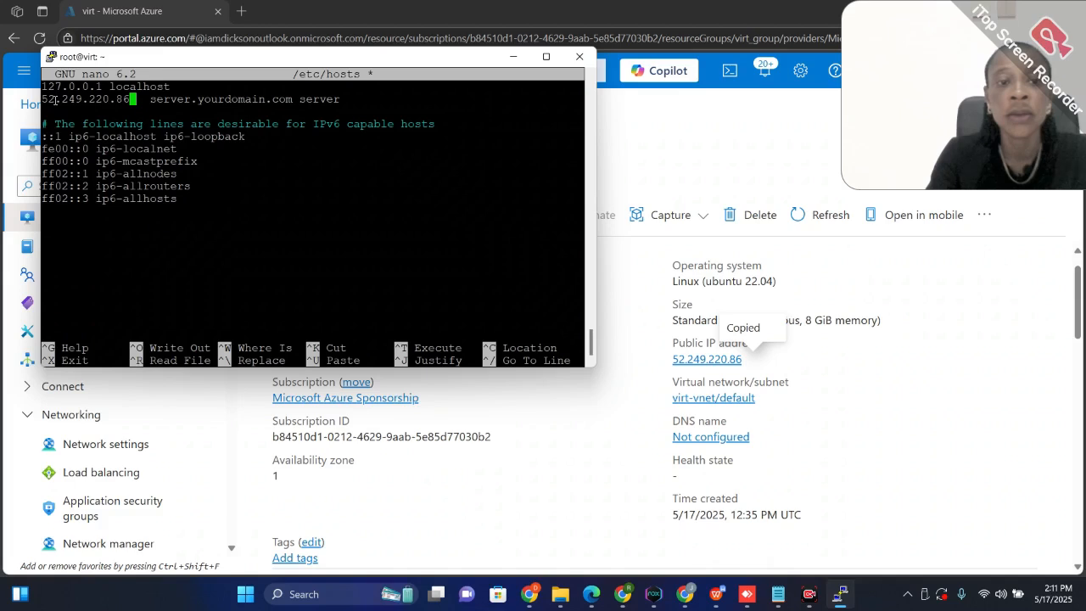
Replace yourdomain.com in the new hosts line with digitaledgeservices.xyz, keeping the server prefix and the trailing server alias
key("Right")
key("Right")
key("Right")
key("Right")
key("Right")
key("Right")
key("Right")
key("Right")
key("Right")
key("Right")
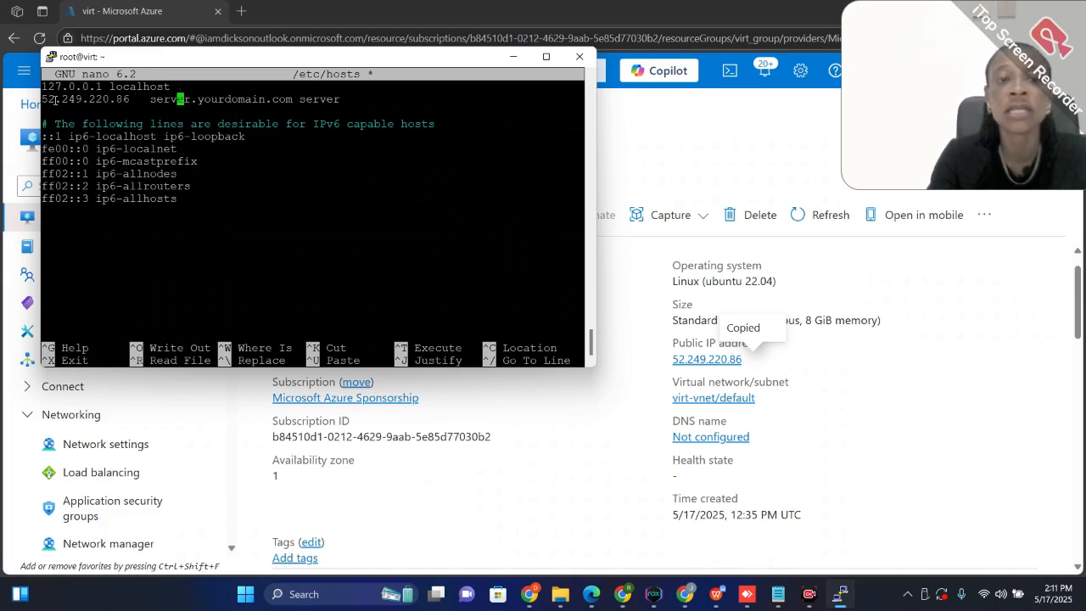
key("Right")
key("Right")
key("Right")
key("Right")
key("Right")
key("Right")
key("Right")
key("Right")
key("Right")
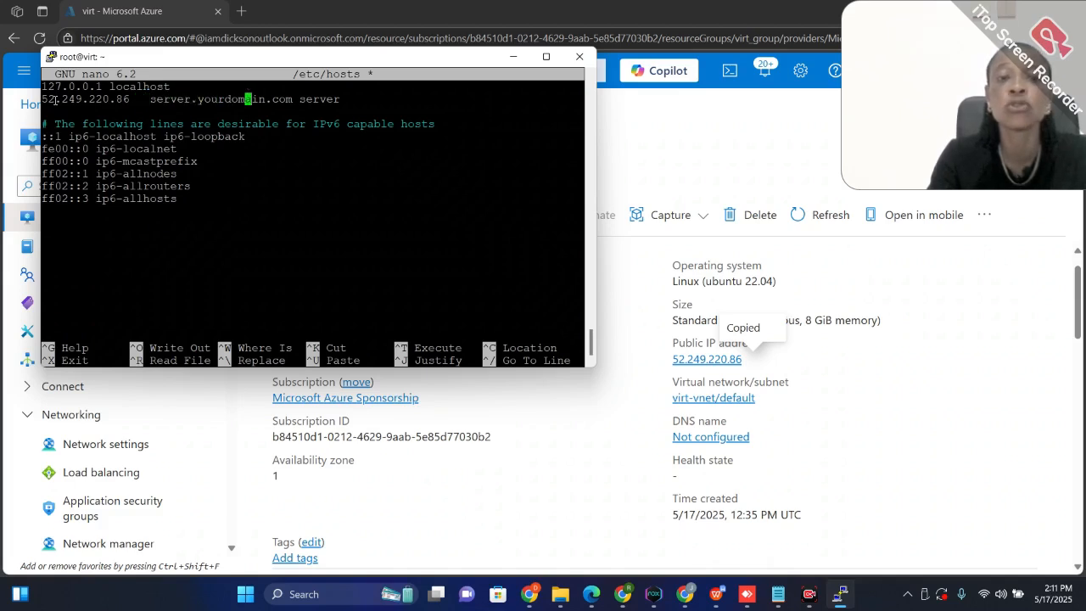
key("Right")
key("Right")
key("Right")
key("Right")
key("Right")
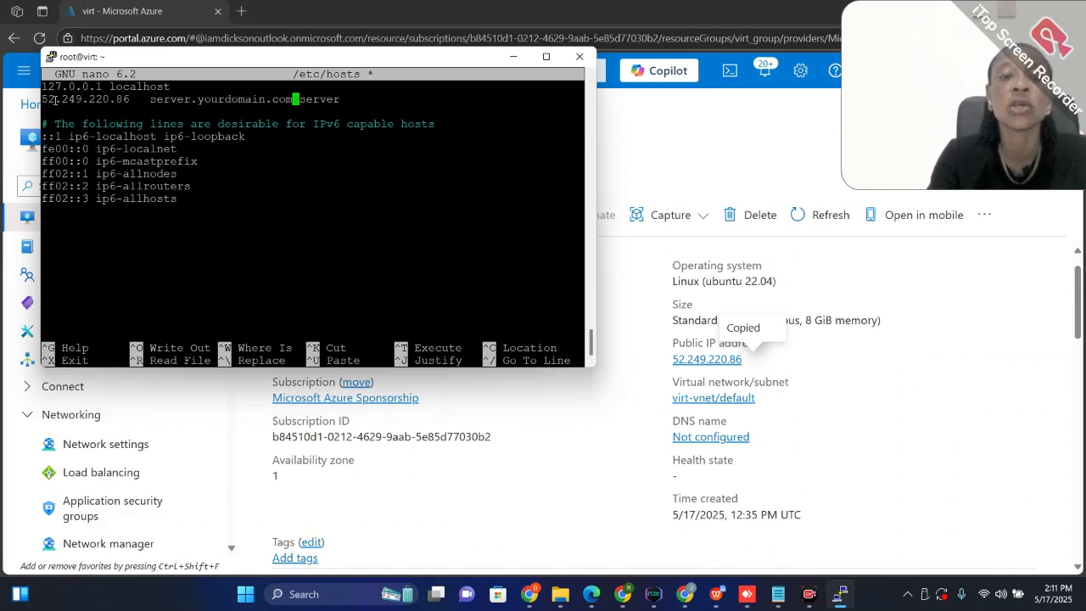
key("BackSpace")
key("BackSpace")
key("BackSpace")
key("BackSpace")
key("BackSpace")
key("BackSpace")
key("BackSpace")
key("BackSpace")
key("BackSpace")
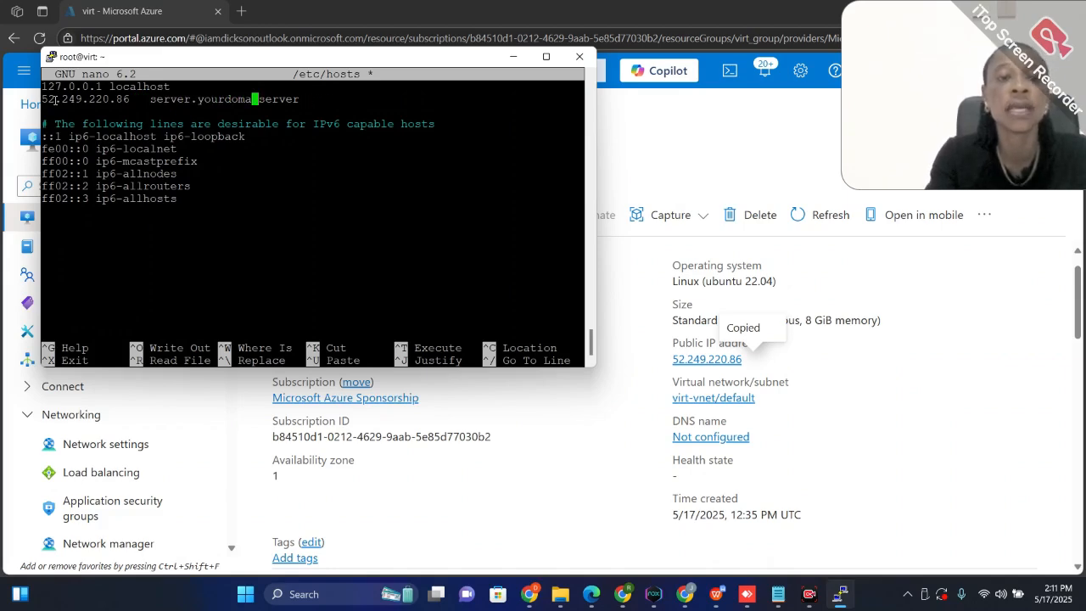
key("BackSpace")
key("BackSpace")
key("BackSpace")
key("BackSpace")
key("BackSpace")
key("BackSpace")
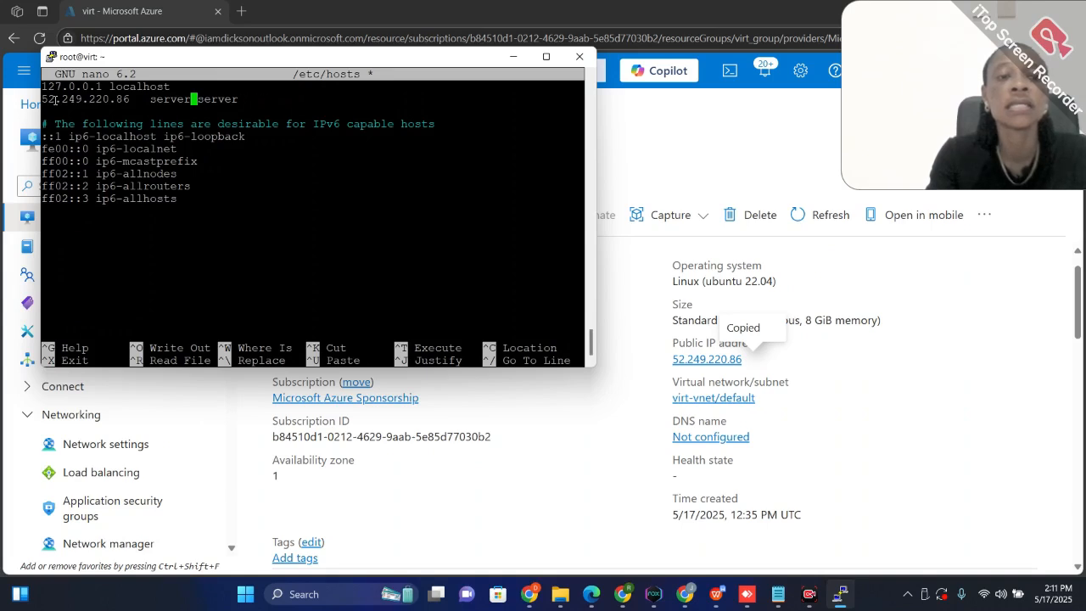
type(".digi")
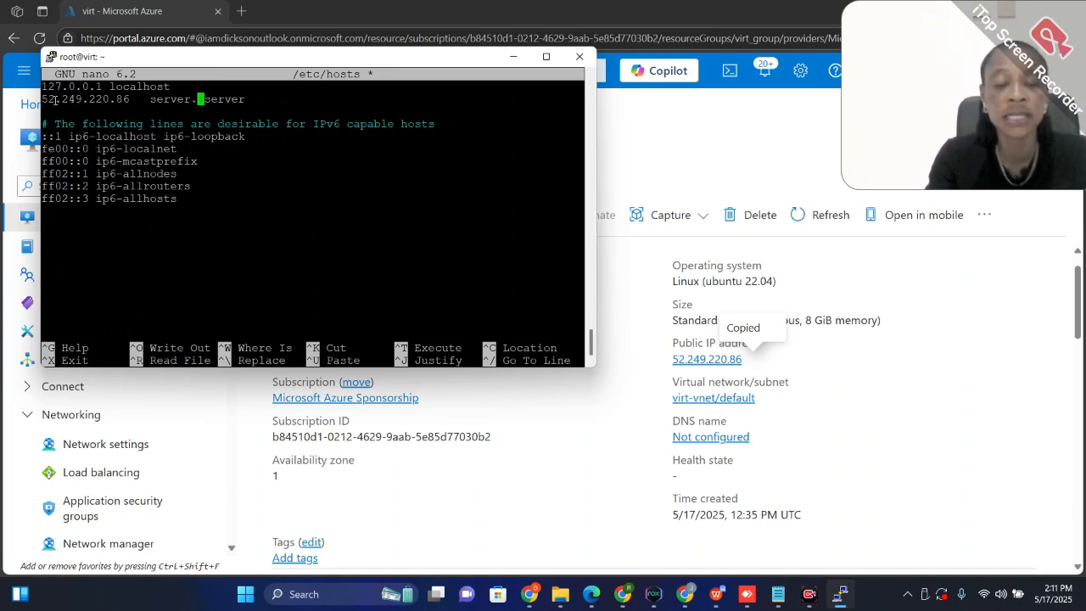
type("taled")
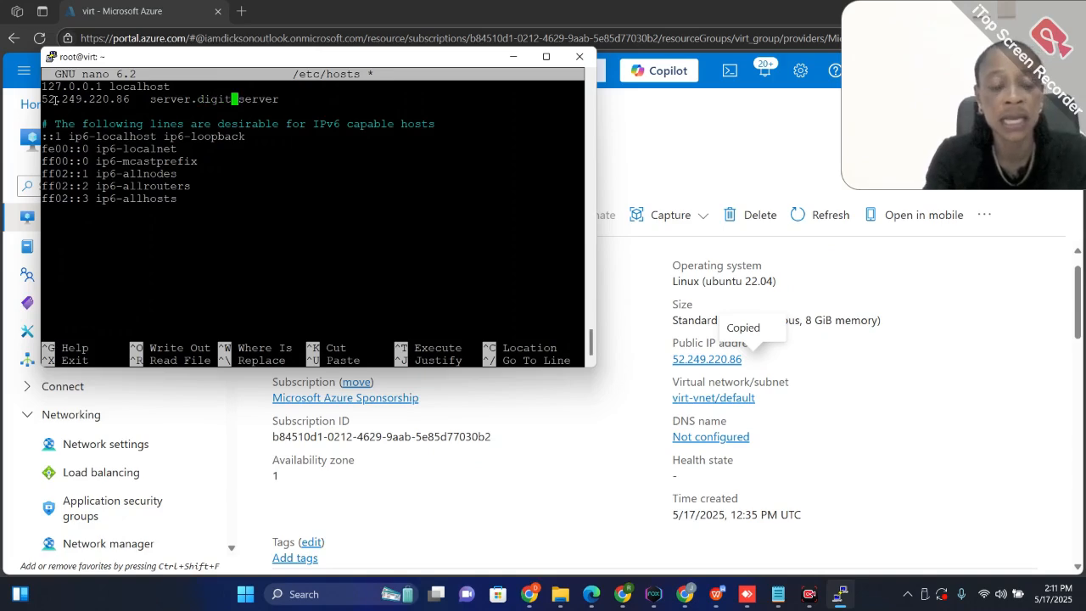
type("ge")
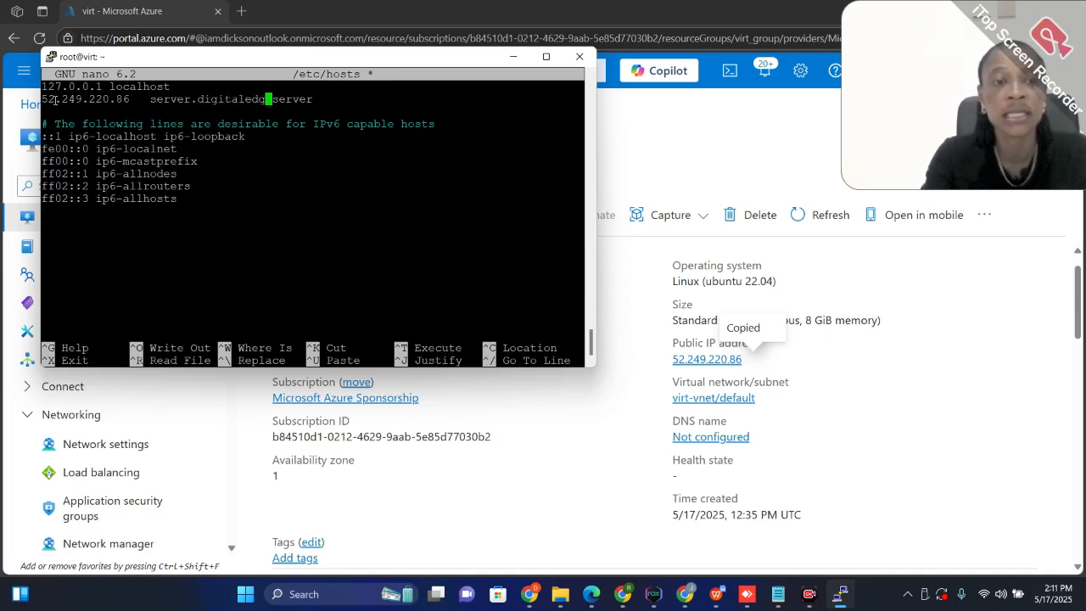
type("servic")
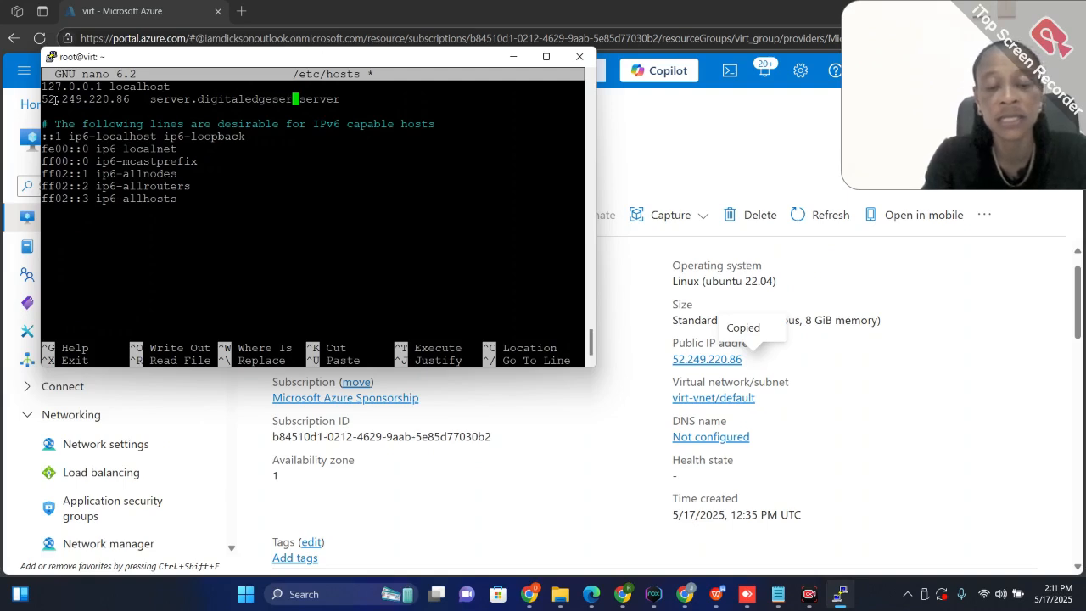
type("es")
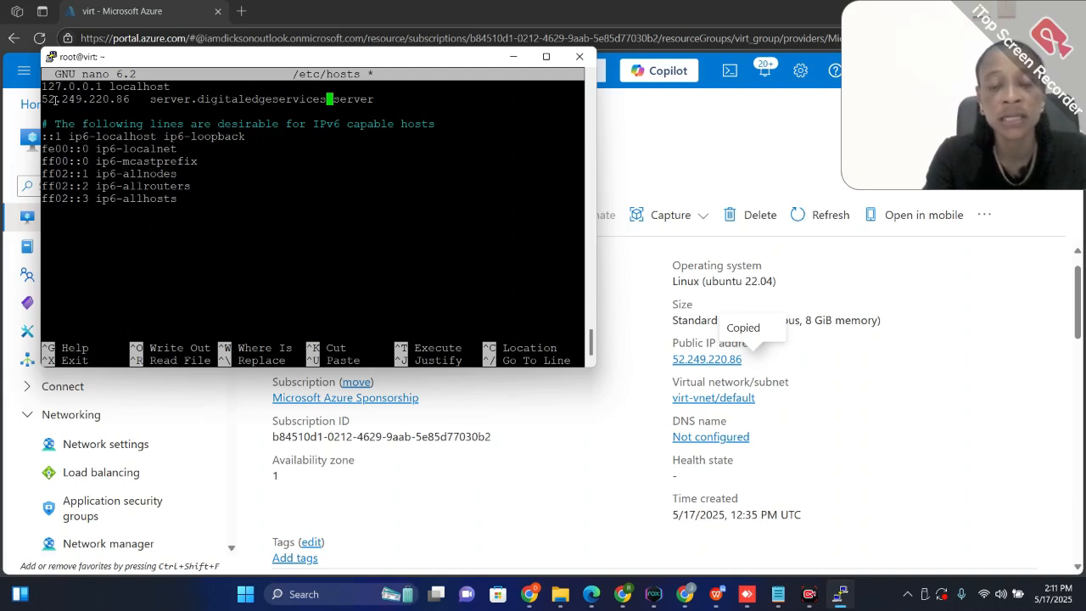
type(".x")
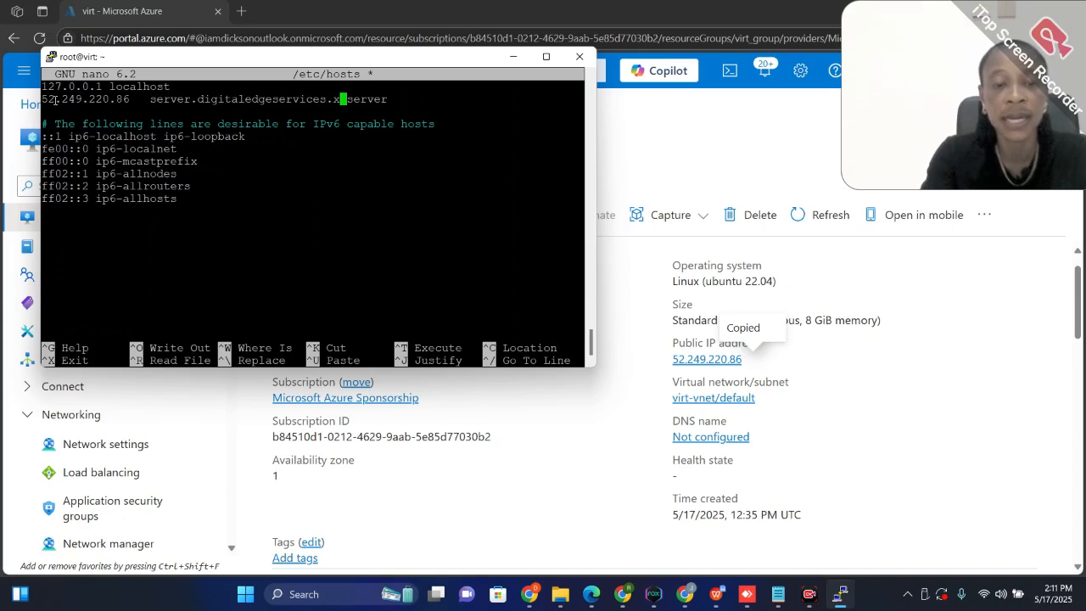
type("yz")
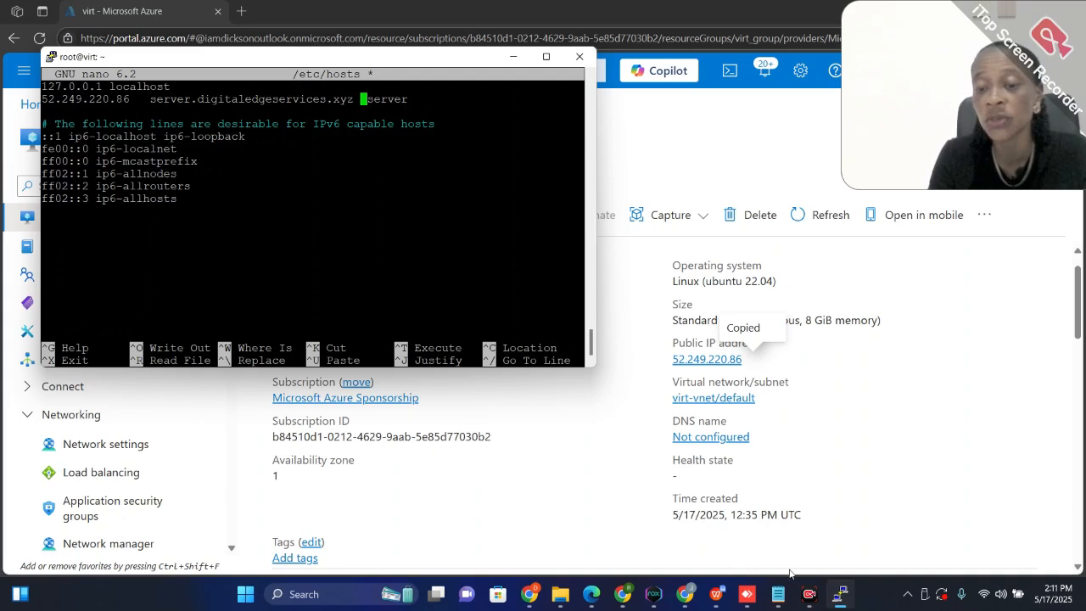
Check the guide's save instructions in Chrome, return to PuTTY, write the changes to /etc/hosts and exit nano
mouse_move(628, 598)
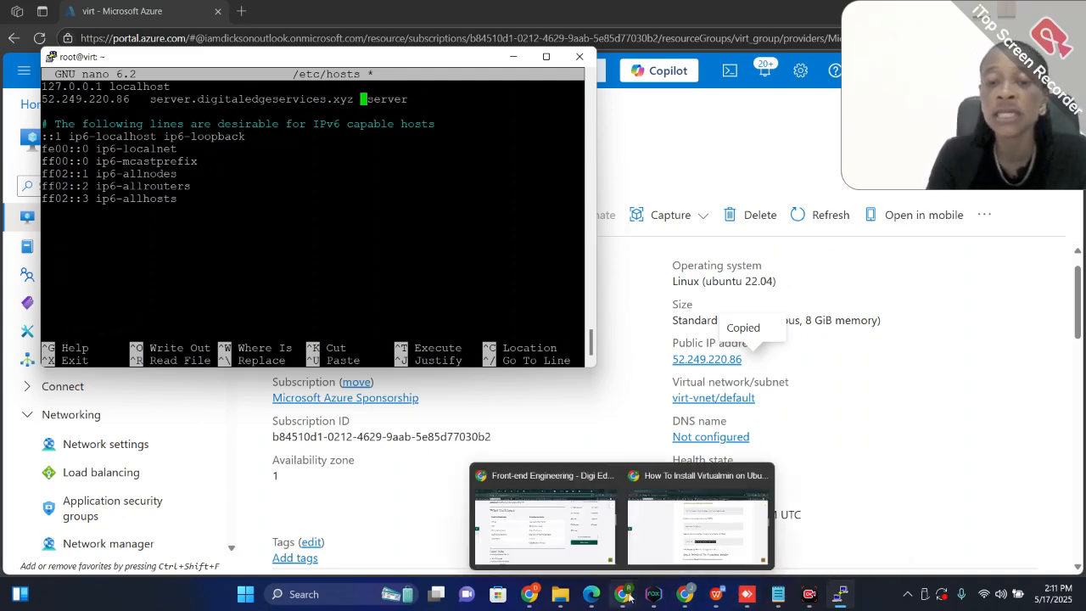
left_click(685, 550)
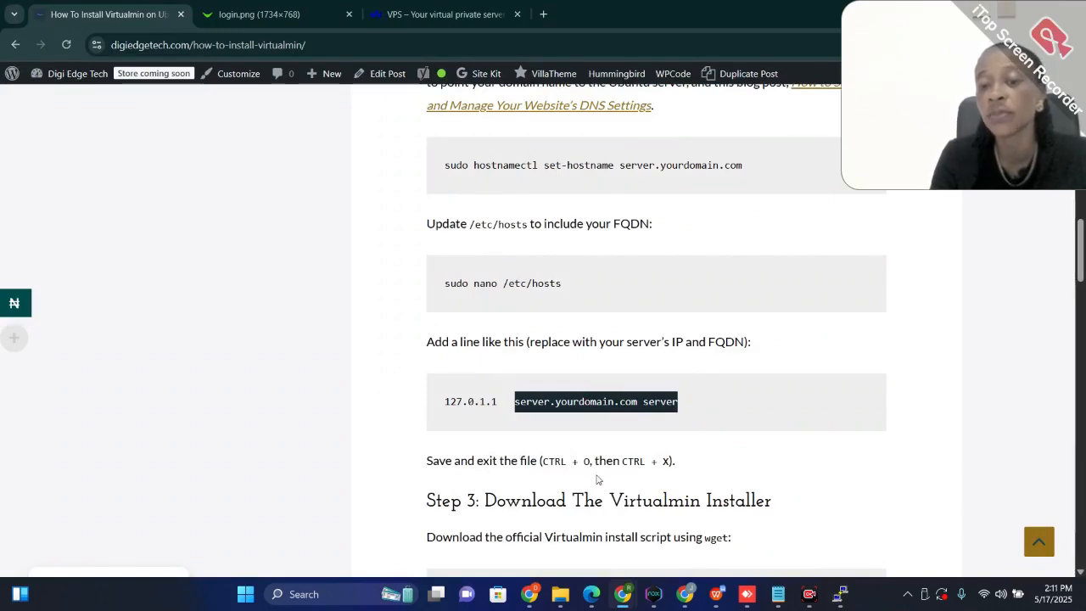
mouse_move(813, 588)
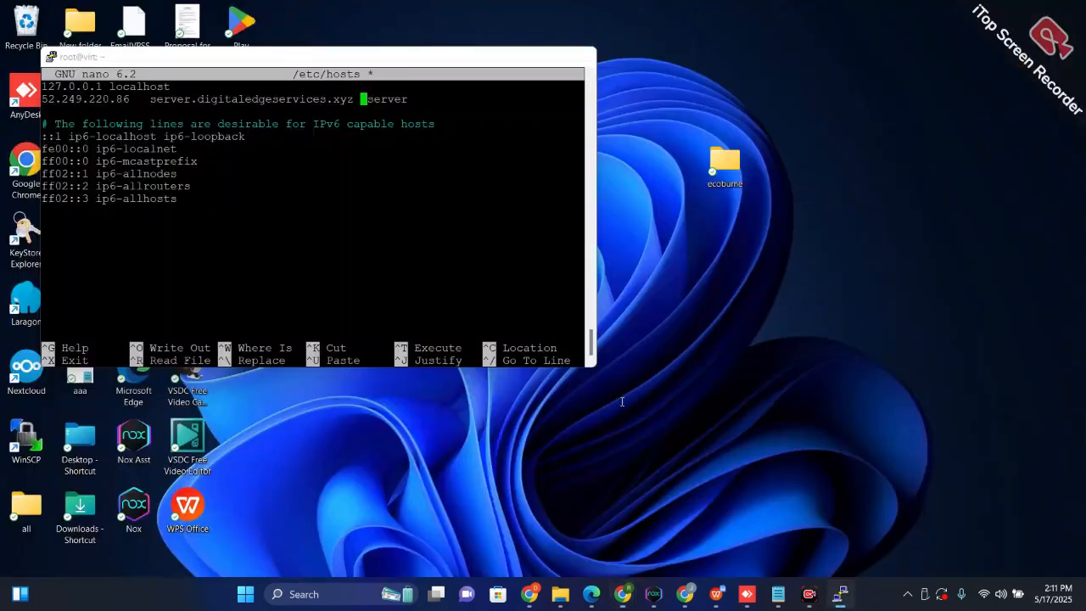
left_click(801, 536)
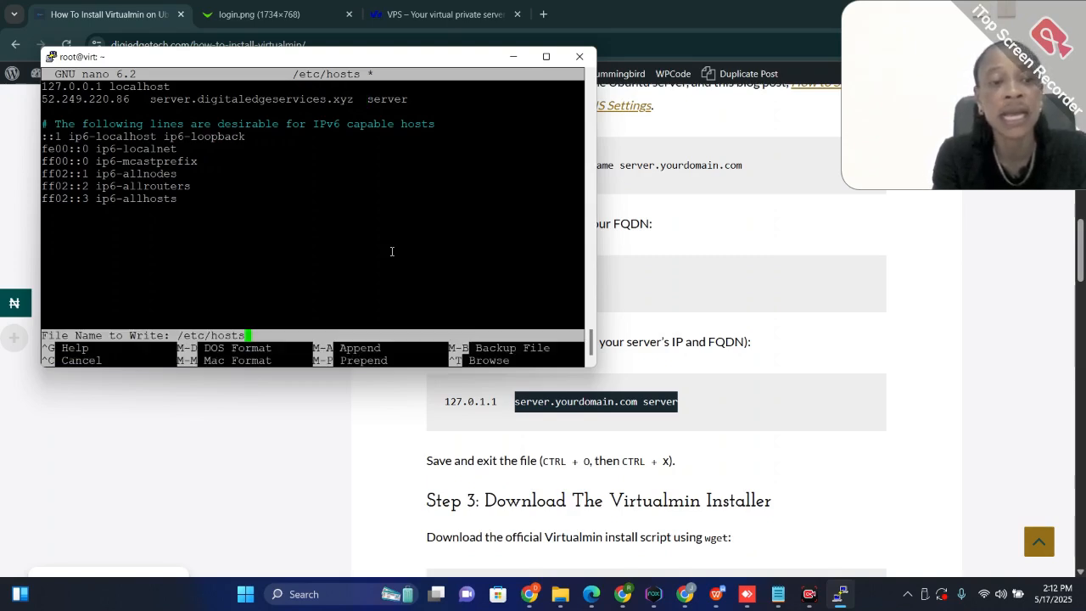
key("Return")
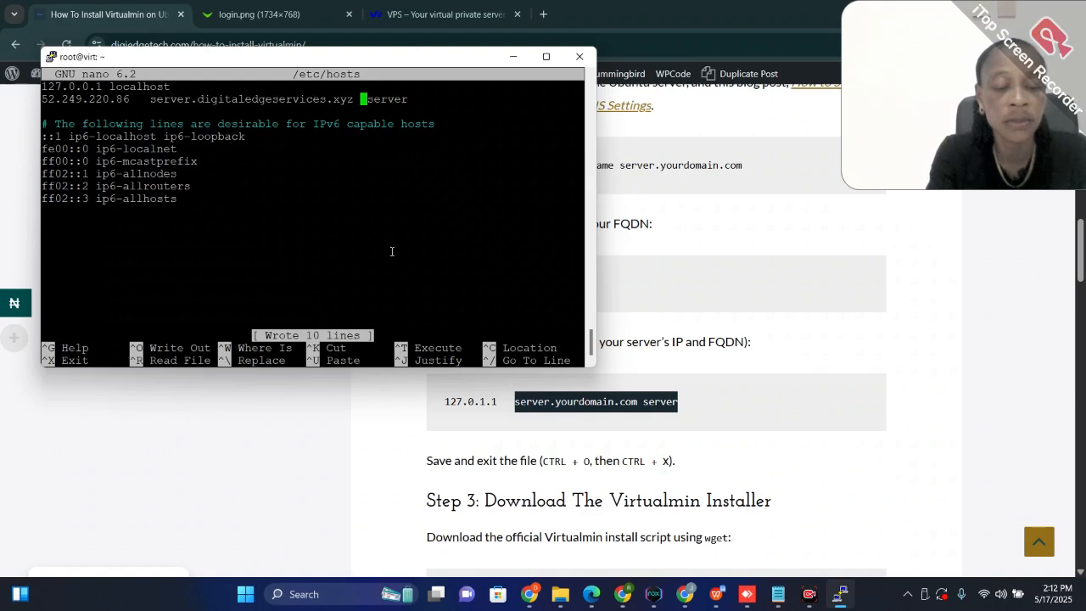
key("ctrl+x")
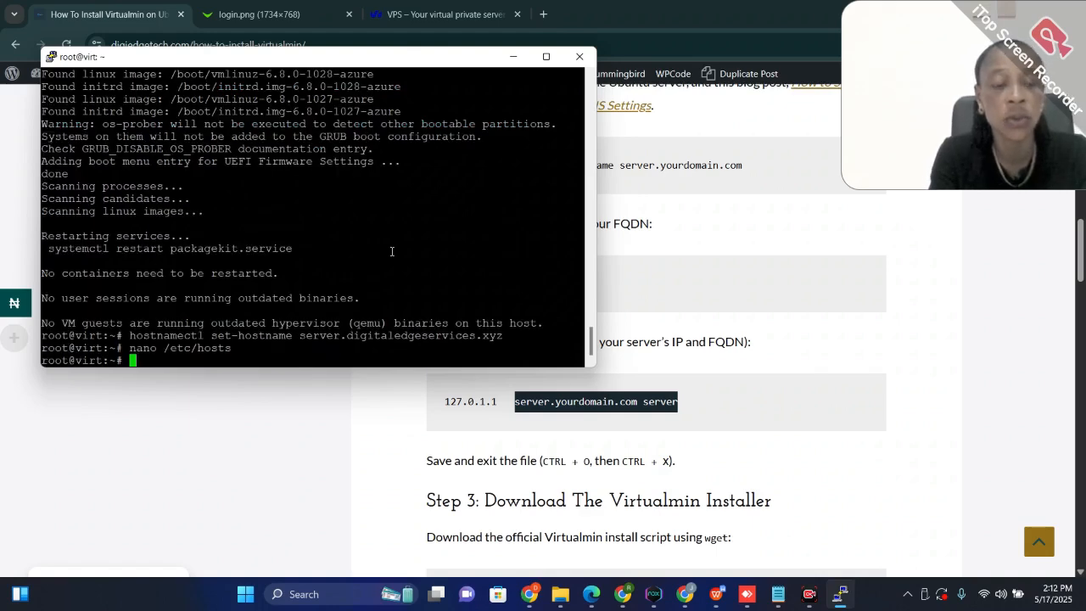
scroll(748, 344, "up", 3)
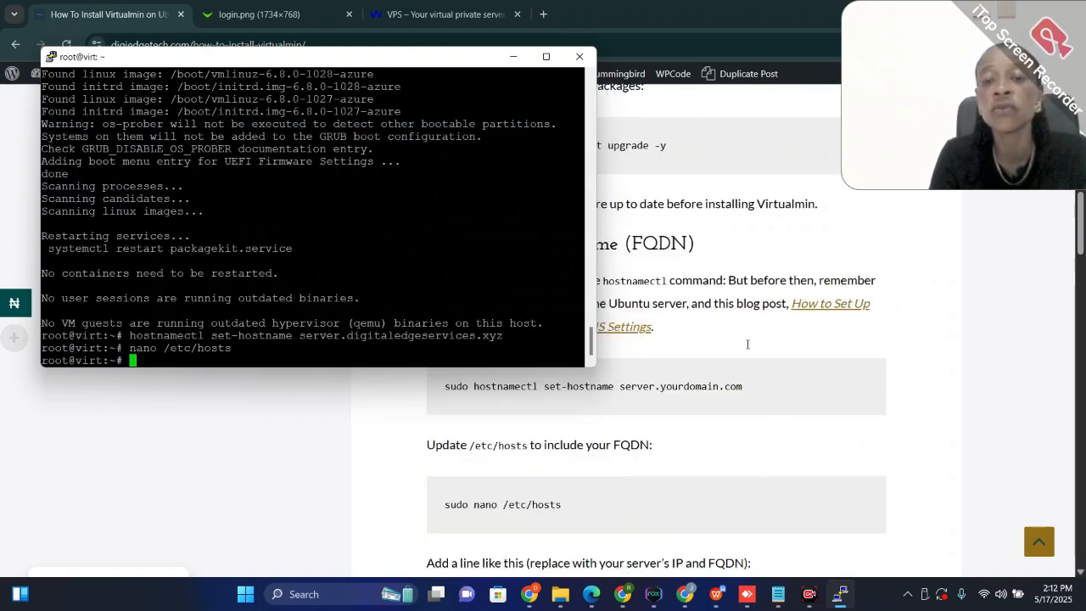
scroll(747, 343, "up", 2)
scroll(588, 428, "down", 1)
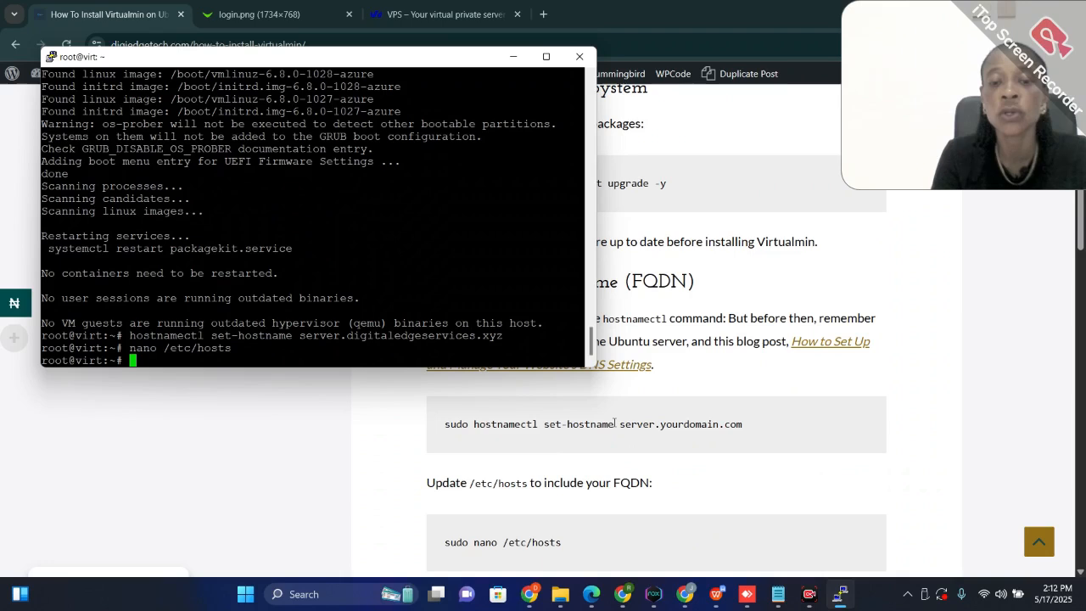
Copy hostnamectl from the guide's Step 2 in Chrome, run it in PuTTY and check the static hostname
left_click_drag(613, 424, 539, 425)
left_click(472, 424)
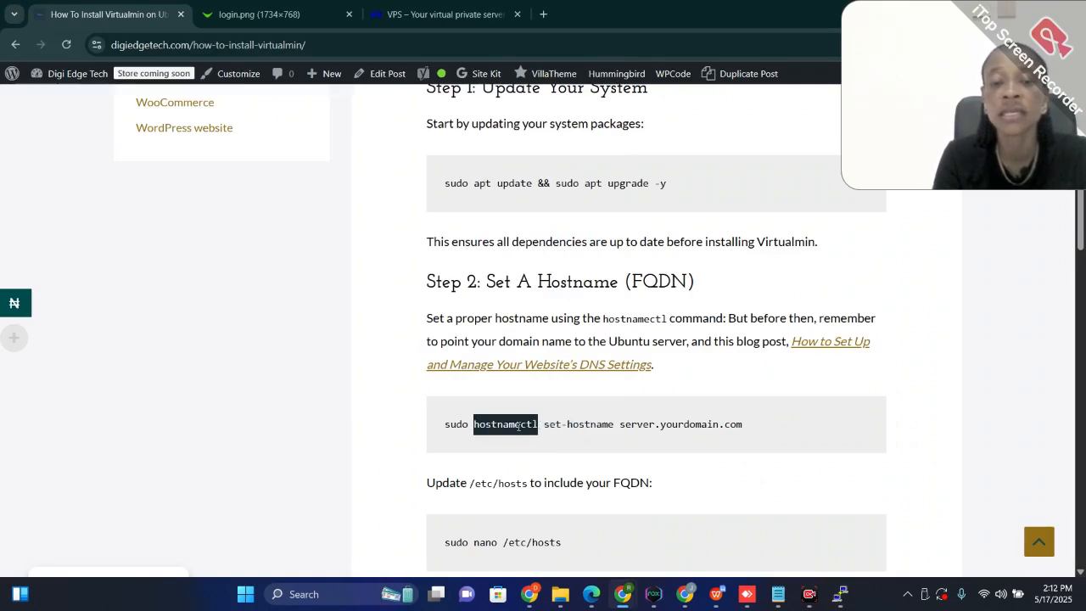
right_click(519, 427)
left_click(540, 278)
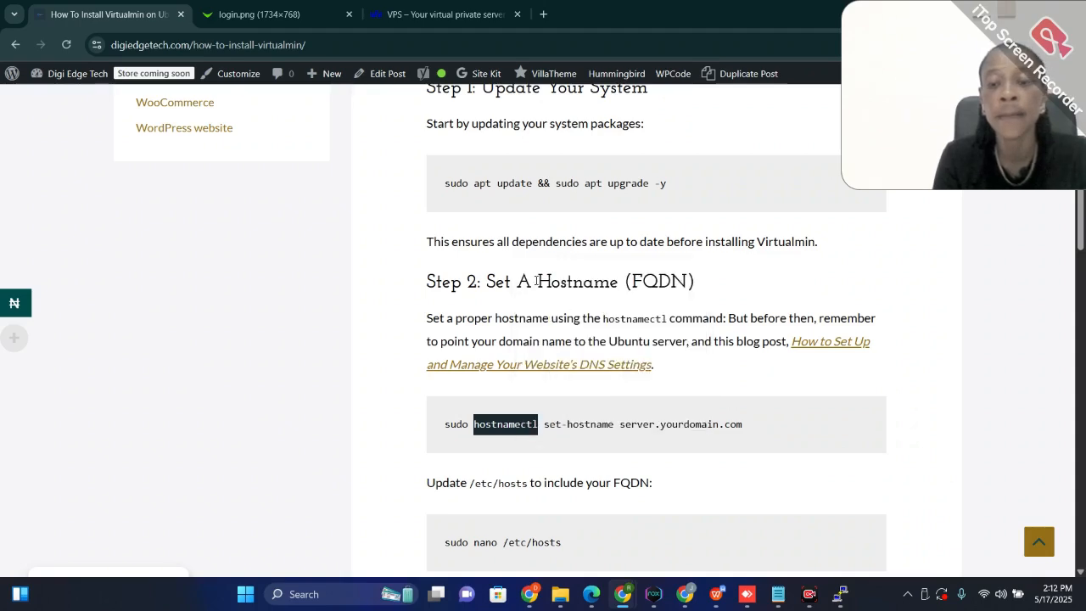
mouse_move(835, 597)
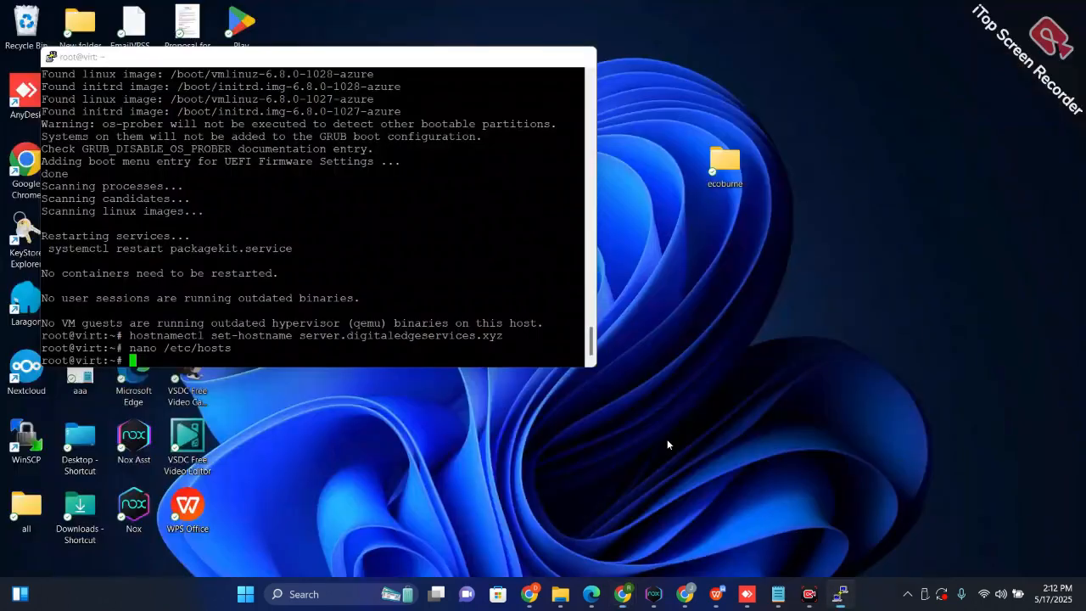
left_click(823, 542)
right_click(134, 360)
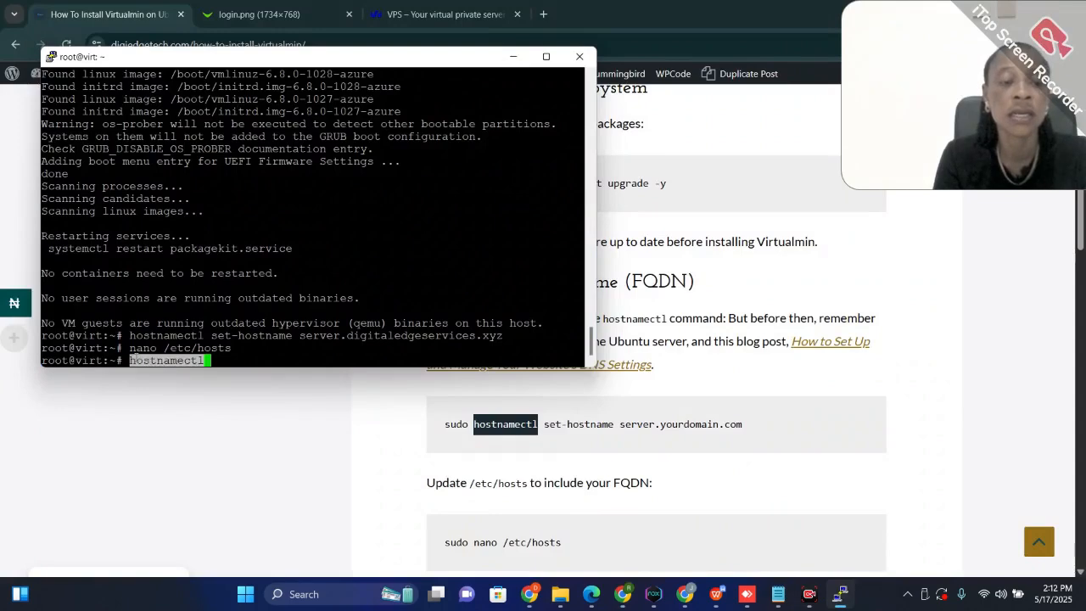
key("Return")
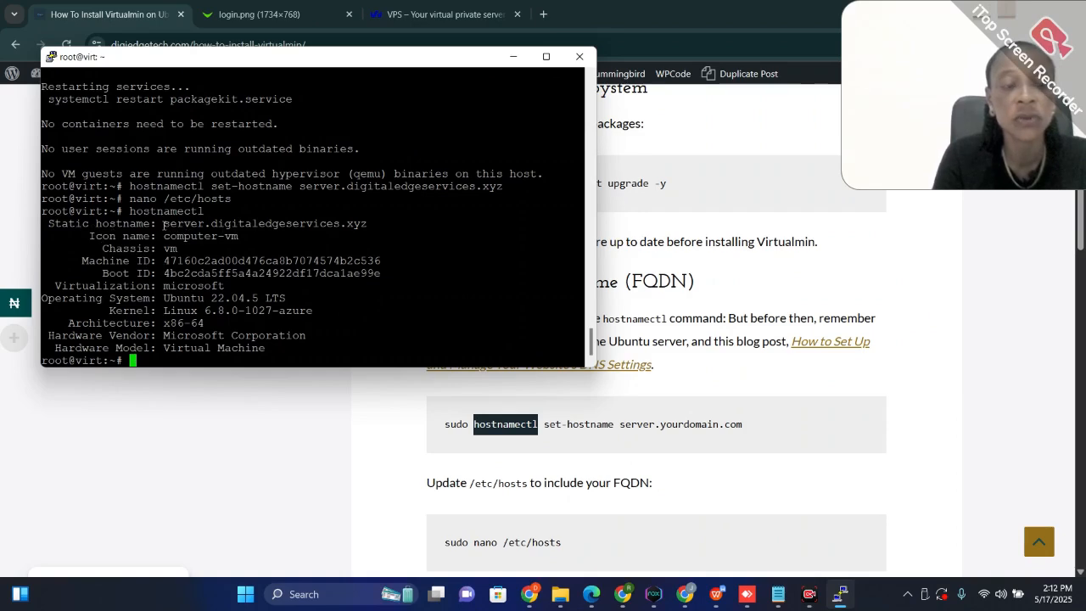
left_click_drag(161, 225, 366, 224)
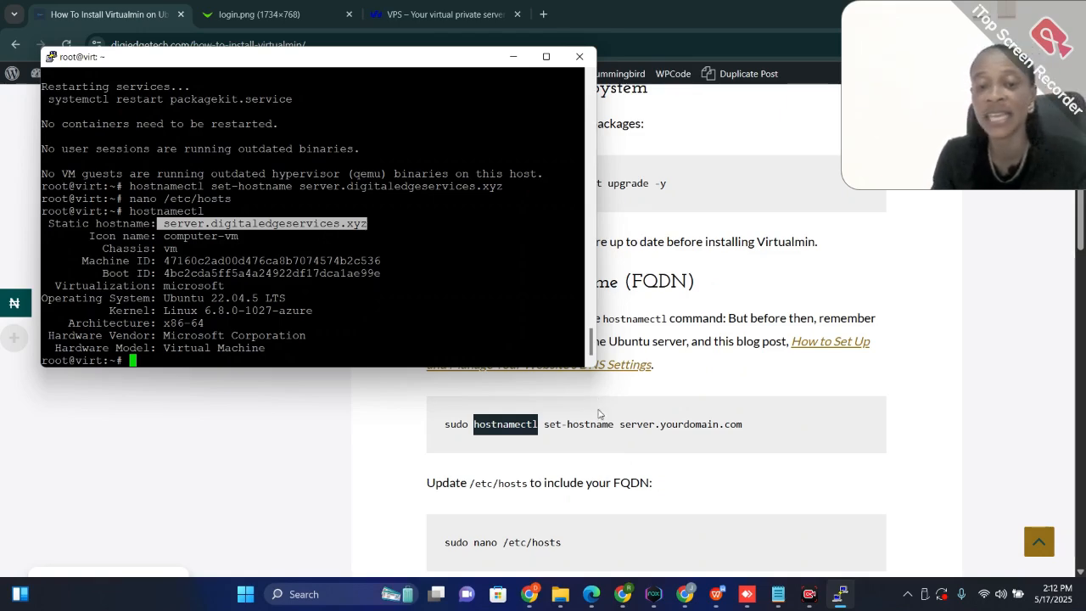
scroll(635, 471, "down", 4)
scroll(635, 471, "up", 1)
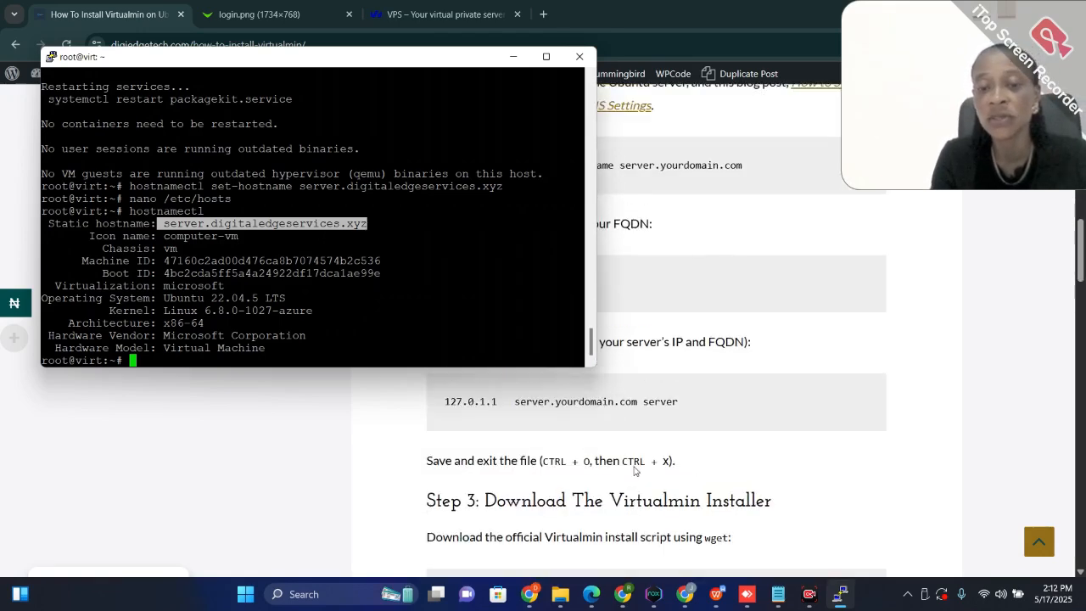
scroll(635, 471, "up", 3)
scroll(635, 471, "down", 3)
scroll(634, 471, "down", 1)
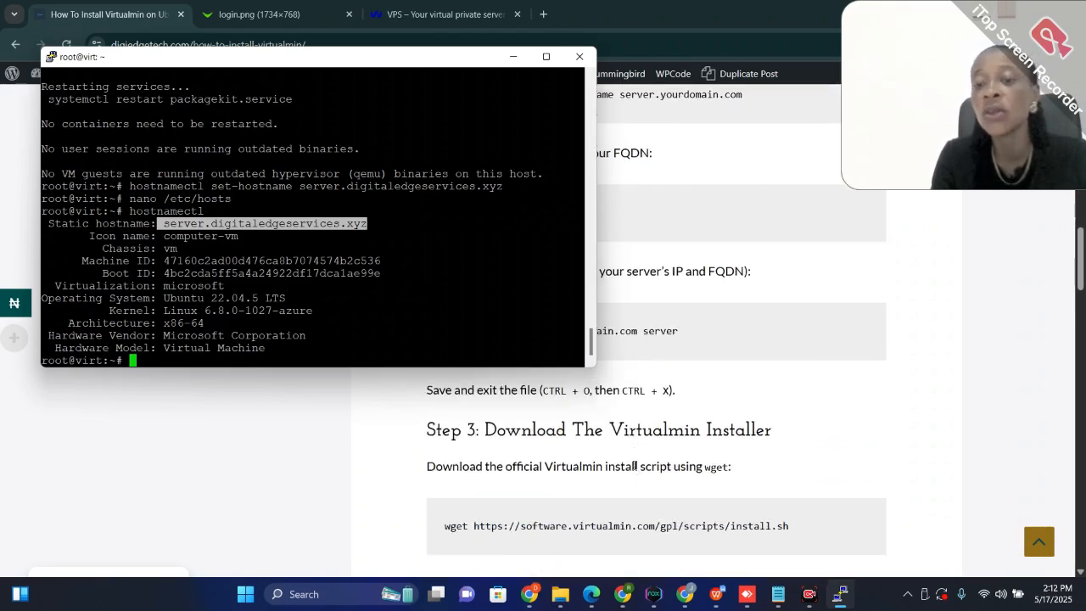
left_click(793, 526)
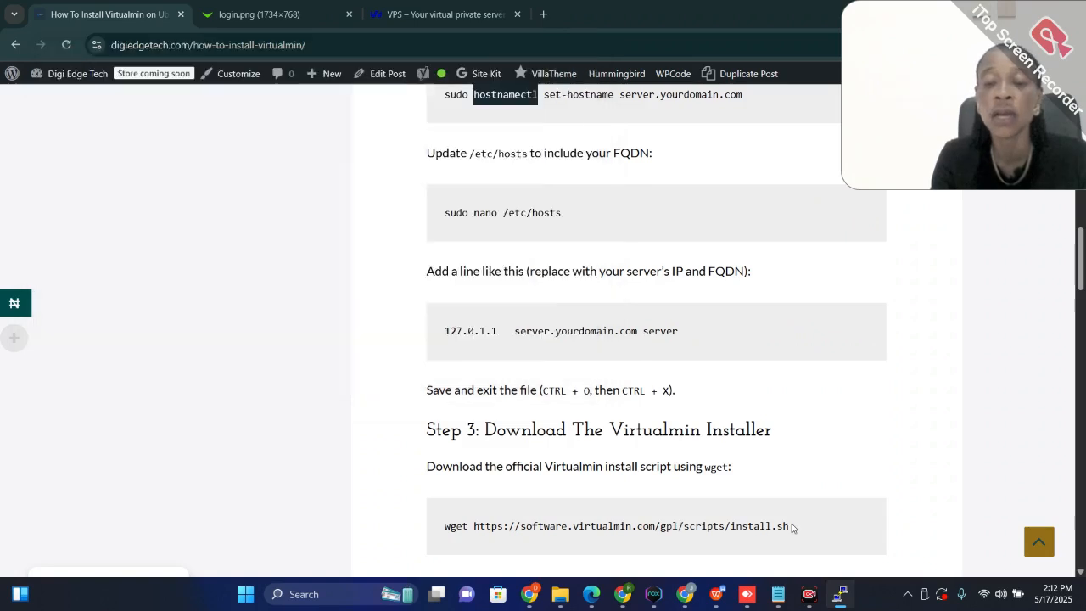
left_click_drag(791, 526, 446, 543)
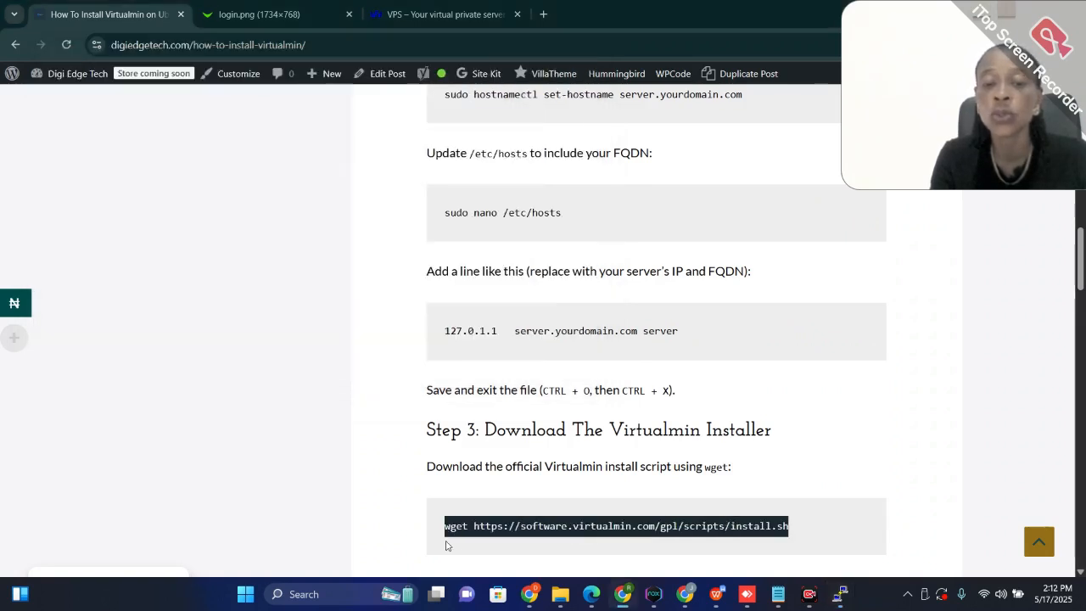
right_click(468, 534)
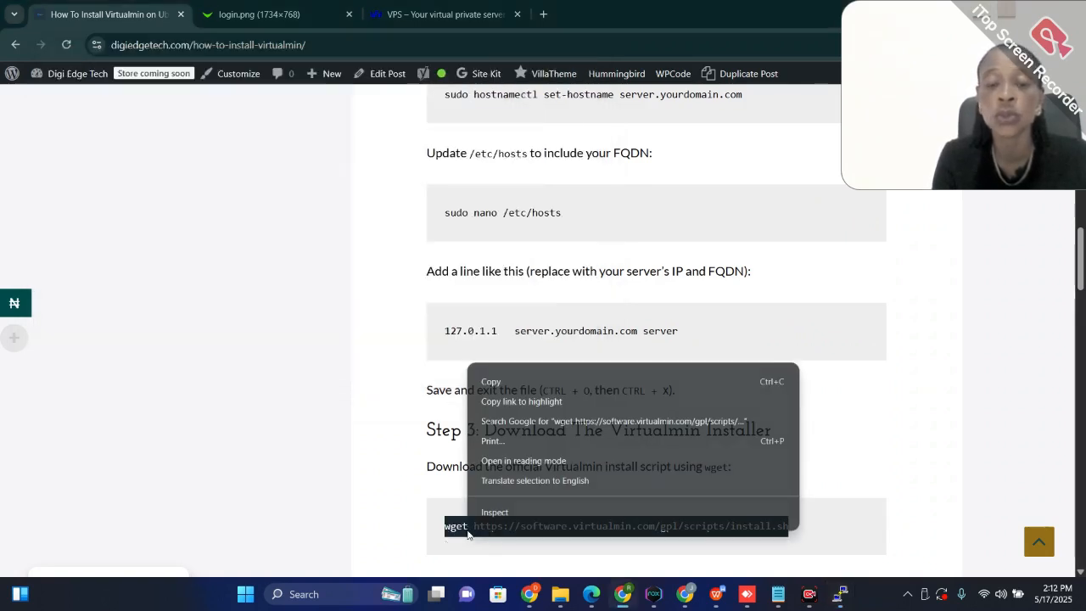
left_click(497, 382)
mouse_move(825, 600)
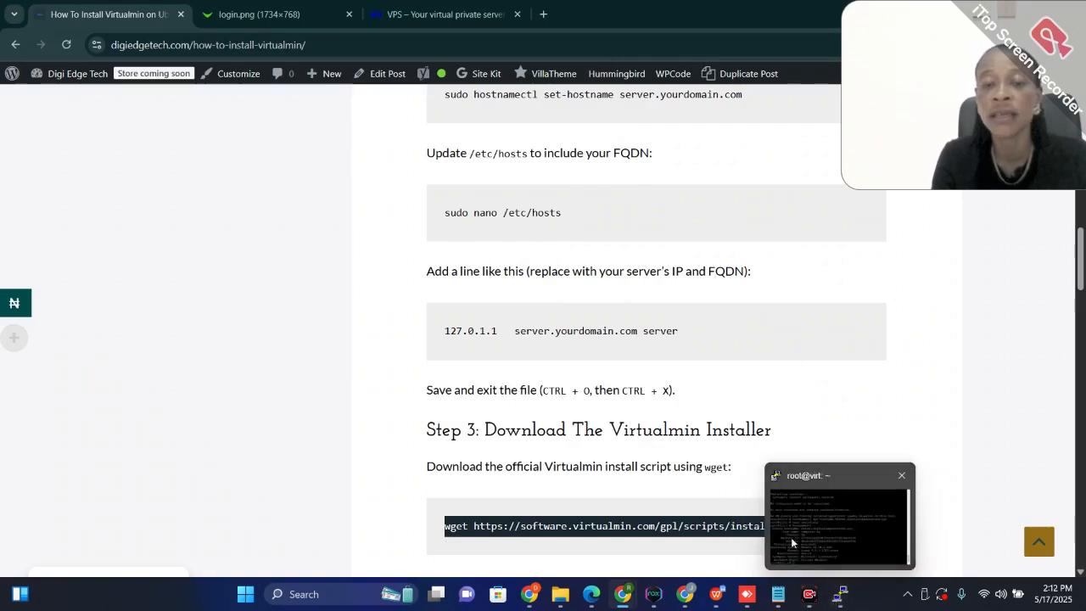
left_click(792, 546)
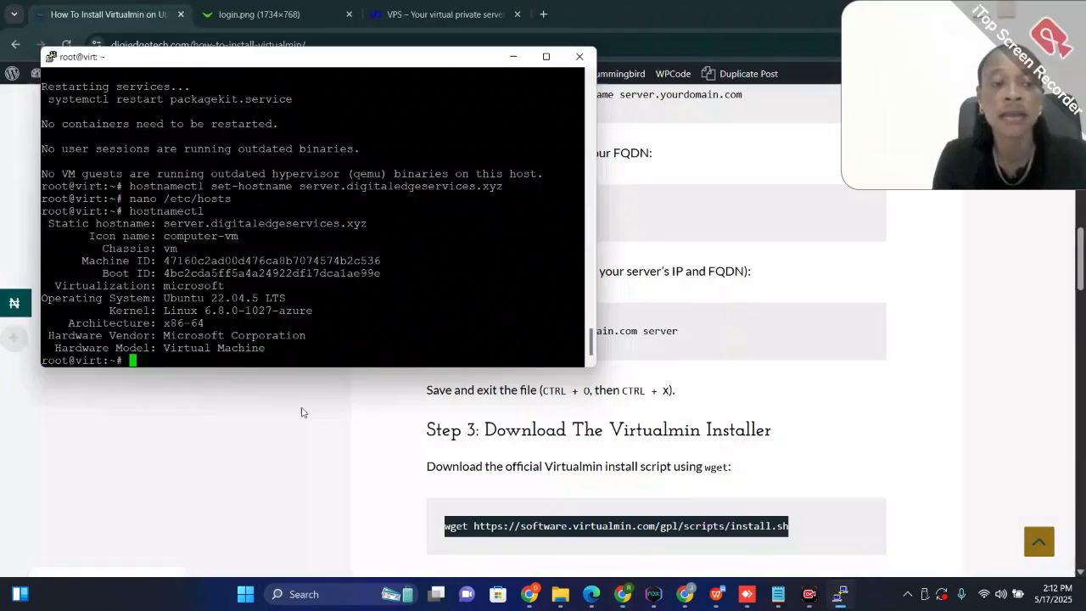
right_click(137, 361)
key("Return")
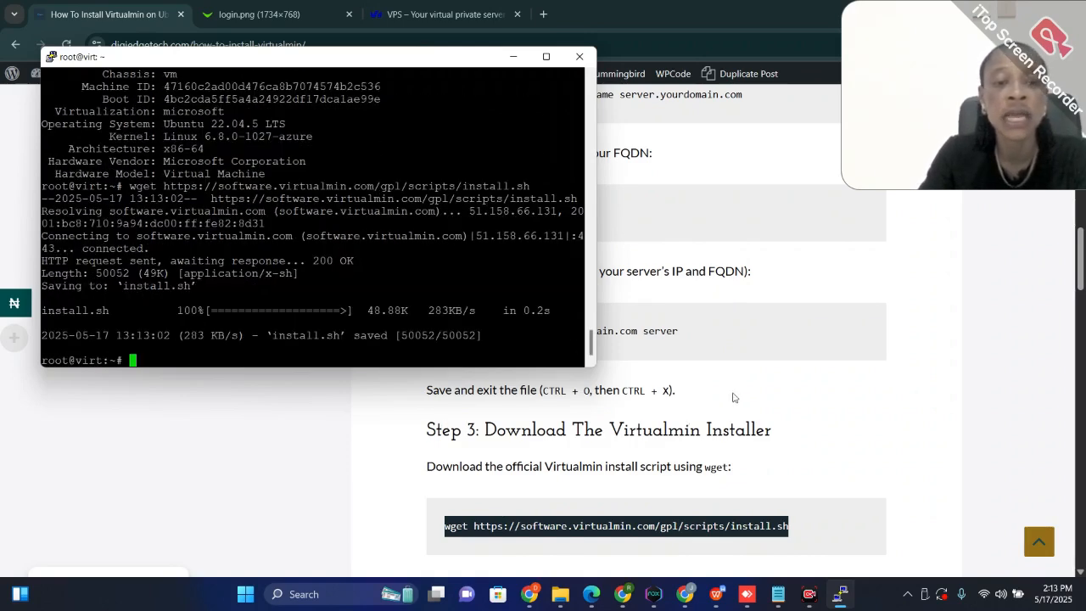
Copy chmod +x install.sh from the guide in Chrome and run it in PuTTY to make the install script executable
scroll(757, 389, "down", 2)
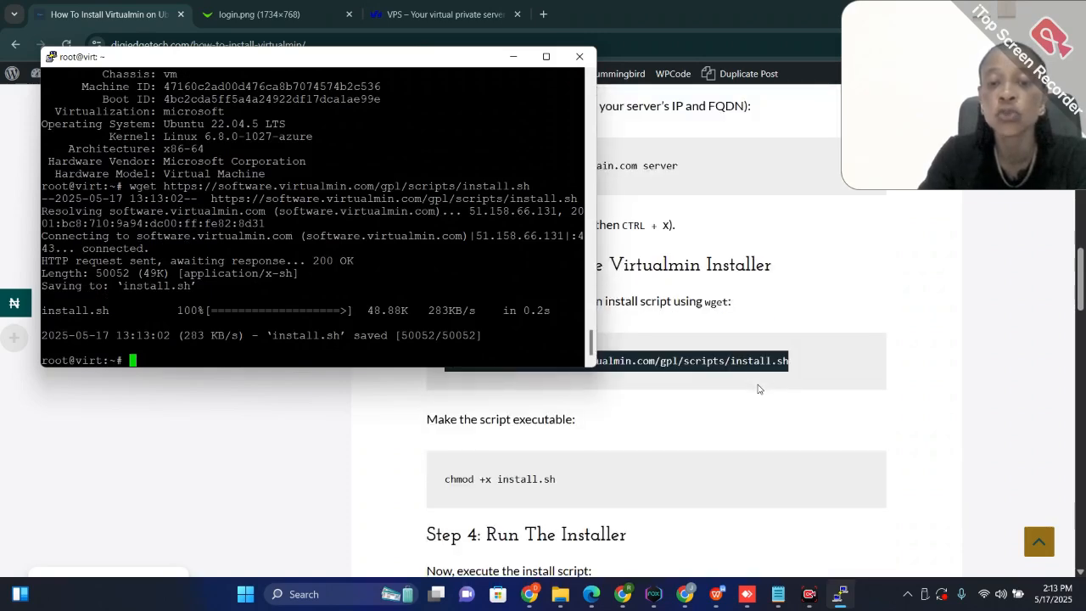
left_click_drag(557, 479, 445, 481)
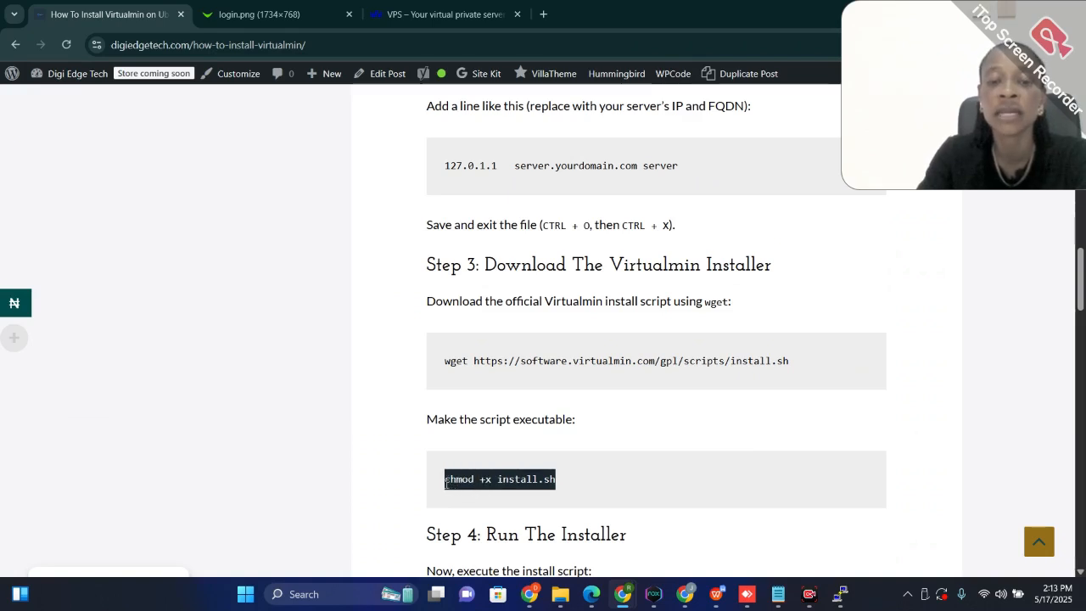
right_click(475, 477)
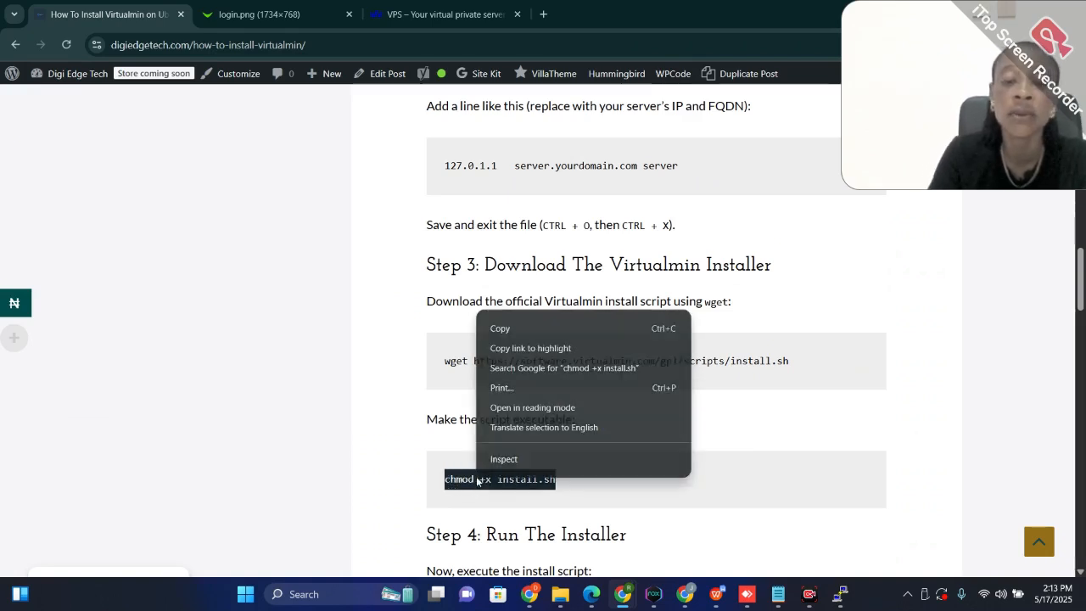
left_click(506, 330)
mouse_move(846, 604)
left_click(795, 528)
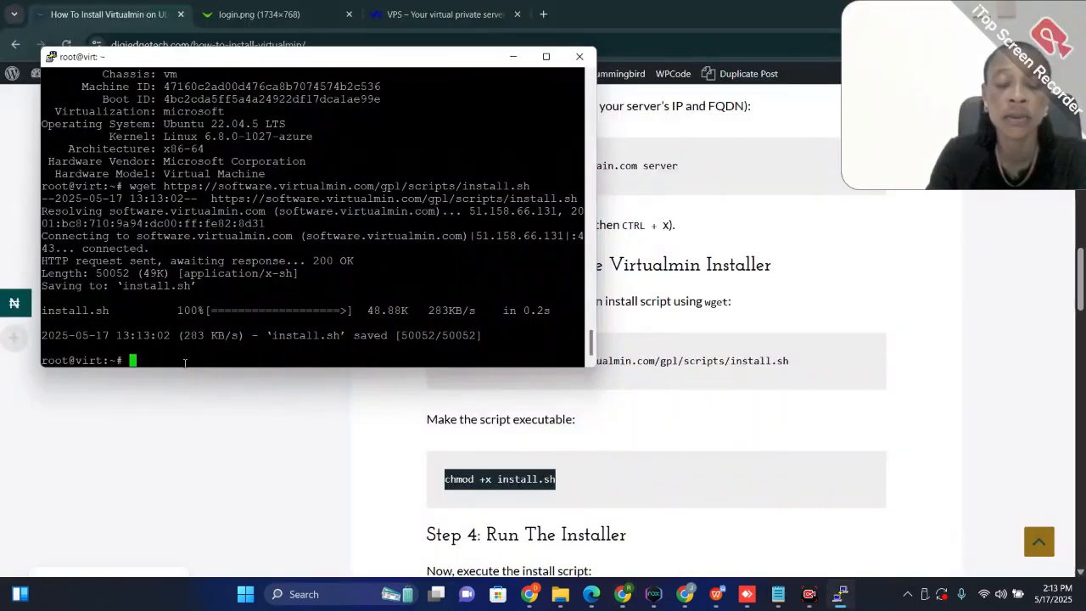
right_click(184, 362)
key("Return")
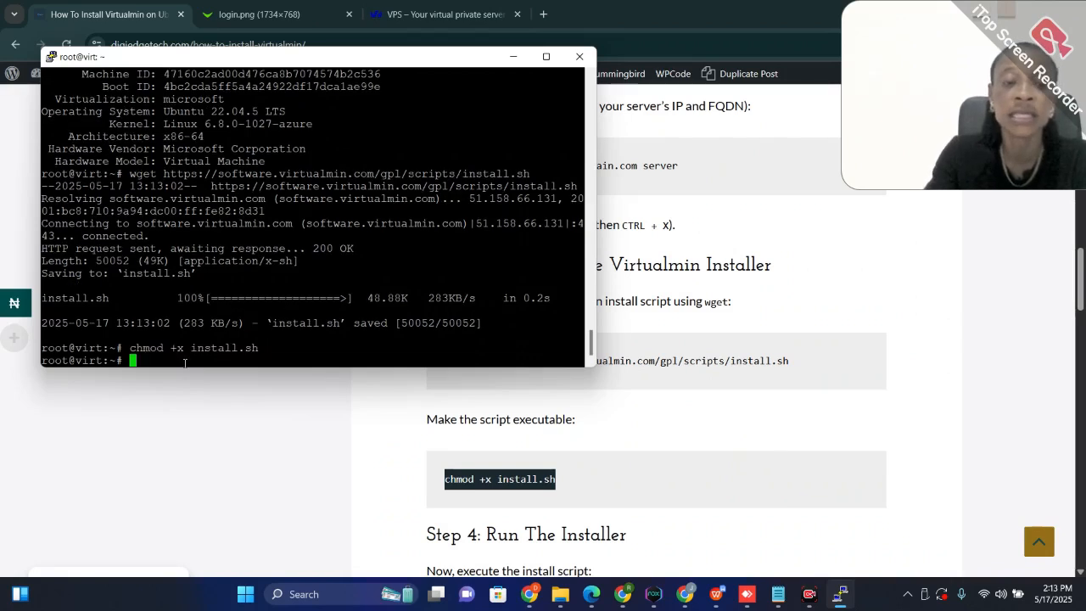
Copy sudo ./install.sh from the guide's Step 4, run it in PuTTY and answer y to continue the Virtualmin installation
scroll(661, 475, "down", 3)
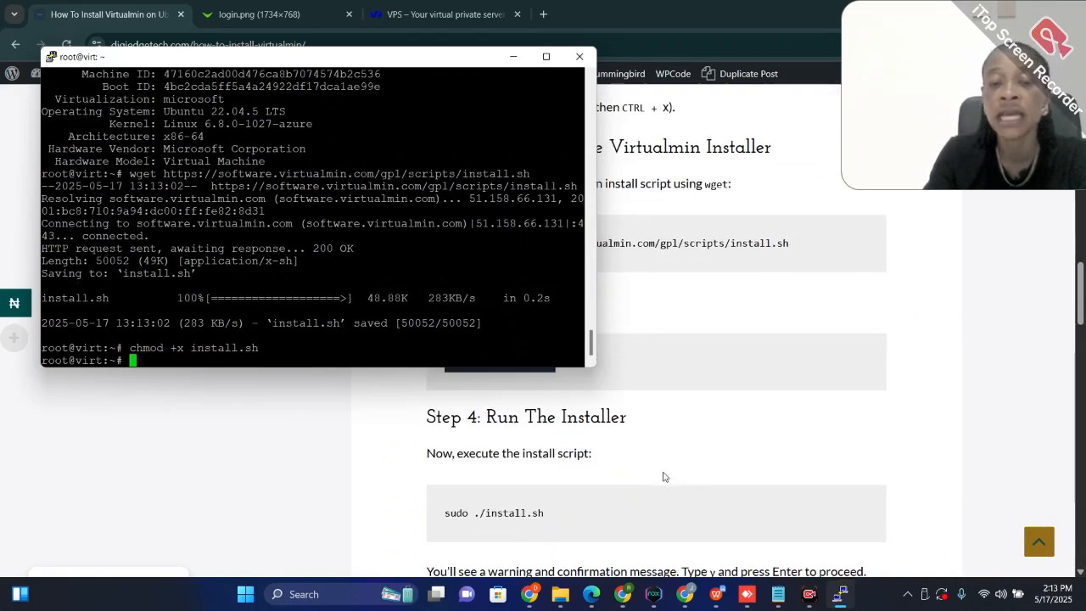
left_click(550, 444)
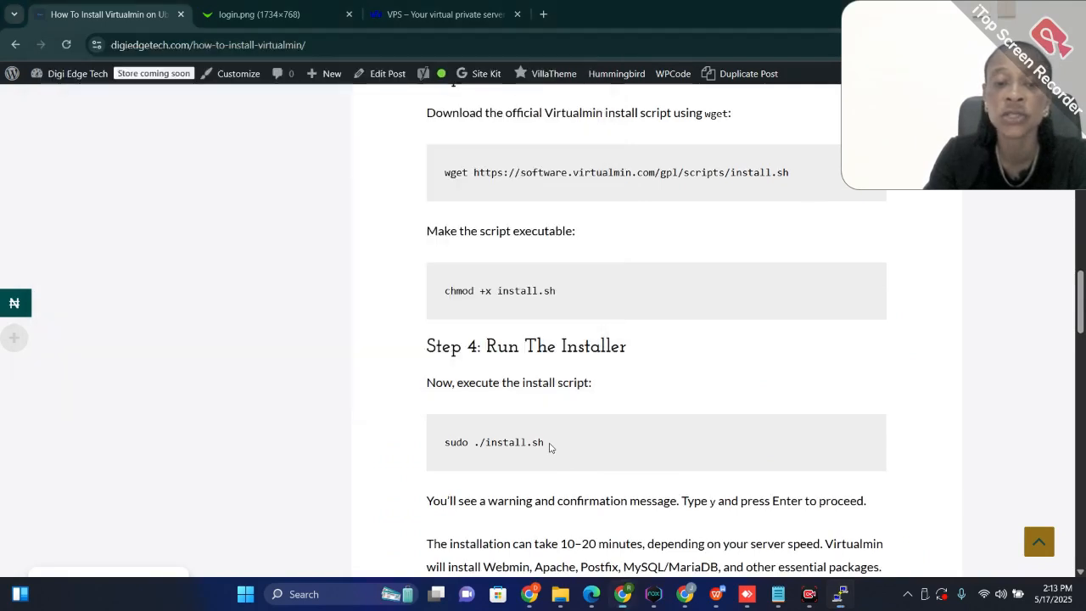
left_click_drag(549, 444, 440, 451)
right_click(482, 443)
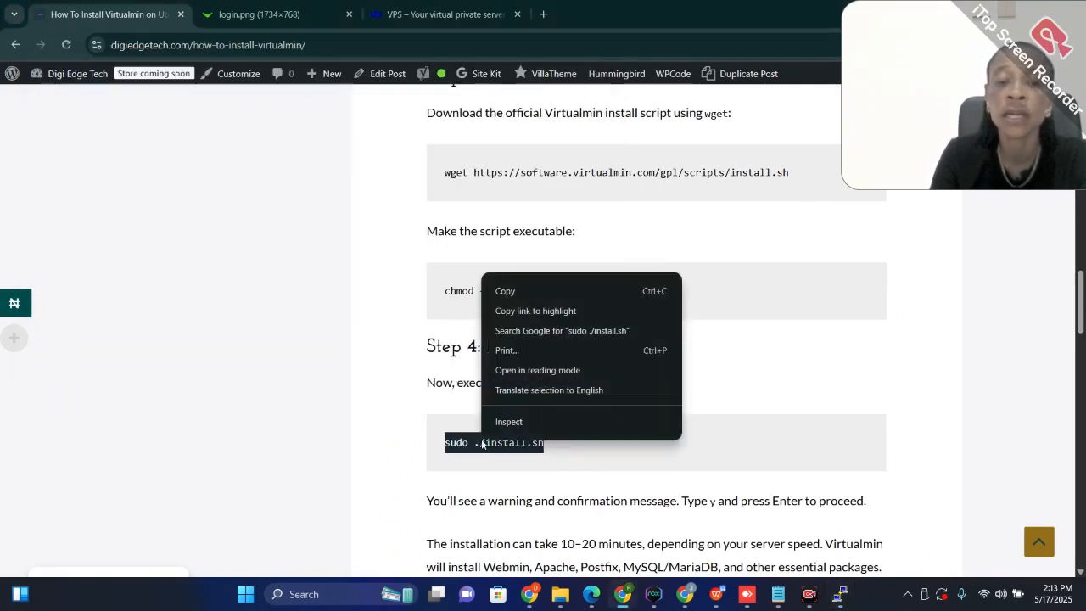
left_click(504, 291)
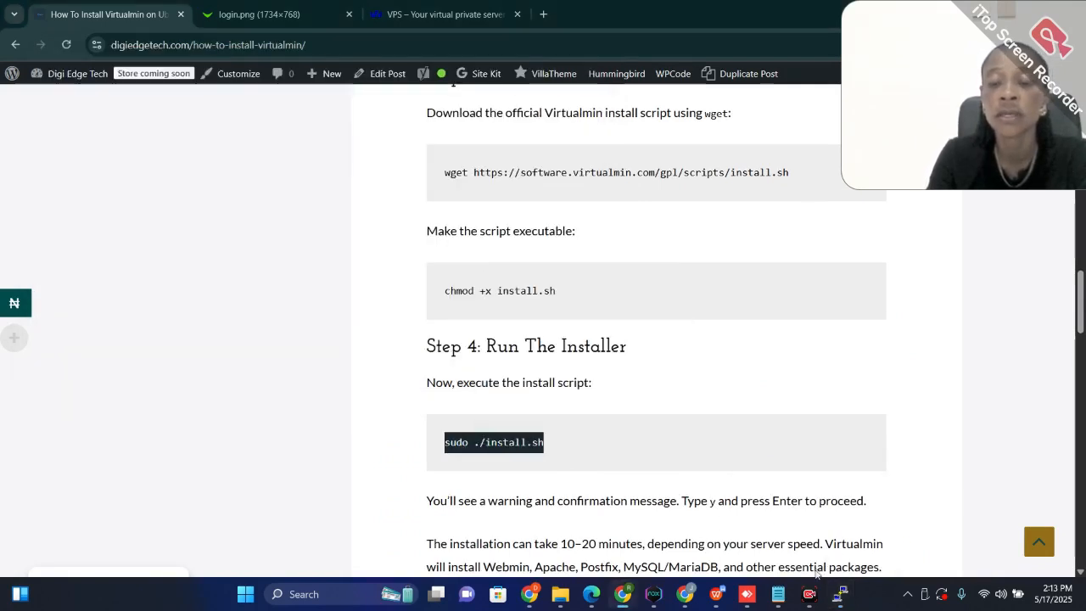
mouse_move(840, 594)
left_click(816, 538)
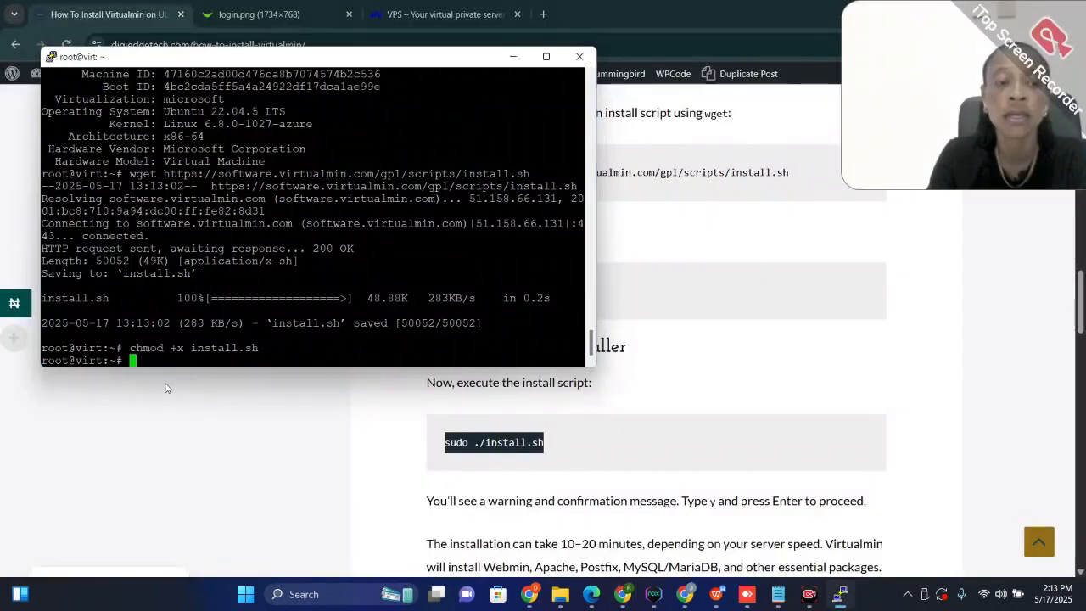
right_click(136, 360)
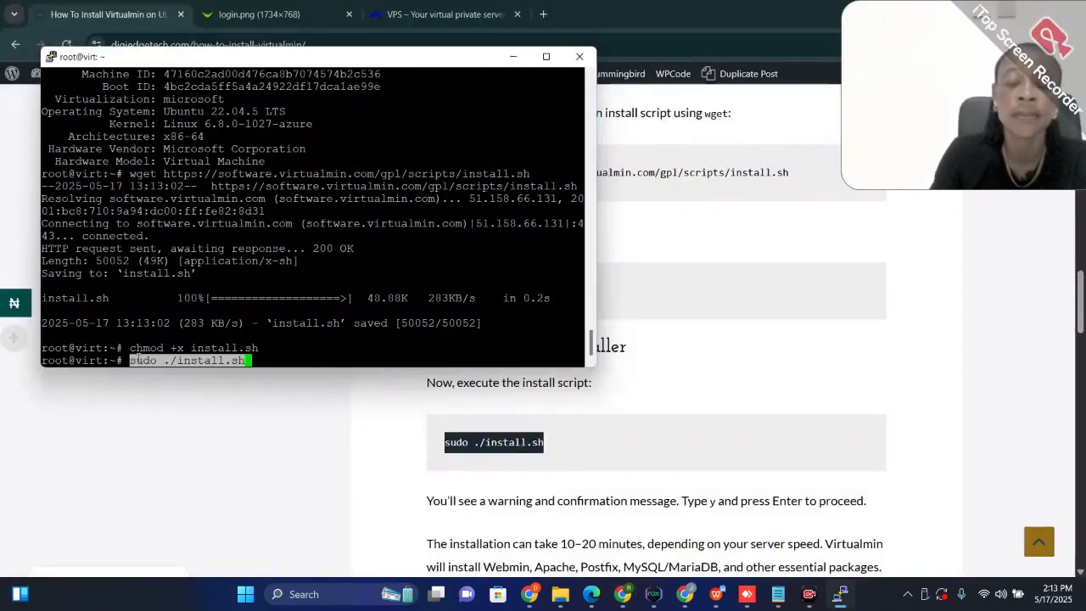
key("Return")
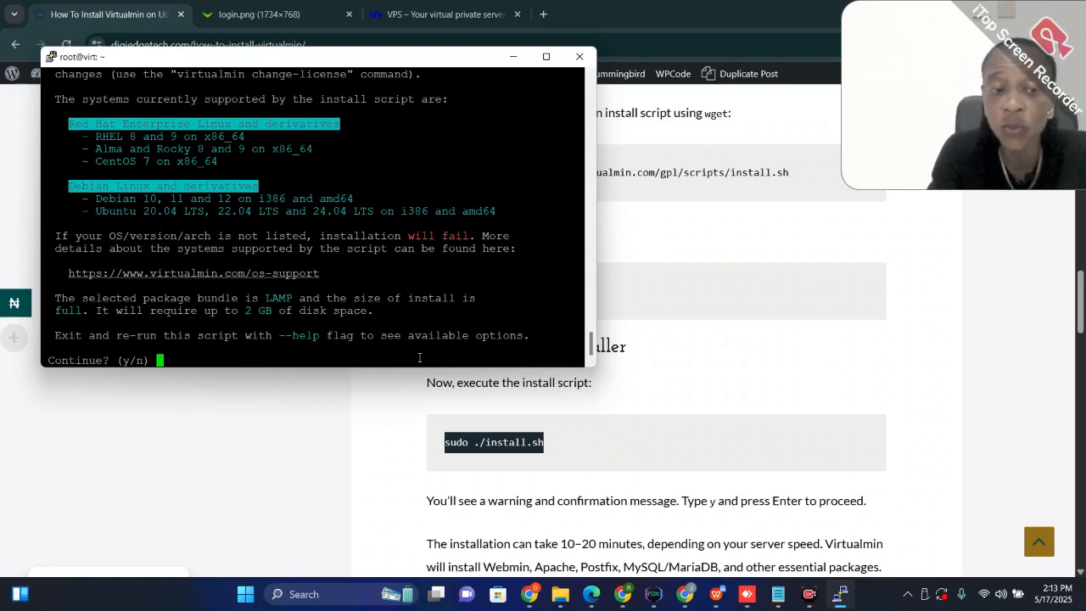
type("y")
key("Return")
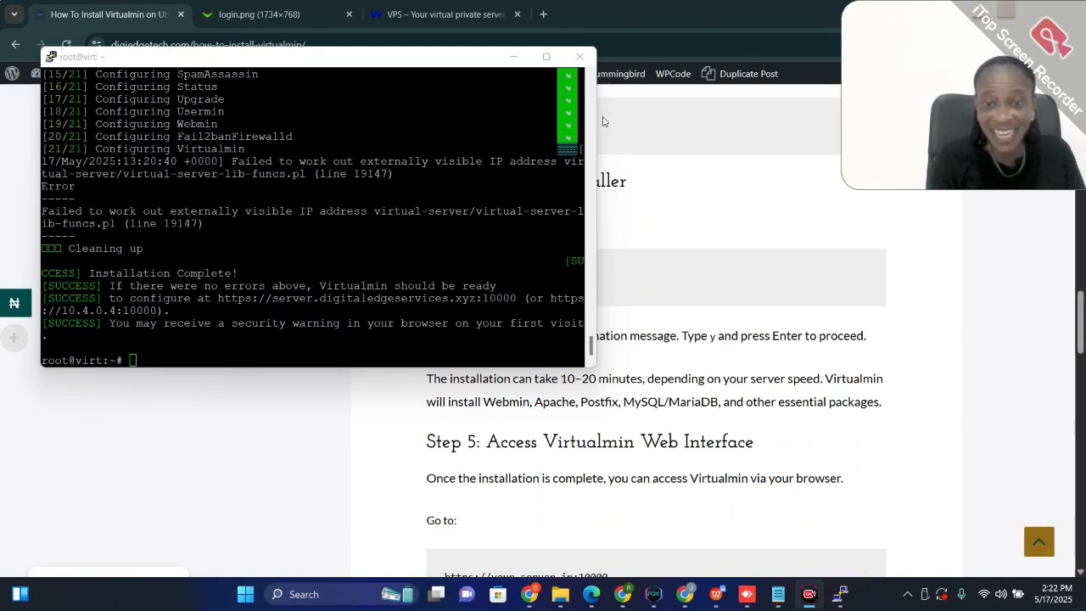
left_click_drag(597, 143, 725, 143)
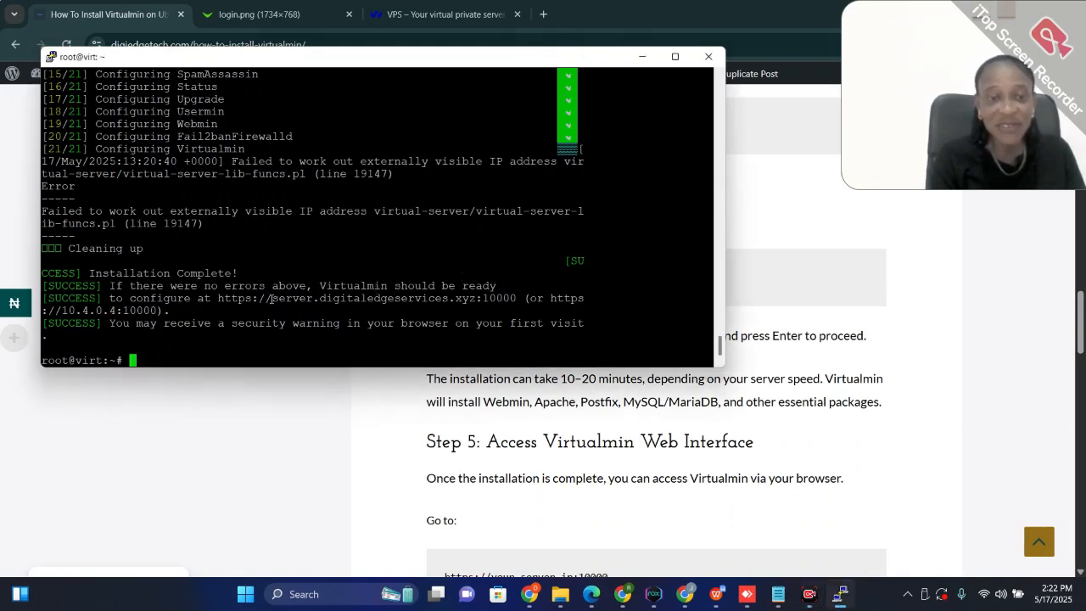
left_click_drag(219, 298, 517, 299)
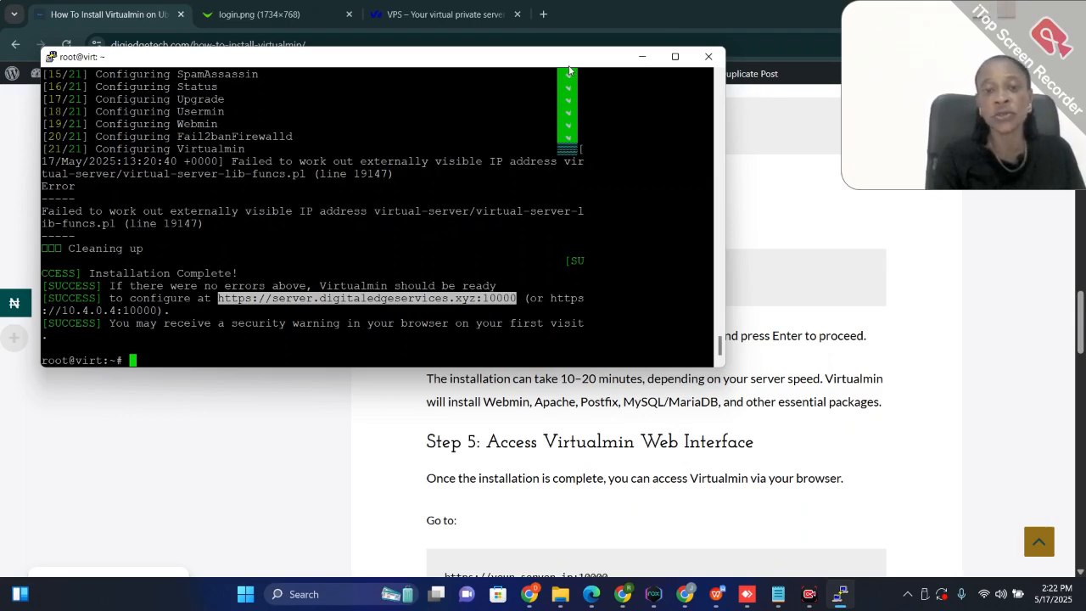
left_click(544, 14)
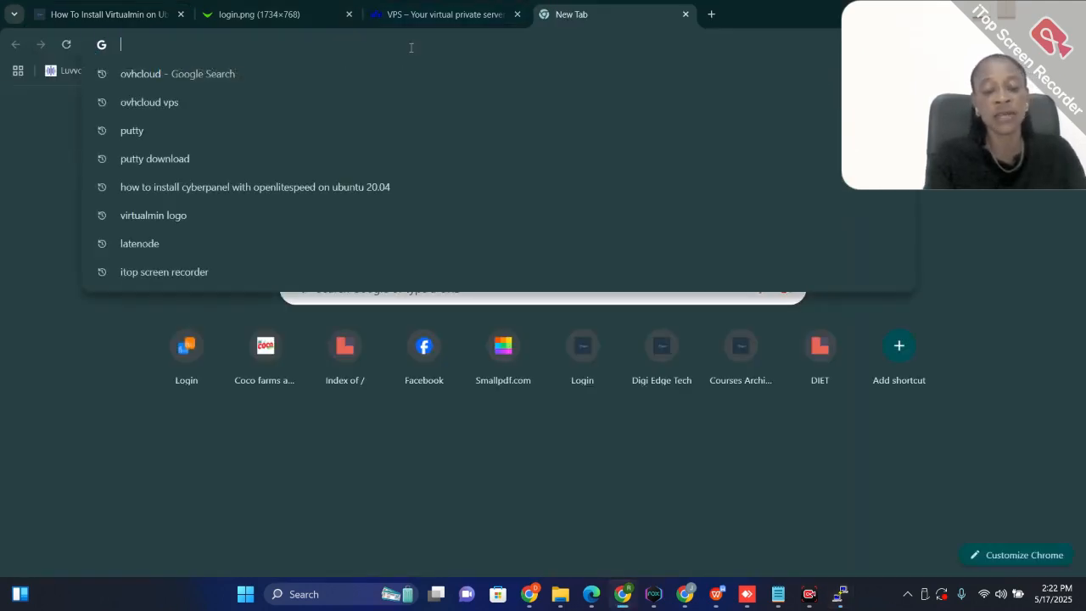
key("ctrl+v")
key("Return")
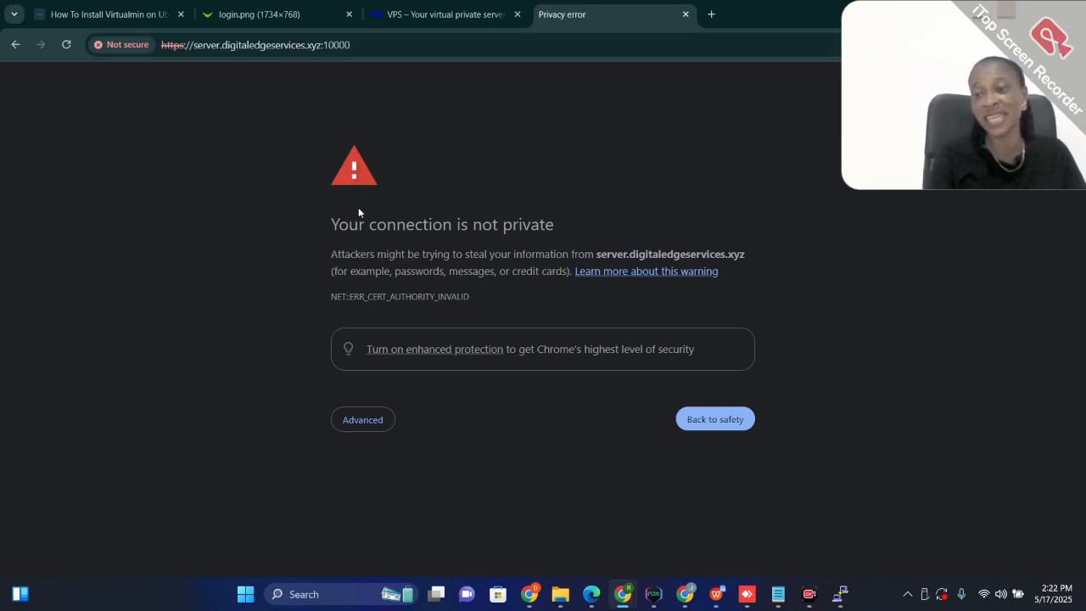
left_click(364, 419)
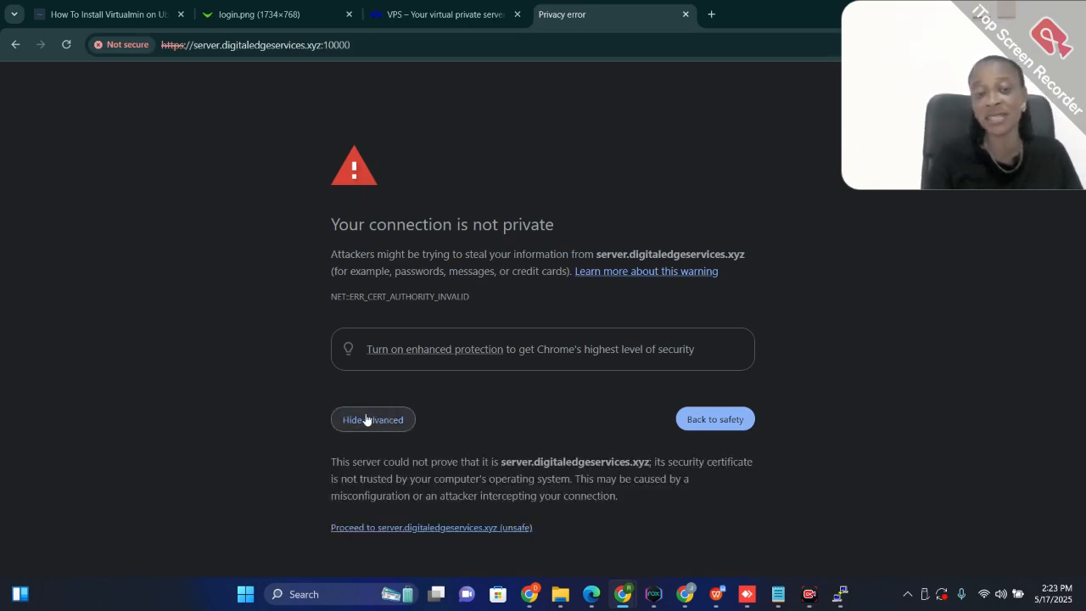
left_click(451, 528)
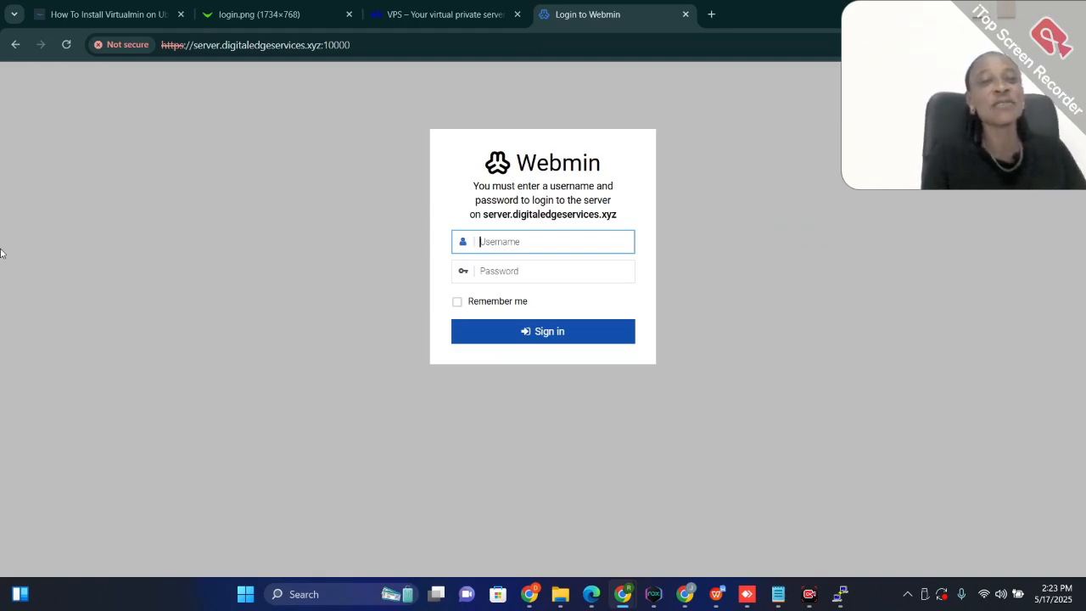
Return to the Virtualmin guide tab and review the instructions for accessing and logging in to the web interface
left_click(93, 22)
scroll(565, 331, "down", 4)
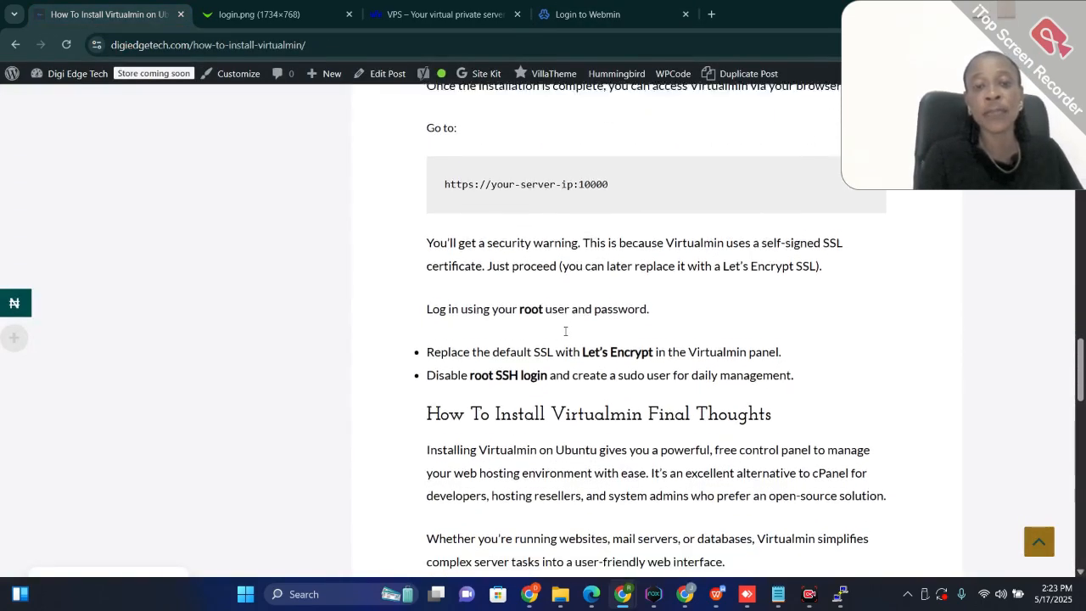
scroll(565, 334, "up", 5)
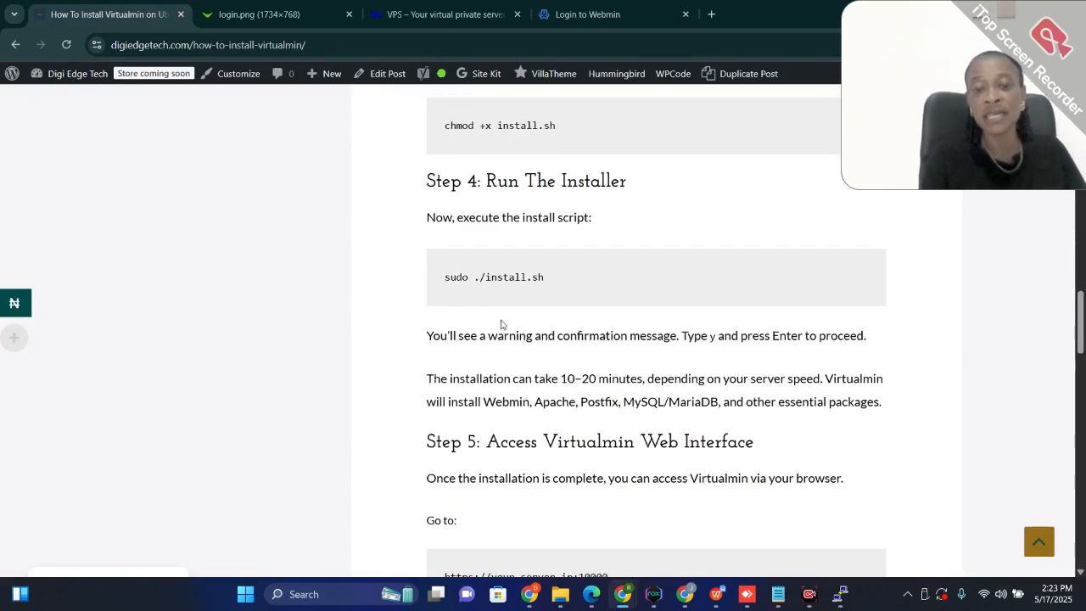
Read the guide's Step 5, SSL and root SSH recommendations and Next Steps list, checking them against the Webmin login page
scroll(540, 448, "down", 2)
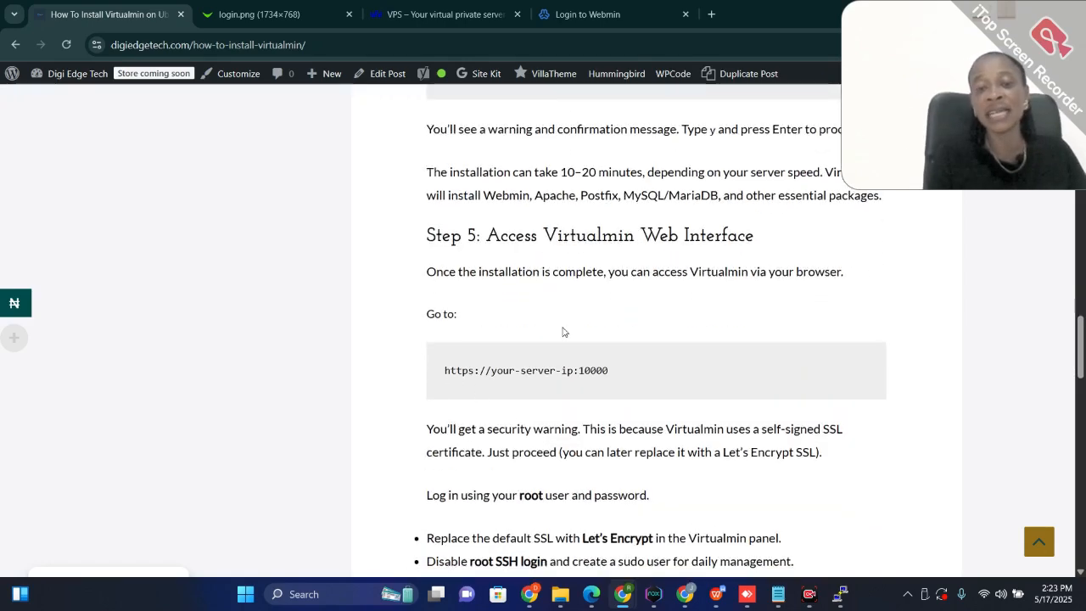
scroll(564, 331, "down", 1)
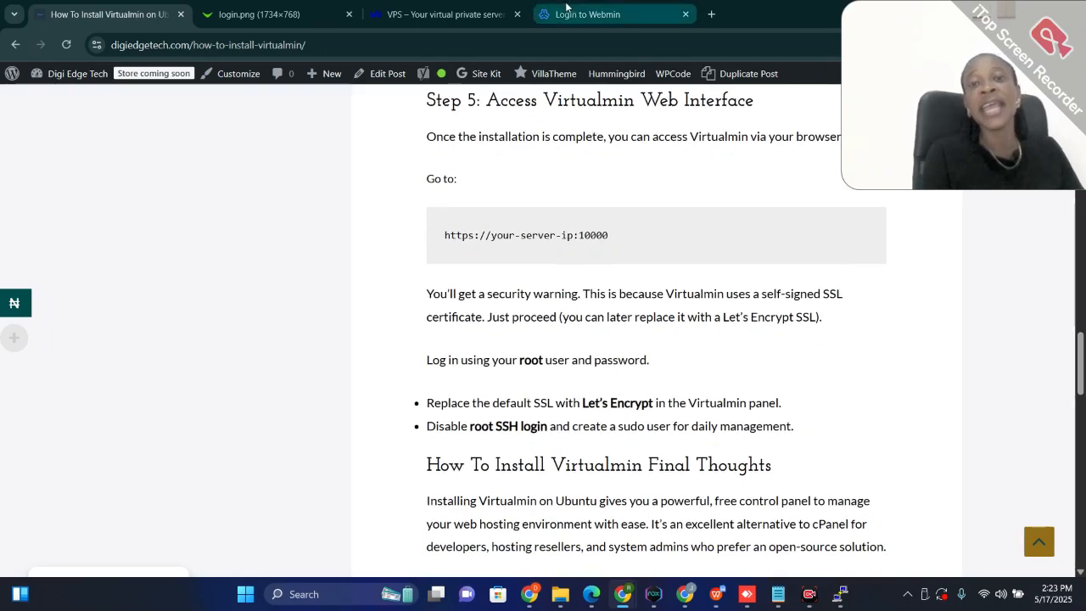
left_click(567, 17)
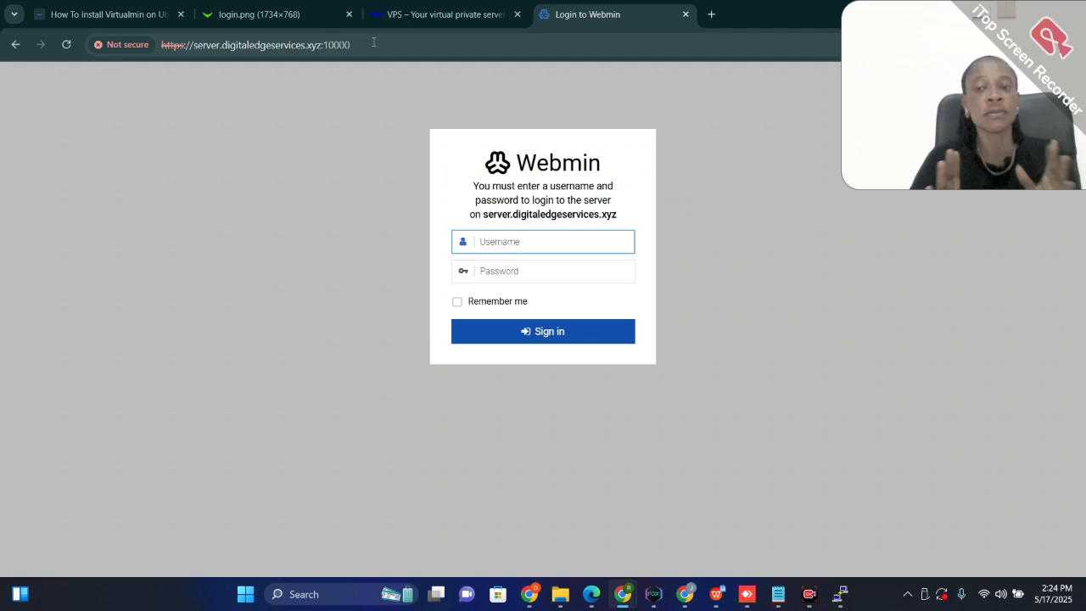
left_click(70, 10)
scroll(565, 320, "down", 1)
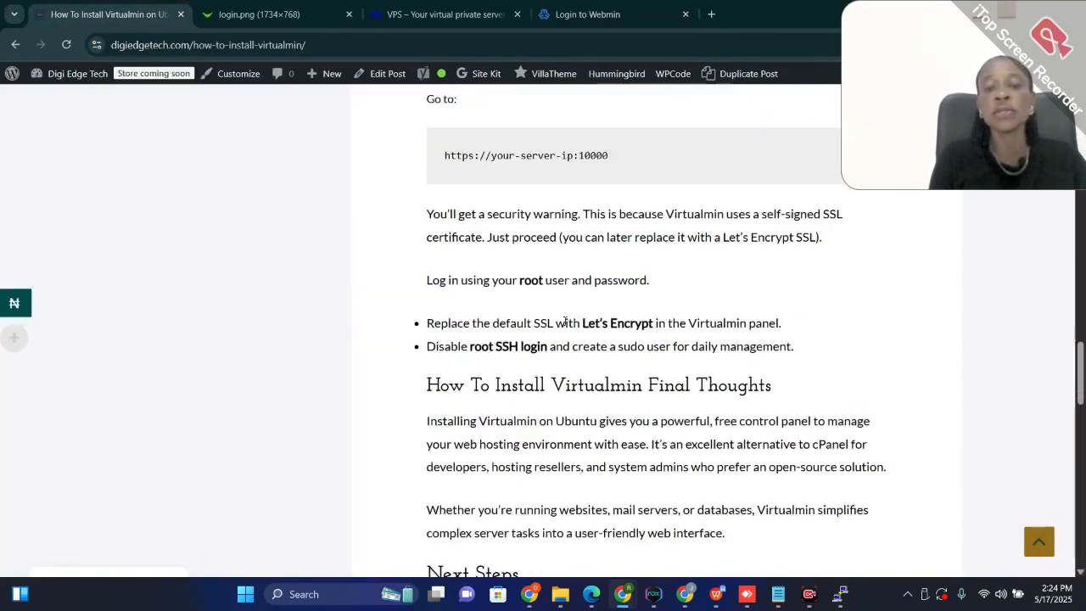
scroll(499, 448, "down", 1)
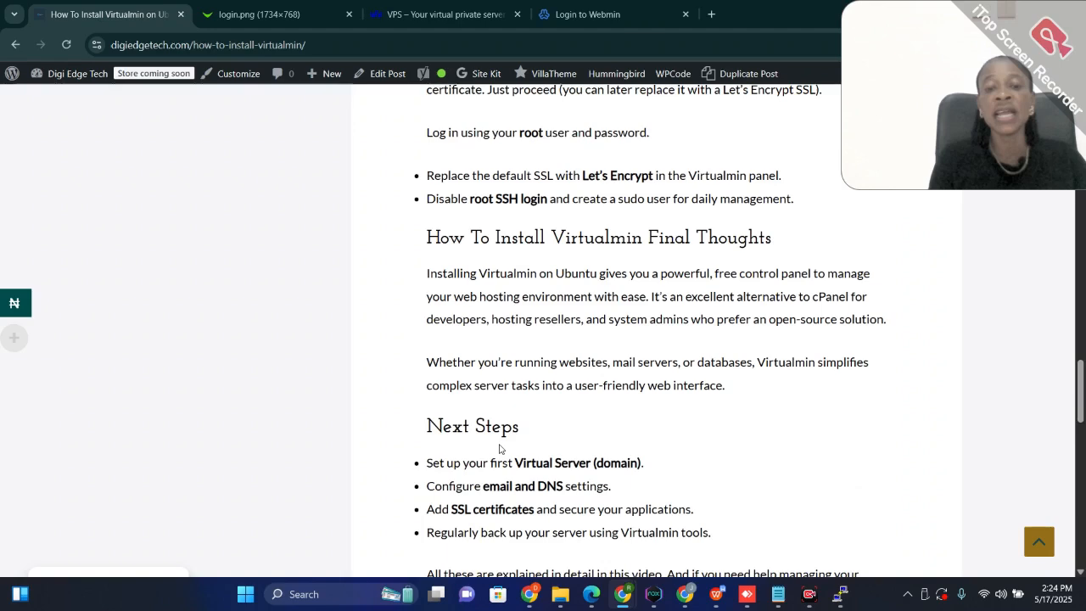
scroll(499, 448, "down", 3)
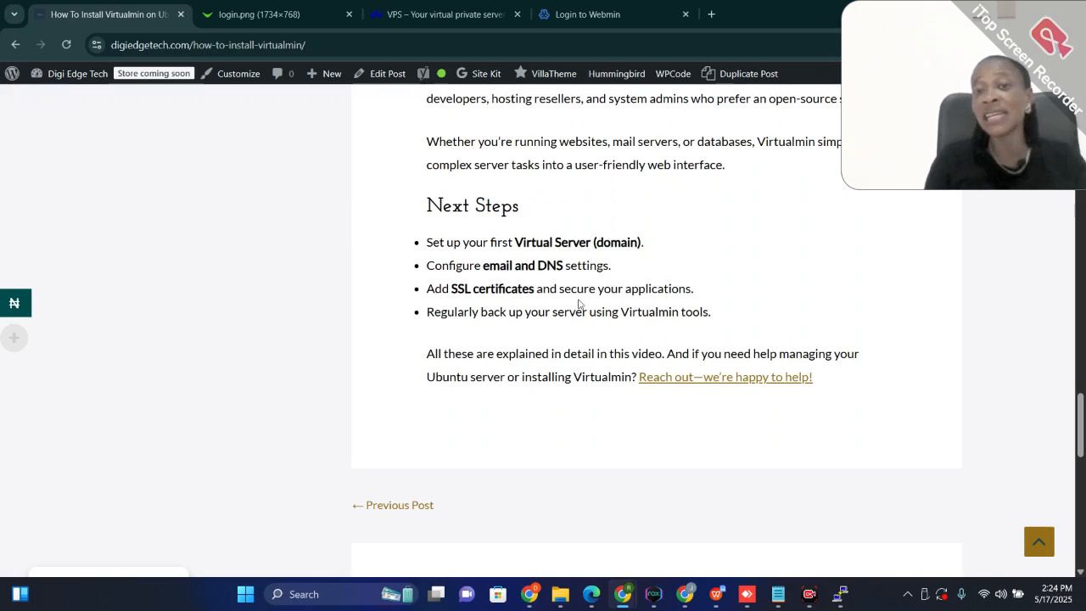
Return to the Webmin login page for server.digitaledgeservices.xyz and enter azureuser as the username
left_click(579, 19)
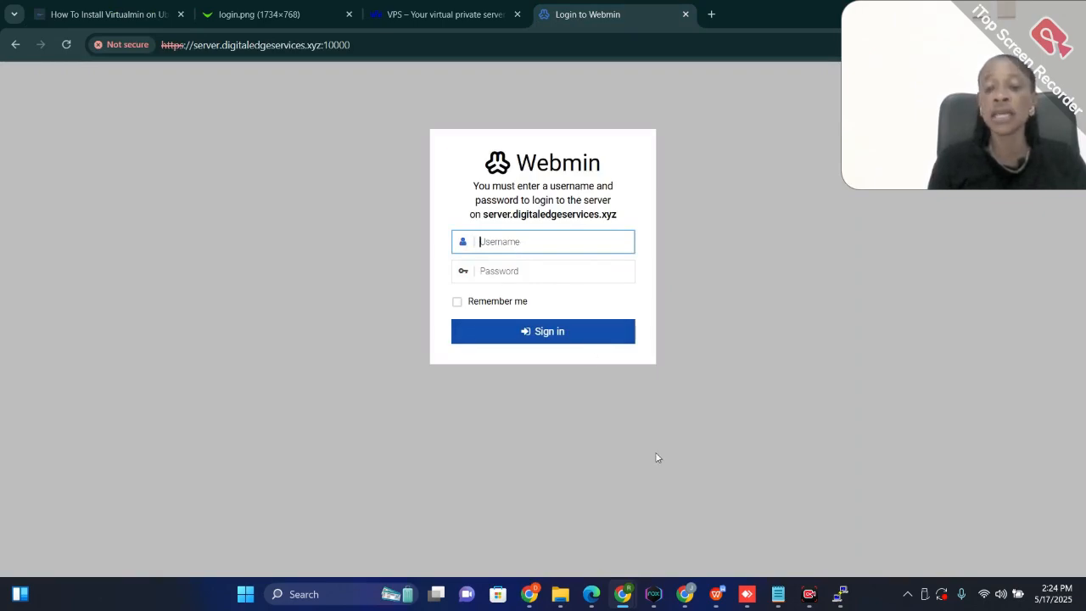
mouse_move(778, 601)
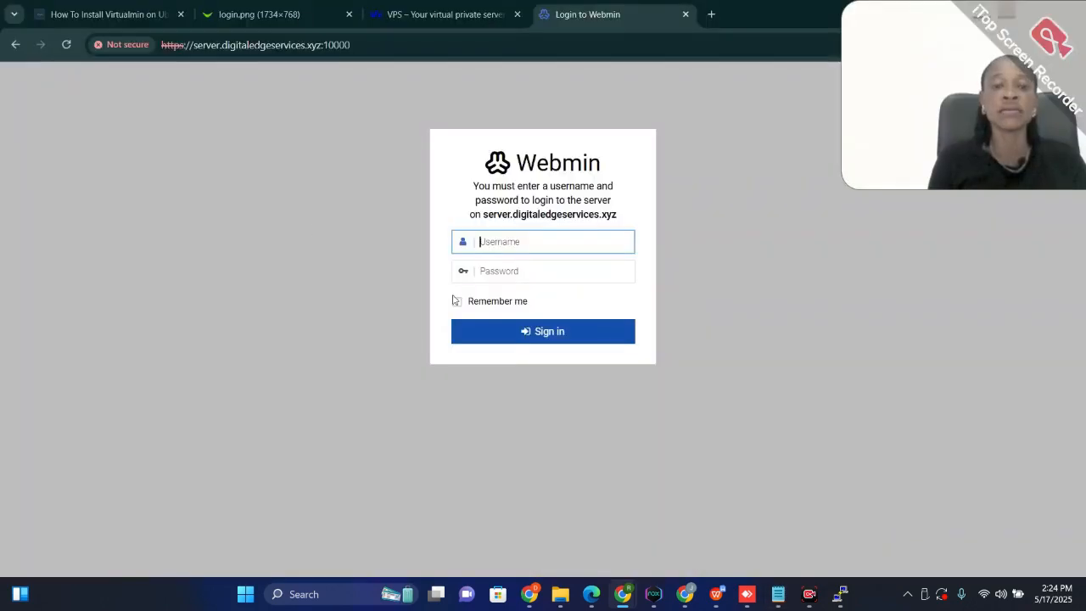
type("a")
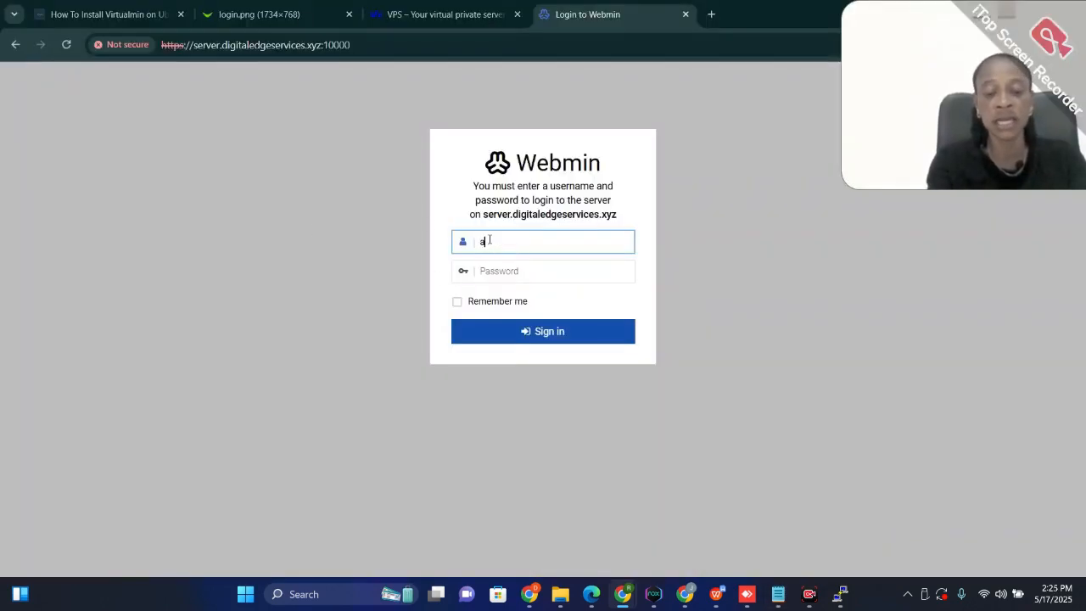
type("zureuser")
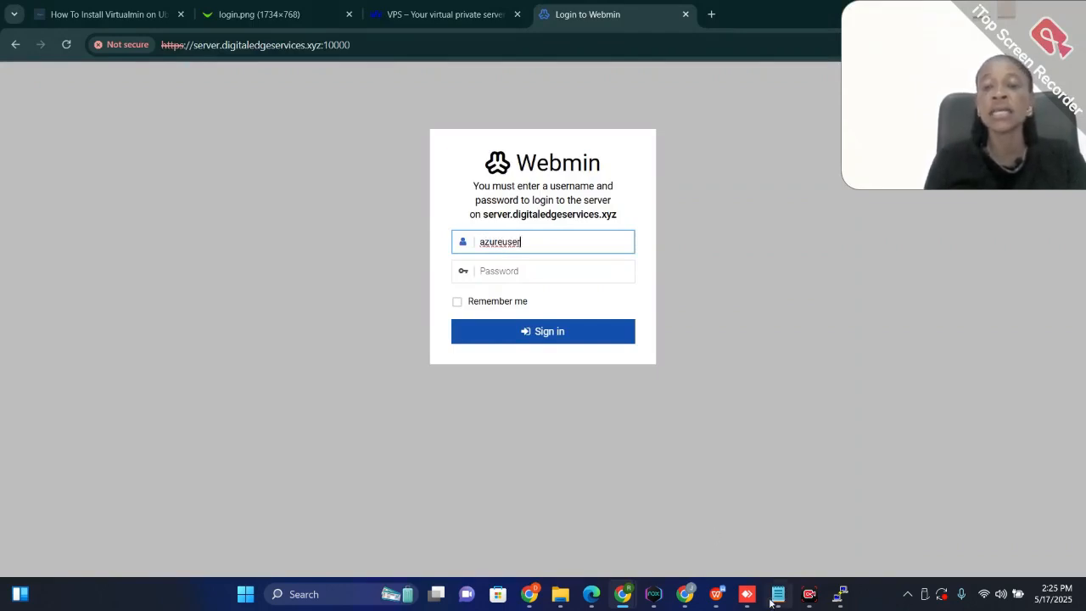
Switch to Notepad, undo the edits in the server note until the deleted account password is restored, and copy it
left_click(765, 531)
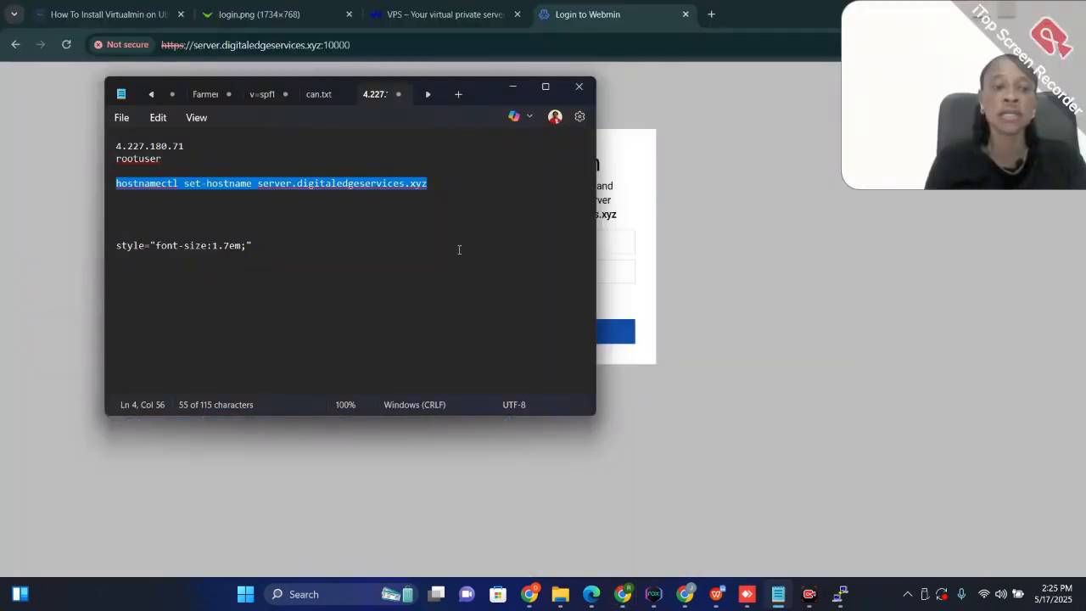
key("BackSpace")
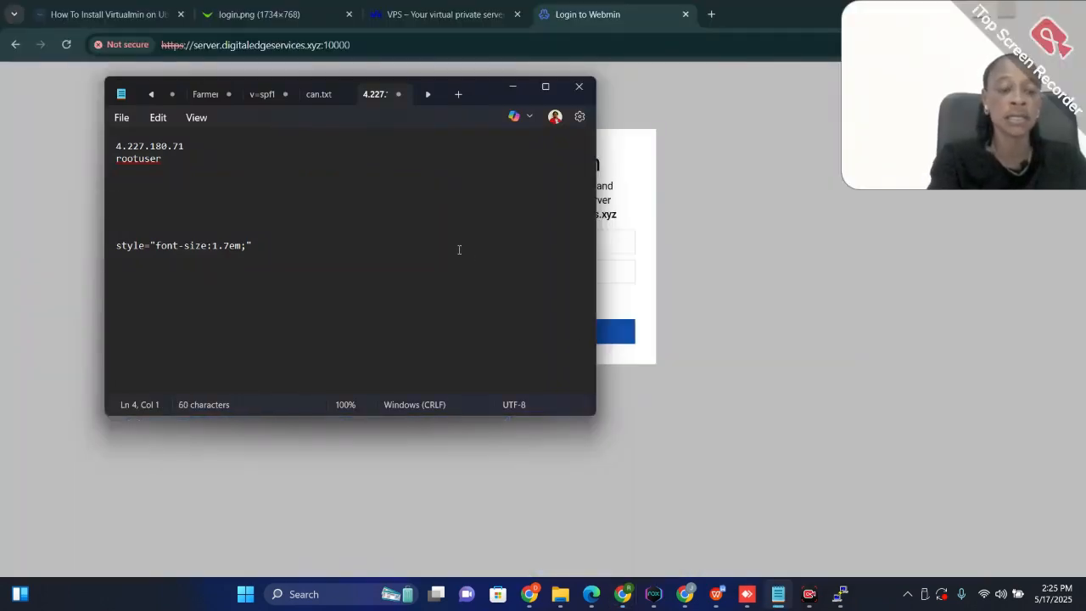
key("ctrl+z")
key("ctrl+z")
key("ctrl+z")
key("ctrl+z")
key("ctrl+z")
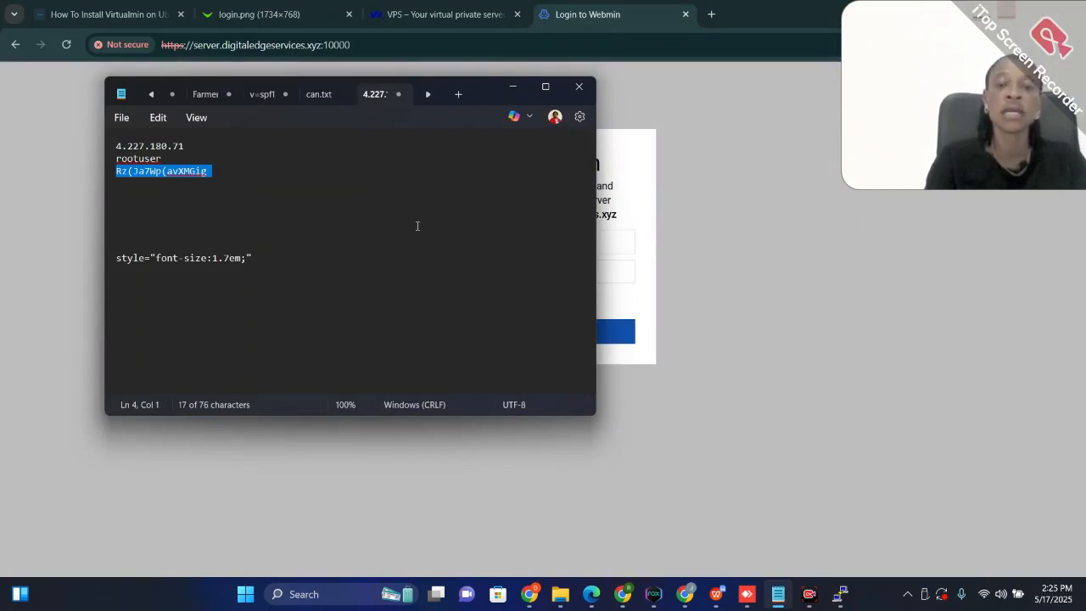
Go back to the Webmin login form in Chrome, paste the account password and sign in
left_click(668, 225)
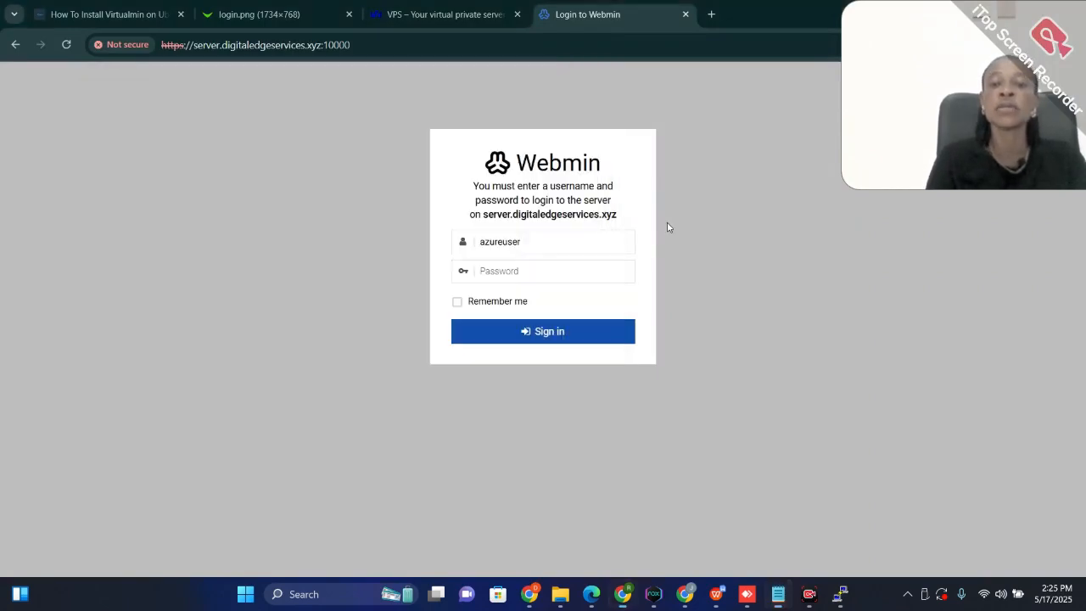
left_click(552, 277)
key("ctrl+v")
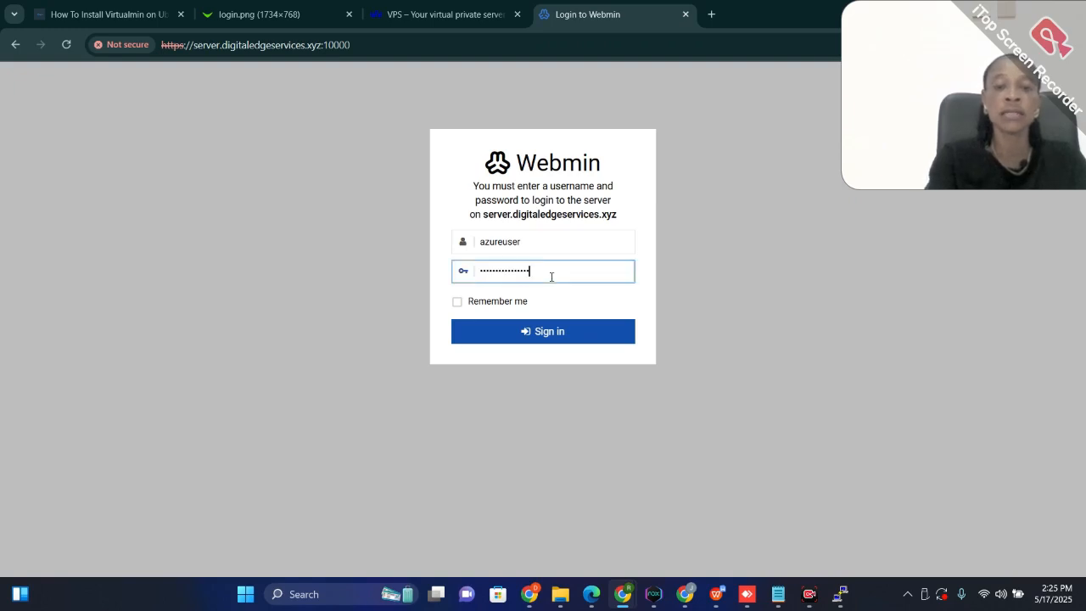
left_click(539, 332)
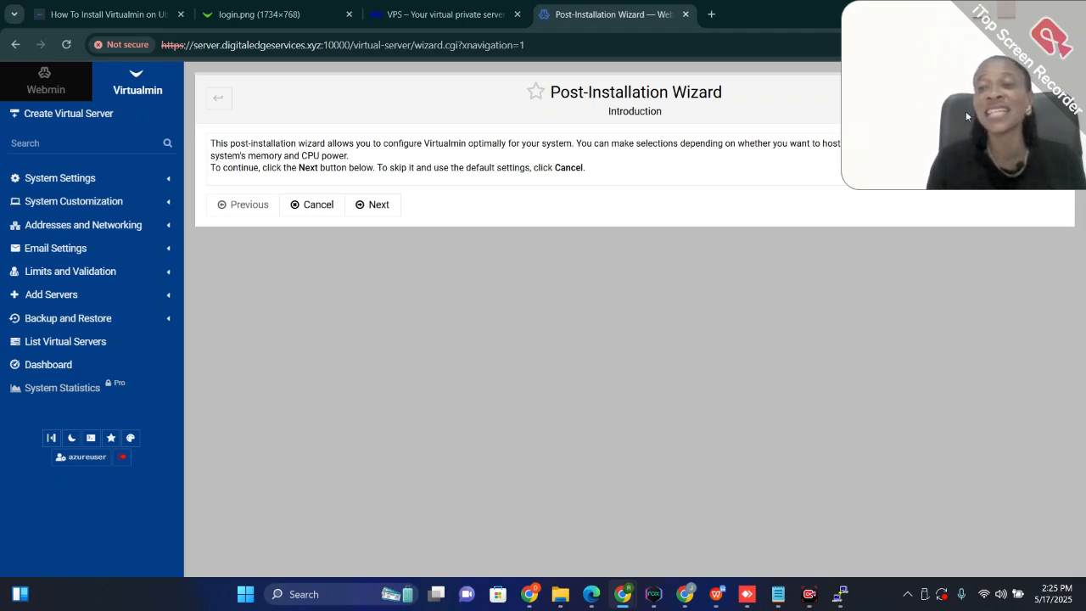
left_click_drag(966, 117, 921, 467)
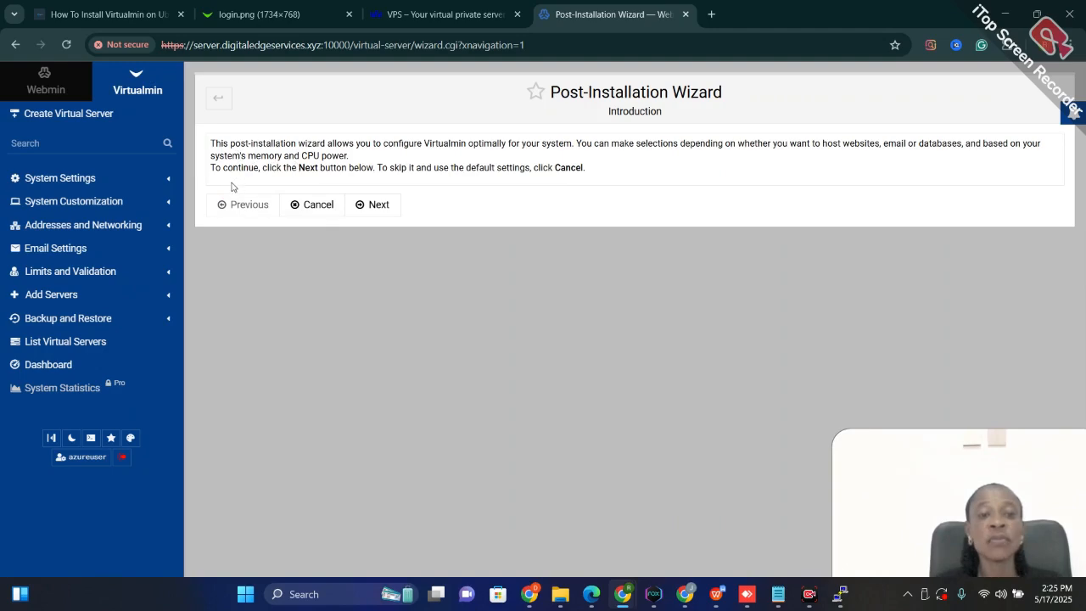
Start the Post-Installation Wizard, keeping the email domain lookup server on and ClamAV virus scanning off
left_click(380, 211)
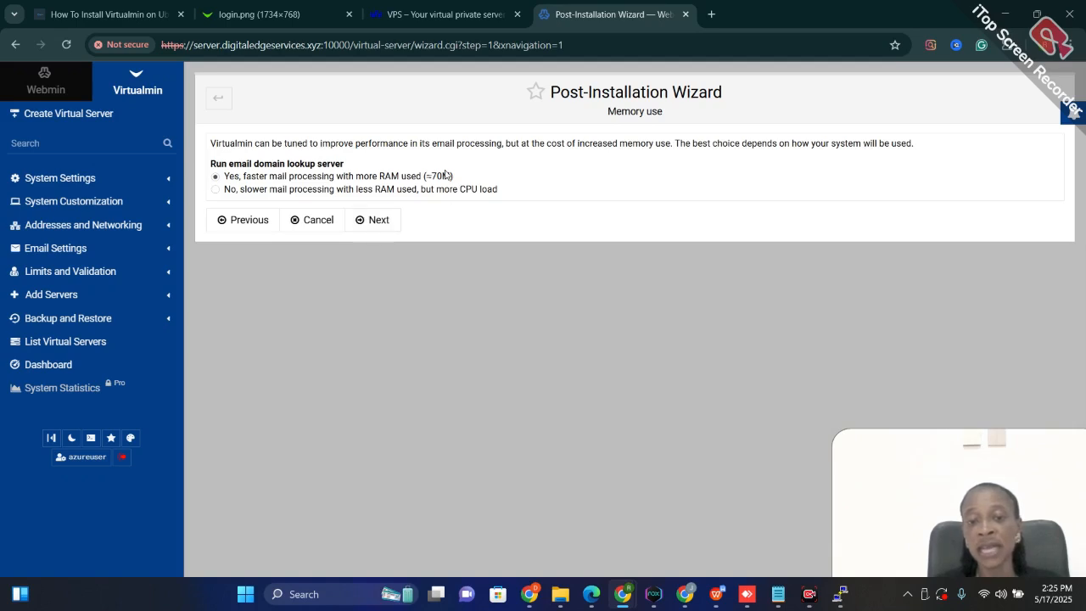
left_click(374, 225)
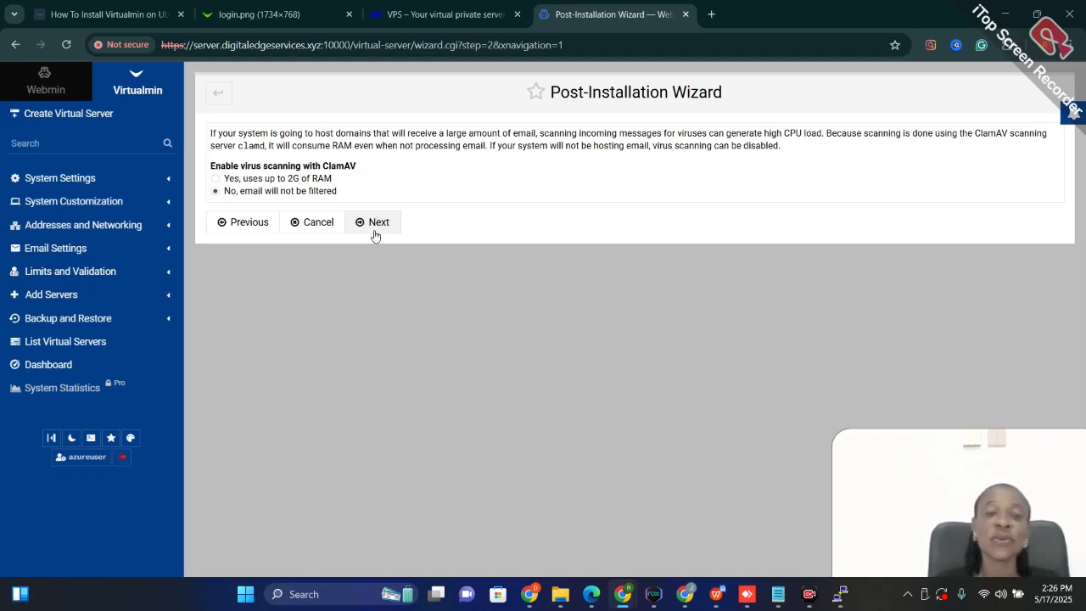
left_click(374, 230)
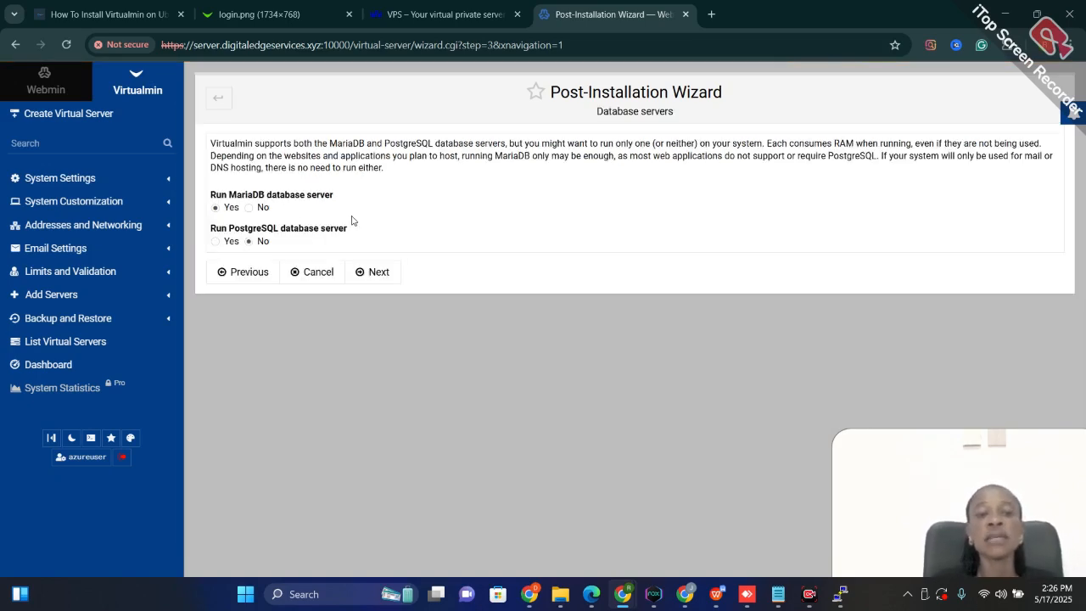
Keep MariaDB enabled and PostgreSQL disabled, and accept the suggested MariaDB root password
left_click(377, 277)
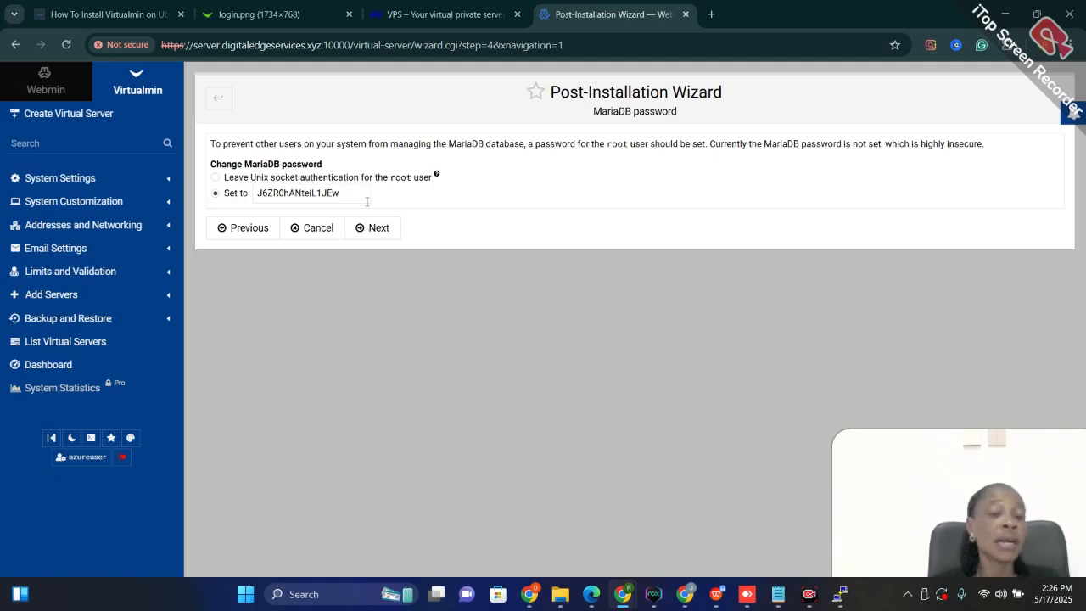
left_click(374, 226)
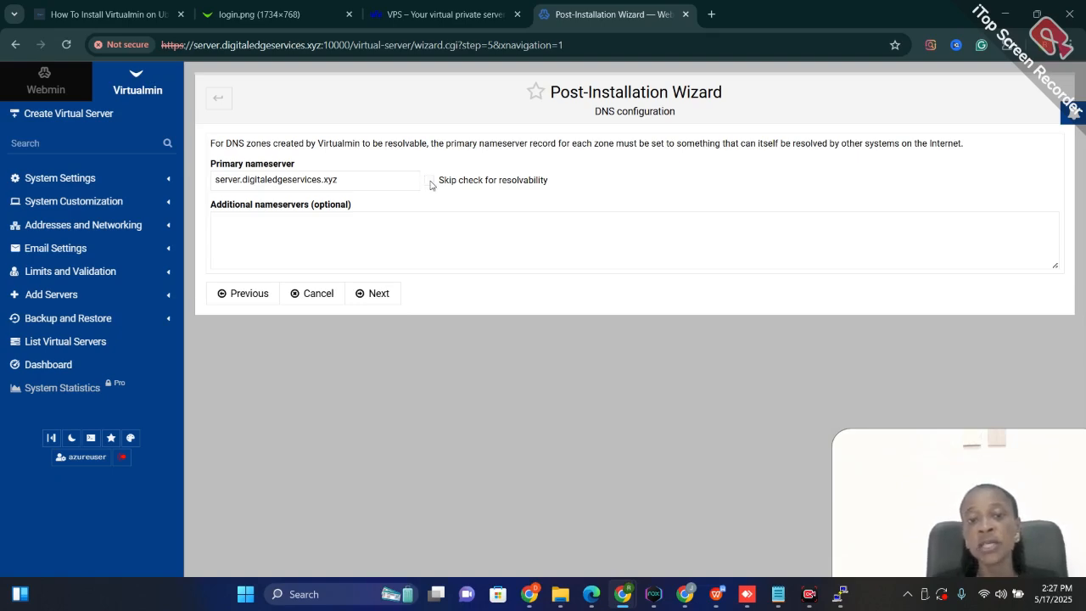
Skip the resolvability check for the primary nameserver server.digitaledgeservices.xyz and keep the default master administrator's email address
left_click(429, 180)
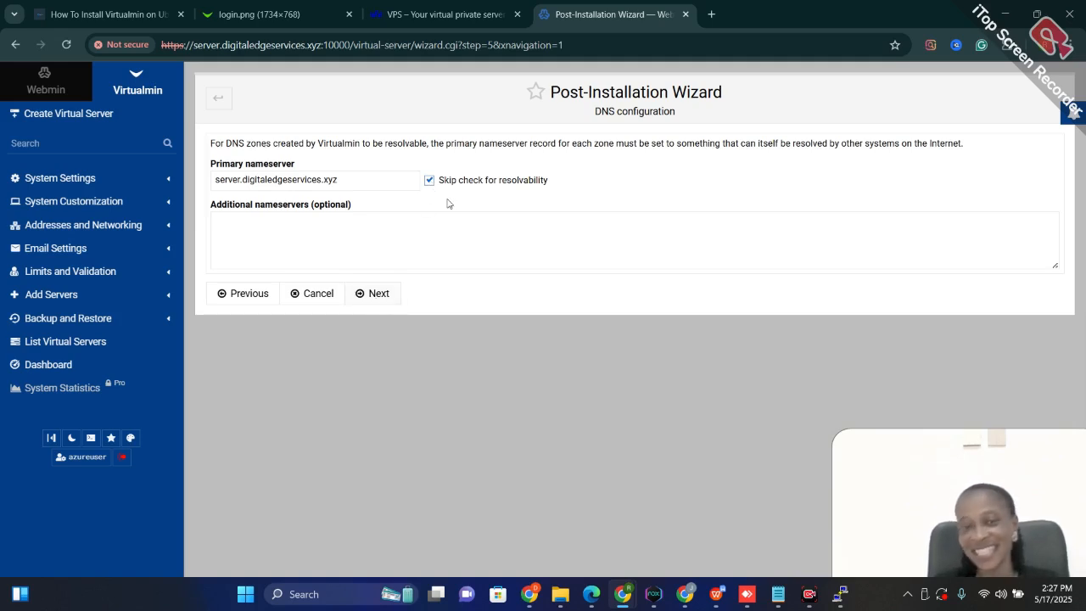
left_click(381, 294)
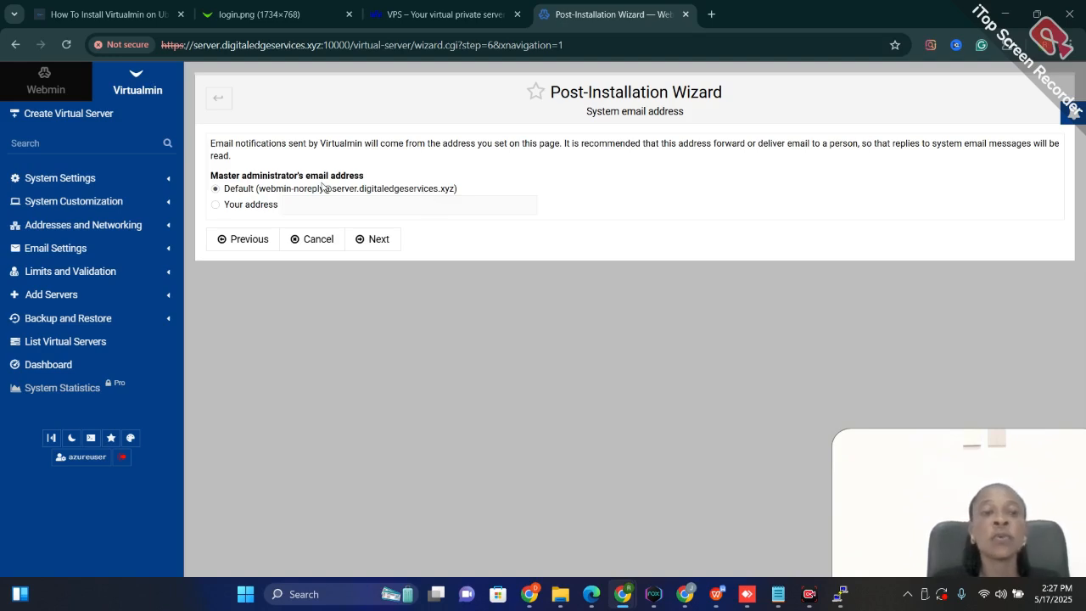
left_click(215, 205)
left_click(216, 189)
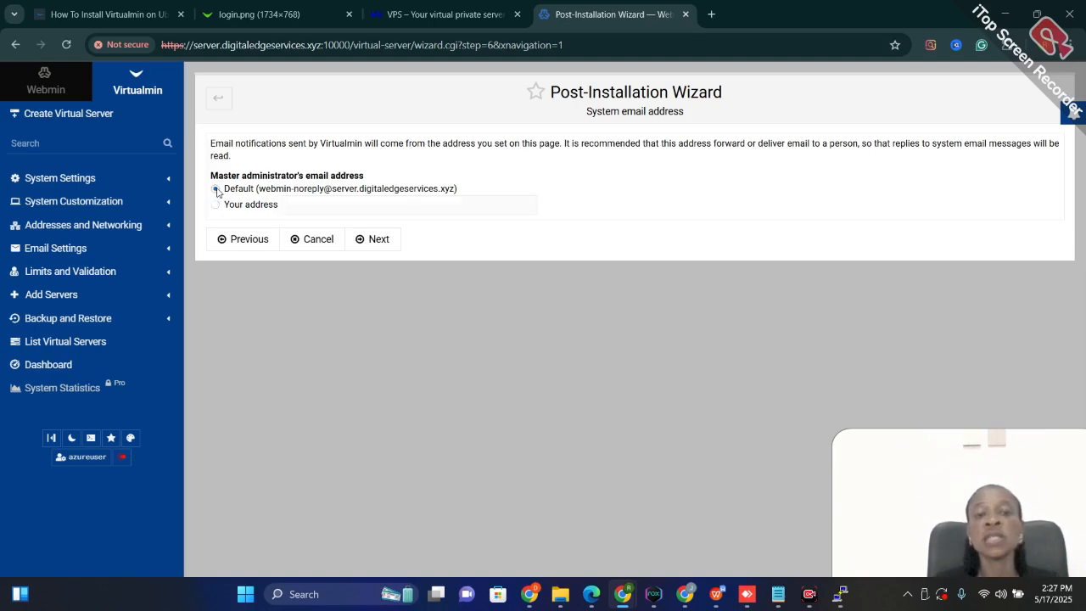
left_click(362, 240)
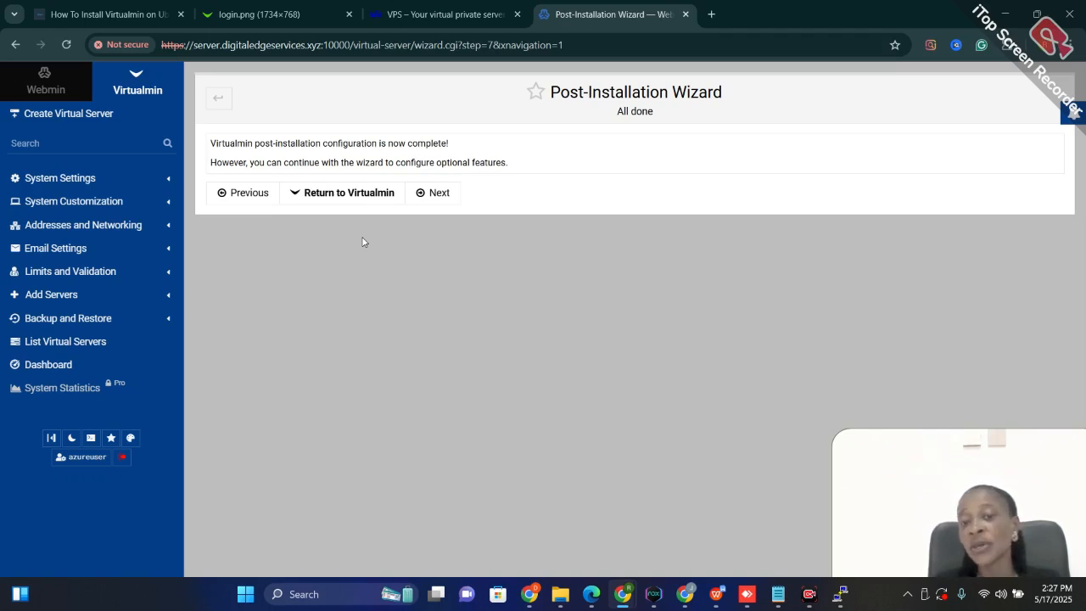
Continue to the optional features, store only hashed passwords and set the MariaDB configuration to a small system with 1G of RAM
left_click(430, 195)
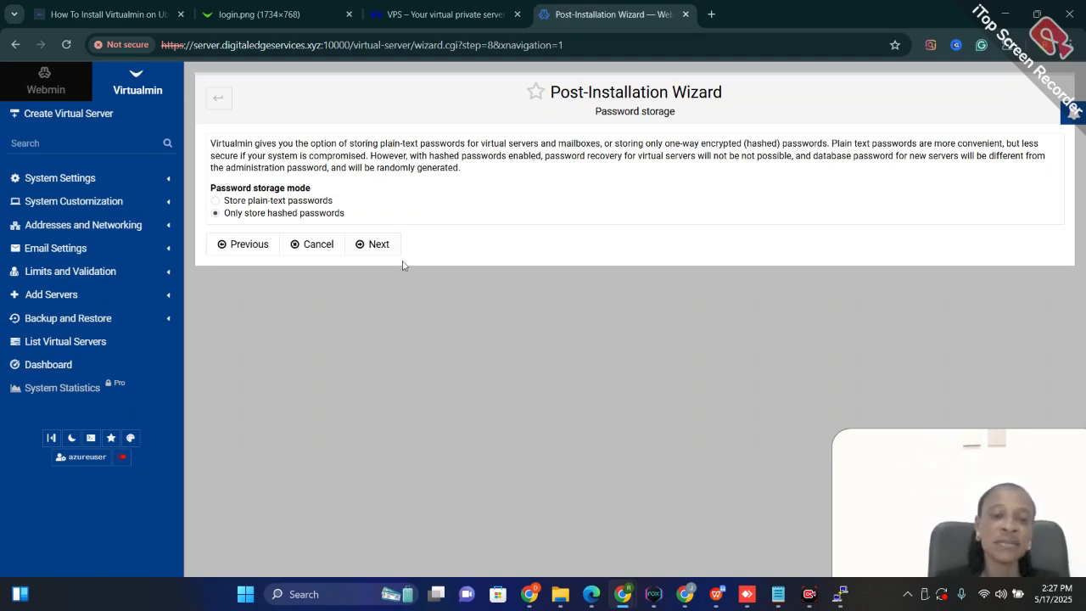
left_click(376, 247)
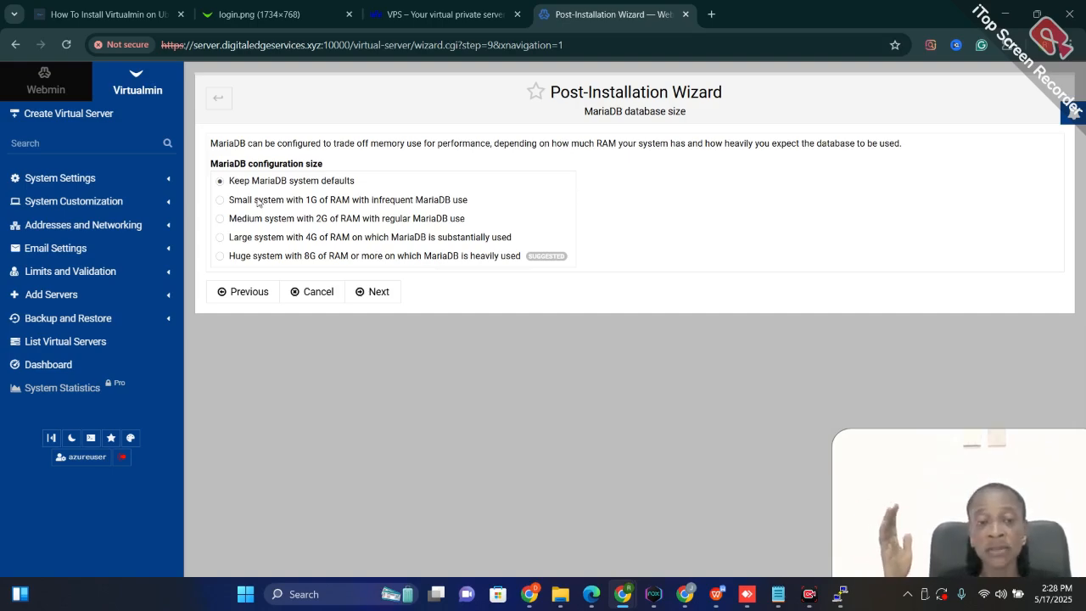
left_click(221, 200)
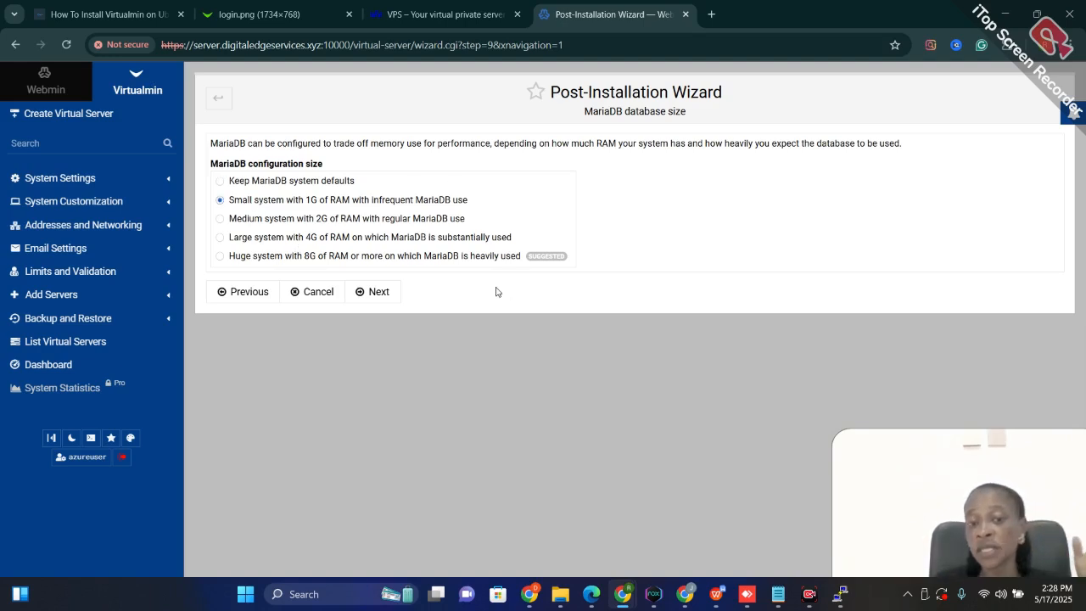
left_click(379, 296)
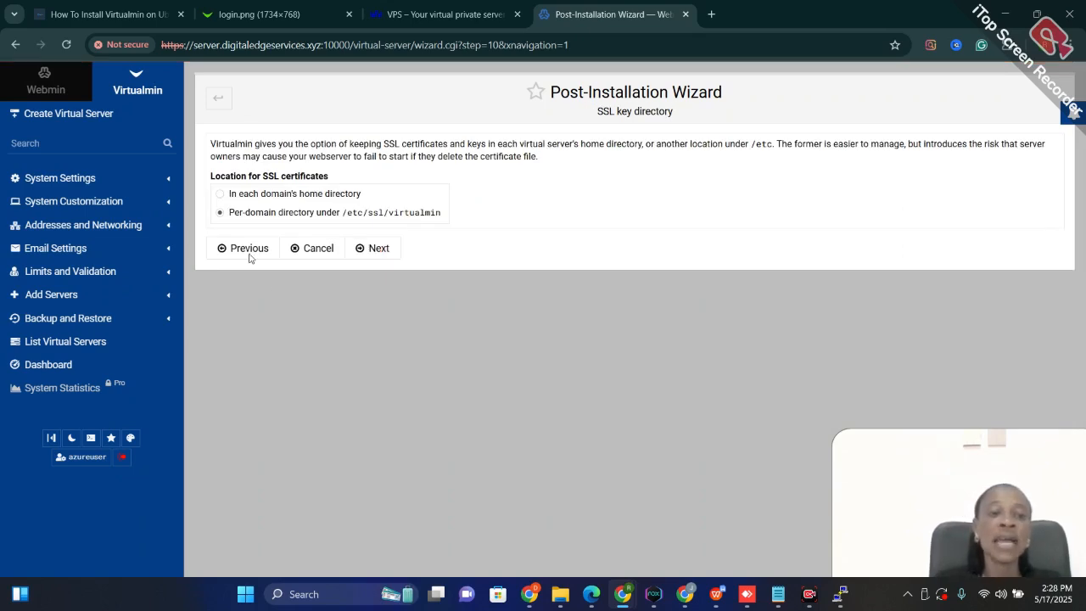
Set the location for SSL certificates to each domain's home directory and finish the Post-Installation Wizard
left_click(218, 194)
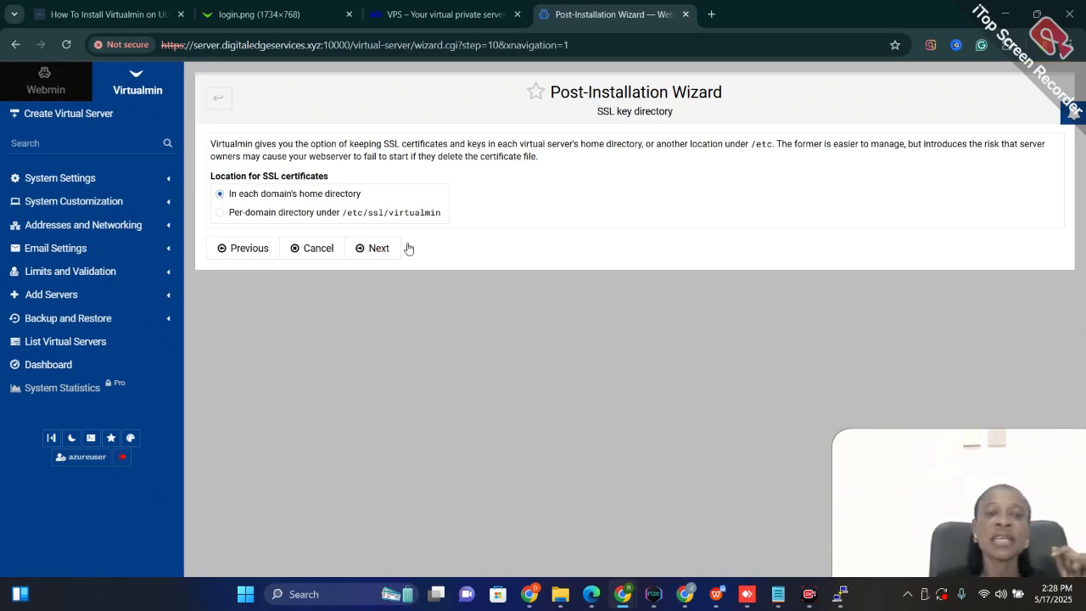
left_click(377, 253)
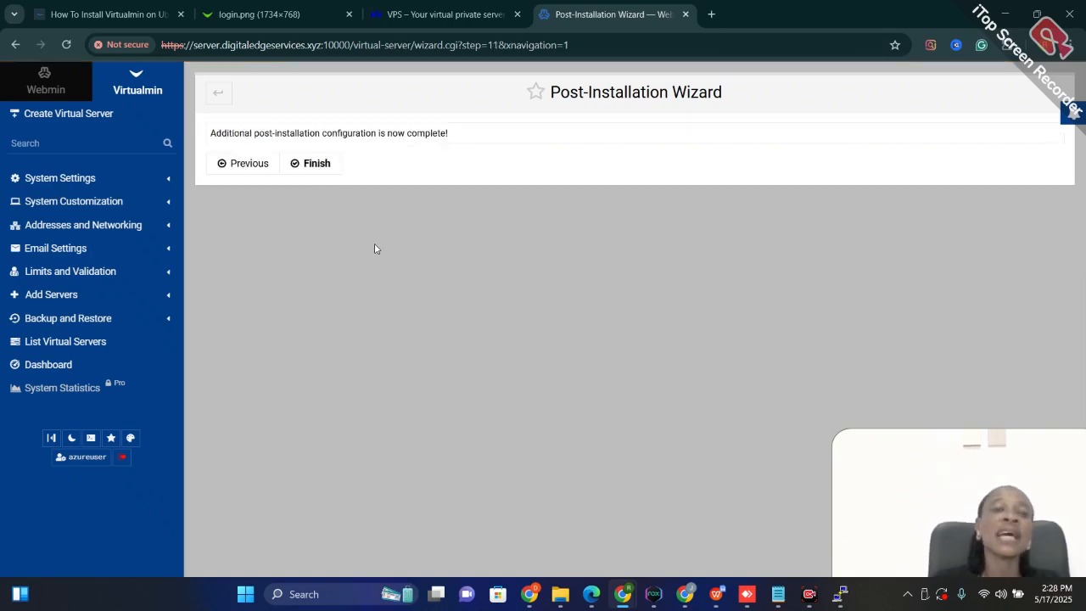
left_click(298, 168)
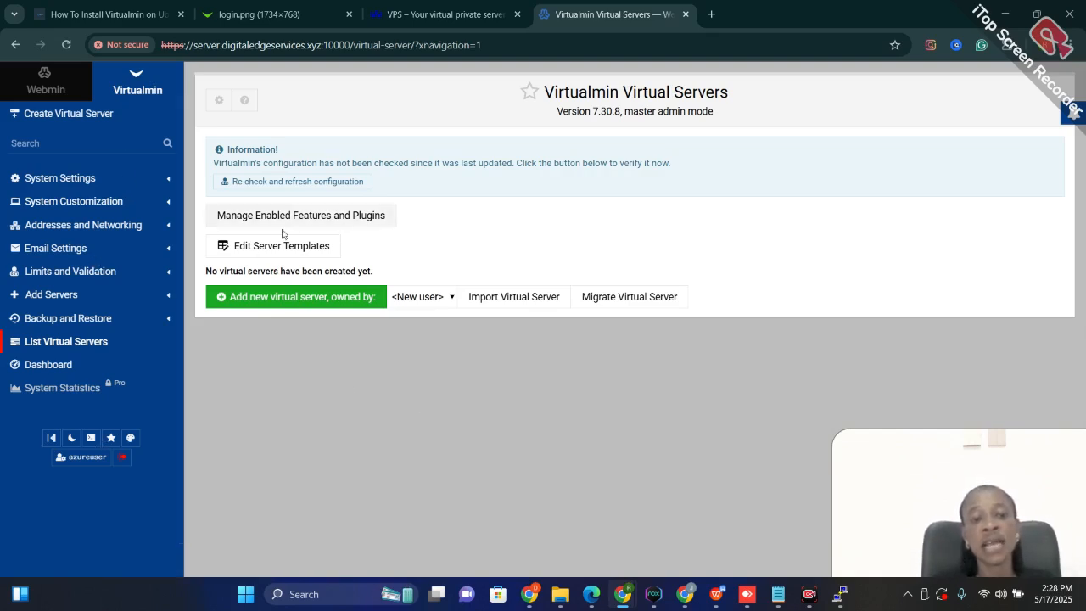
Re-check and refresh the Virtualmin configuration
left_click(240, 182)
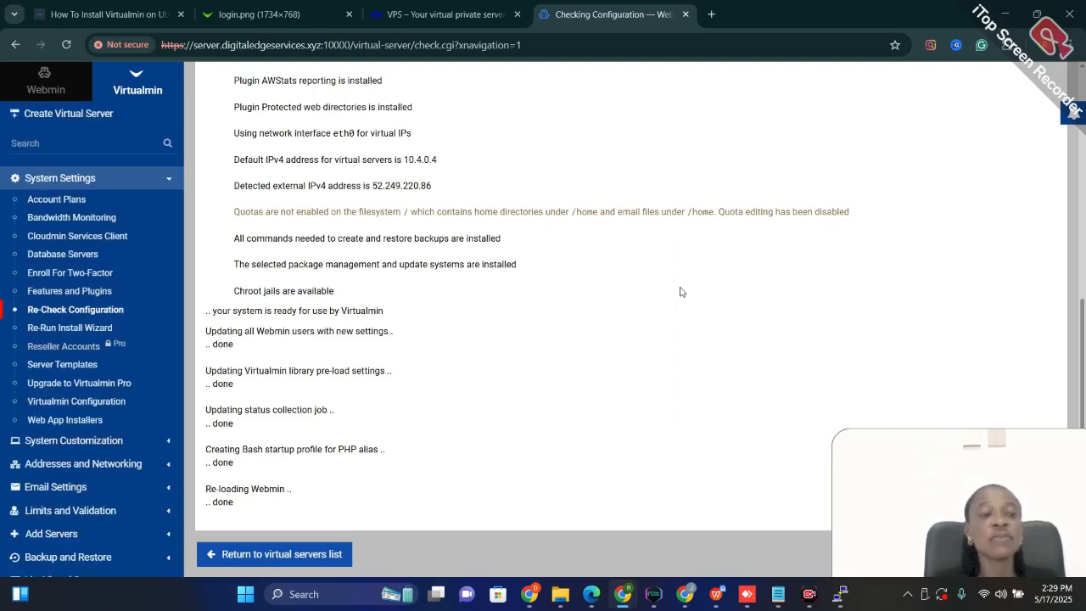
scroll(86, 380, "down", 3)
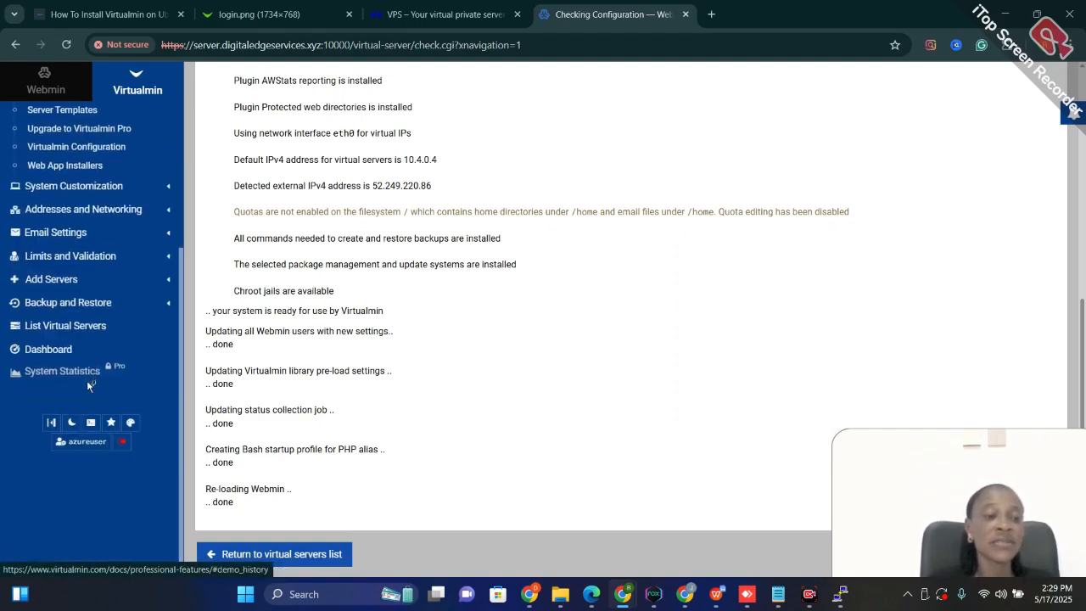
Start a new virtual server and set its domain name to server.digitaledgeservices.xyz, copying the domain from the Namecheap Advanced DNS page
scroll(87, 382, "up", 3)
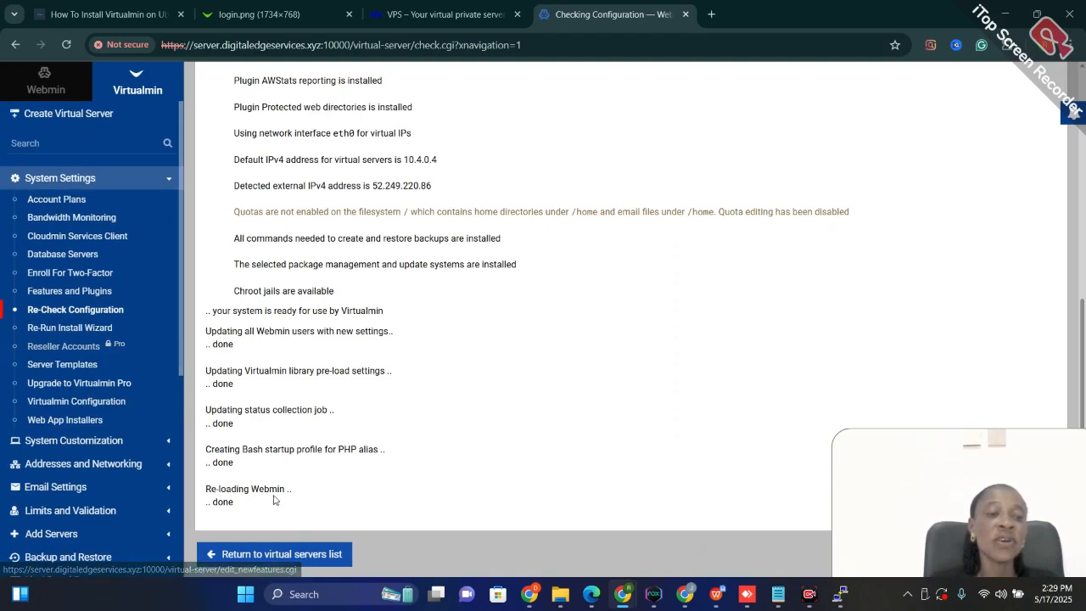
left_click(56, 116)
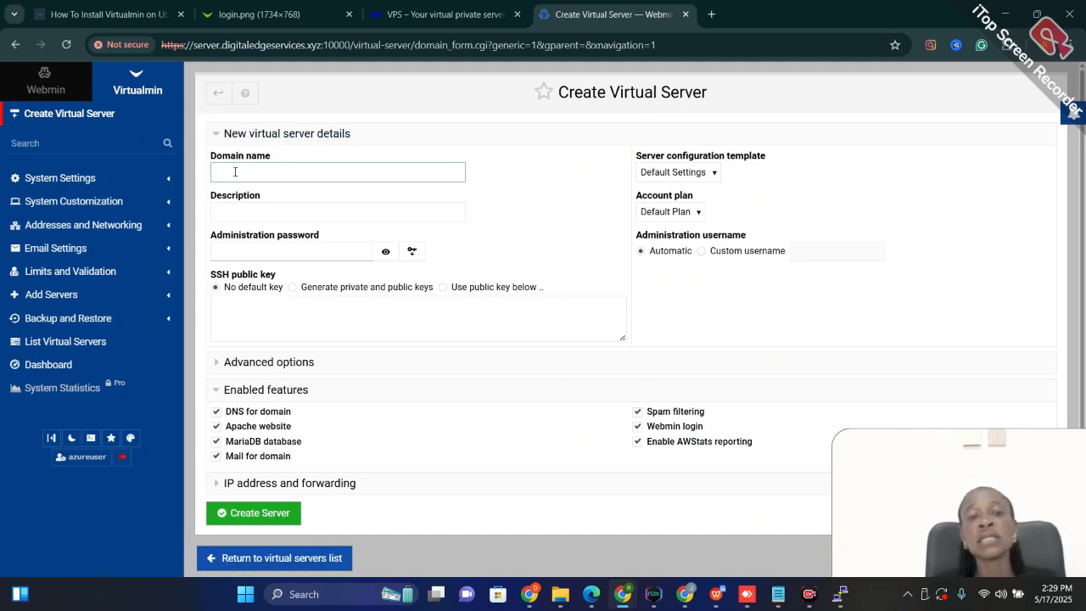
mouse_move(529, 594)
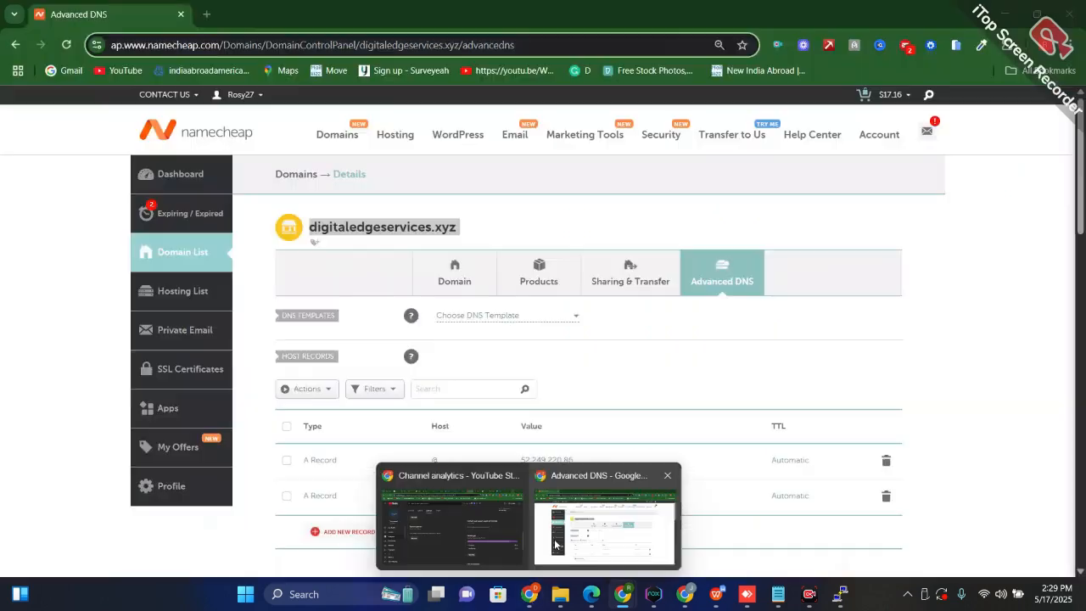
left_click(556, 544)
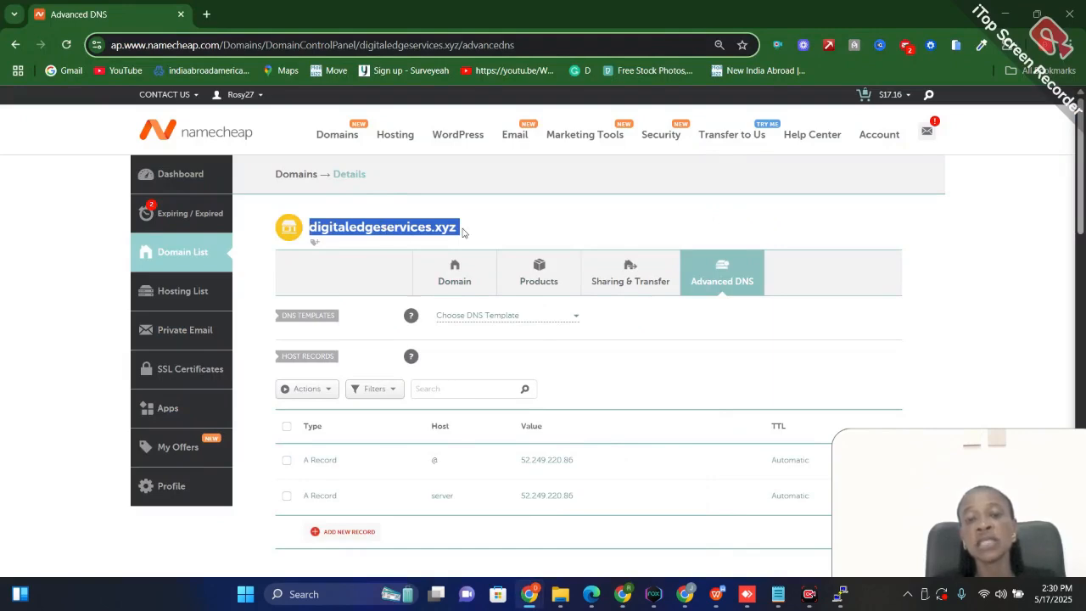
left_click_drag(462, 231, 307, 229)
key("ctrl+c")
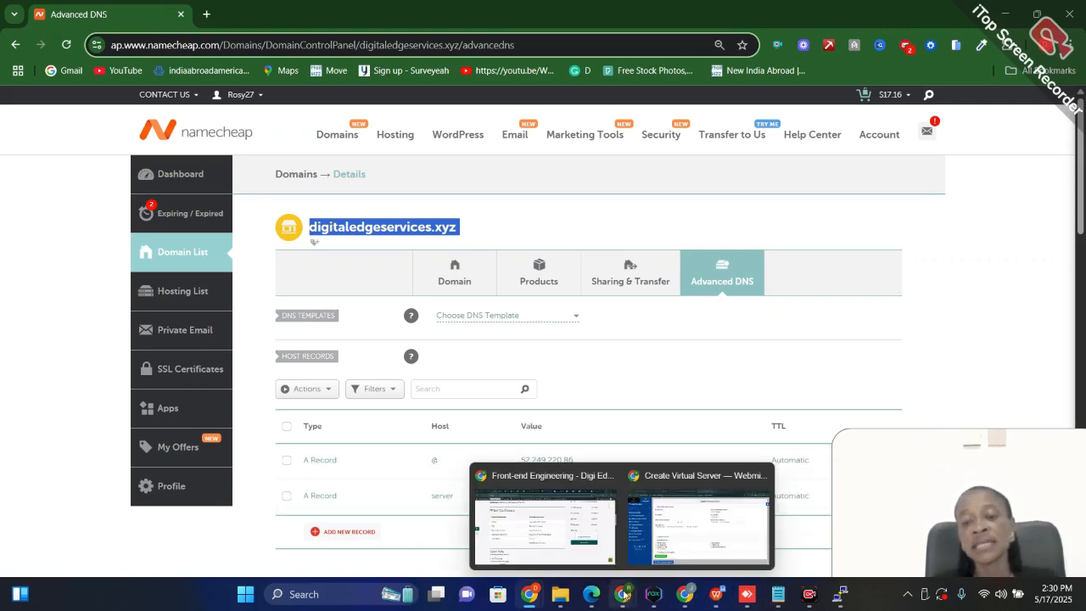
left_click(697, 514)
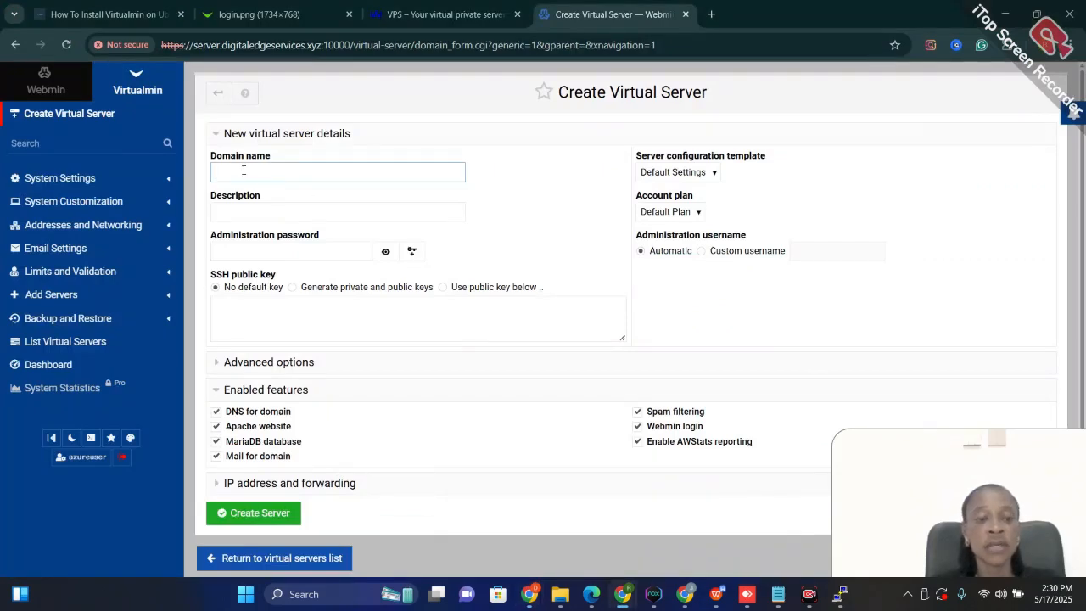
type("serve")
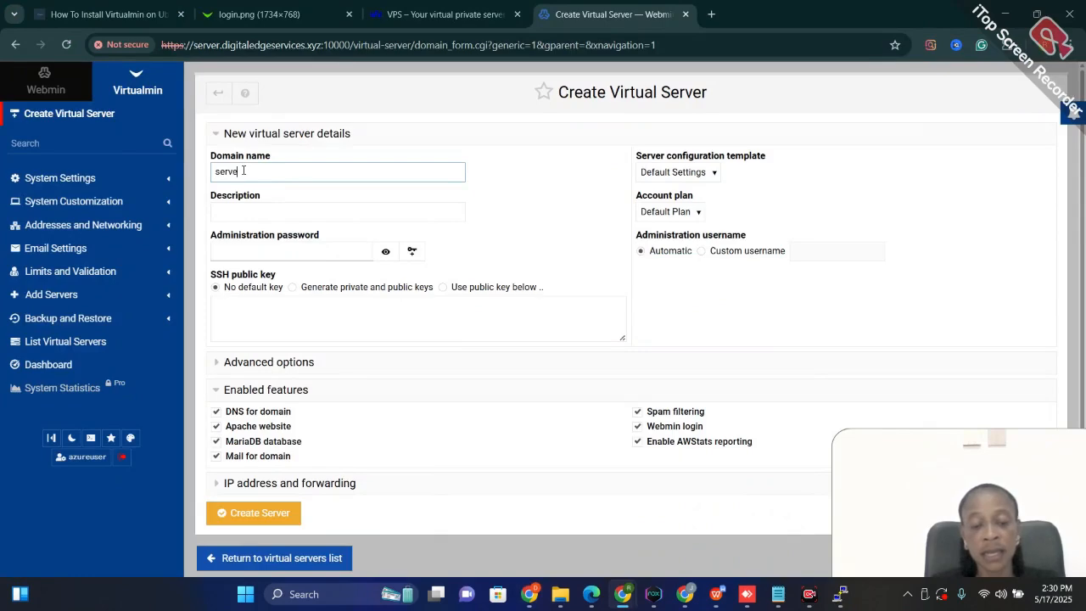
type("r.")
key("ctrl+v")
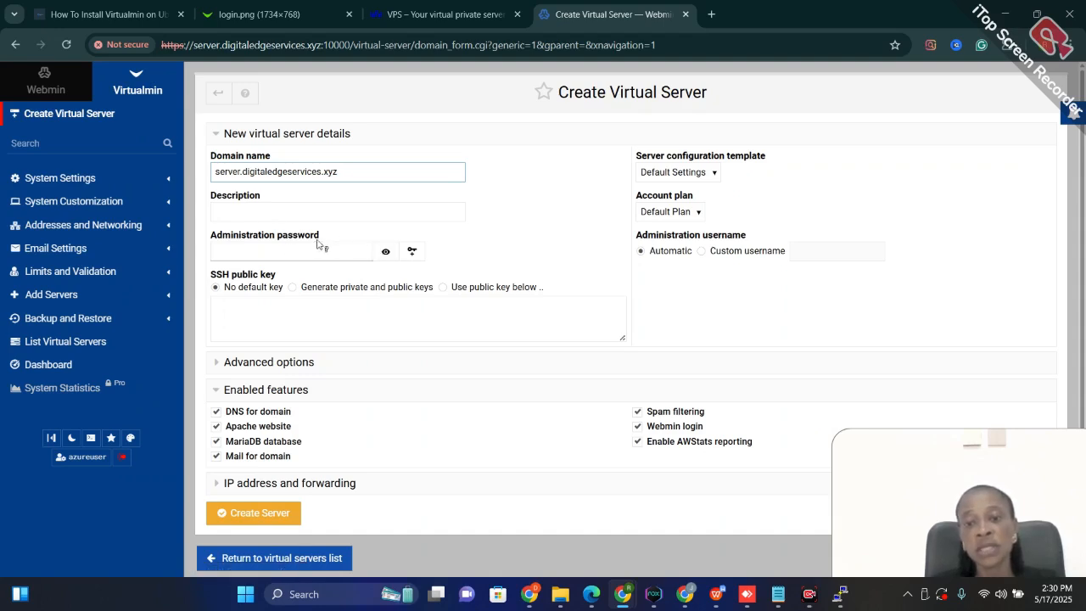
Keep the Default Settings template, generate an administration password and describe the server as "virtualmin server"
left_click(687, 175)
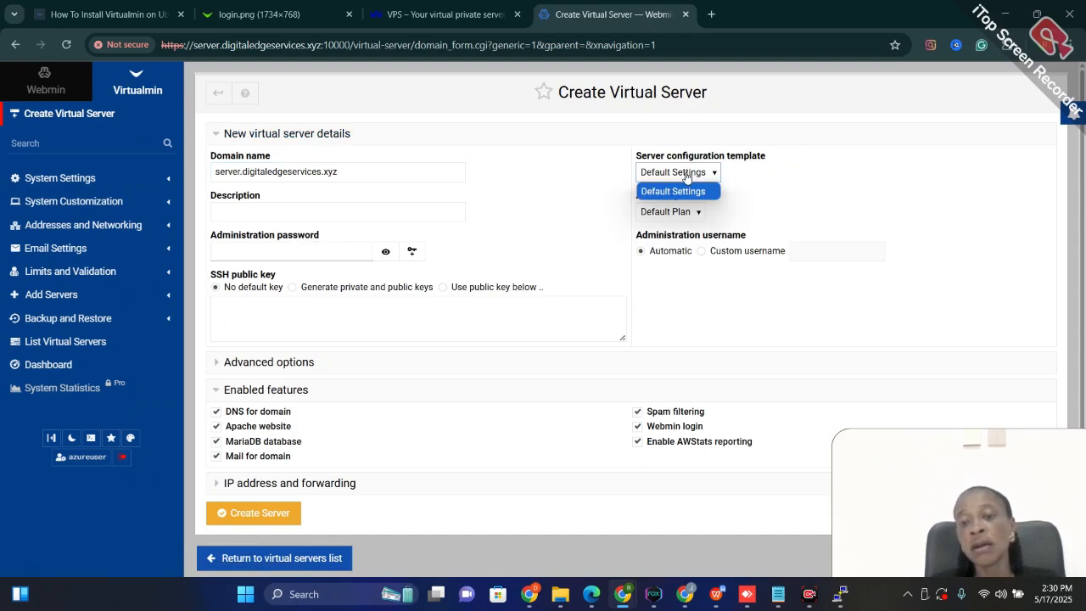
left_click(687, 174)
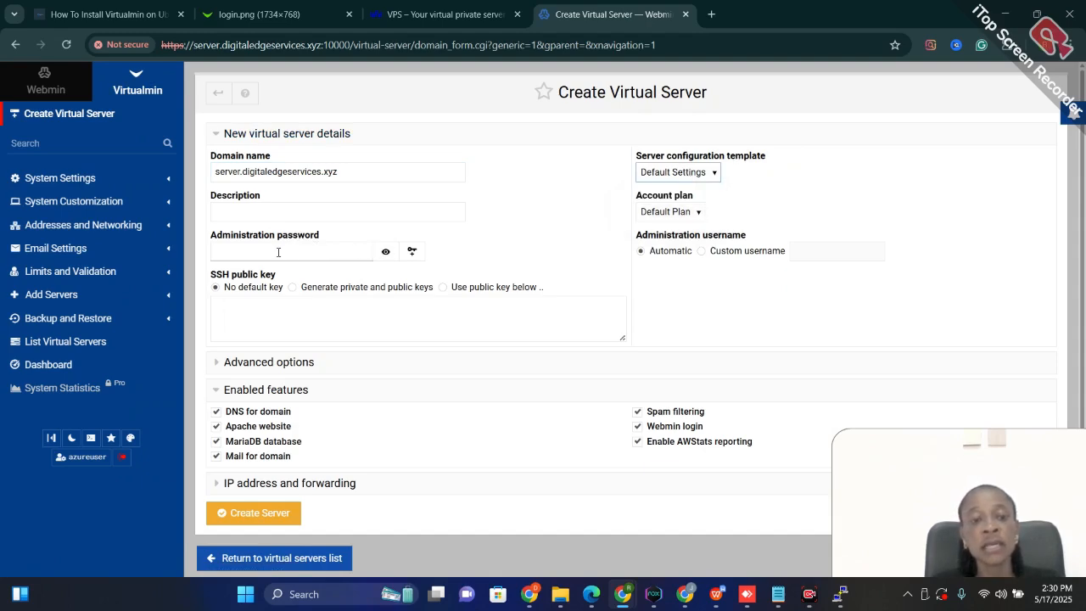
left_click(412, 251)
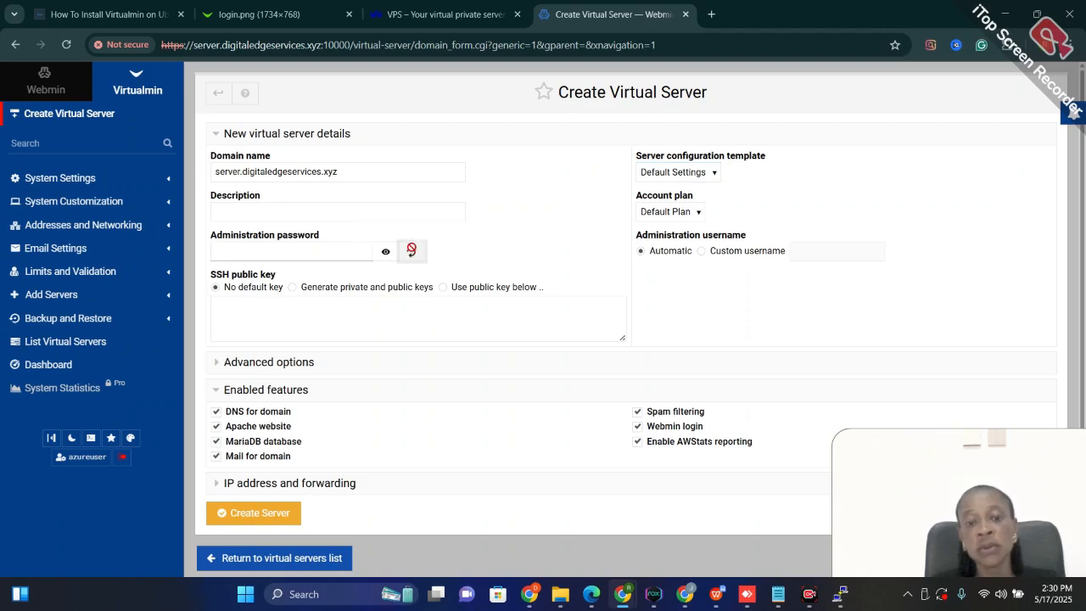
left_click(323, 210)
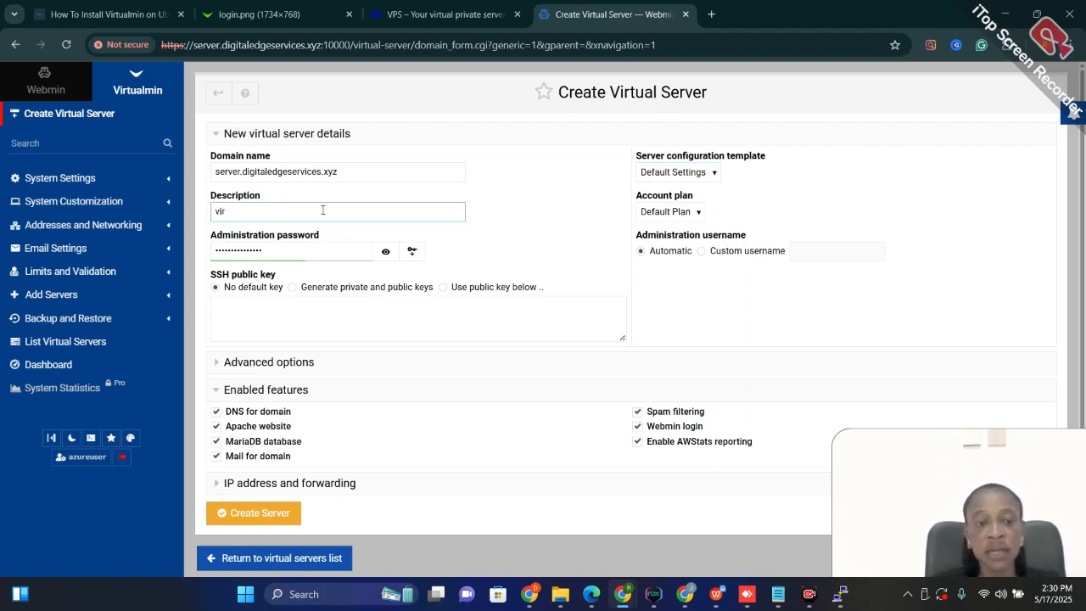
type("virtualmin server")
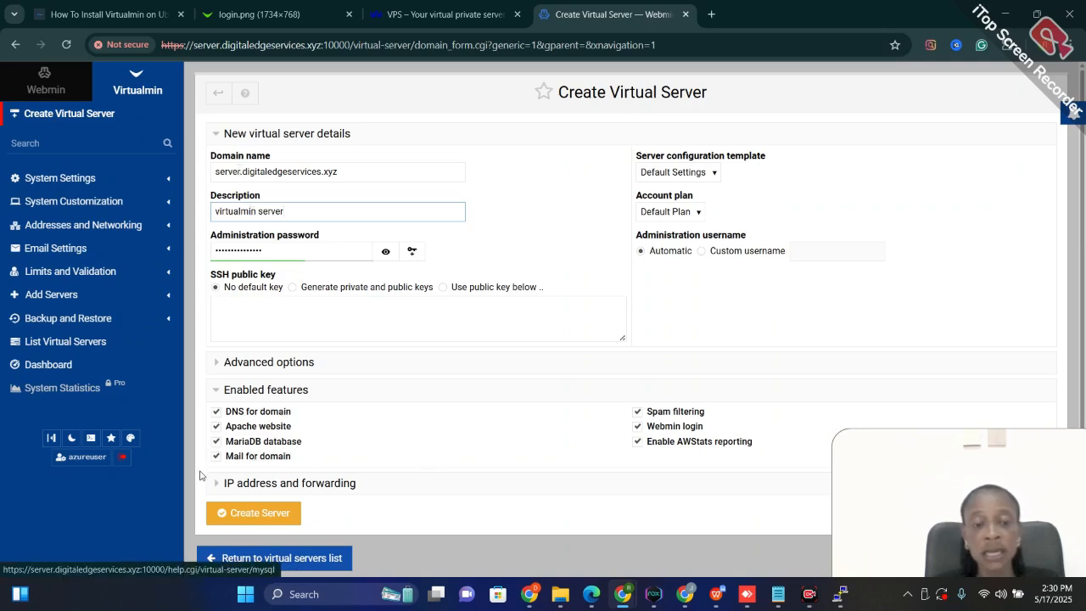
Disable the Apache website, spam filtering, Webmin login and AWStats reporting features, and try to create the server with default IP settings
left_click(216, 457)
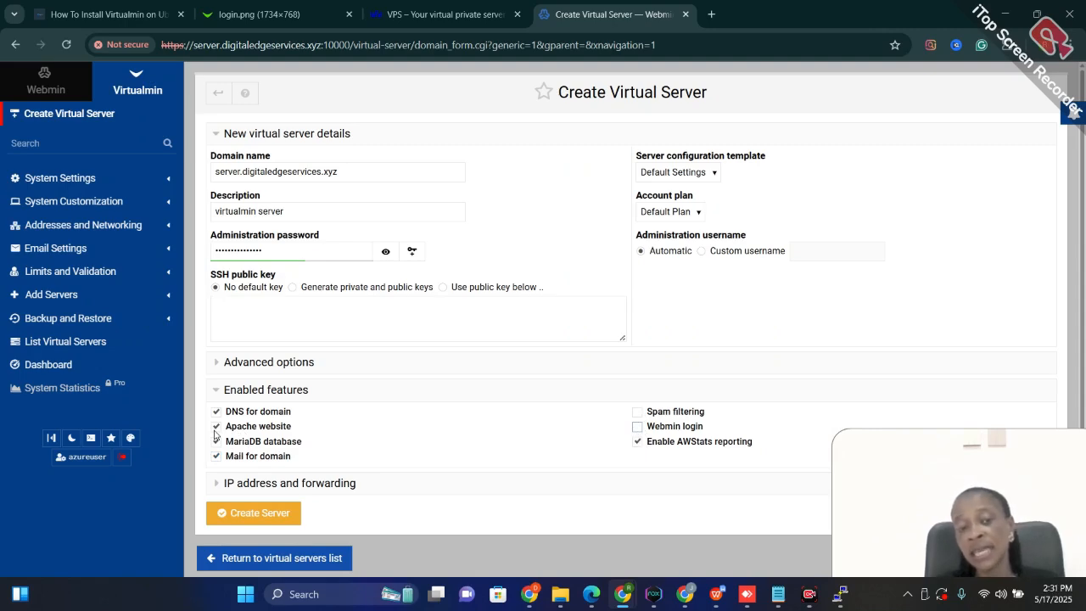
left_click(214, 431)
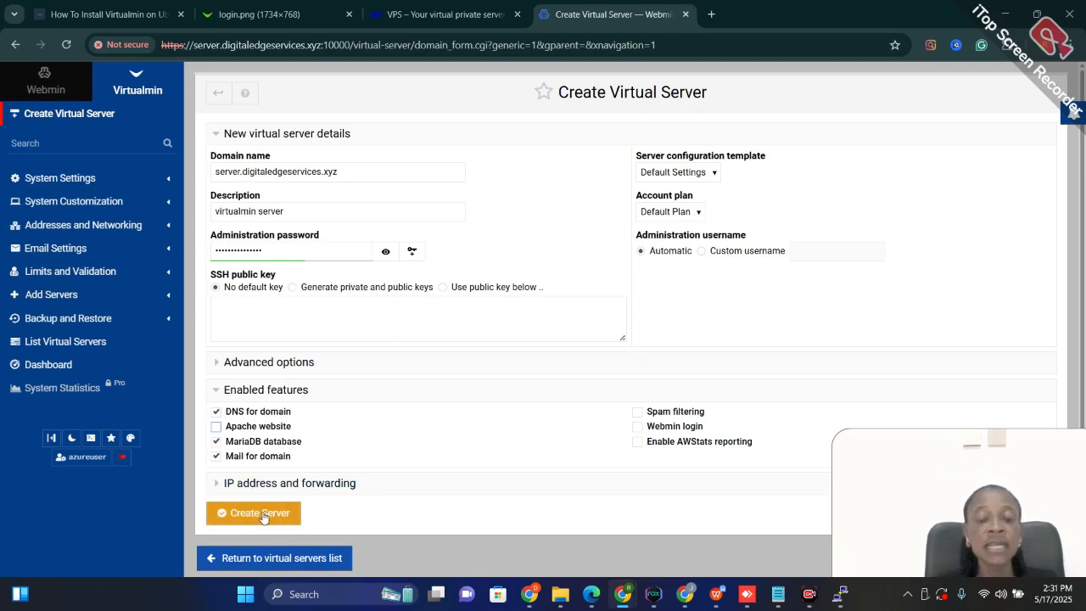
left_click(342, 483)
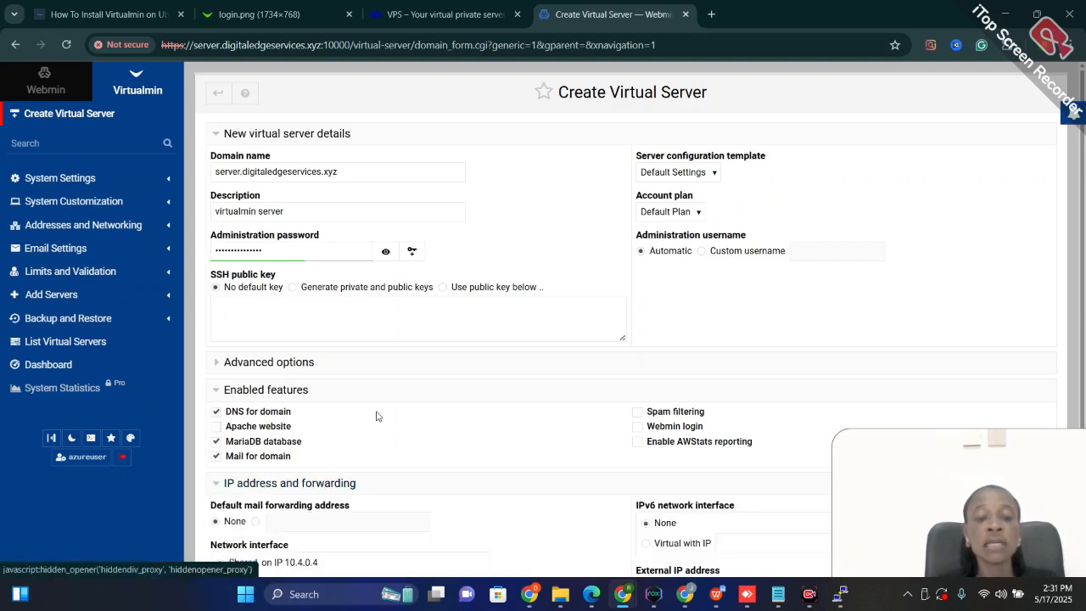
scroll(377, 414, "down", 2)
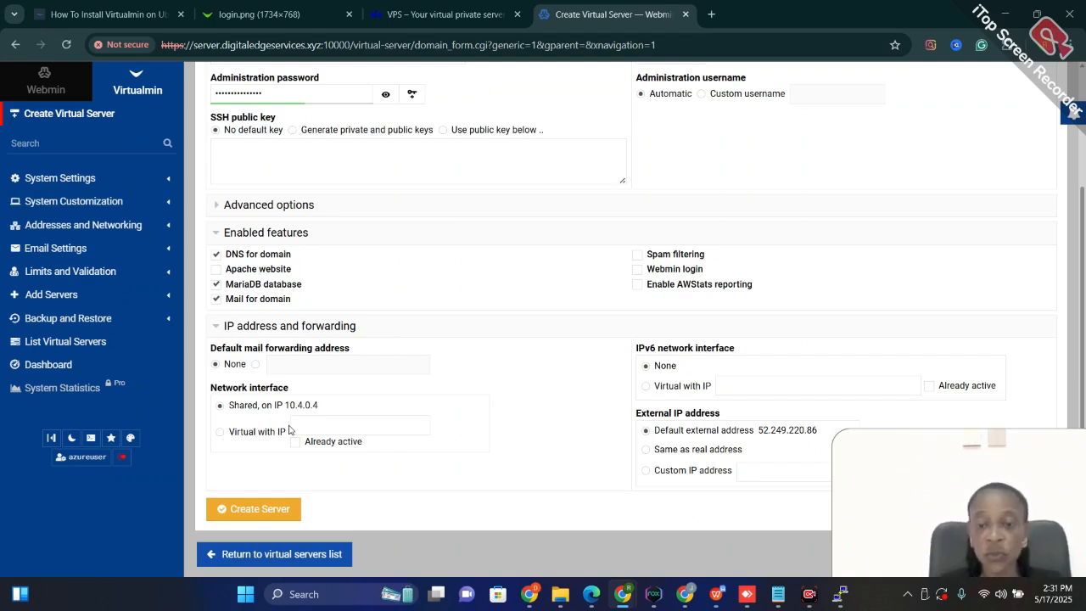
left_click(248, 509)
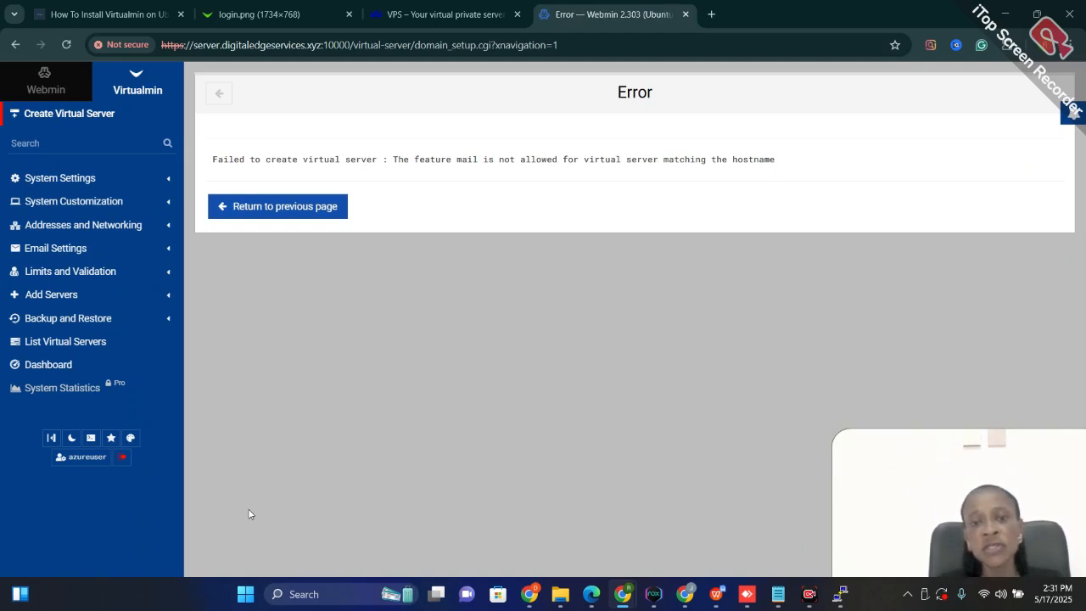
Return to the server form, disable the Mail for domain feature and create the server
left_click(281, 209)
scroll(348, 414, "down", 2)
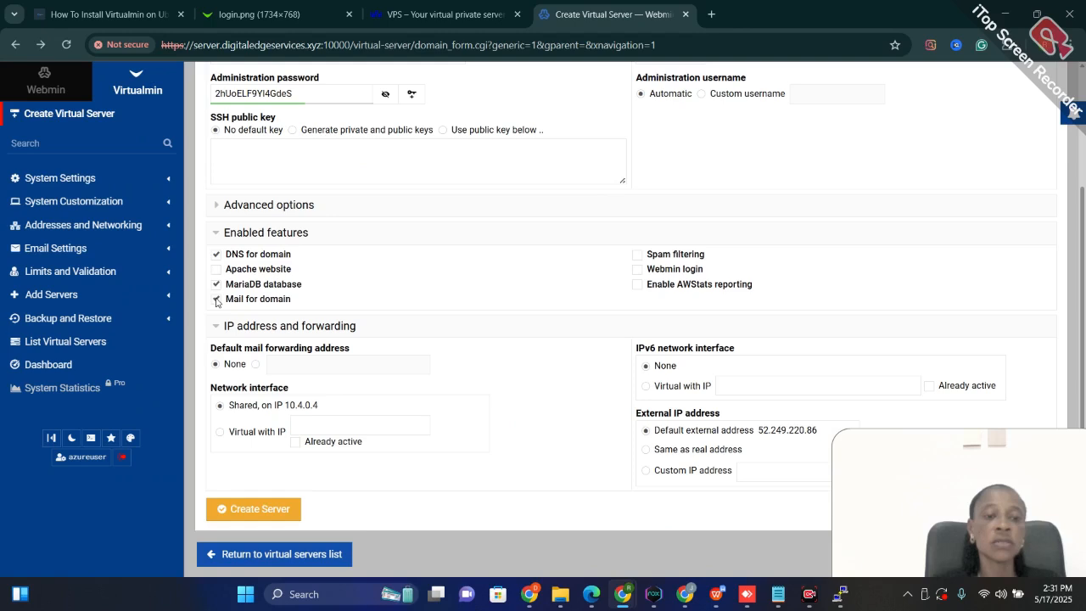
left_click(257, 509)
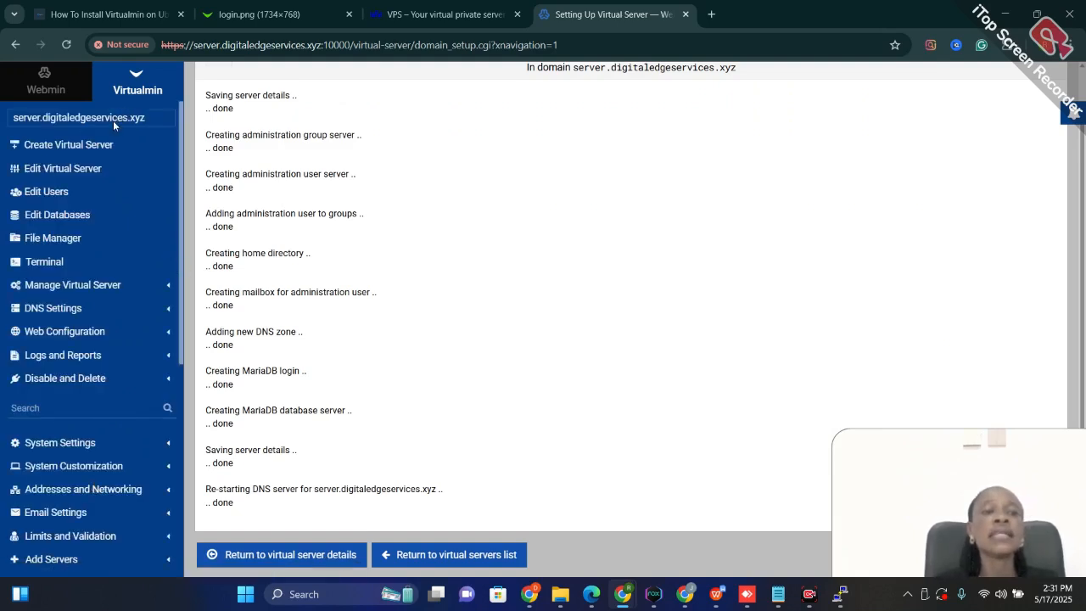
Create a top-level virtual server for digitaledgeservices.xyz with the description "website", a generated administration password and all default features enabled
left_click(57, 151)
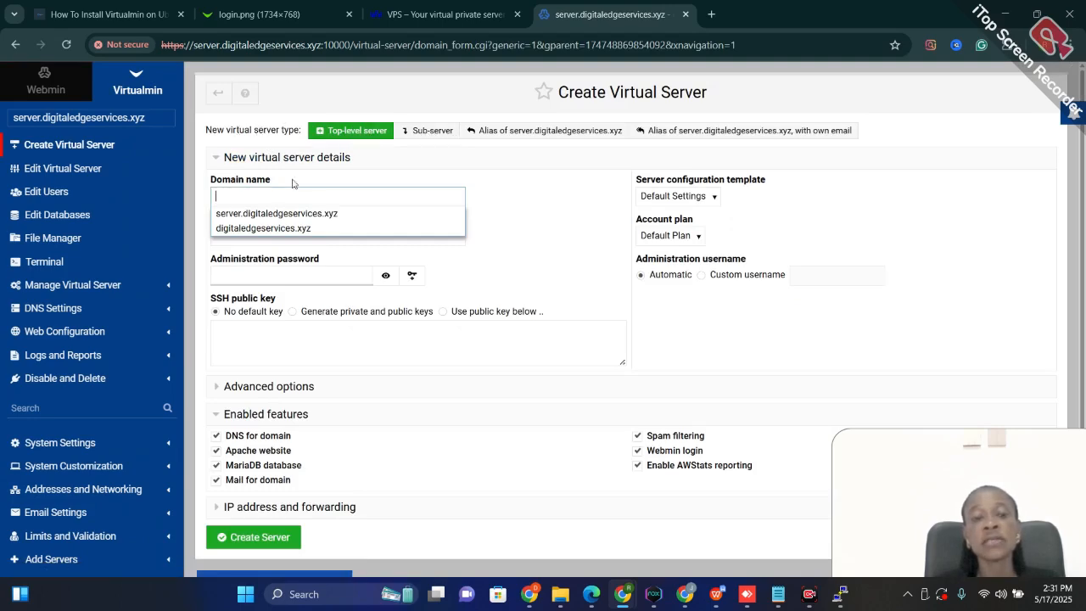
left_click(251, 228)
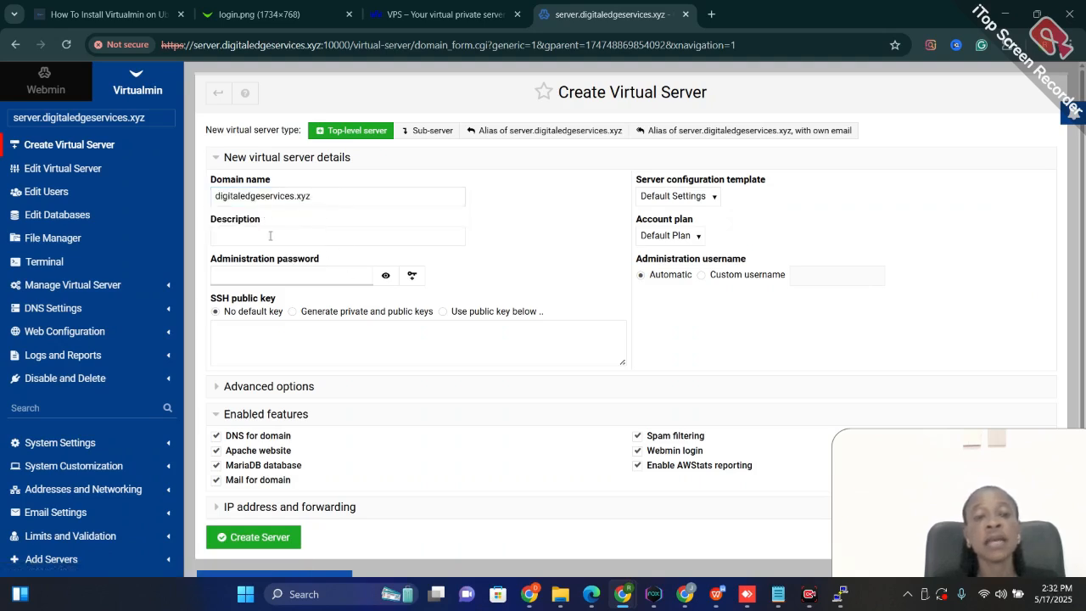
left_click(263, 243)
type("website")
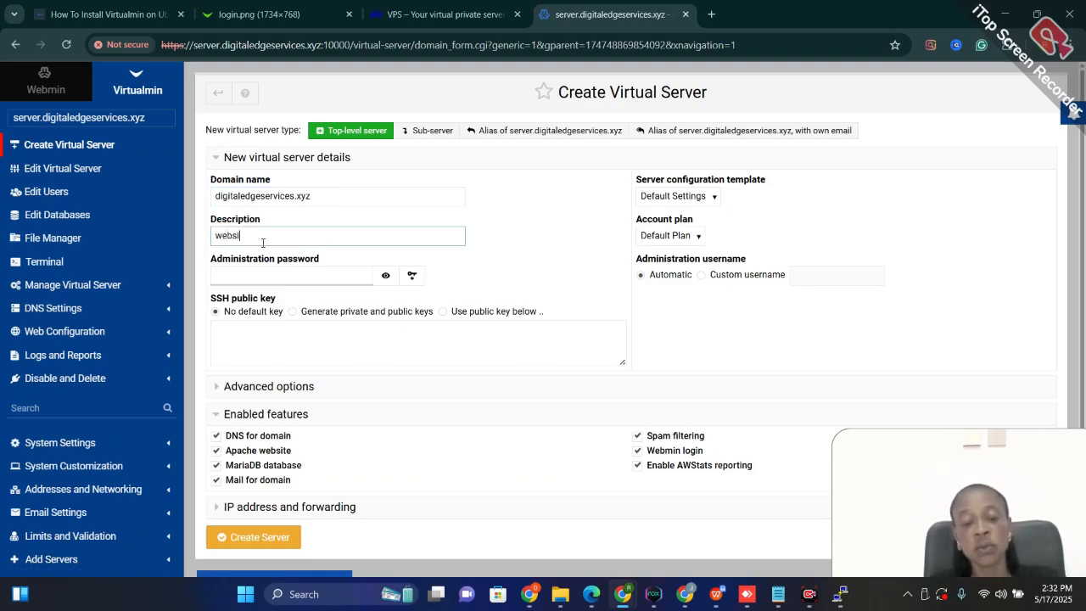
left_click(411, 275)
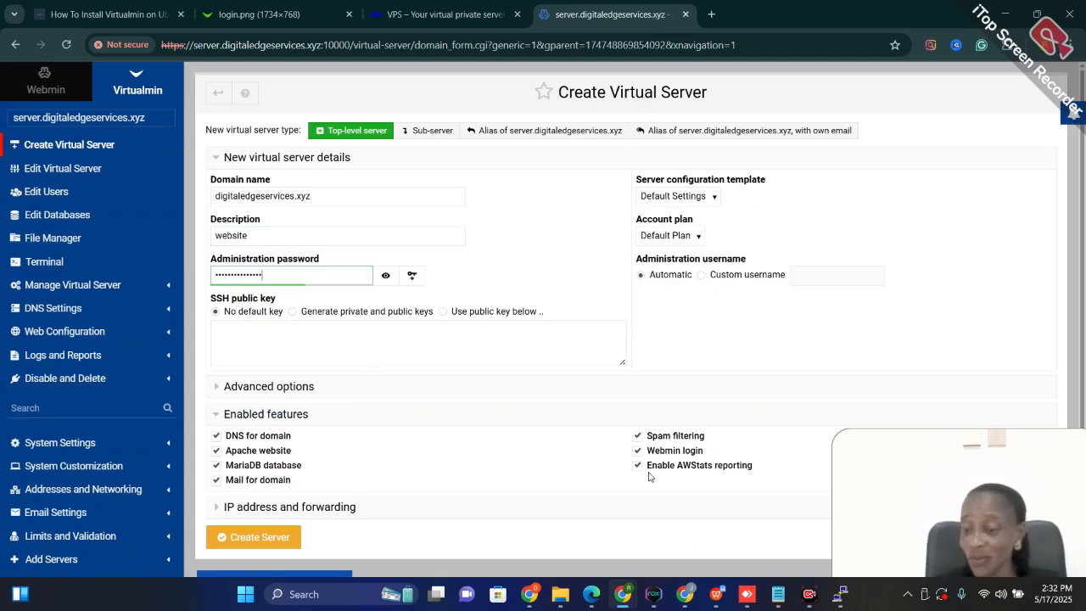
left_click(254, 541)
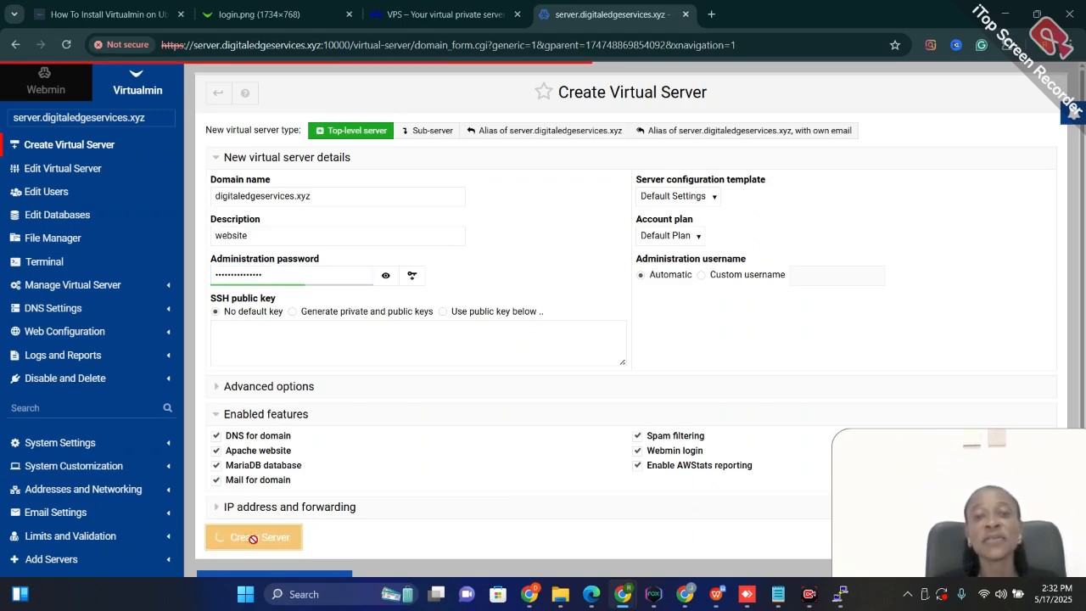
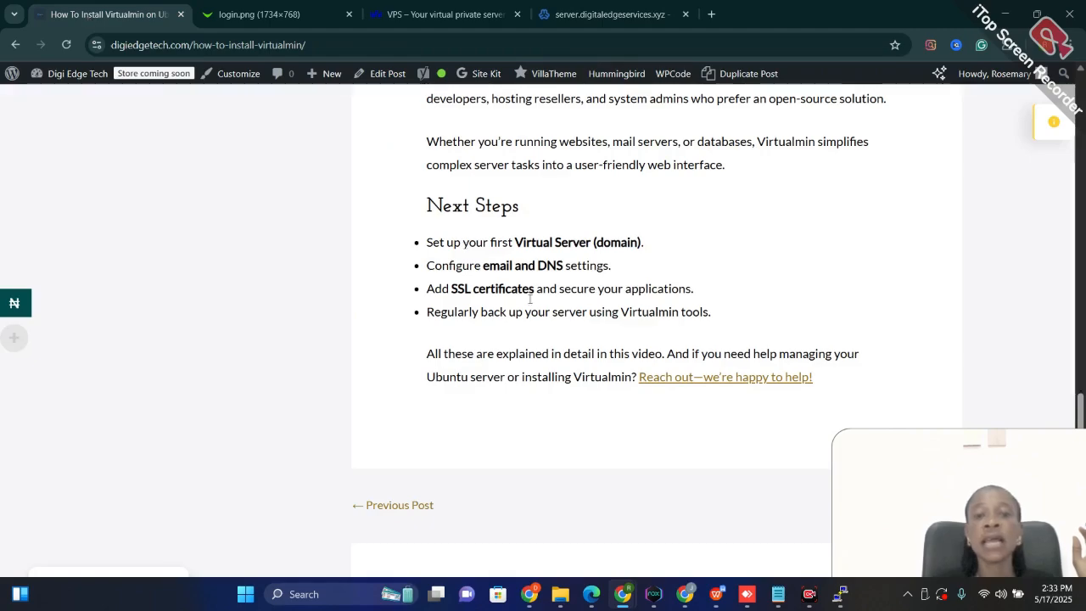
Review the prerequisites, system update and hostname sections of the Virtualmin installation guide
scroll(585, 376, "up", 20)
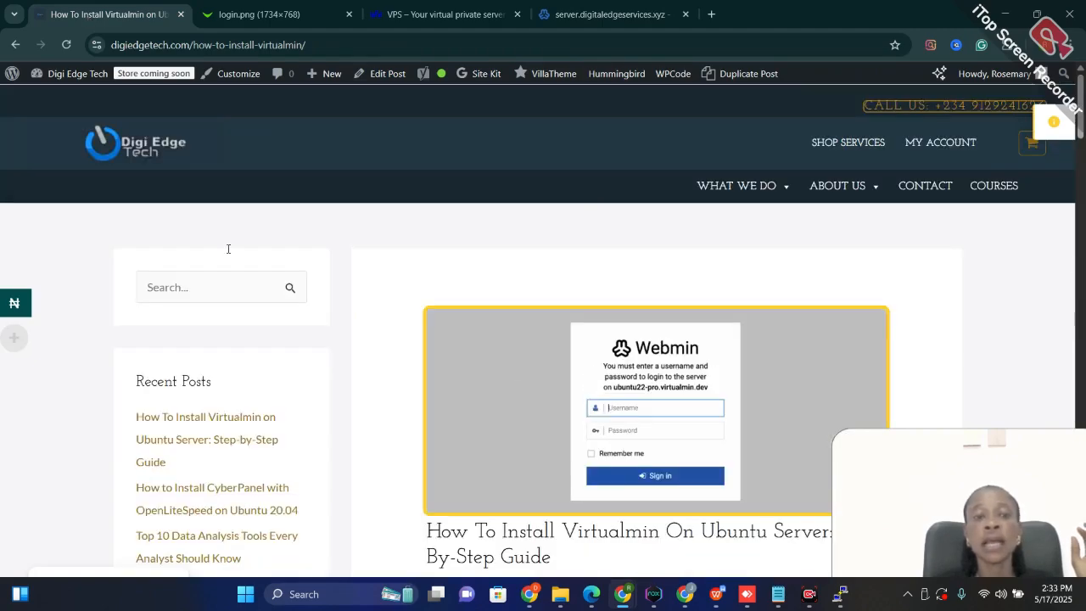
scroll(648, 406, "down", 2)
scroll(648, 406, "down", 6)
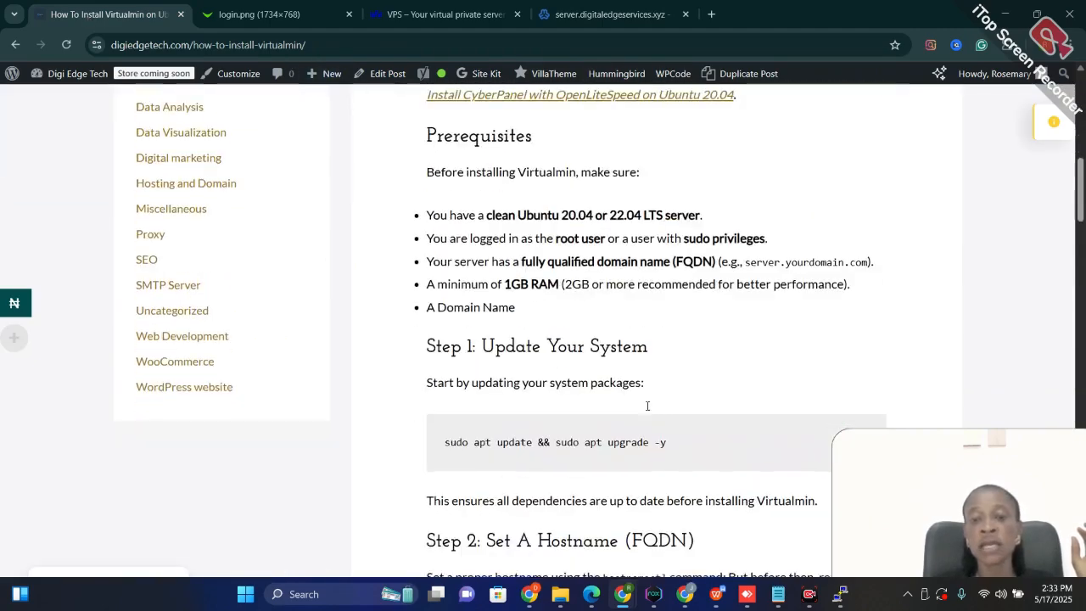
scroll(645, 405, "up", 2)
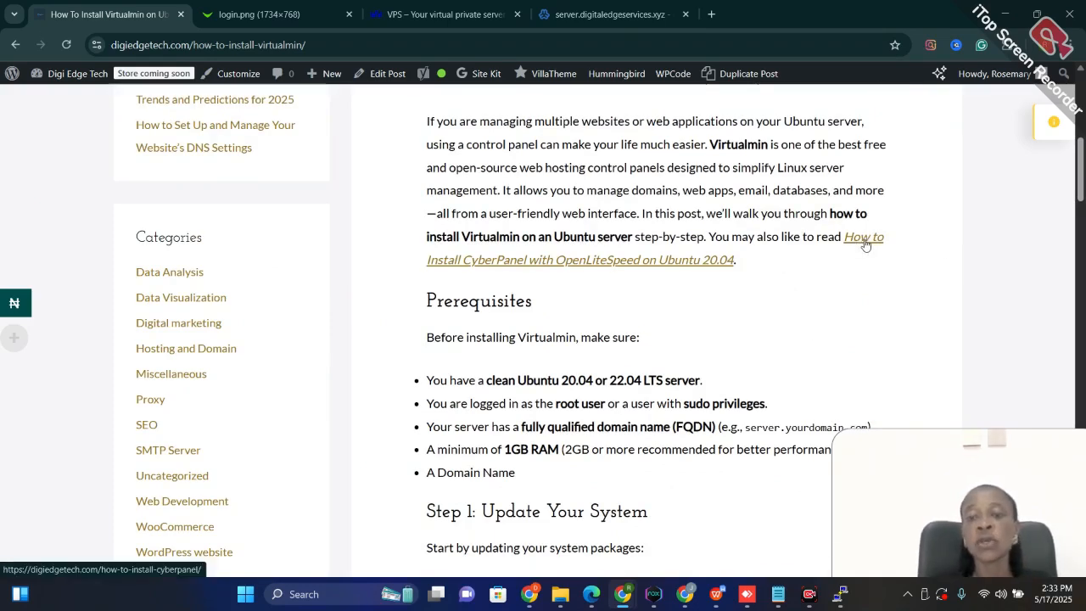
scroll(857, 242, "down", 5)
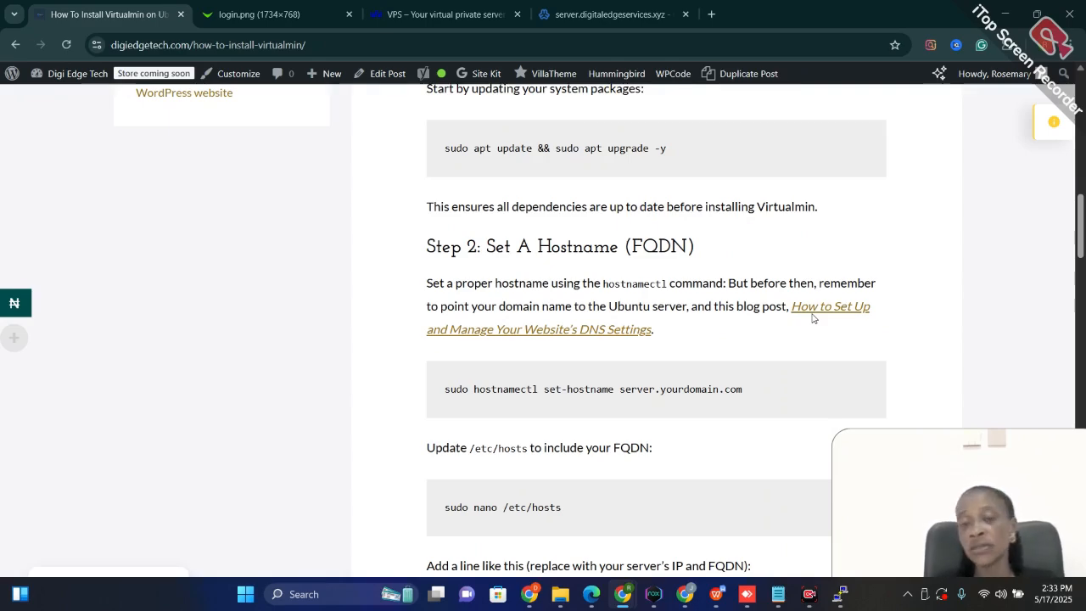
scroll(812, 317, "up", 5)
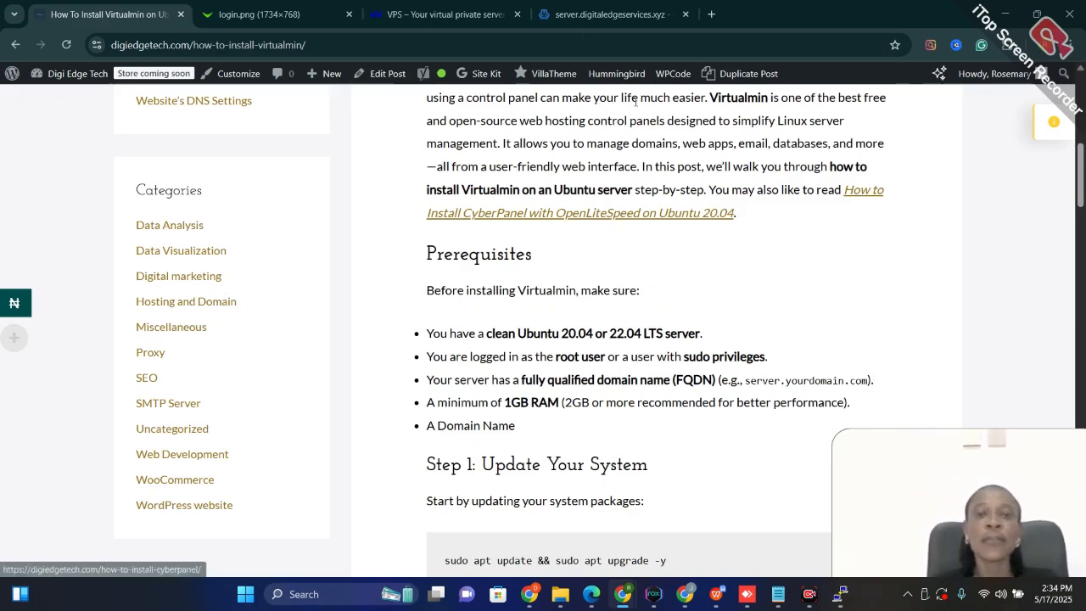
Check the creation progress of the digitaledgeservices.xyz virtual server and compare OVHcloud's VLE VPS plans
left_click(611, 14)
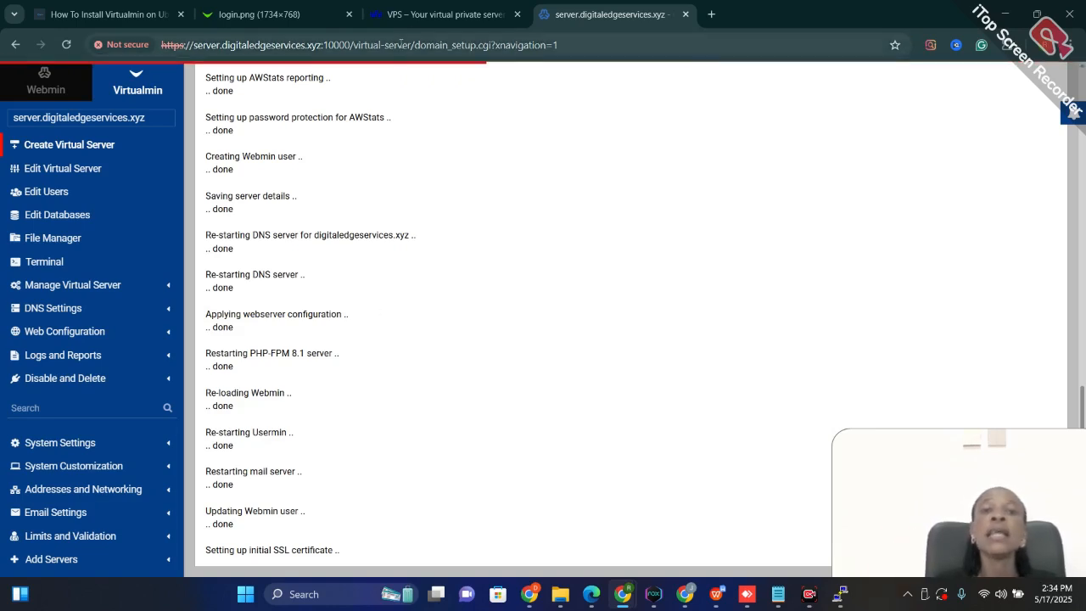
left_click(419, 17)
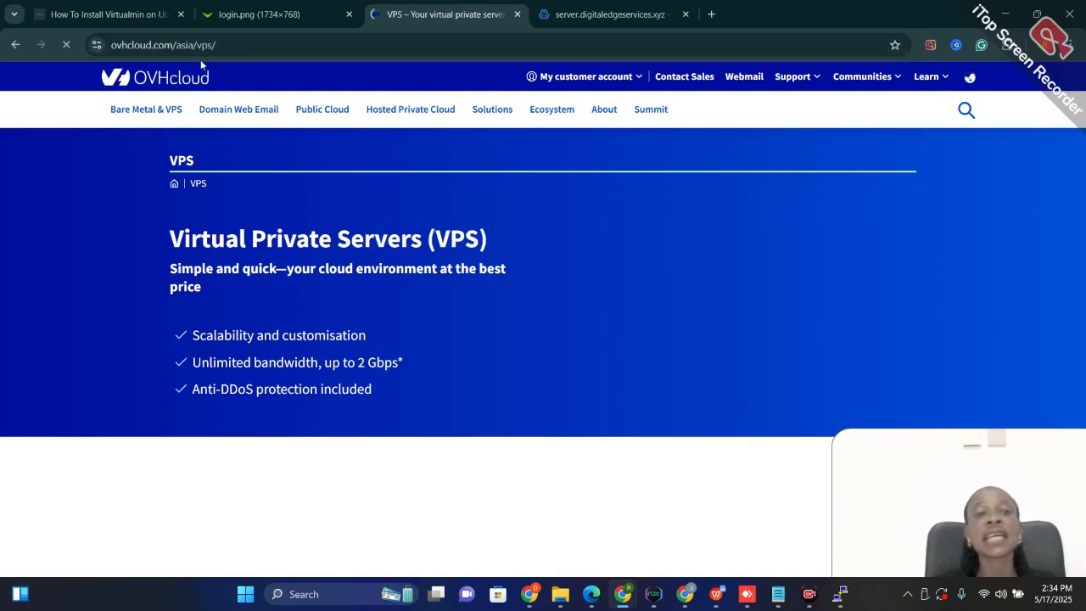
scroll(498, 351, "down", 5)
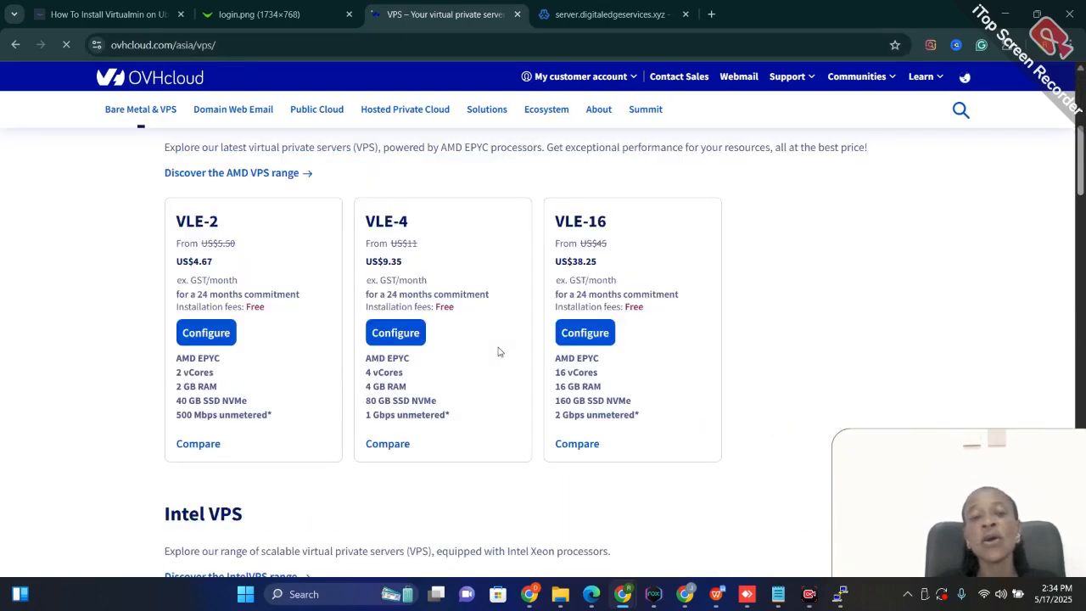
scroll(238, 255, "up", 2)
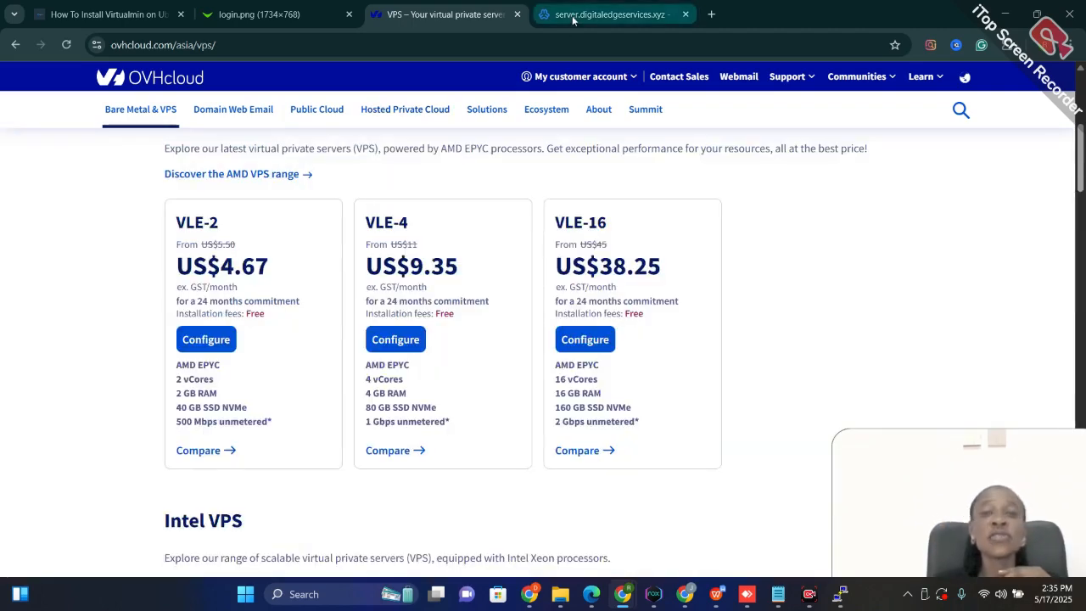
left_click(573, 17)
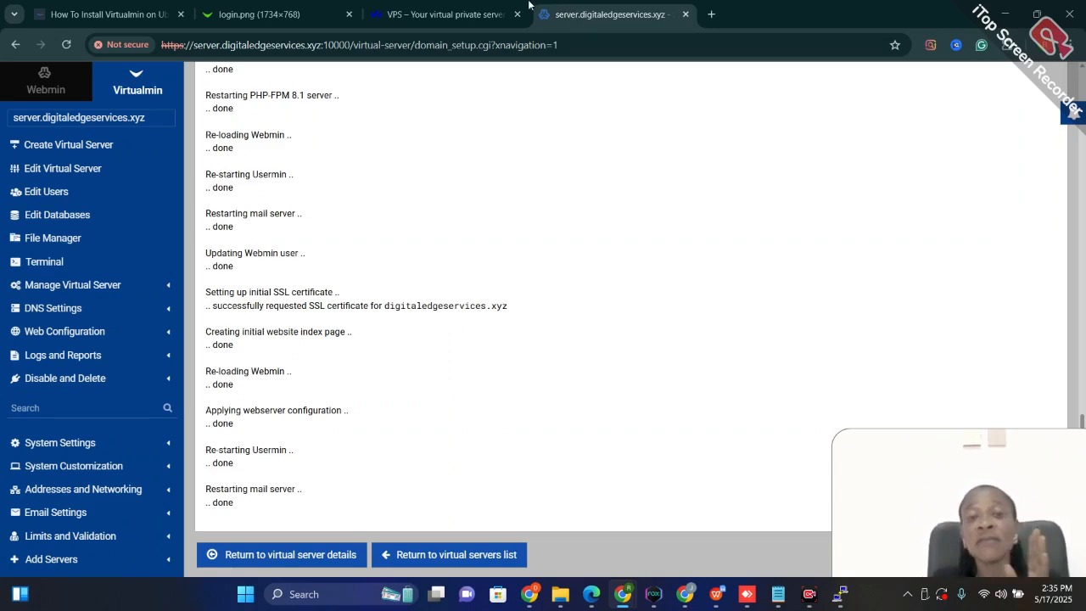
left_click(445, 16)
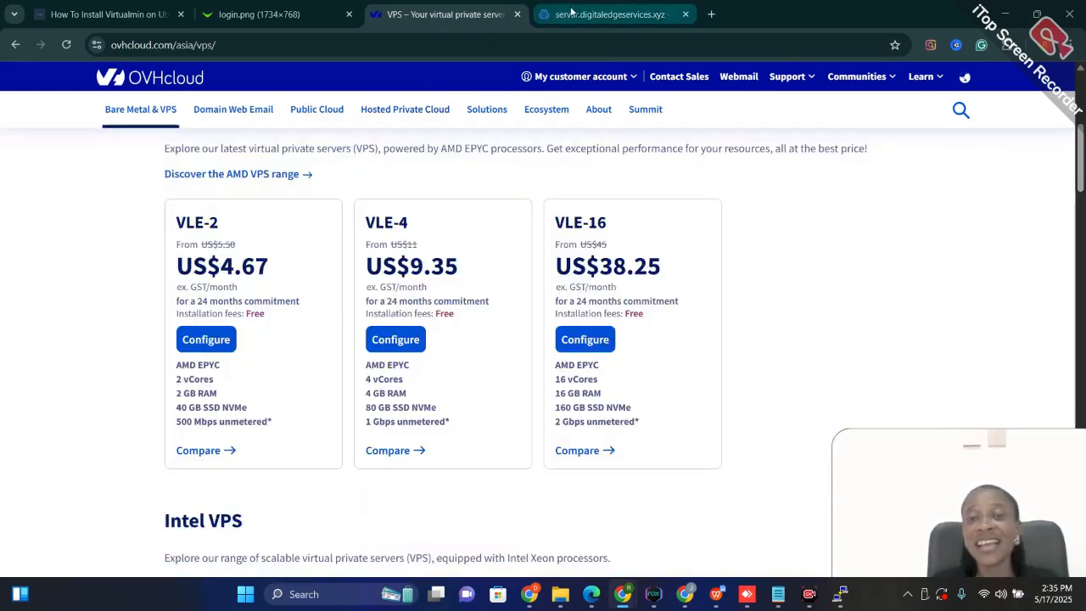
left_click(571, 11)
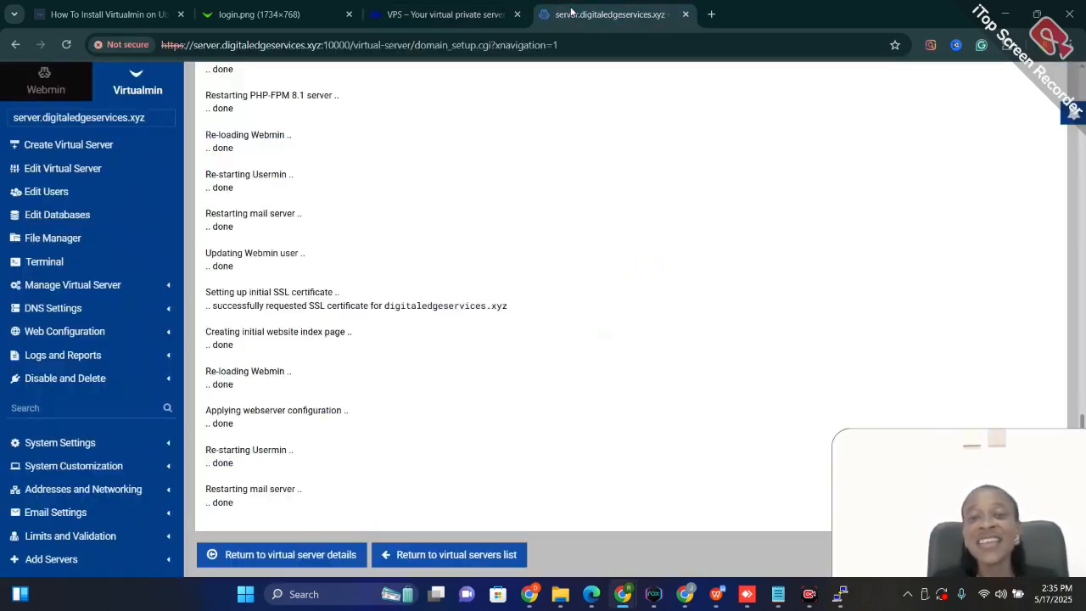
Dismiss the connection error and try to open the DNS records for server.digitaledgeservices.xyz
scroll(351, 397, "up", 3)
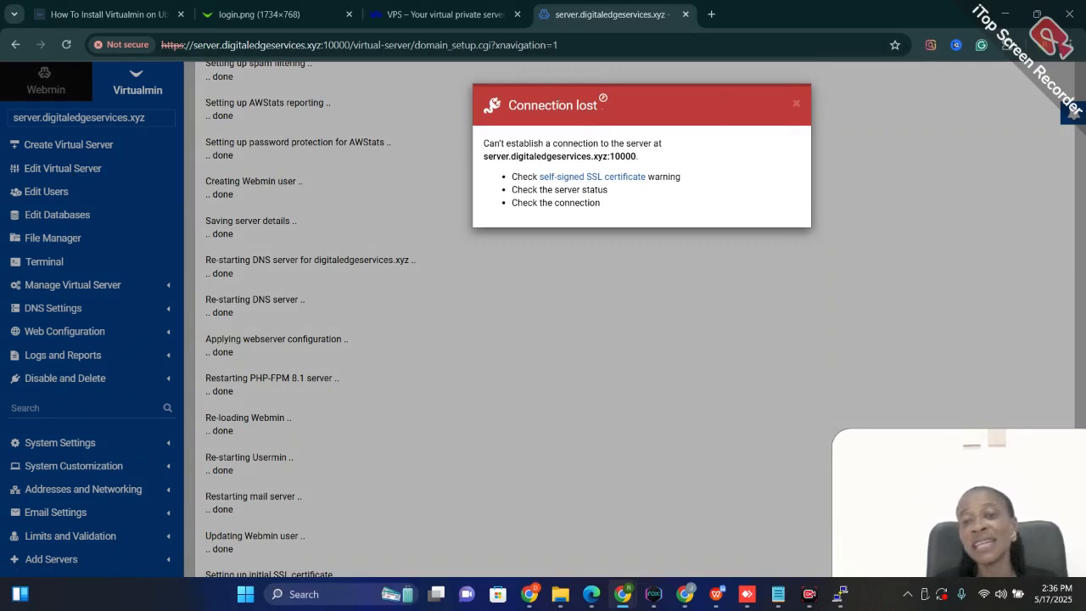
left_click(795, 105)
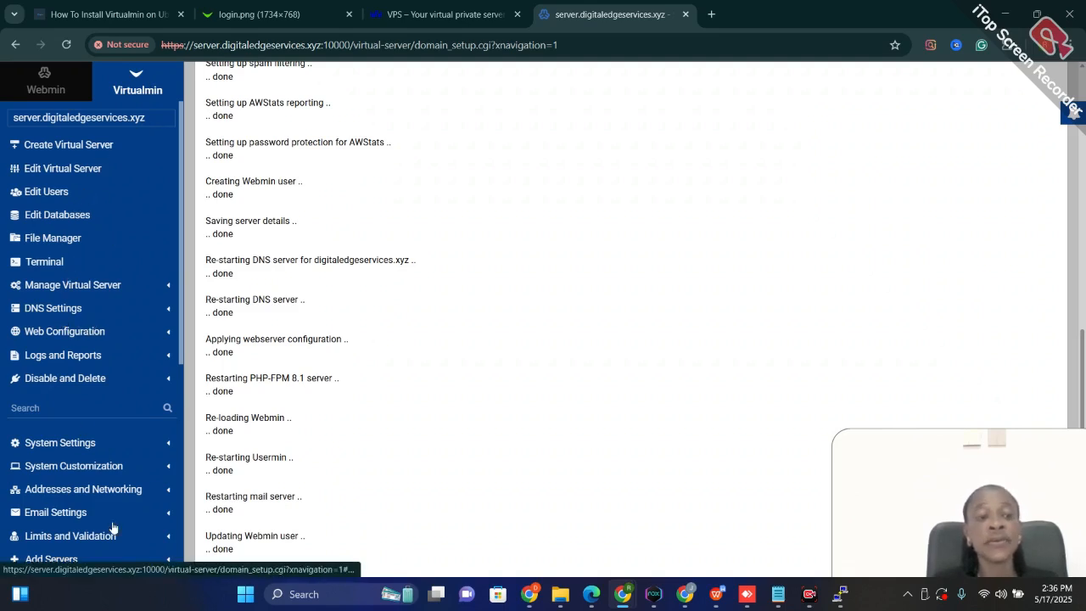
left_click(67, 312)
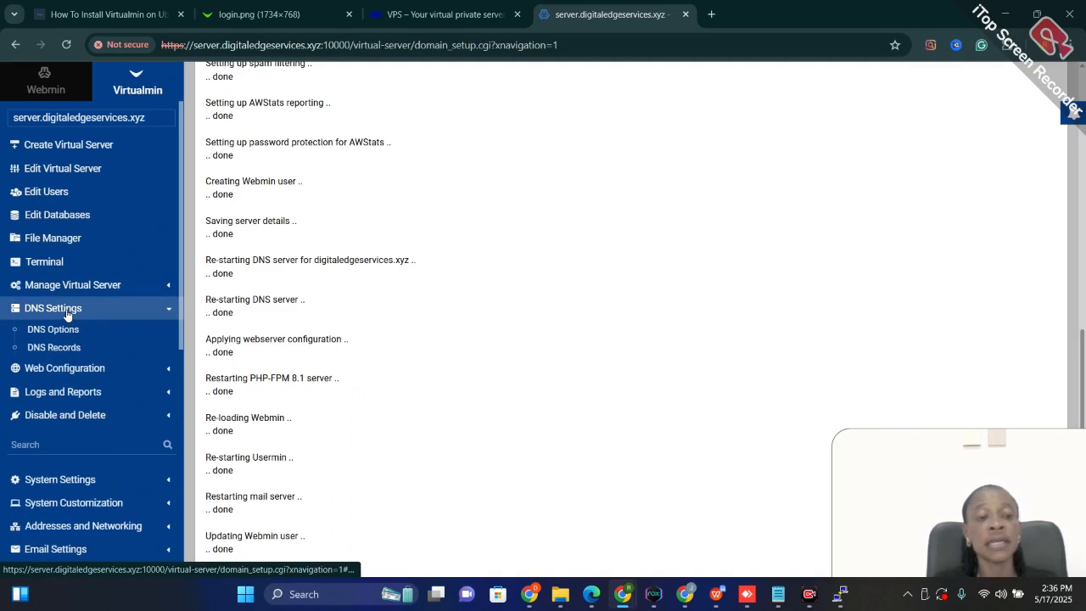
left_click(53, 349)
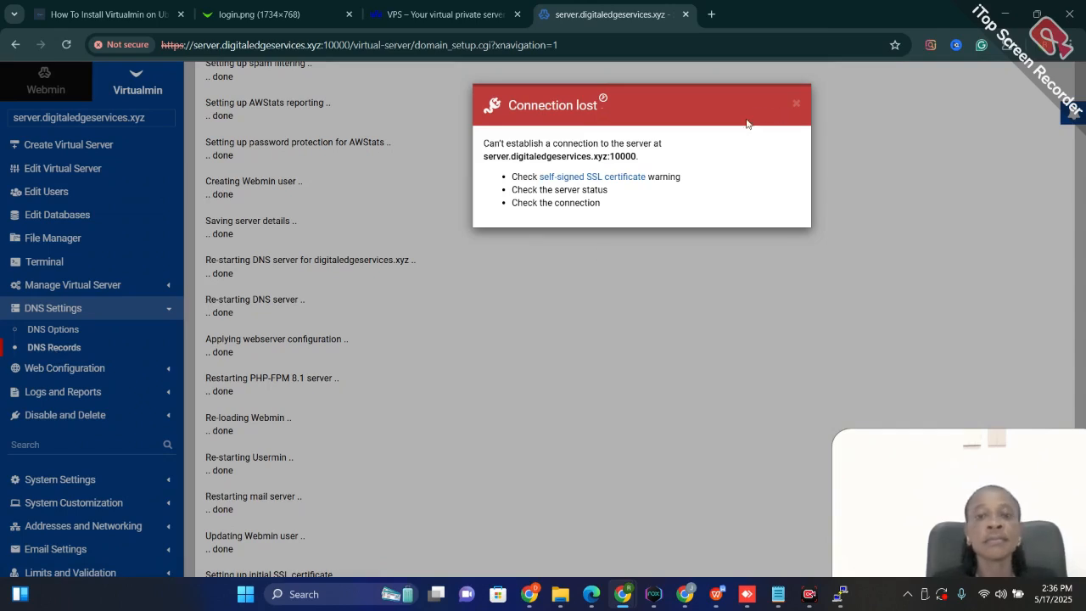
left_click(794, 104)
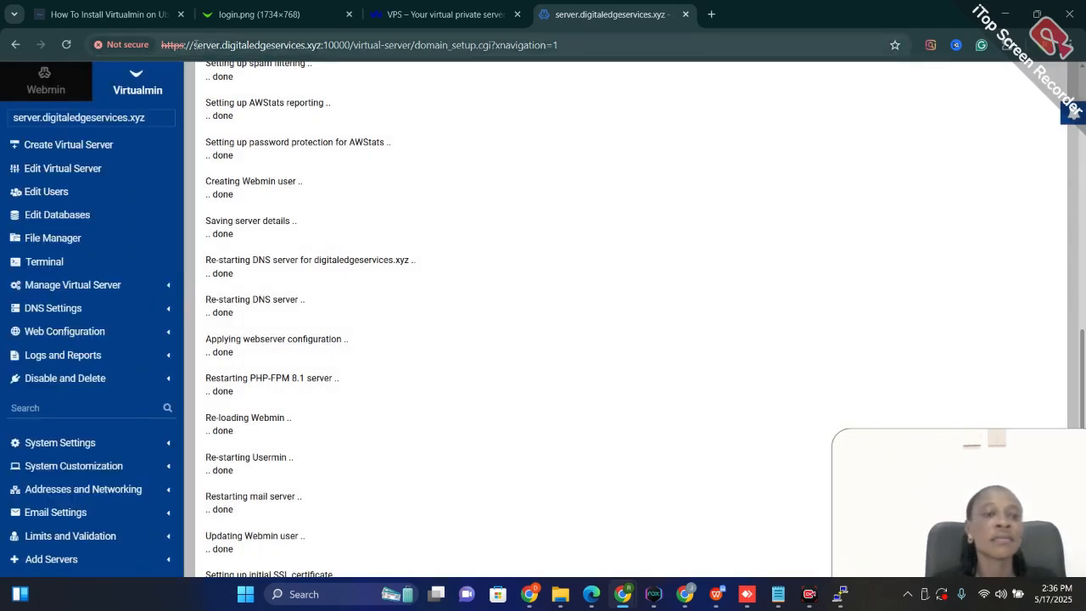
Reopen server.digitaledgeservices.xyz:10000 in a new browser tab and expand the privacy warning's advanced details
left_click_drag(193, 44, 311, 44)
key("ctrl+c")
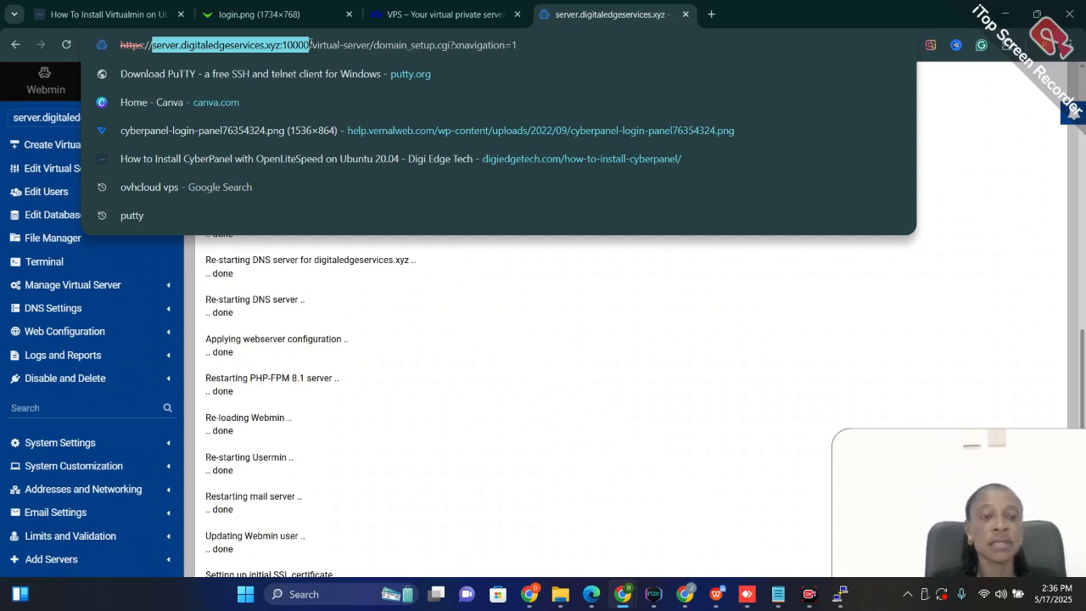
left_click(718, 17)
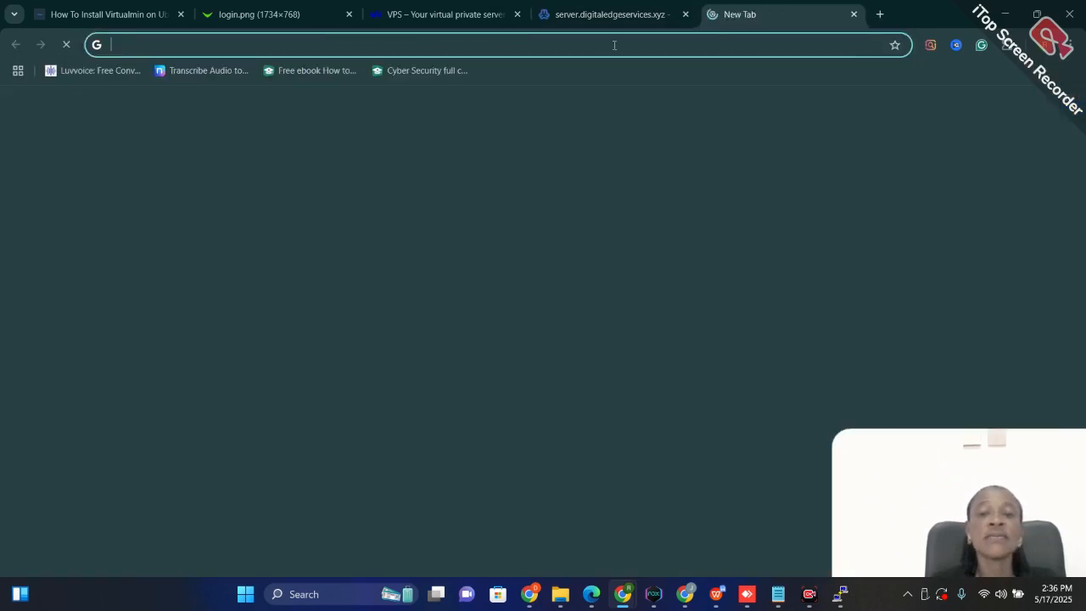
left_click(604, 46)
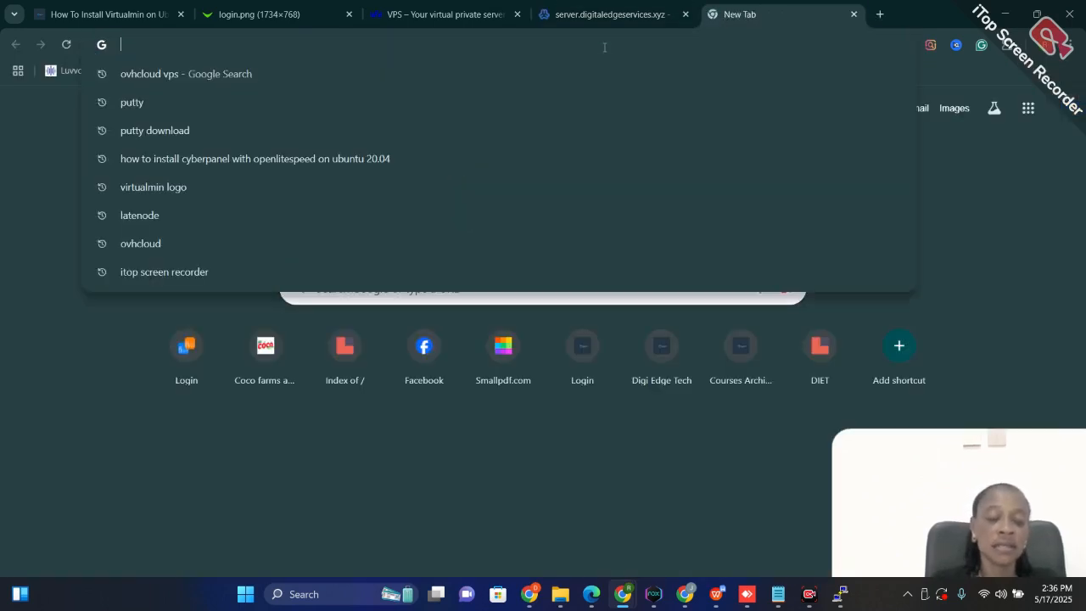
key("ctrl+v")
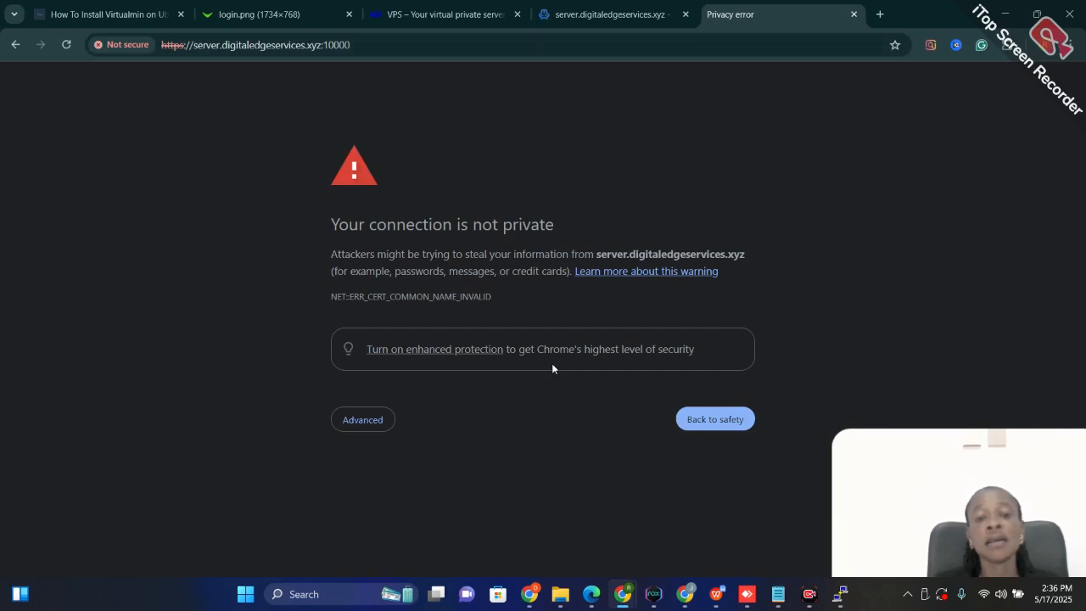
left_click(356, 421)
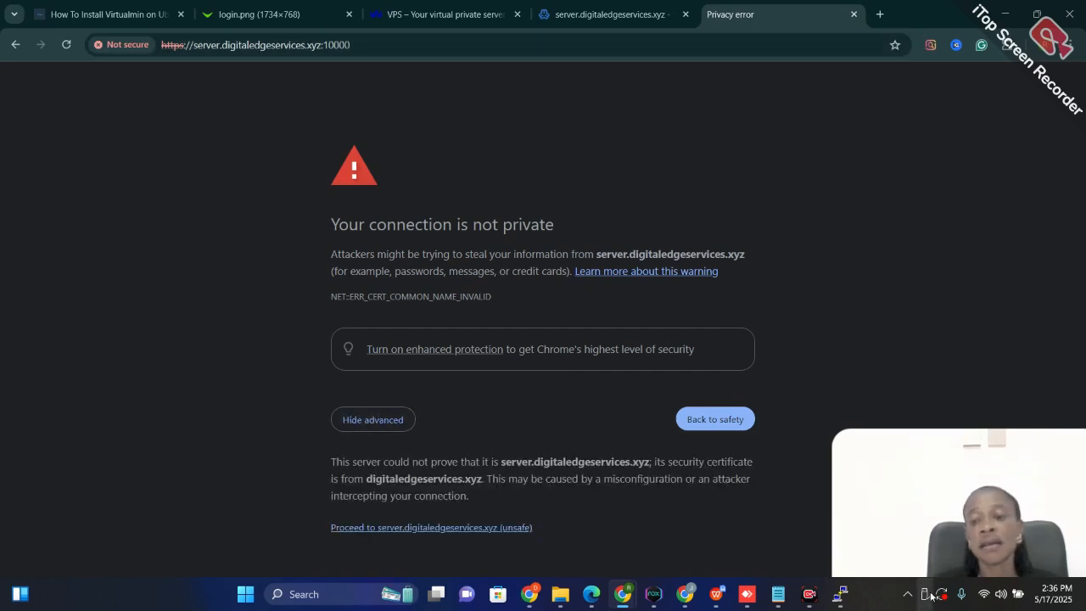
left_click(1000, 594)
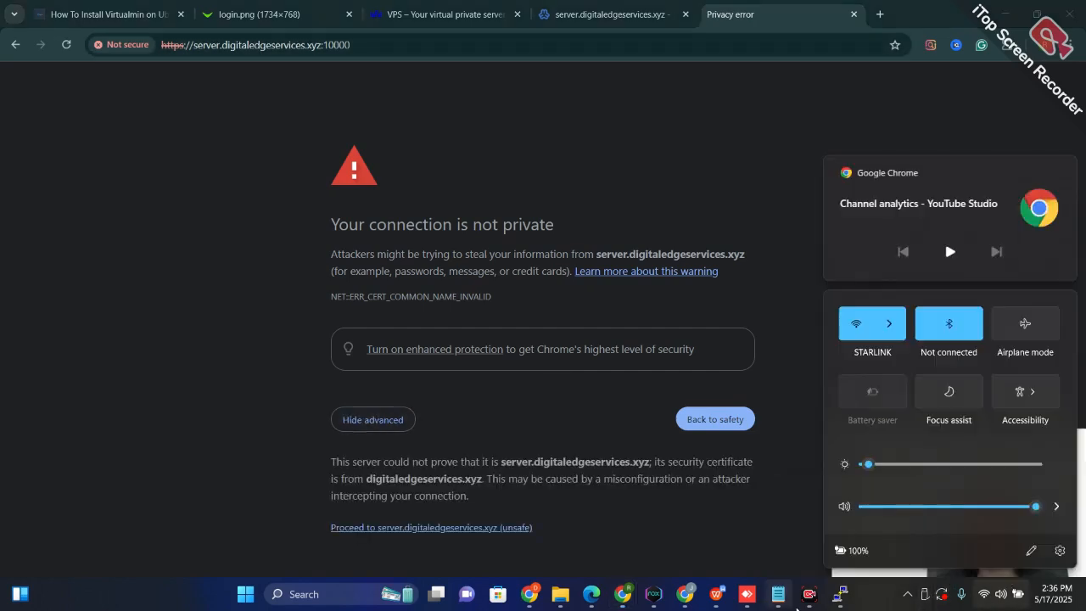
left_click(810, 600)
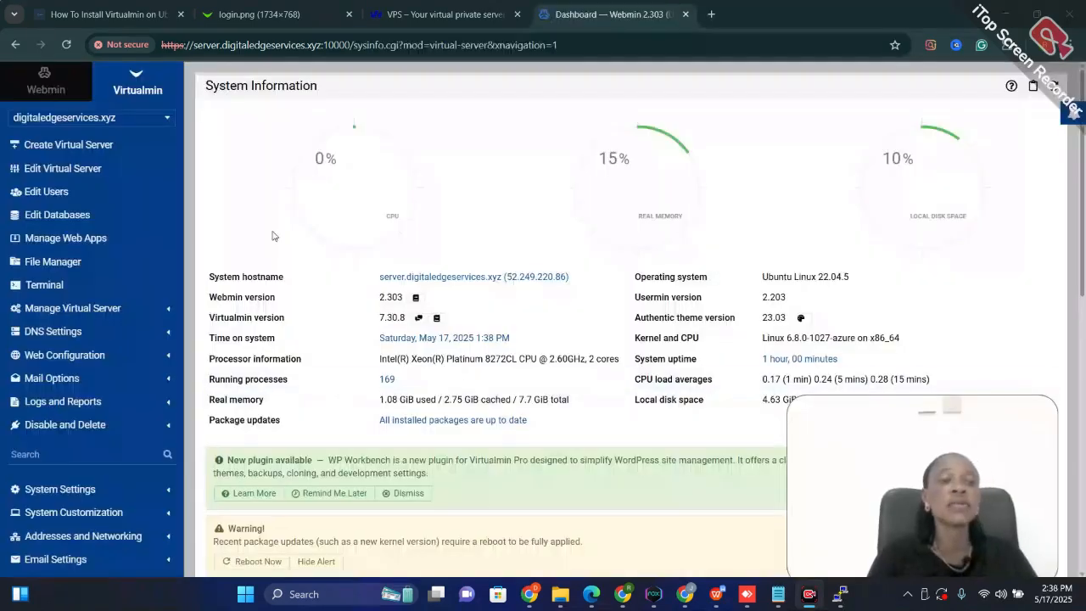
Open the DNS records of digitaledgeservices.xyz and show all records, including the internal ones
left_click(93, 118)
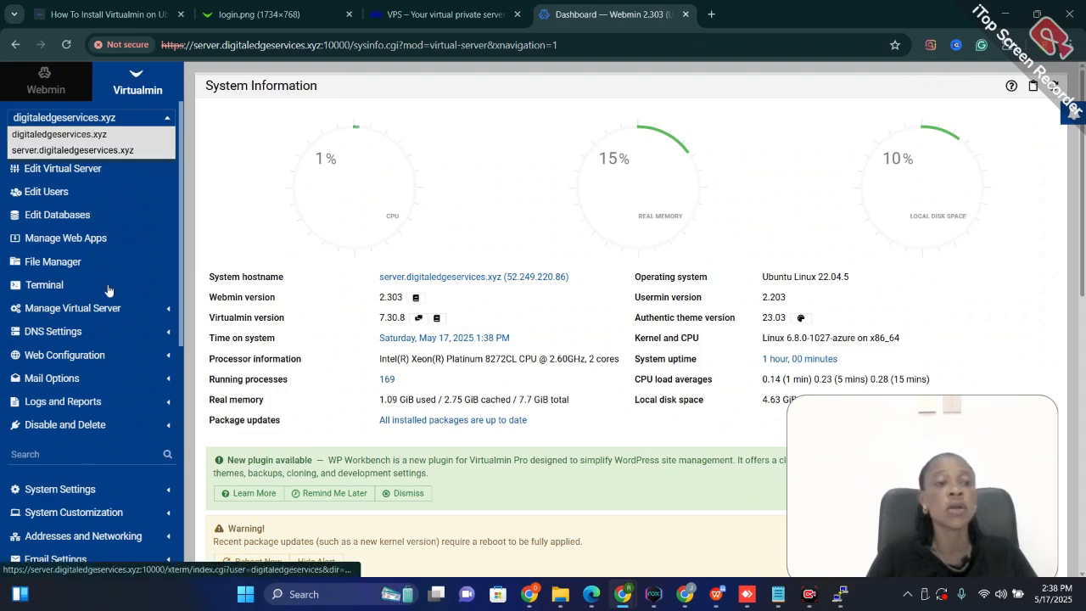
left_click(90, 338)
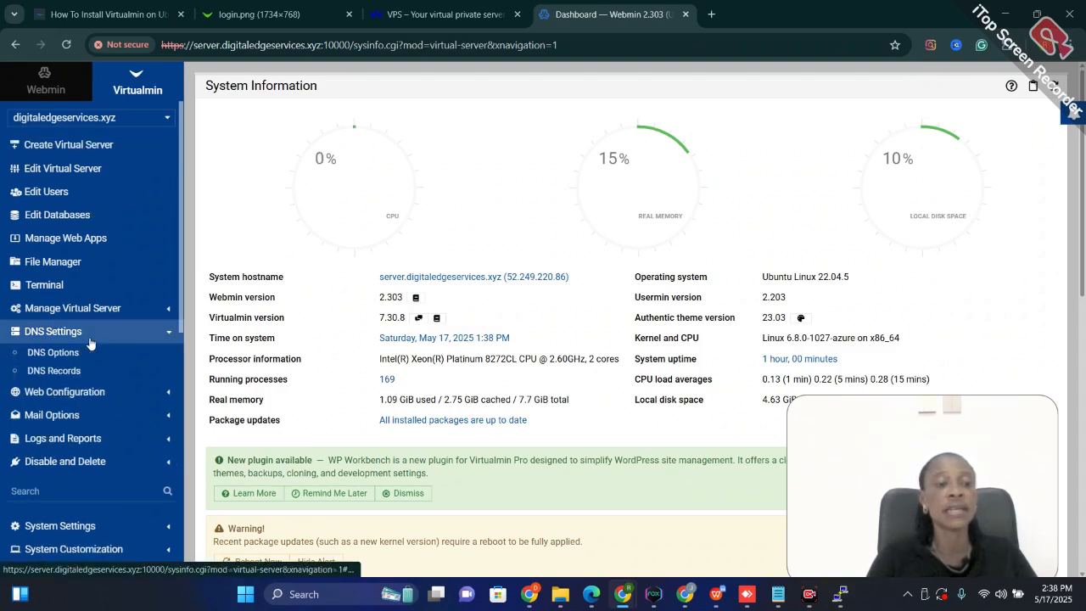
left_click(56, 374)
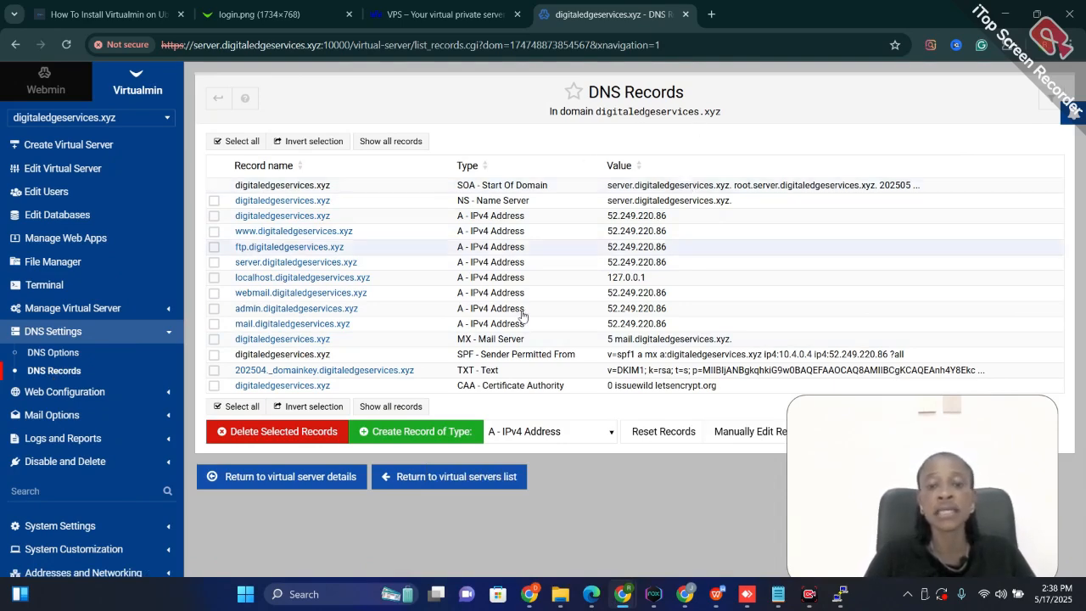
left_click(391, 406)
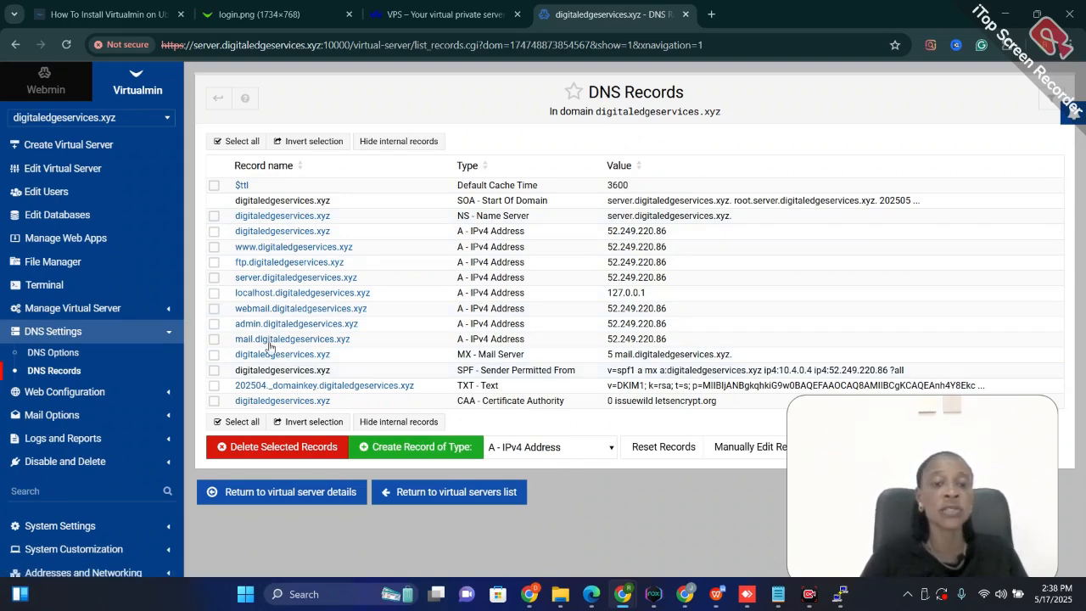
Request a Let's Encrypt SSL certificate for the domains associated with digitaledgeservices.xyz, keeping the default renewal options
left_click(115, 393)
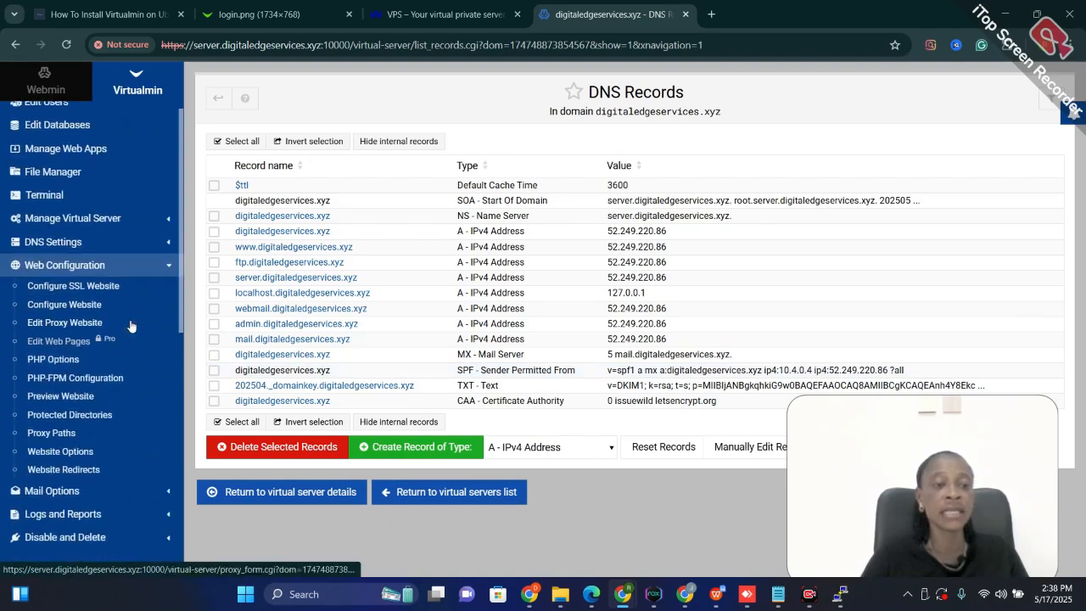
left_click(154, 224)
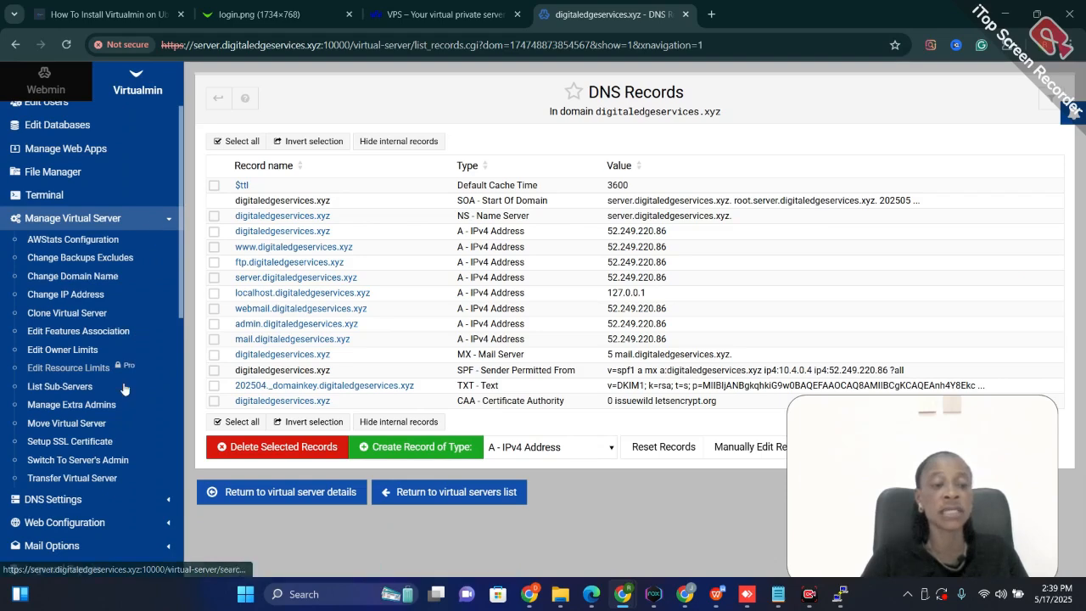
left_click(88, 443)
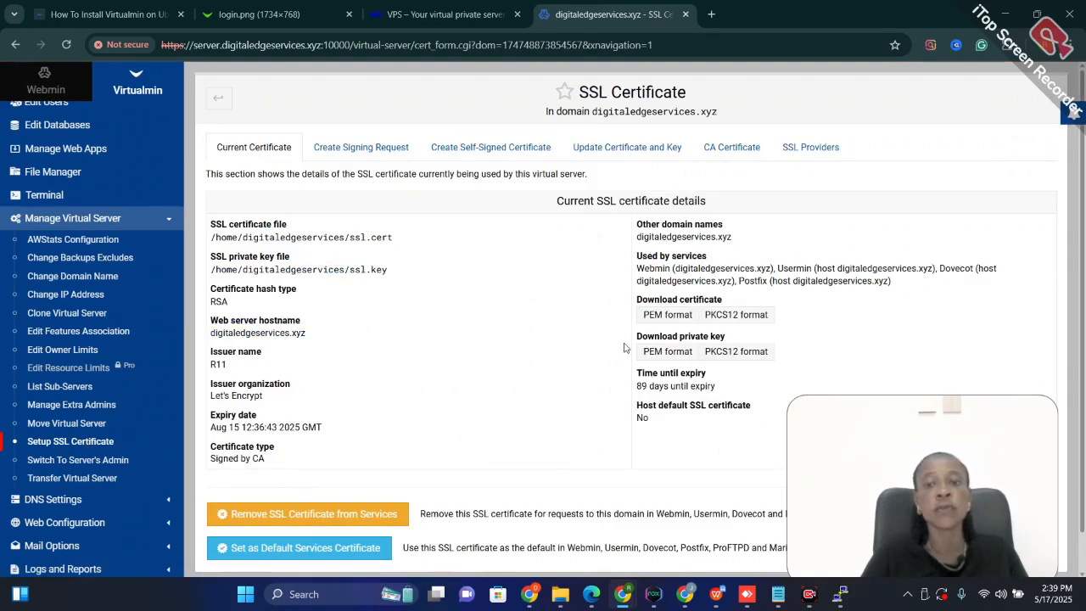
left_click(805, 153)
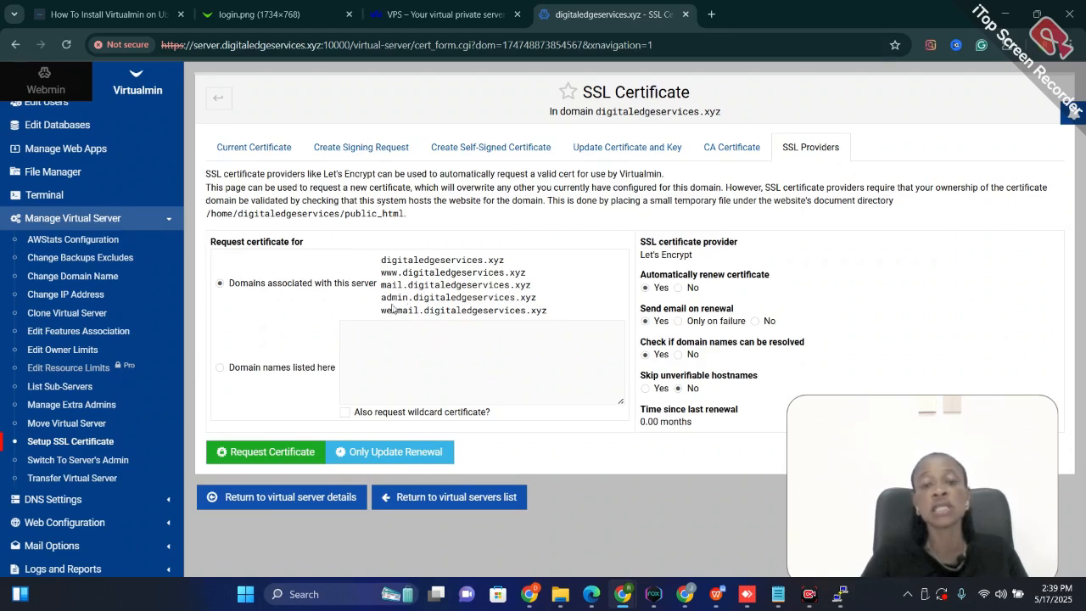
left_click(287, 456)
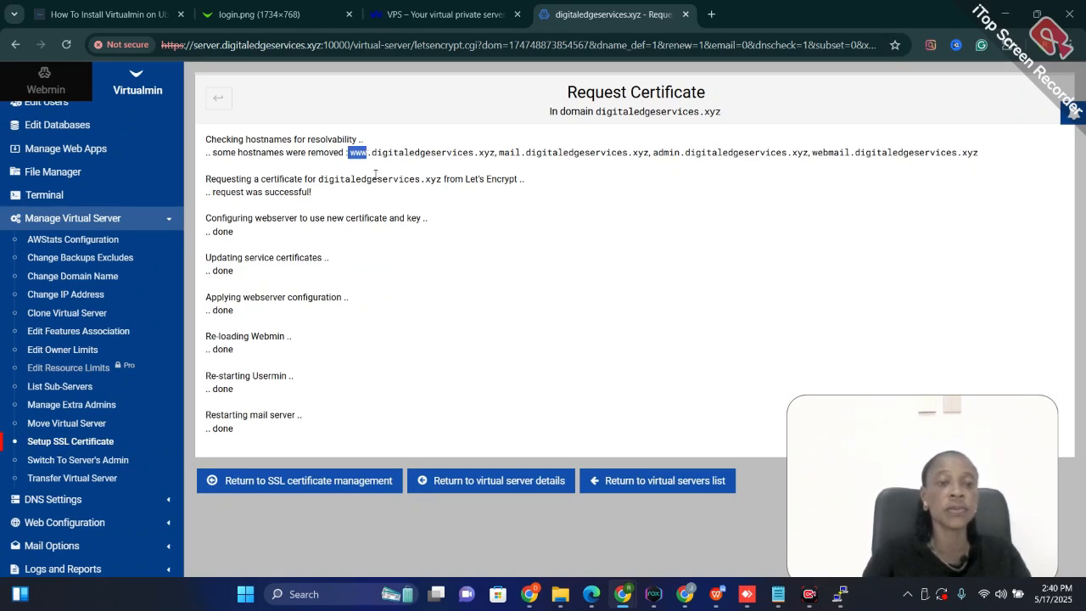
mouse_move(529, 590)
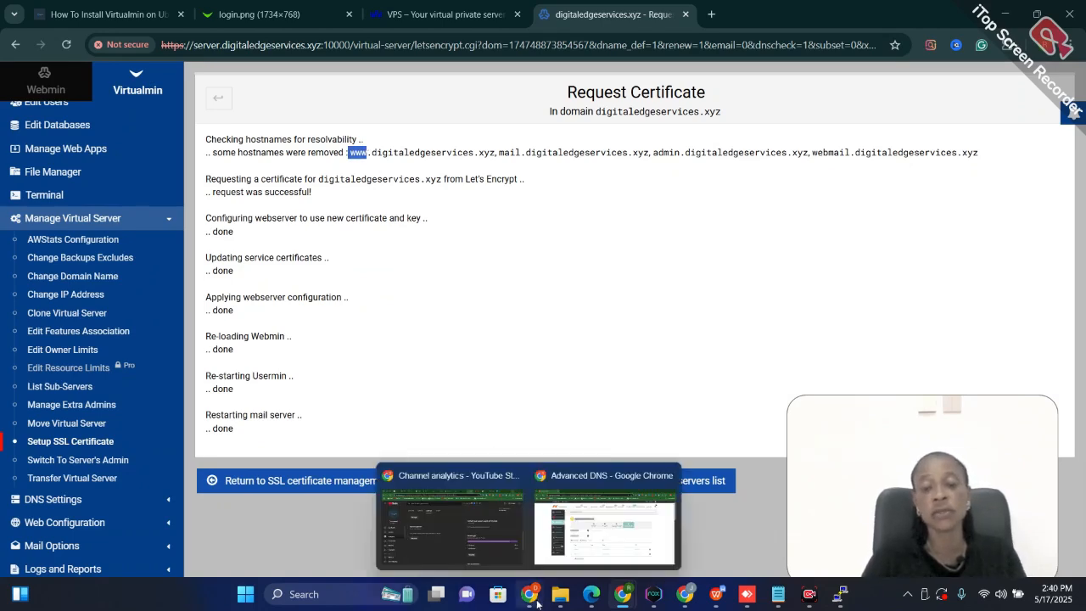
left_click(594, 543)
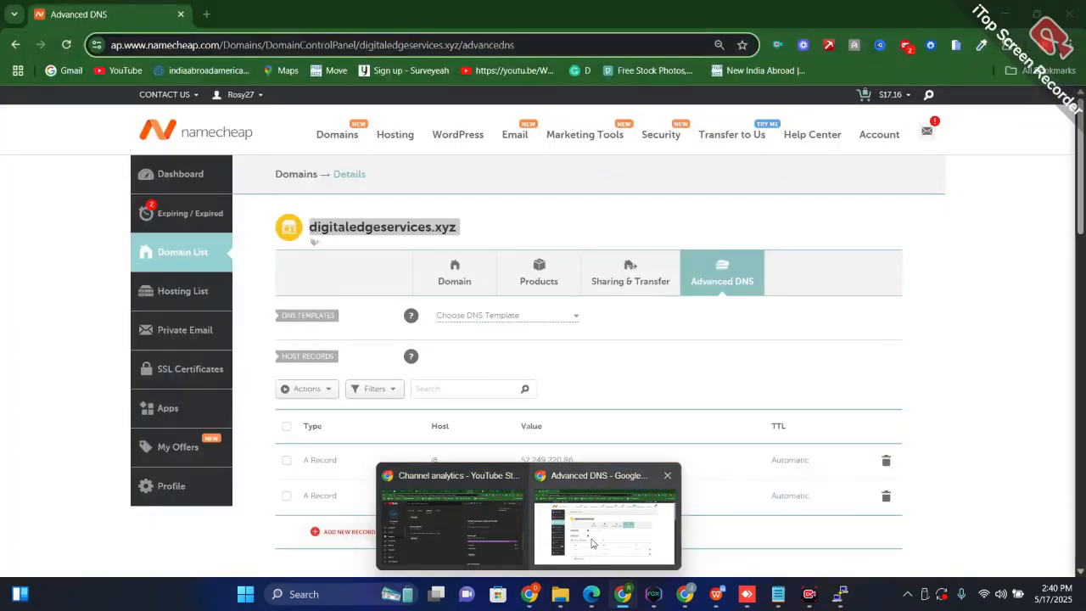
left_click(345, 532)
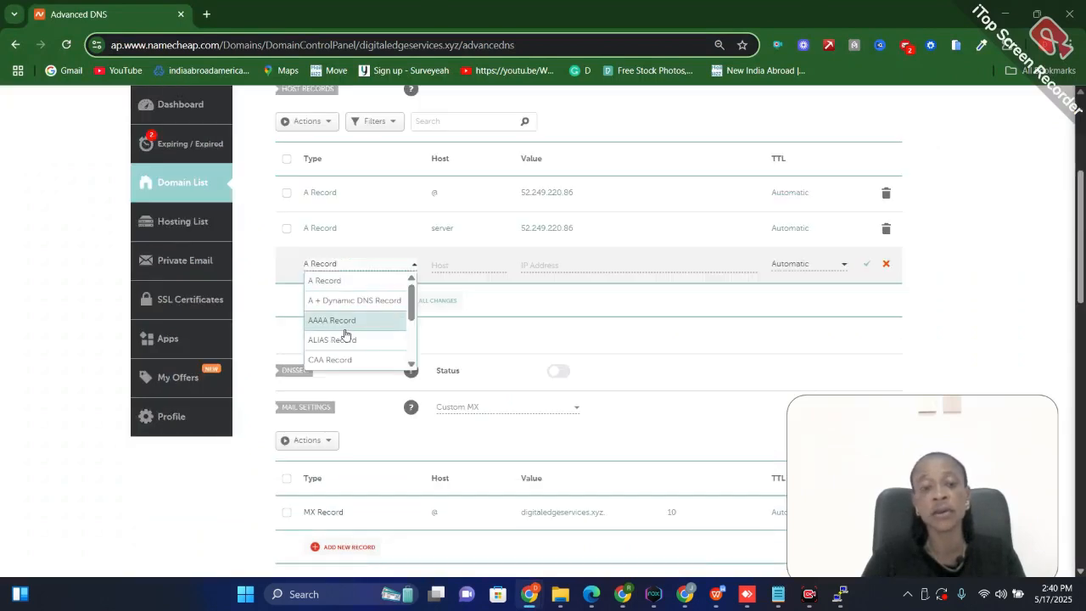
scroll(369, 352, "down", 3)
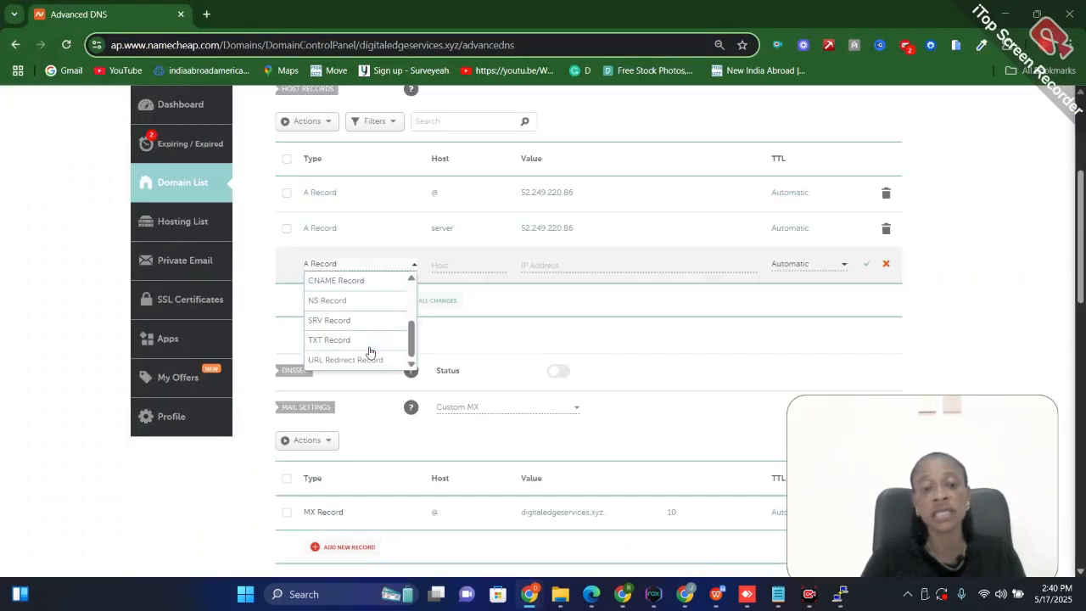
left_click(354, 285)
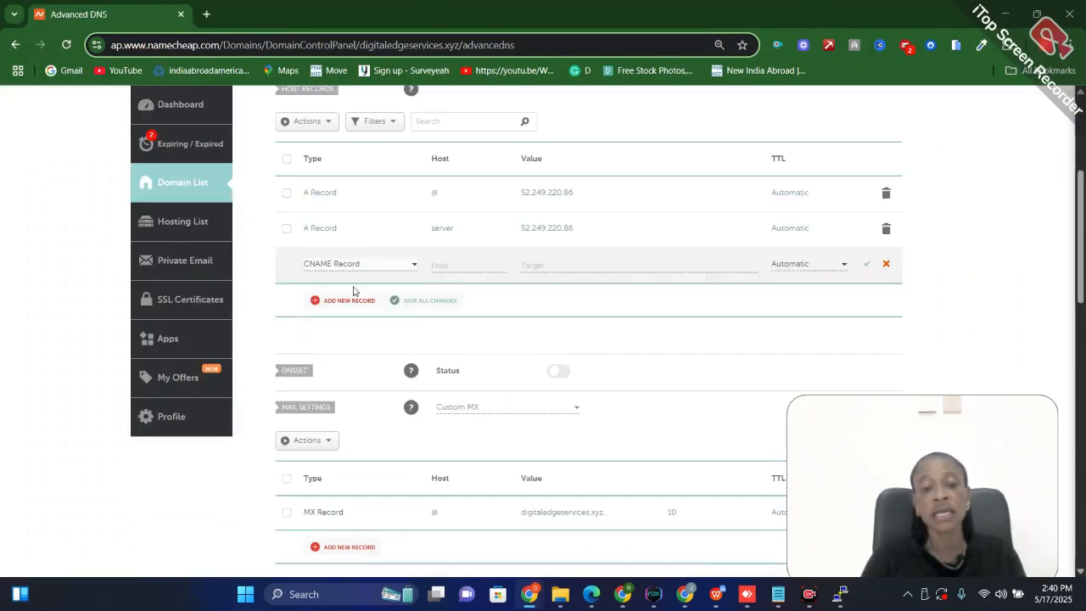
left_click(439, 265)
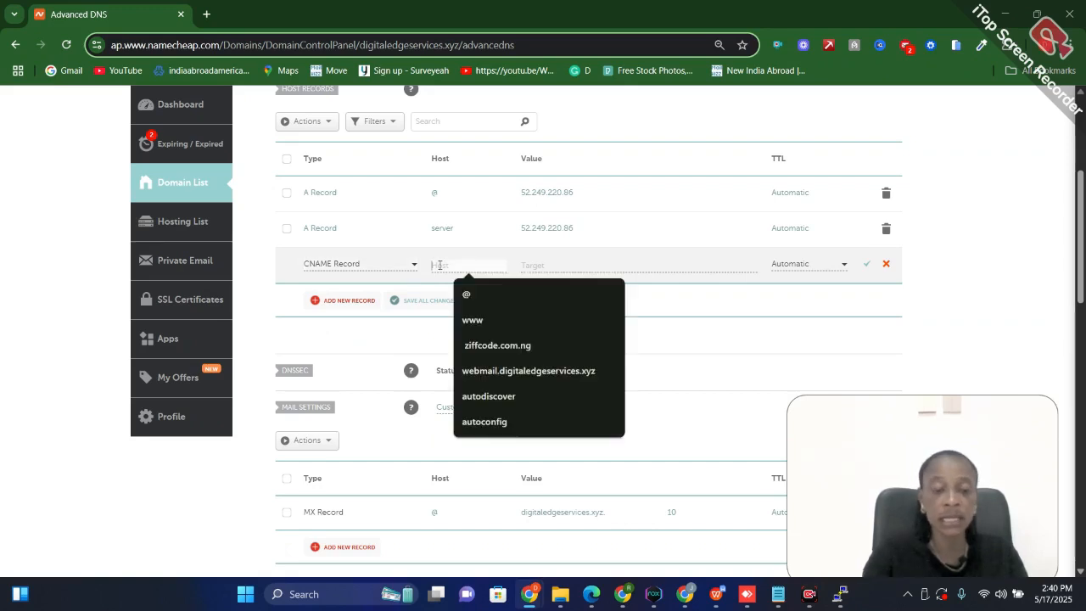
type("www")
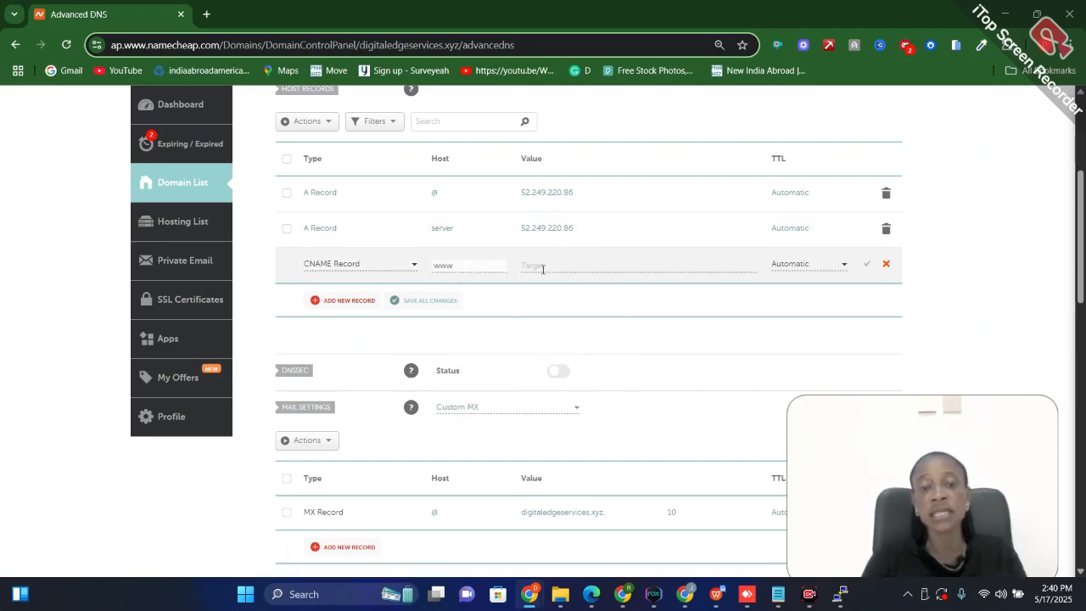
Set the www CNAME record's target to digitaledgeservices.xyz, copied from the domain heading, and save the record
scroll(543, 269, "up", 3)
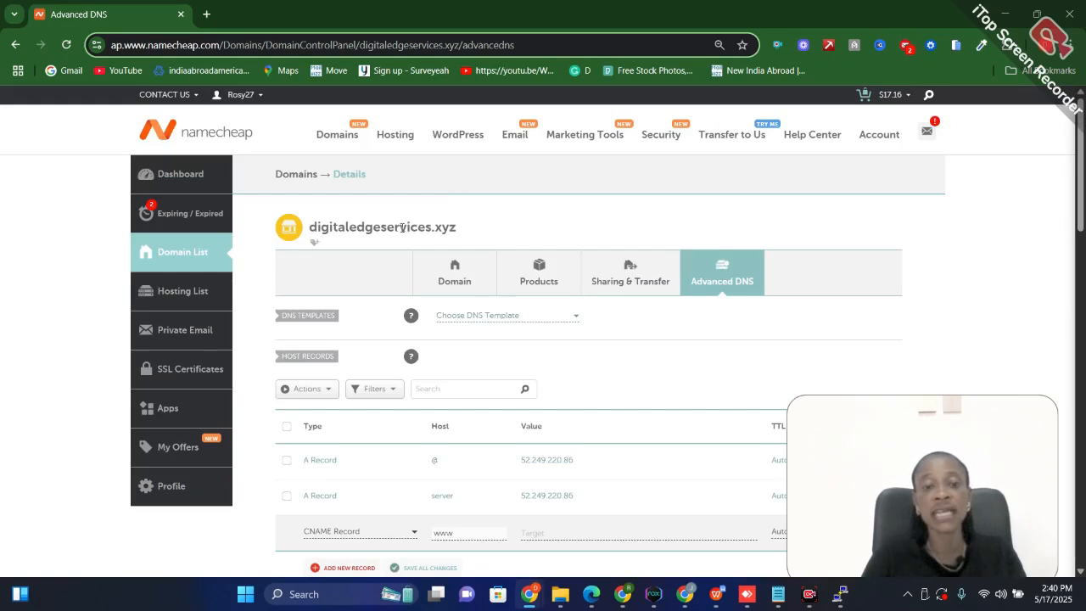
double_click(401, 227)
key("ctrl+c")
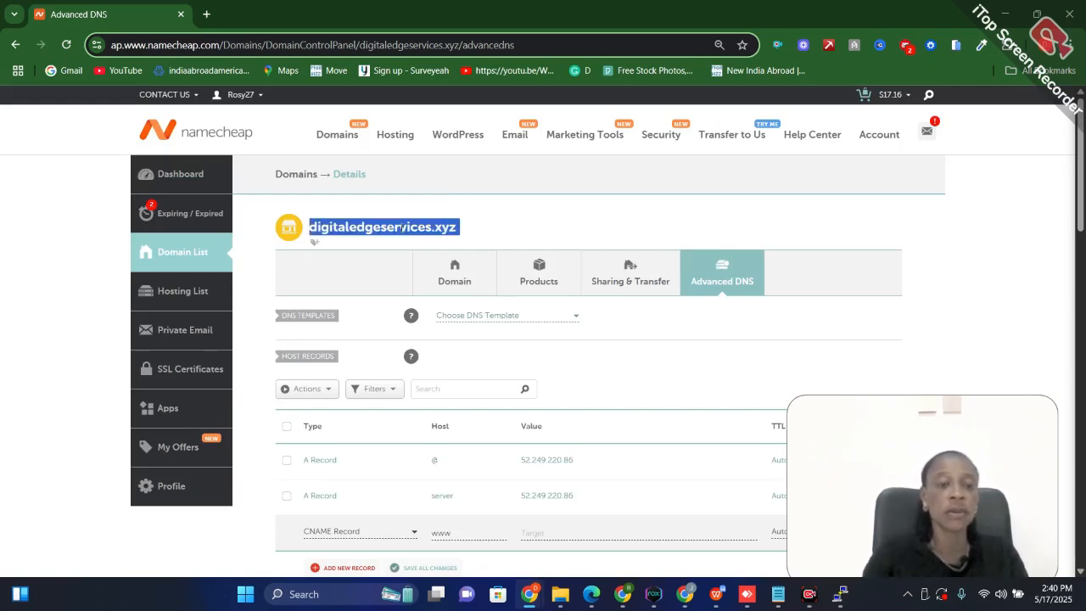
scroll(401, 228, "down", 2)
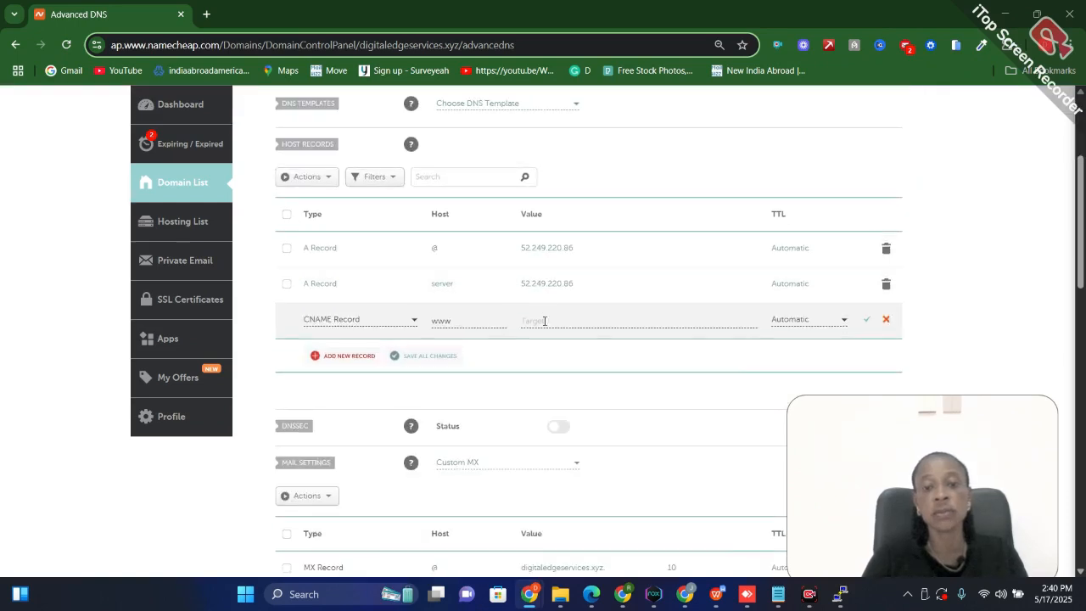
left_click(539, 319)
key("ctrl+v")
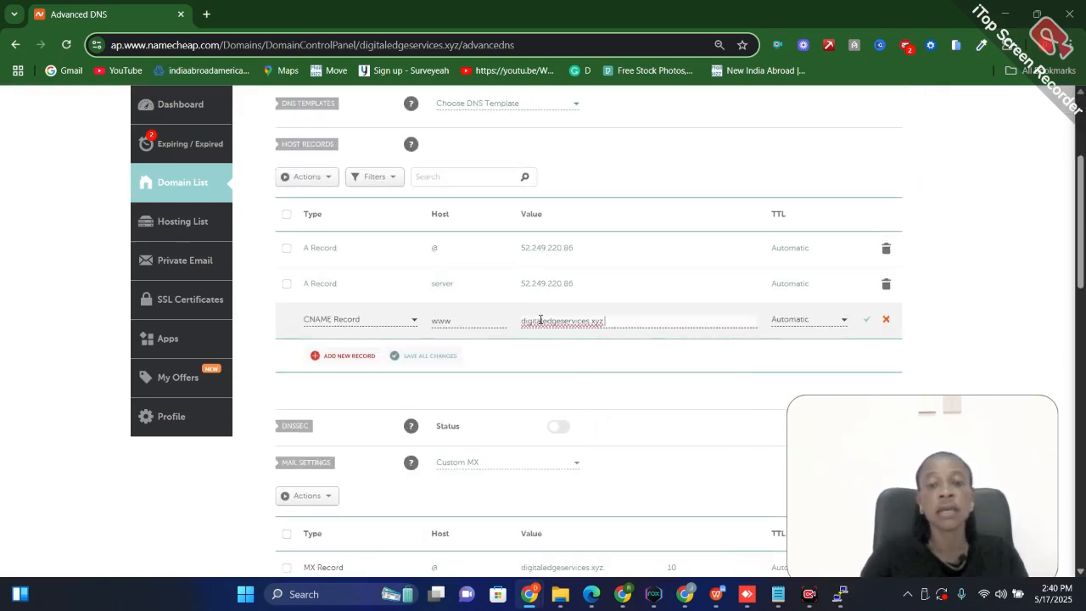
left_click(865, 323)
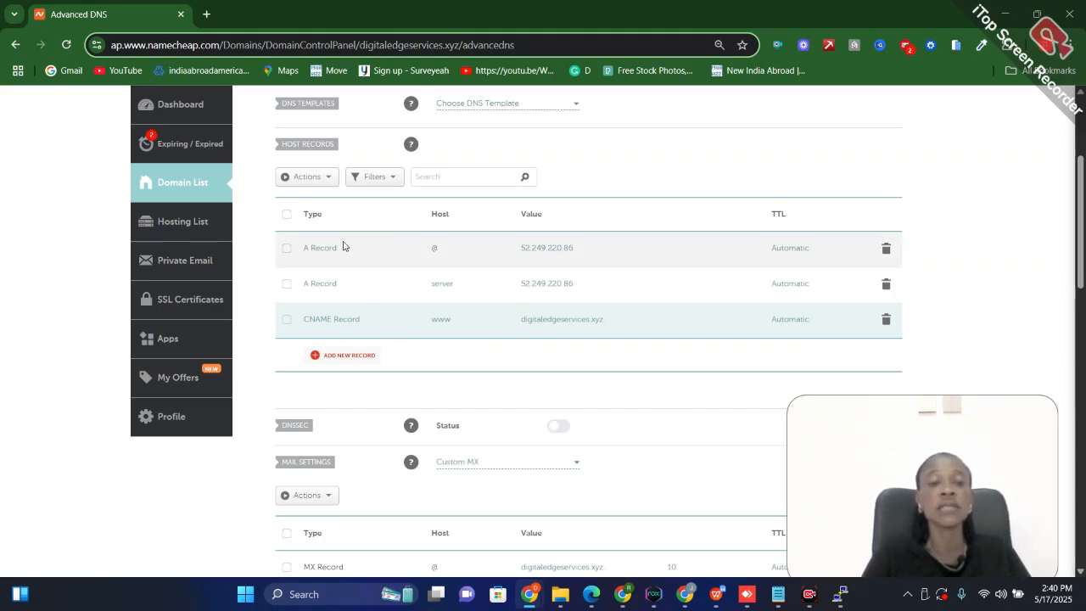
Fill in a new A record with host admin and the server record's IP address, 52.249.220.86
scroll(344, 246, "up", 2)
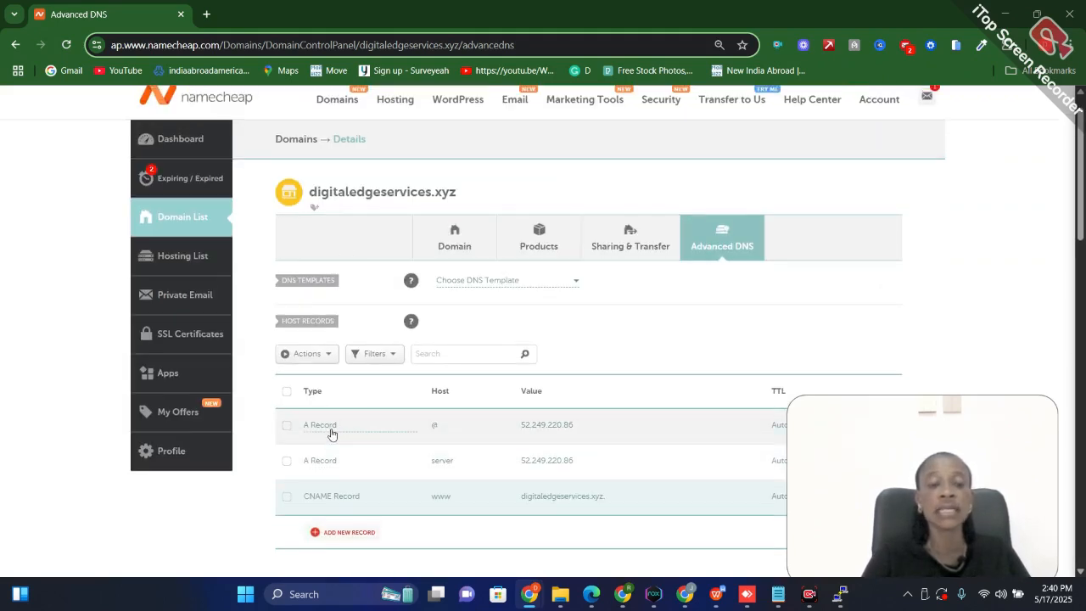
left_click(339, 533)
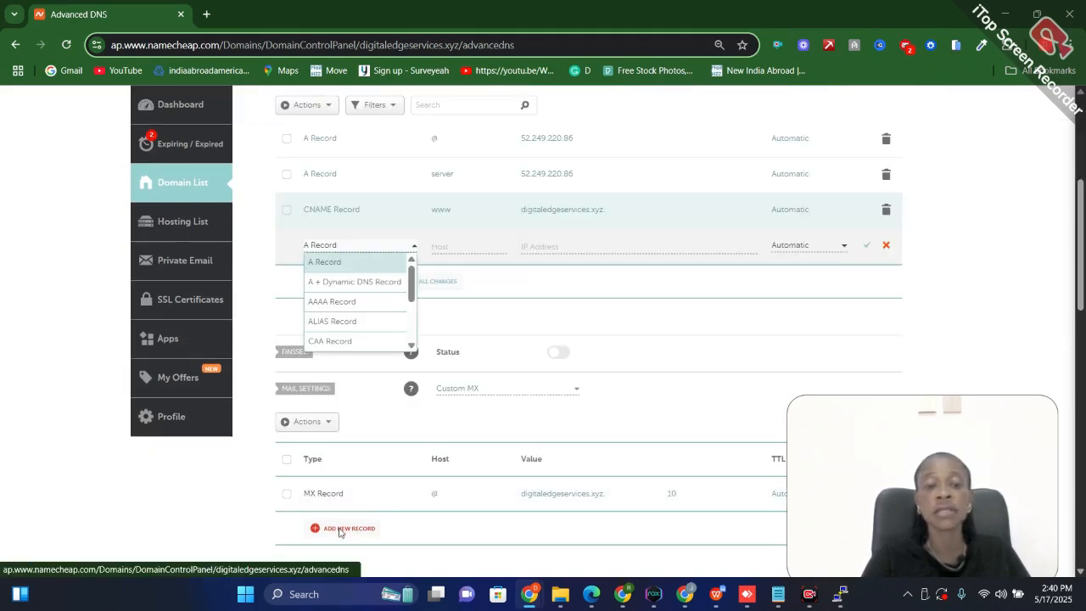
left_click(325, 261)
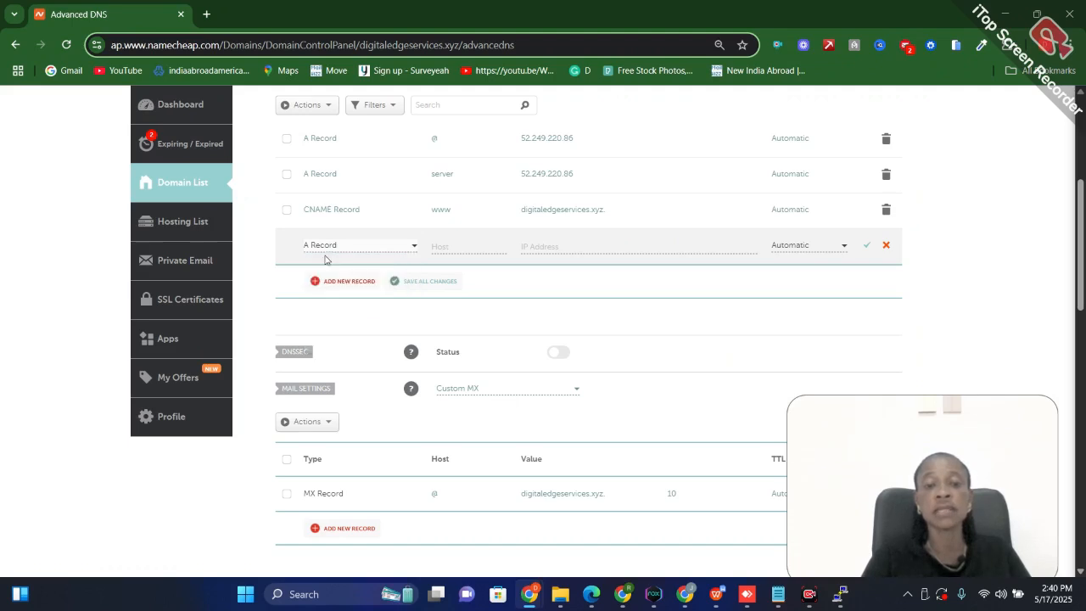
left_click(445, 247)
type("admin")
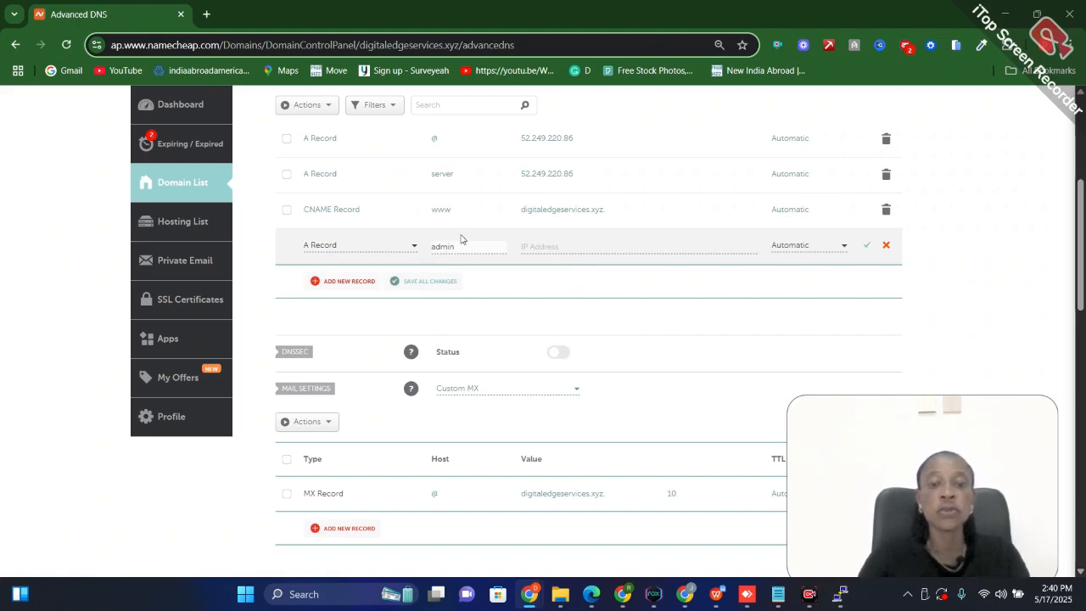
left_click(545, 179)
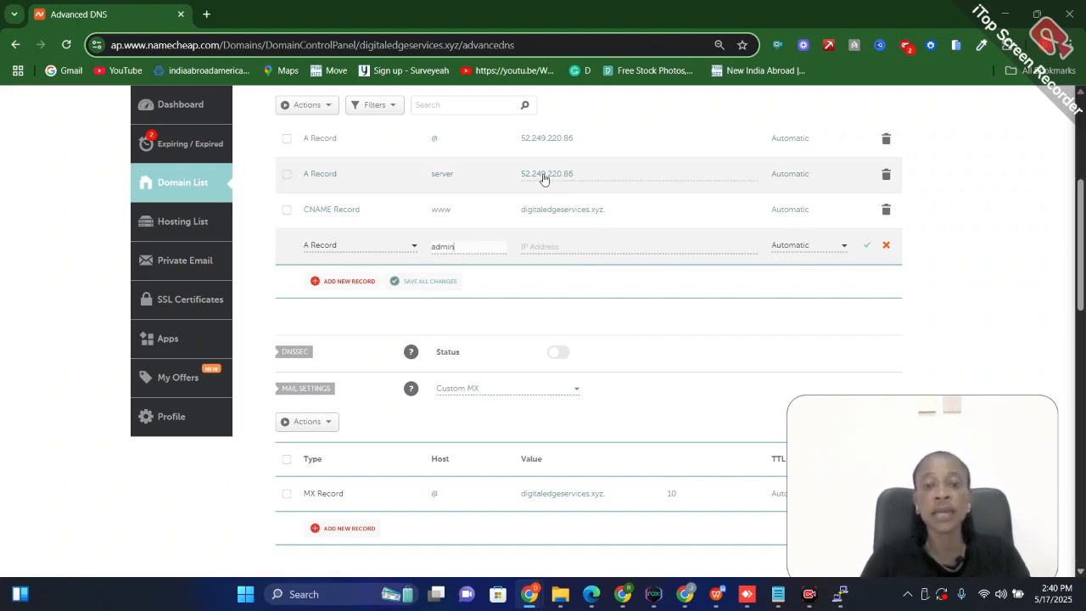
double_click(544, 175)
key("ctrl+c")
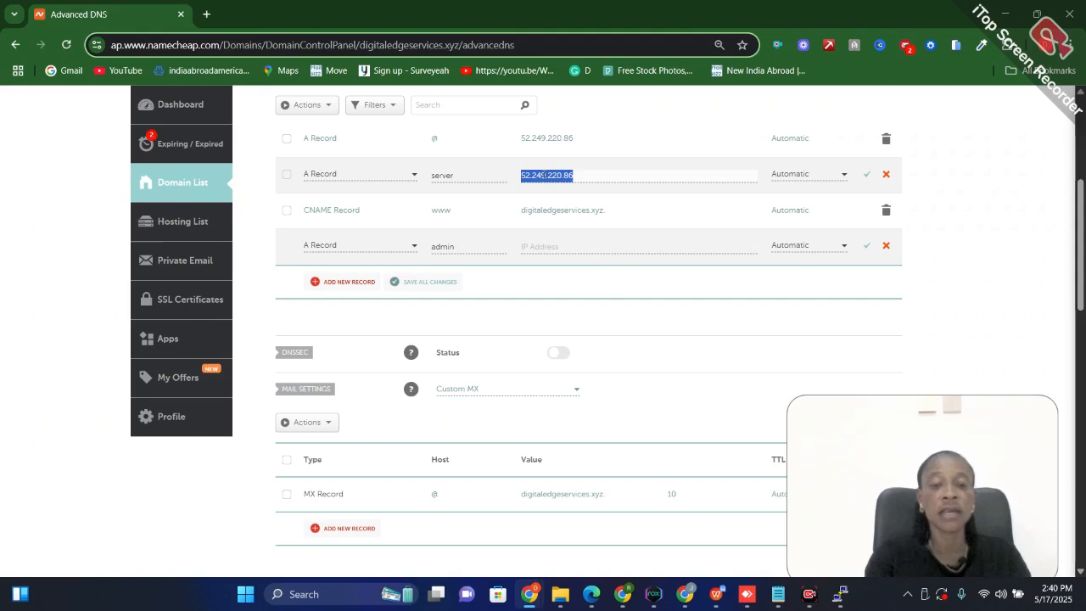
left_click(559, 246)
key("ctrl+v")
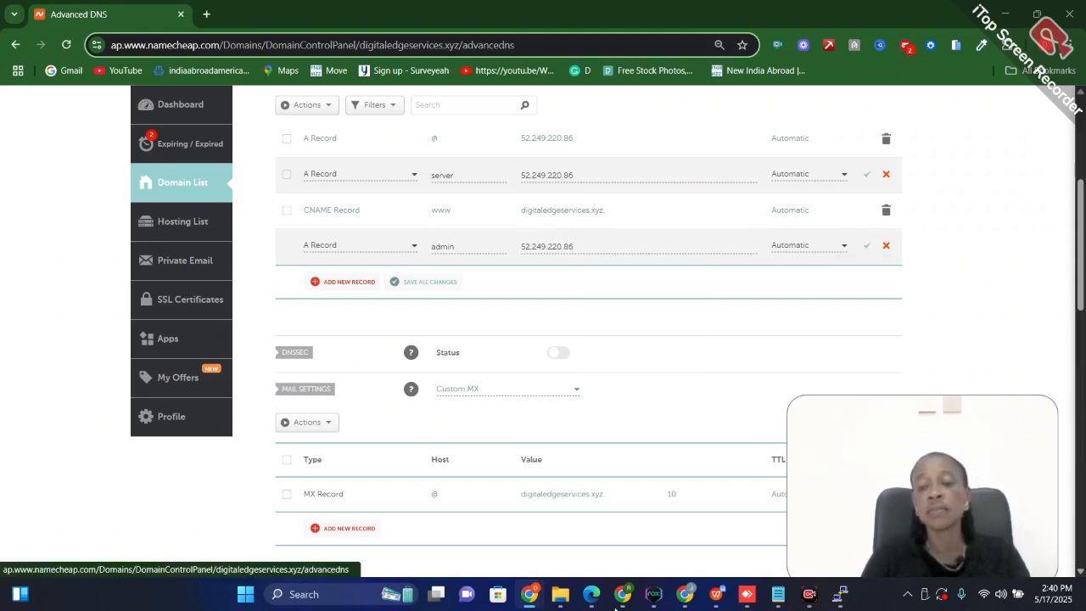
Switch to the Virtualmin installation guide and open its linked post on setting up website DNS settings in a new tab
mouse_move(623, 604)
left_click(660, 538)
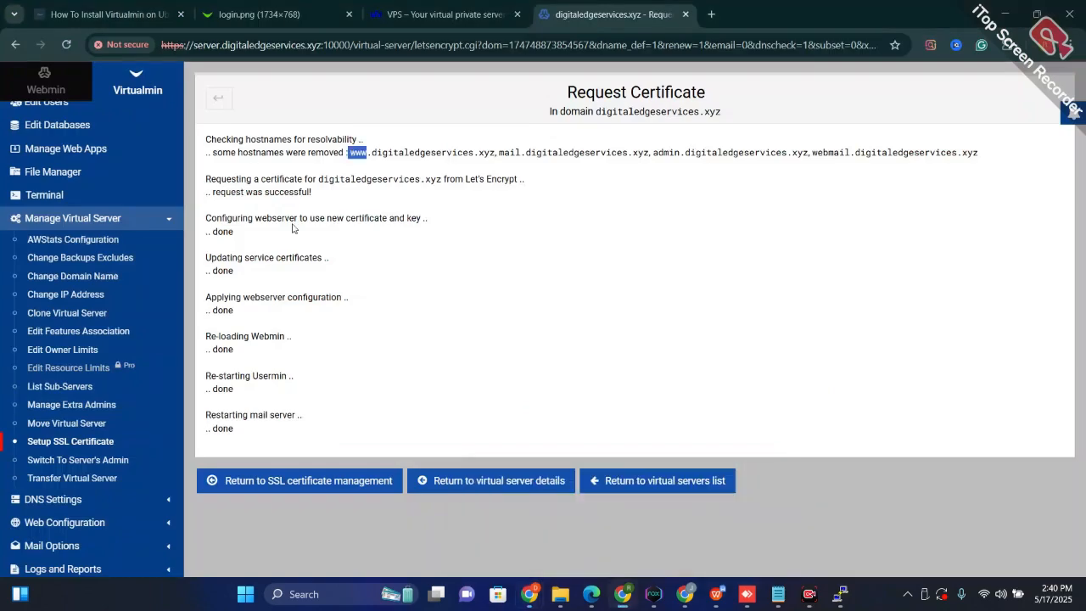
left_click(85, 22)
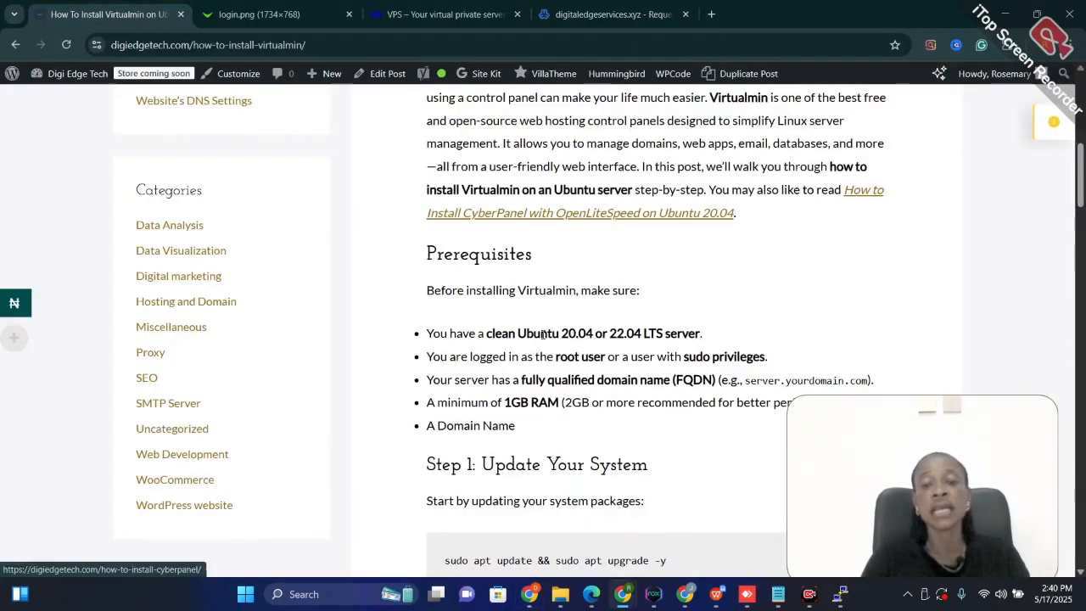
scroll(647, 240, "up", 10)
scroll(647, 240, "down", 15)
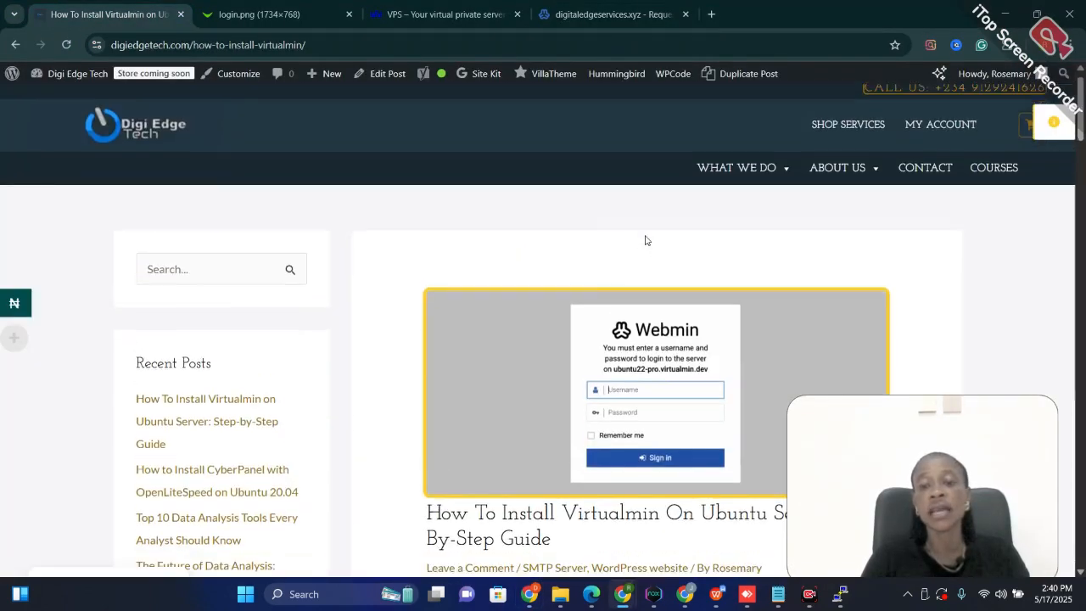
scroll(645, 240, "down", 2)
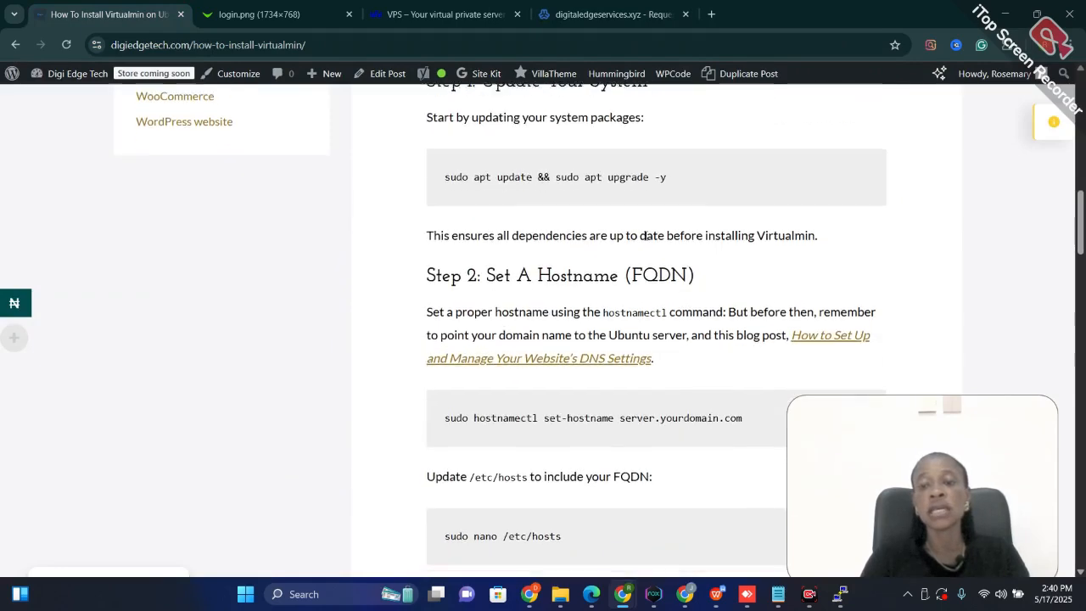
right_click(843, 334)
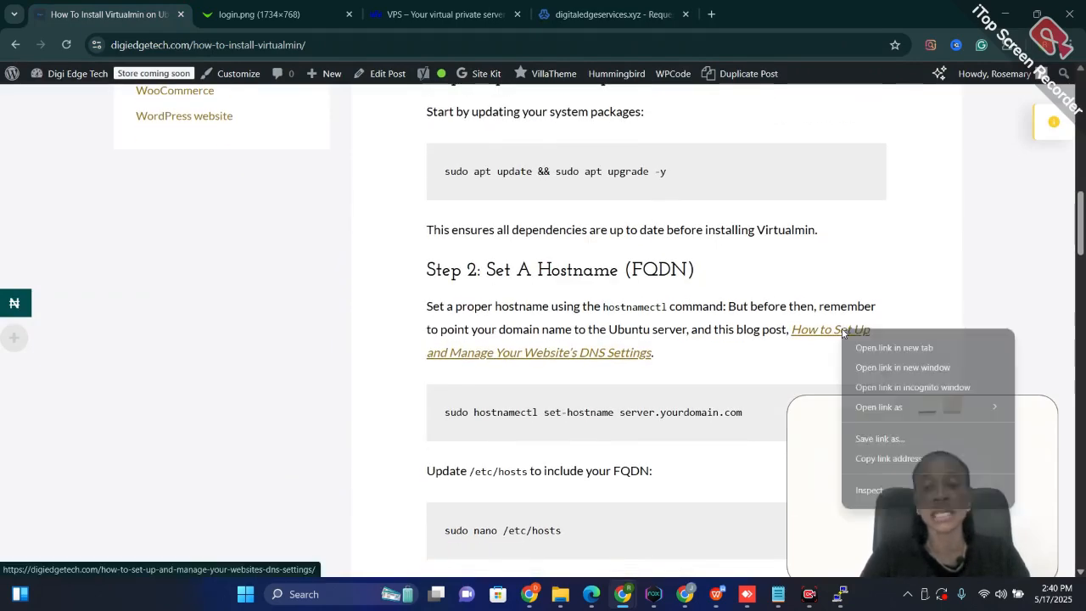
left_click(886, 348)
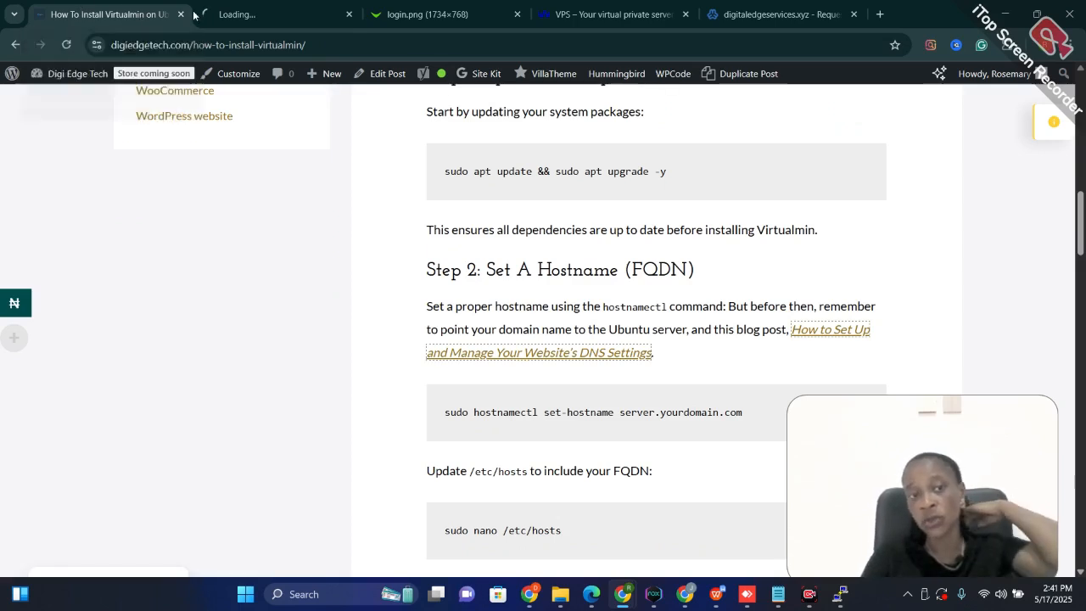
left_click(223, 14)
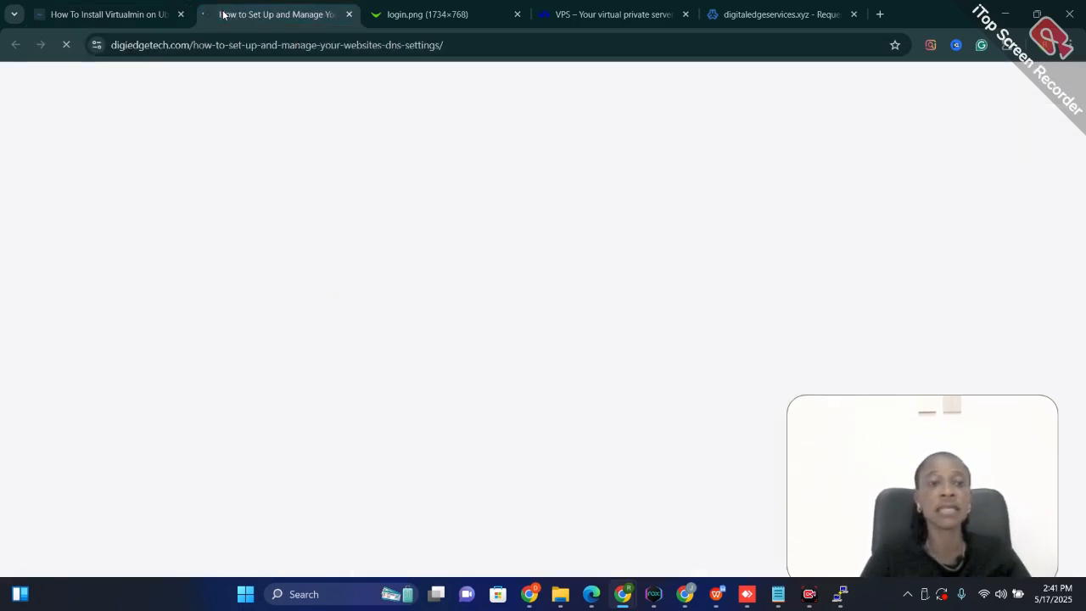
Look through the post on setting up and managing a website's DNS settings, including its section on DNS records
scroll(543, 365, "down", 10)
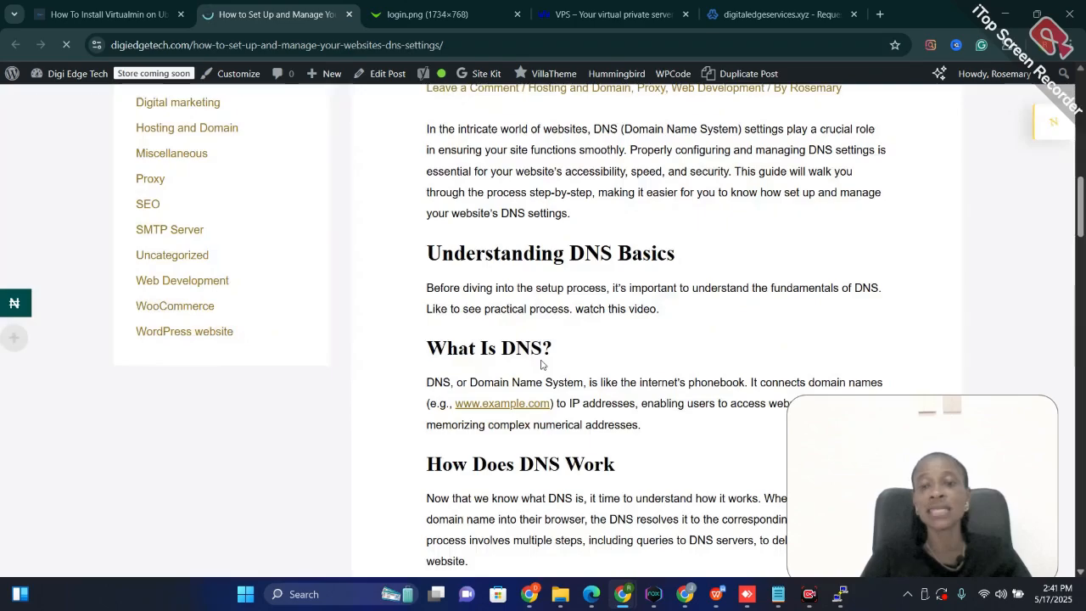
scroll(544, 315, "up", 3)
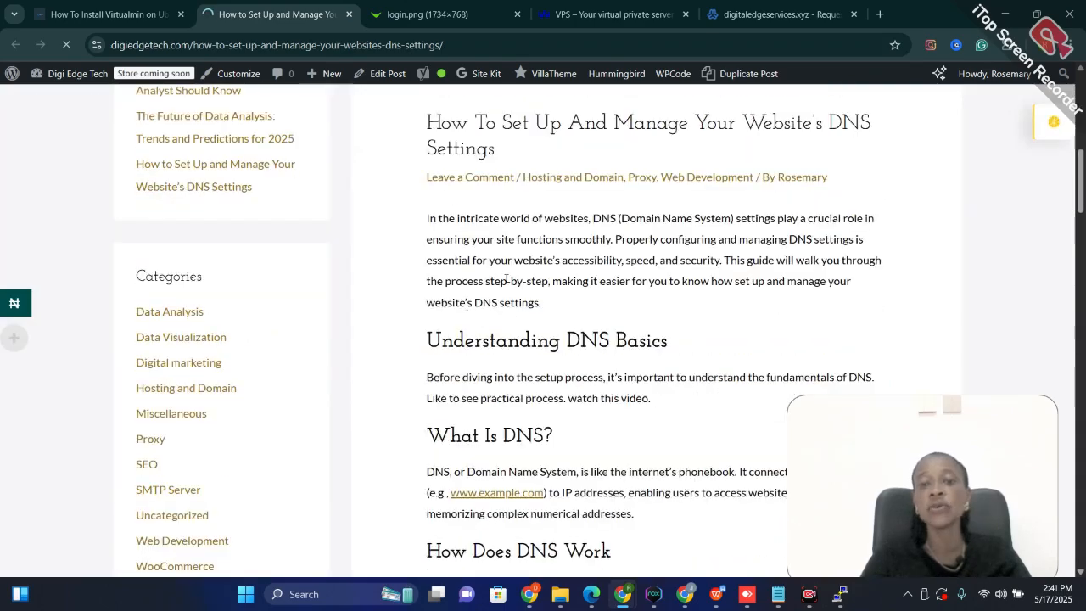
scroll(547, 339, "down", 2)
scroll(547, 339, "down", 8)
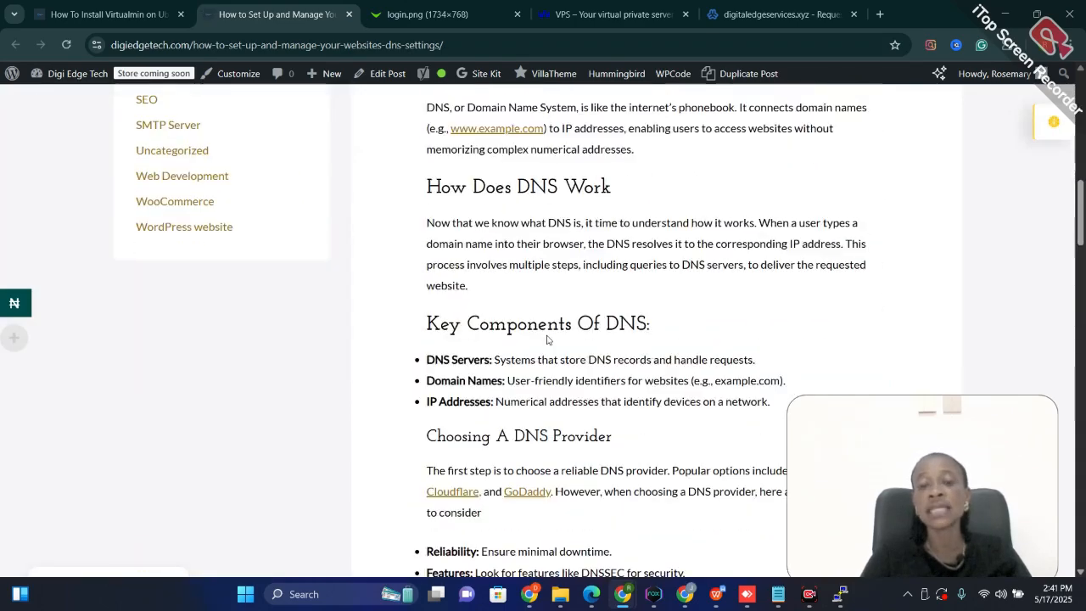
scroll(547, 339, "down", 11)
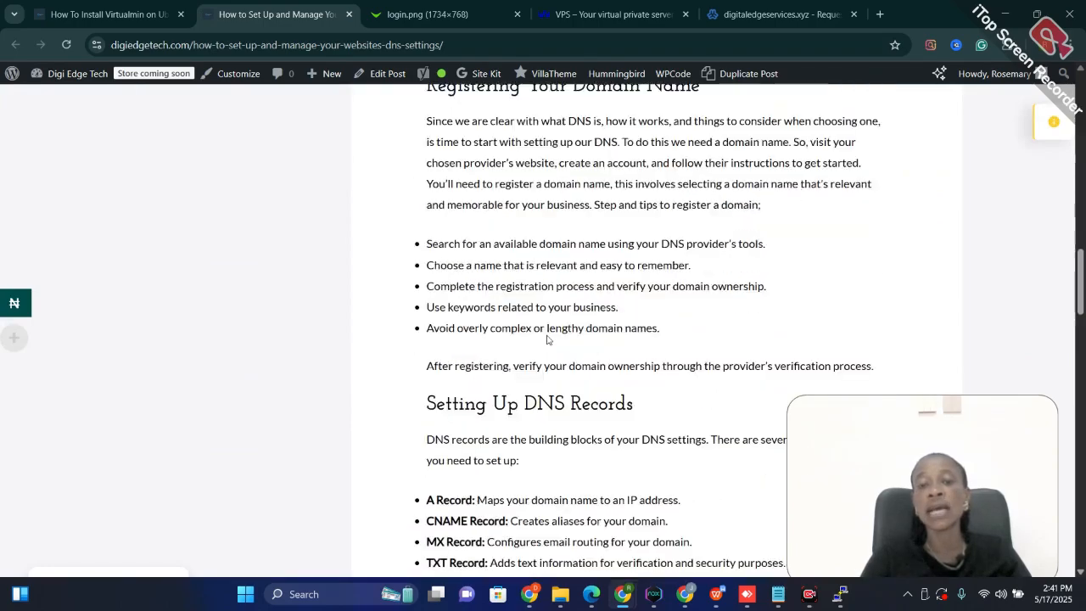
scroll(547, 340, "down", 8)
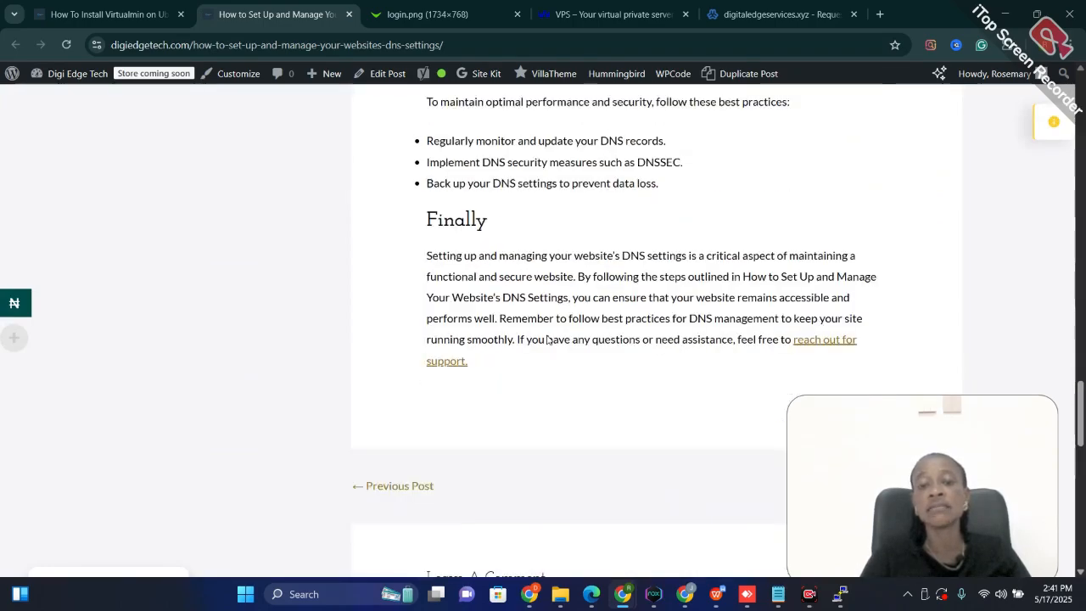
scroll(548, 339, "up", 4)
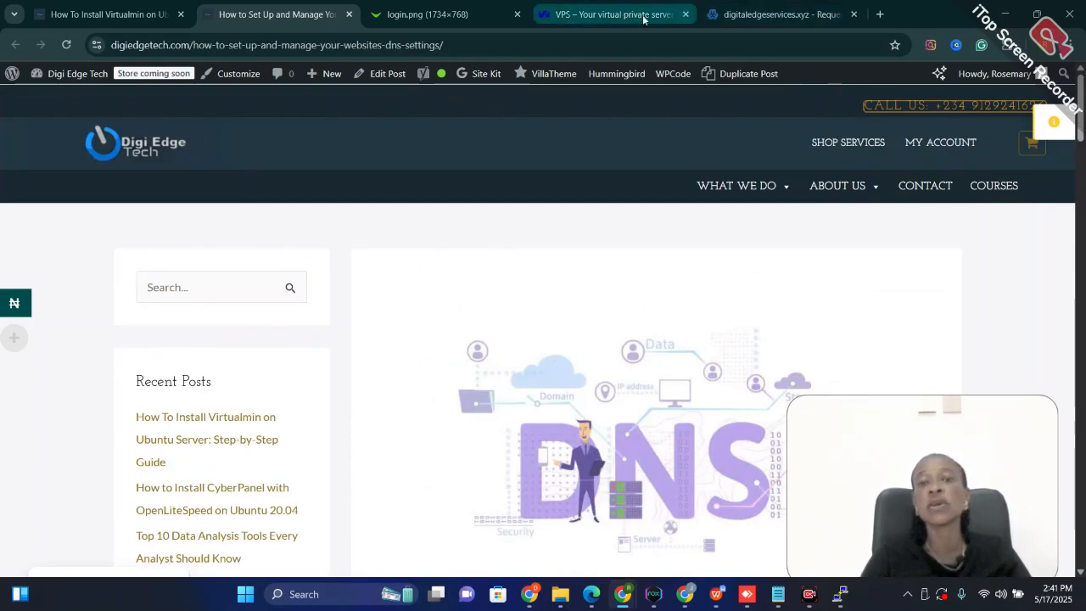
Return to the Virtualmin certificate request page, highlight .digitaledgeservices.xyz:10000 in its address, and close that page
left_click(752, 16)
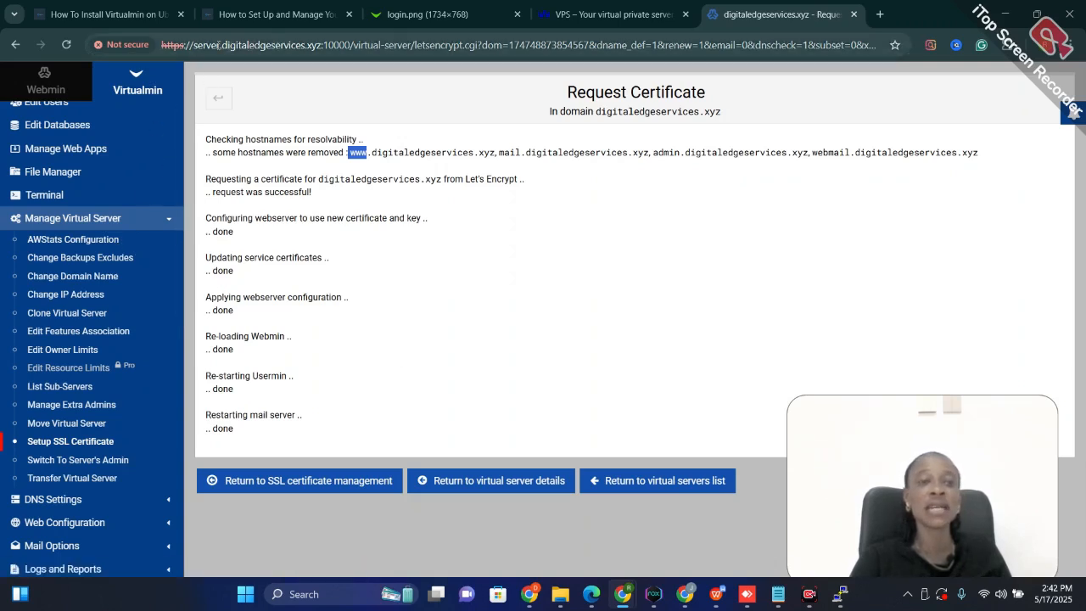
left_click_drag(219, 45, 310, 49)
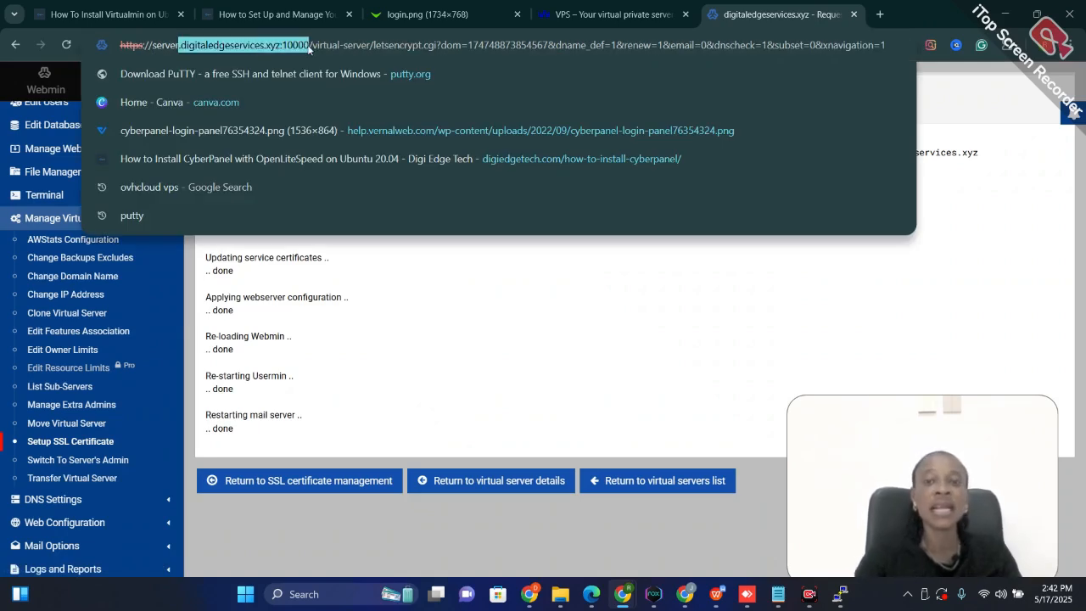
left_click(854, 16)
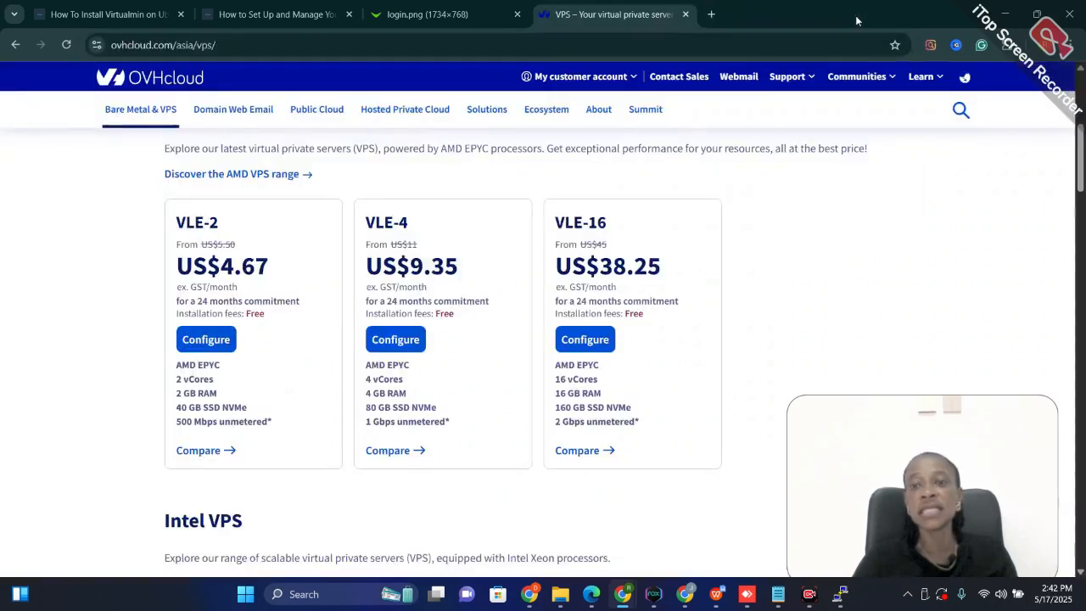
left_click(711, 15)
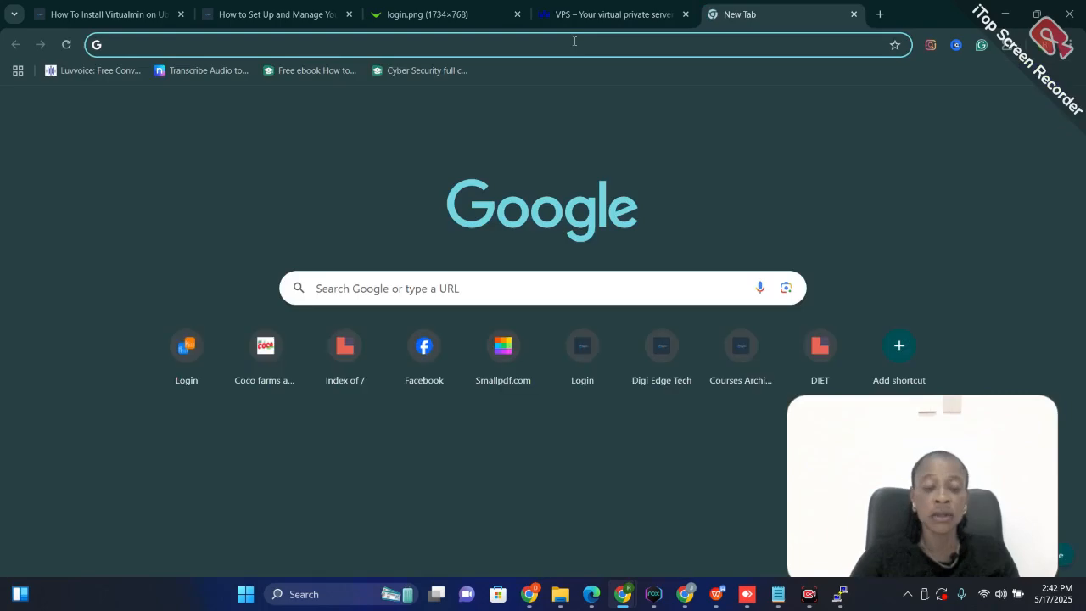
type("ht")
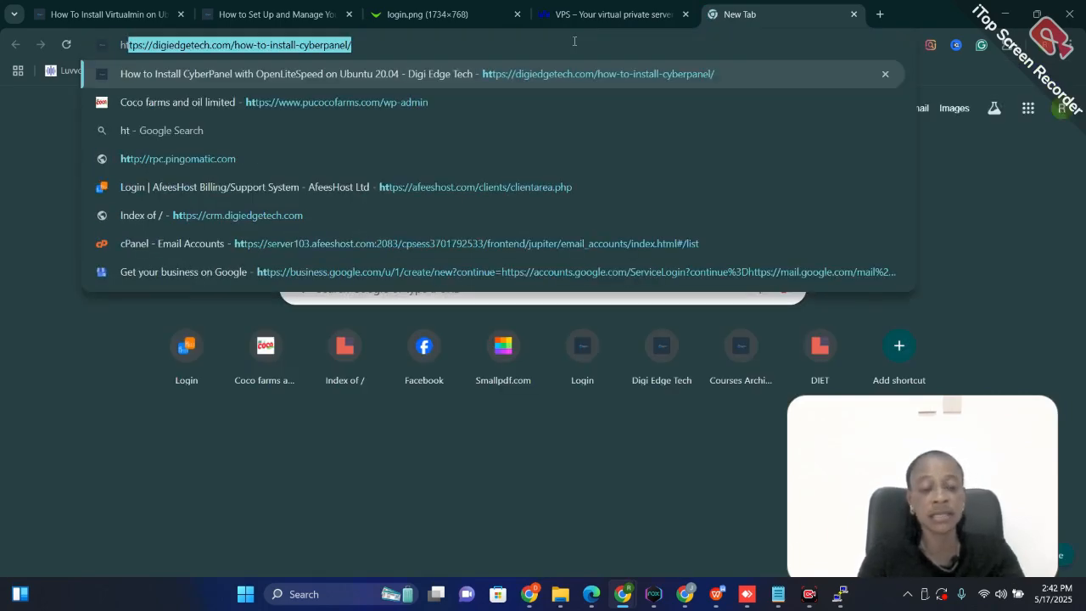
type("sp://")
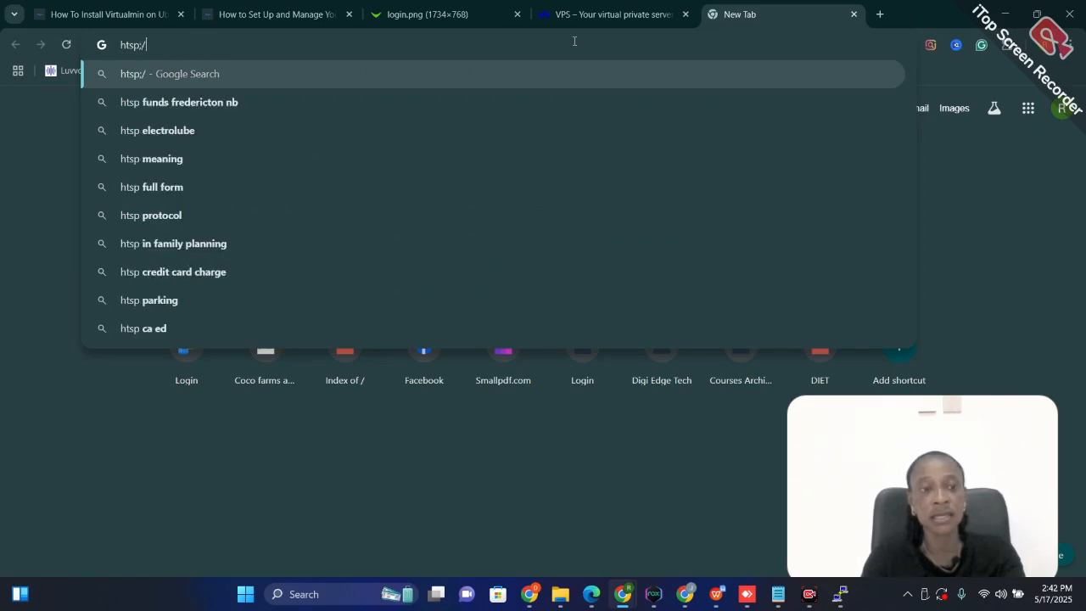
key("BackSpace")
key("BackSpace")
key("BackSpace")
key("BackSpace")
key("BackSpace")
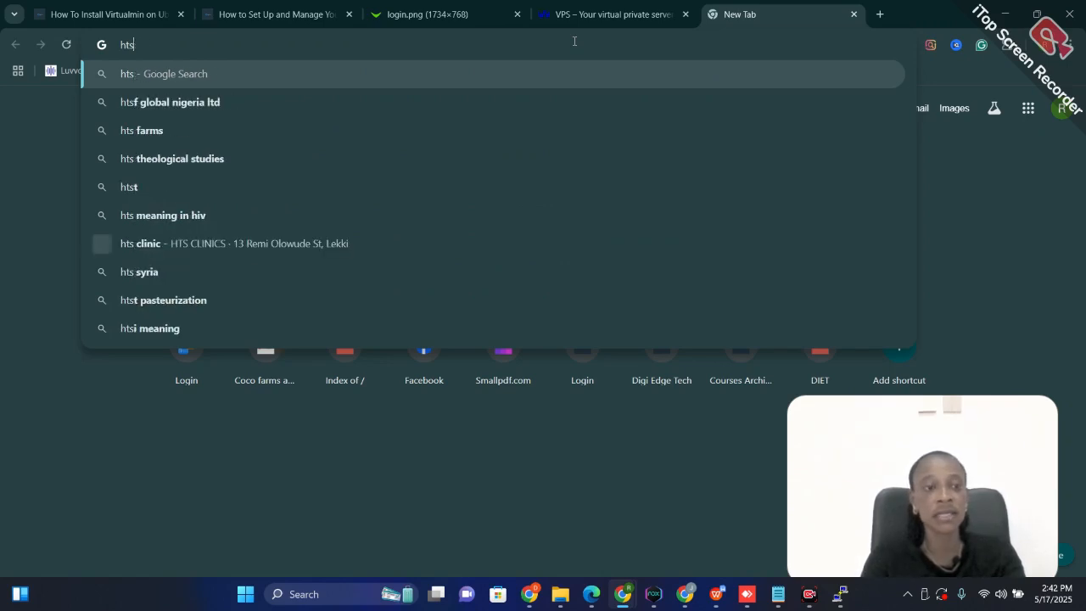
type("tt")
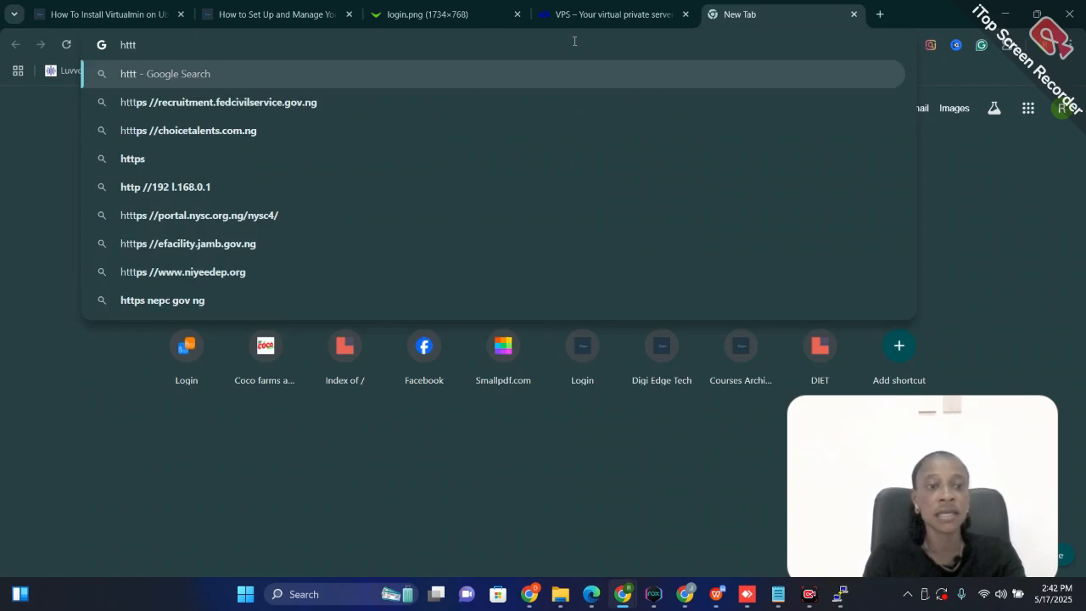
key("BackSpace")
type("p")
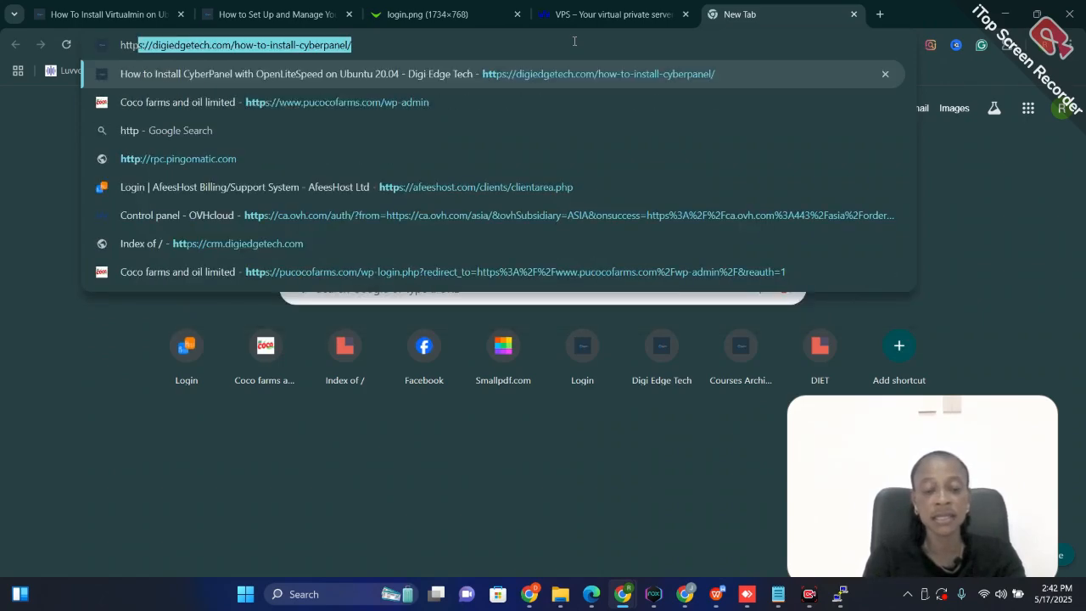
type("s:")
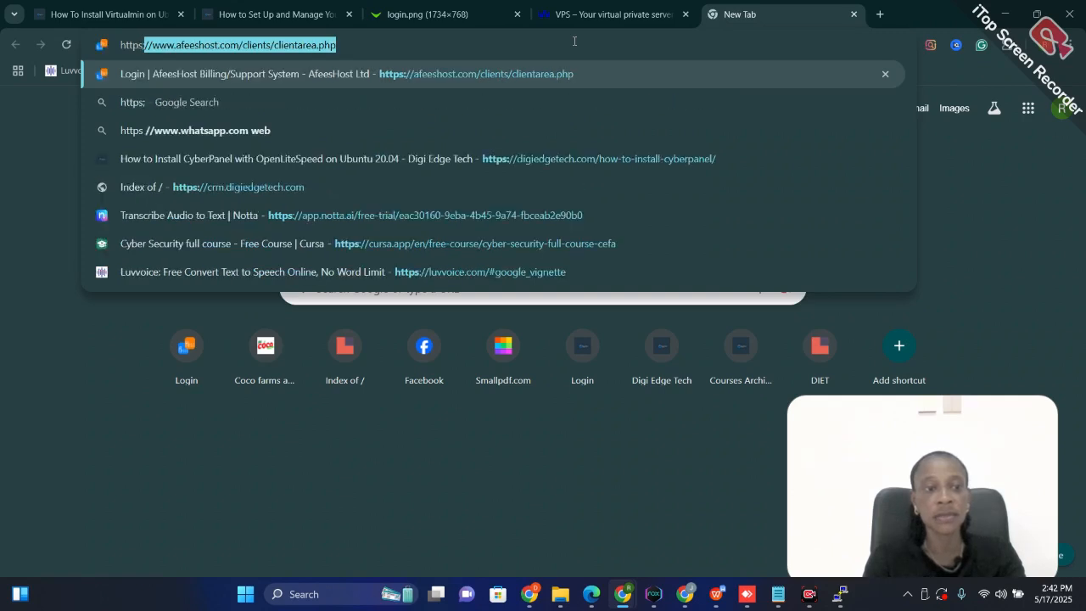
type("//")
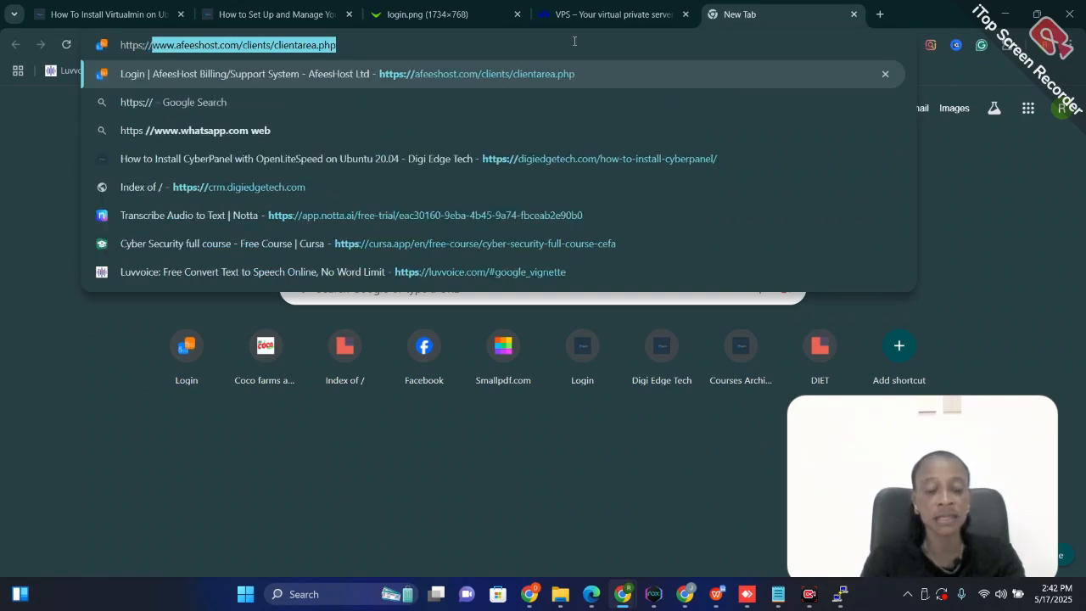
type(".digitaledgeservices.xyz:10000")
key("Return")
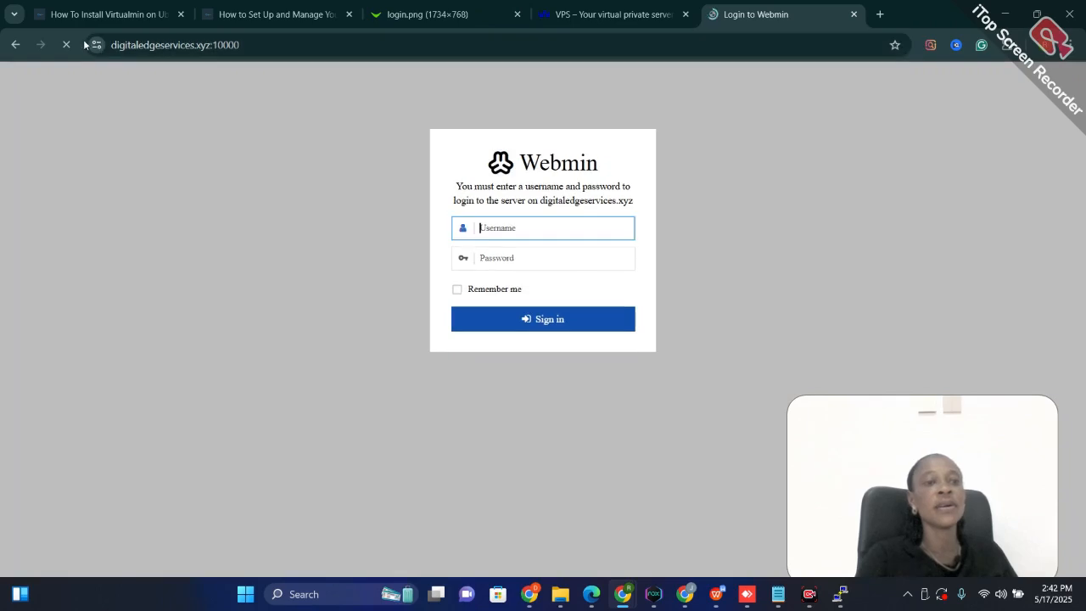
left_click(93, 48)
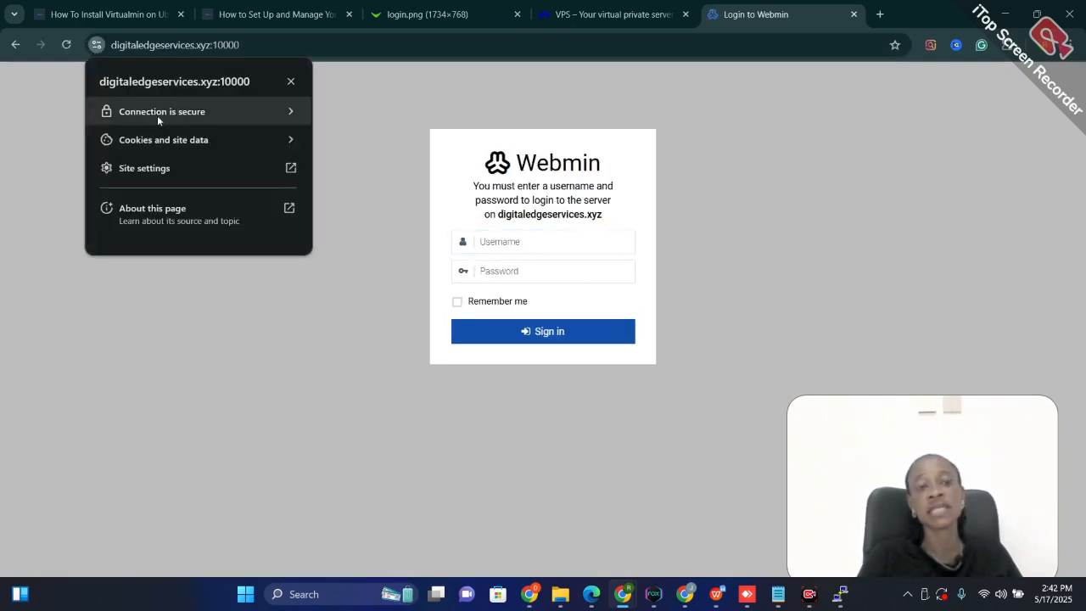
Fill in azureuser as the username on the Webmin login form
left_click(521, 242)
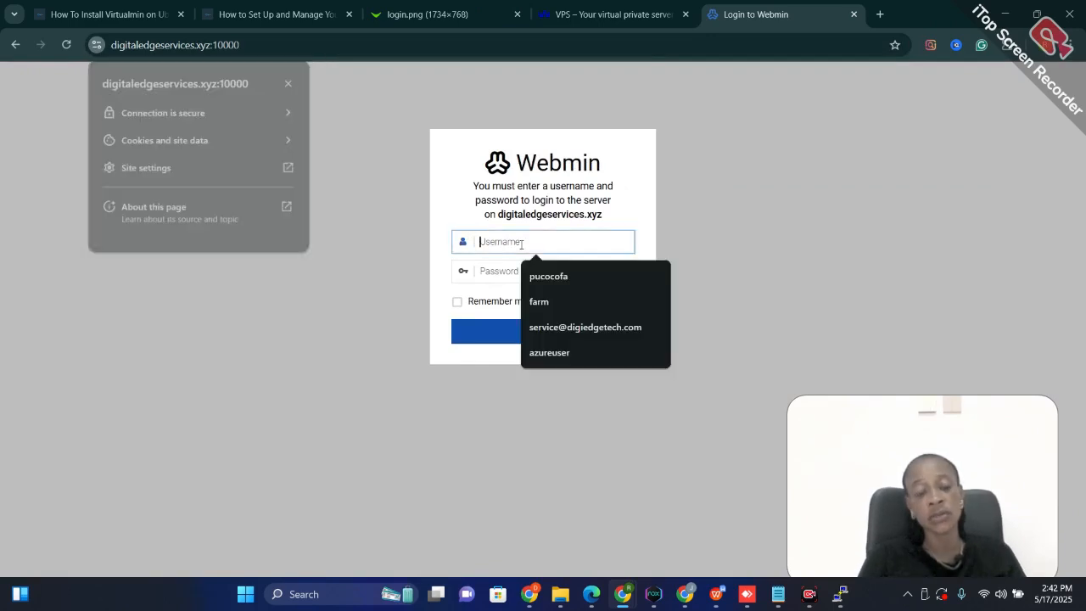
type("azureuser")
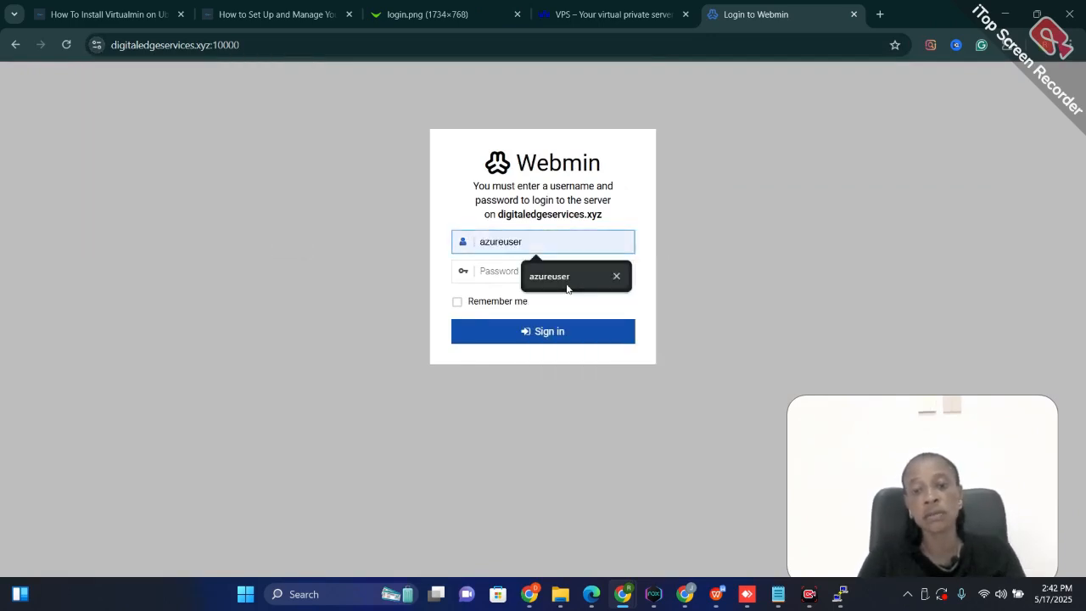
left_click(566, 285)
Switch to the Notepad note with the server credentials, copy the account password, and return to the Webmin login page
mouse_move(778, 595)
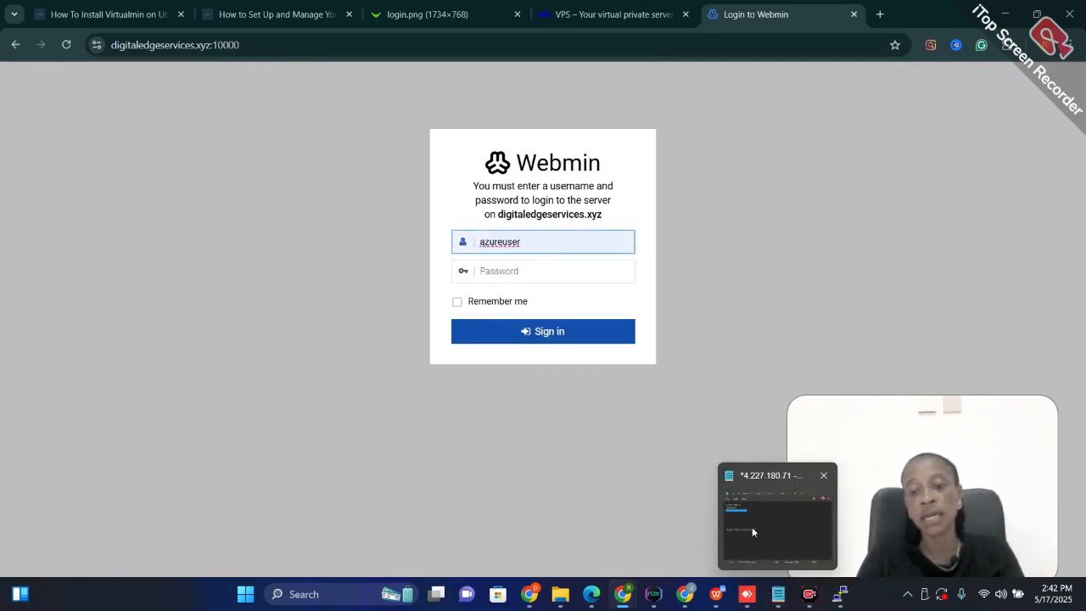
left_click(752, 527)
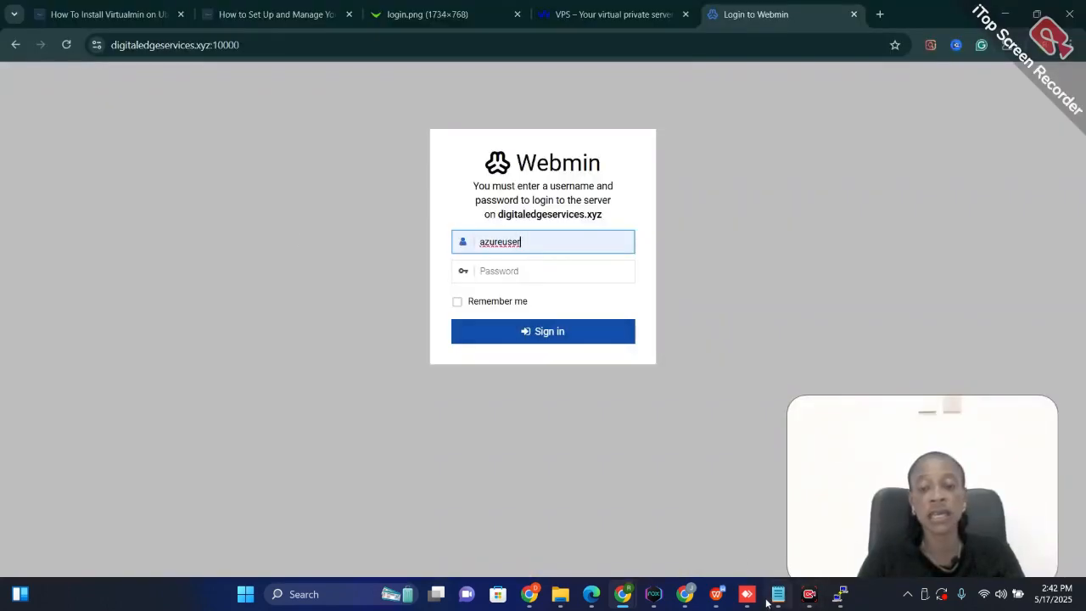
left_click(763, 521)
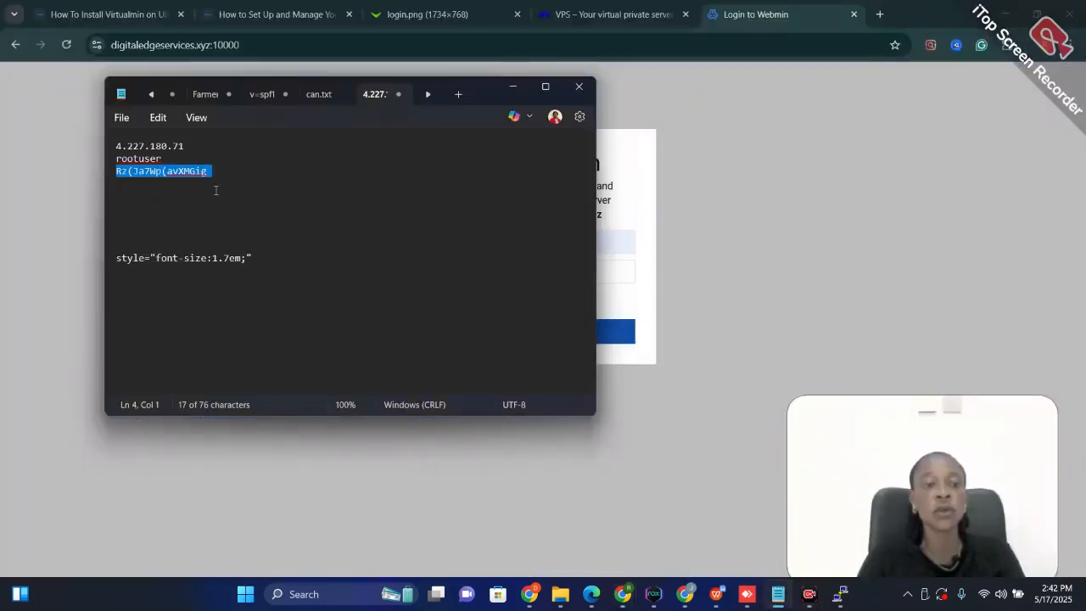
right_click(184, 173)
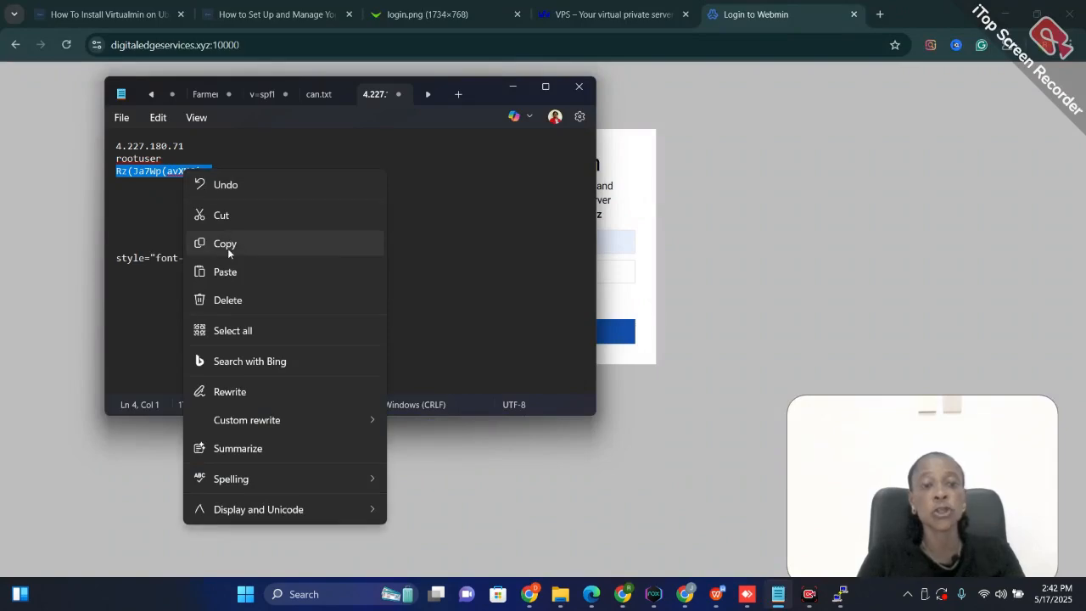
left_click(228, 248)
left_click(706, 219)
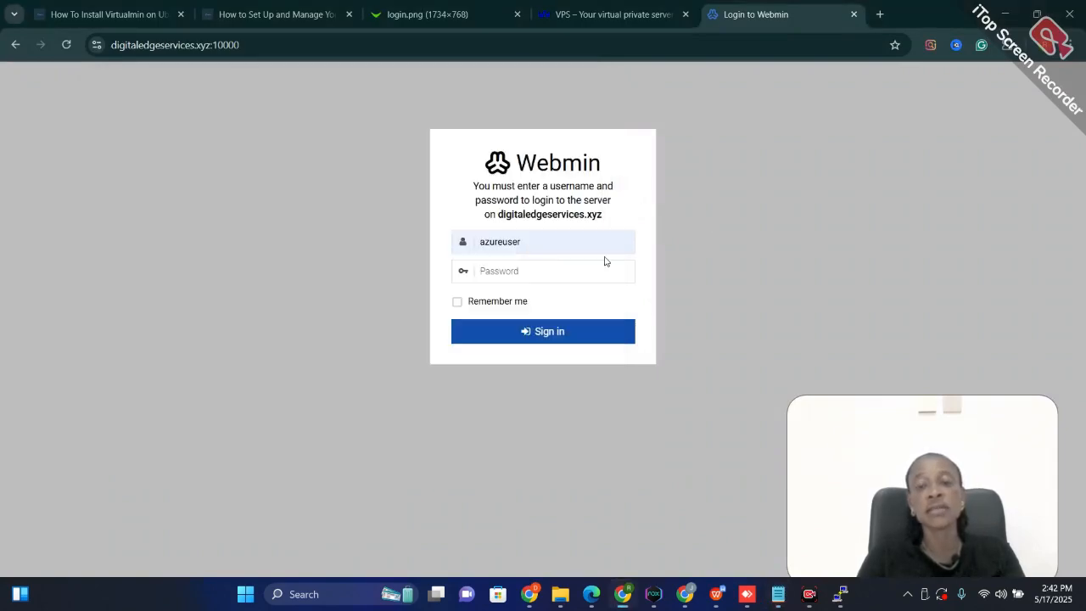
Paste the account password, sign in to Webmin, and save the login credentials in the browser
left_click(568, 266)
key("ctrl+v")
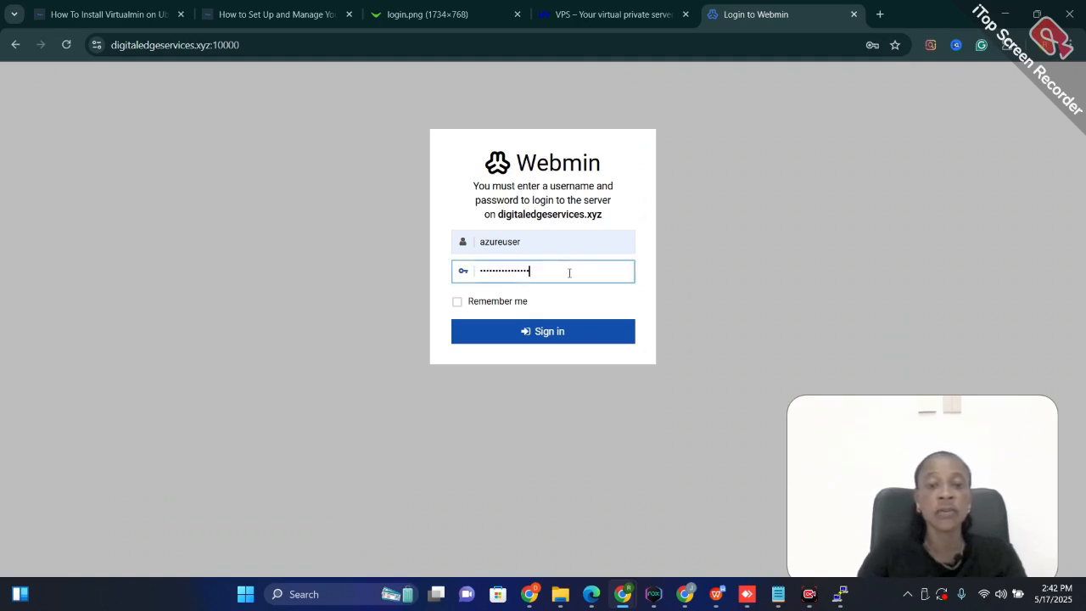
left_click(555, 330)
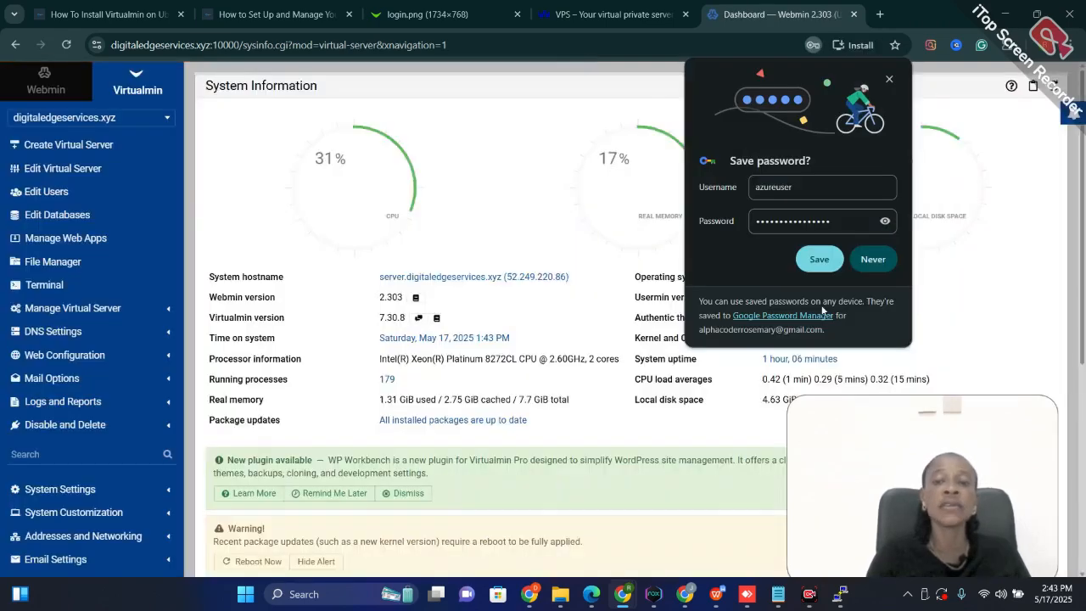
left_click(817, 270)
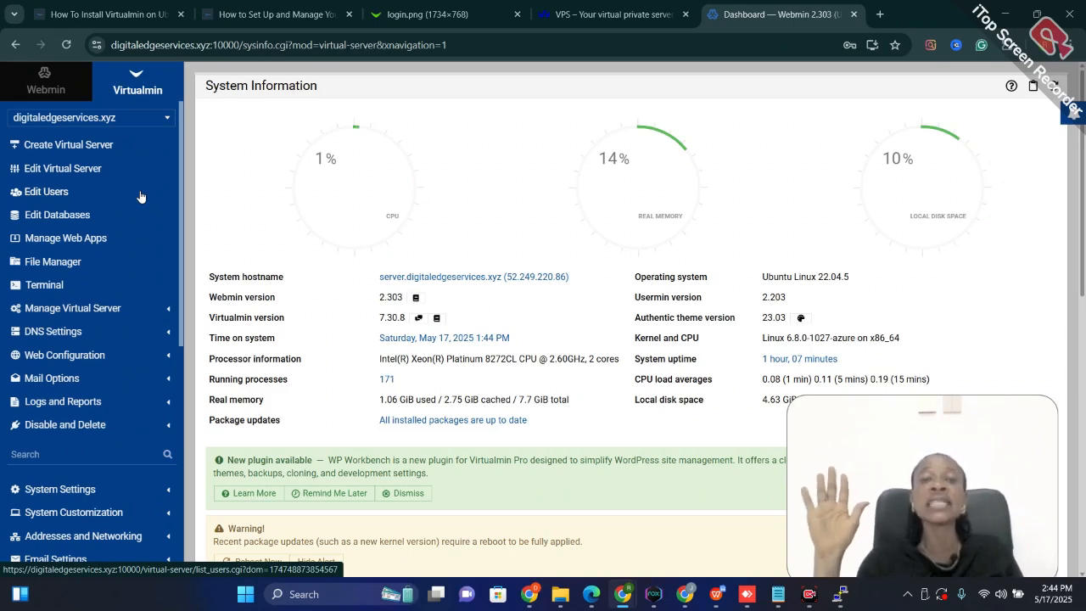
Revisit the OVHcloud VPS pricing page and return to the Virtualmin System Information dashboard
left_click(614, 15)
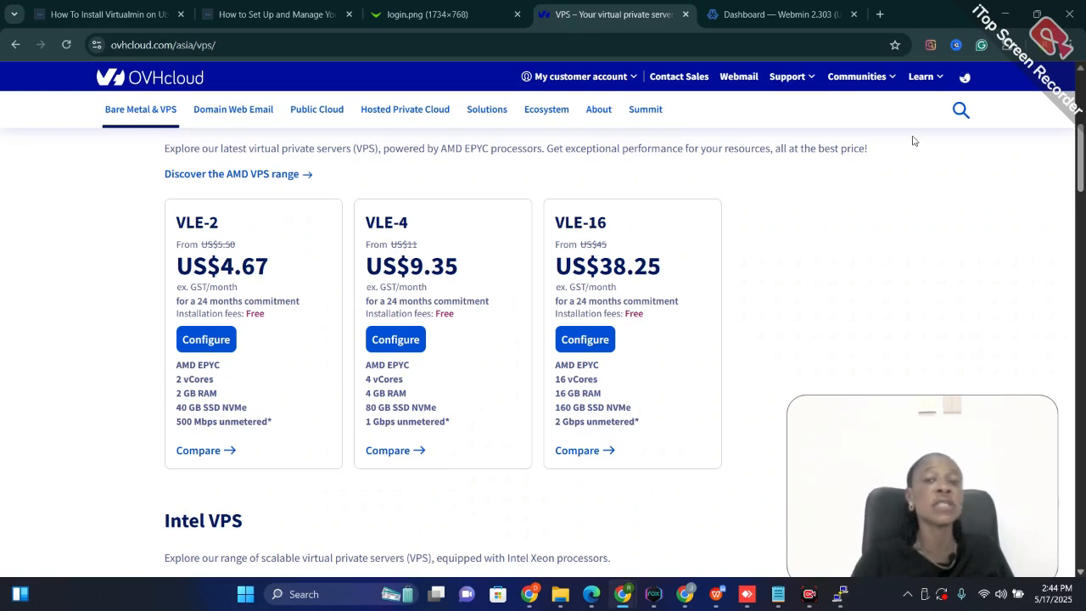
left_click(800, 16)
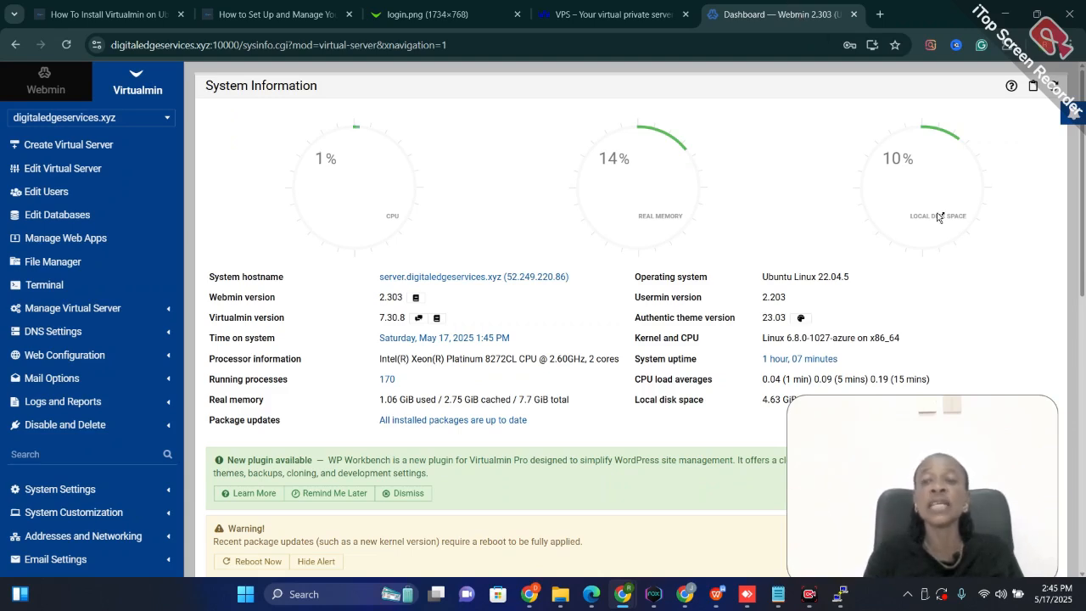
left_click_drag(882, 429, 509, 177)
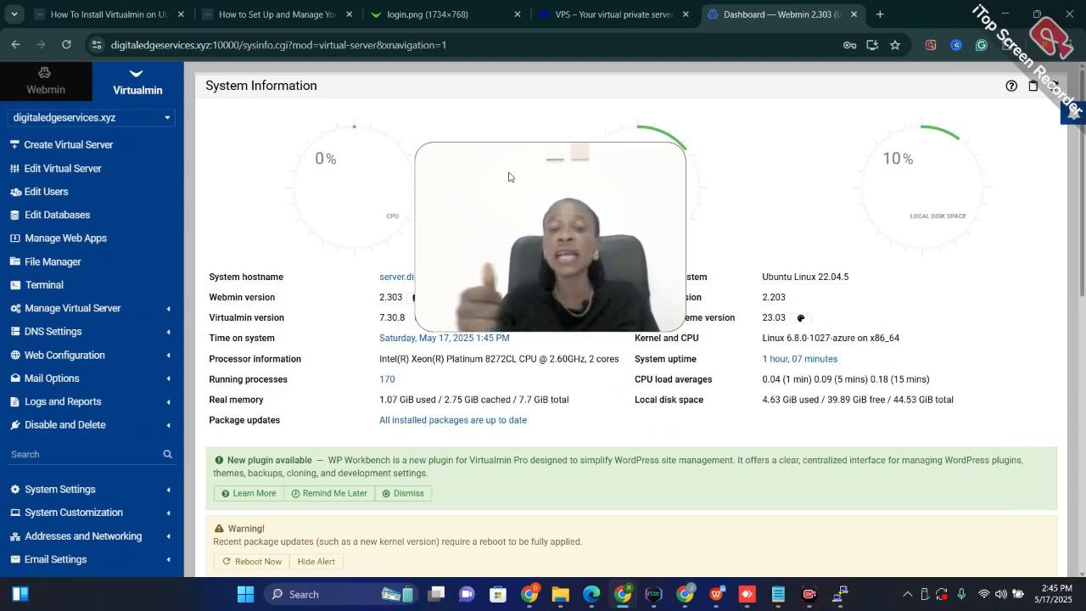